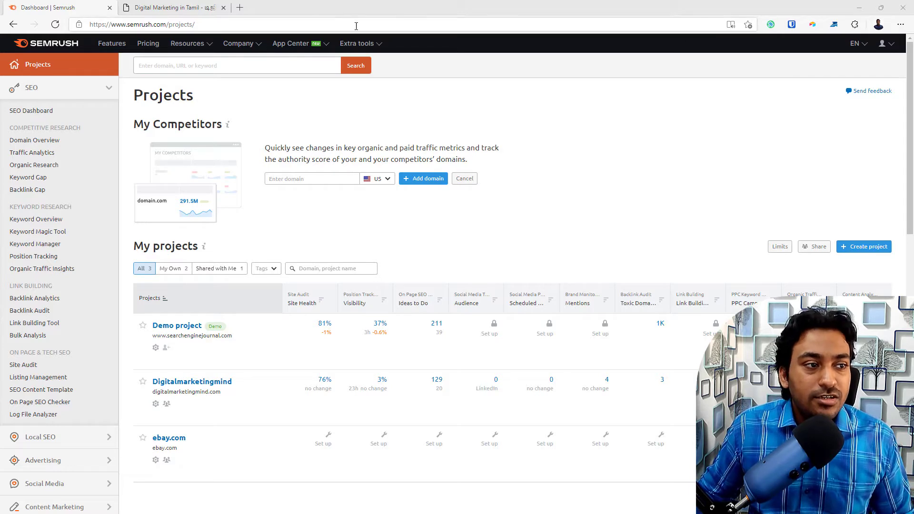
Step: Check the digitalmarketingtamil.com site, return to the Semrush Projects page and start creating a new project
left_click(172, 7)
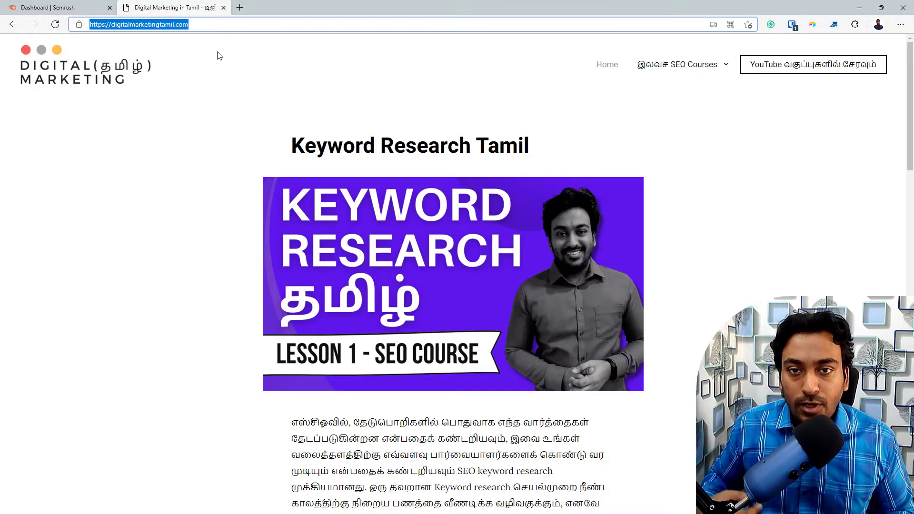
left_click(72, 4)
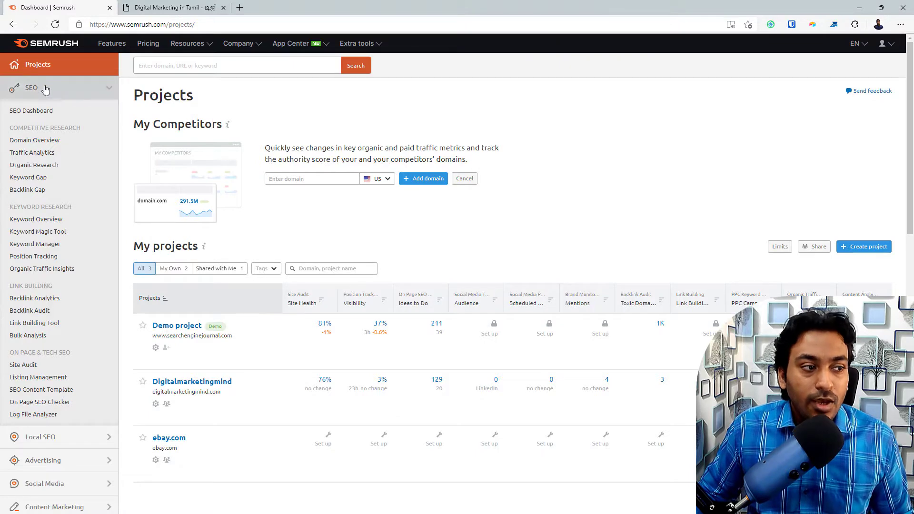
left_click(61, 67)
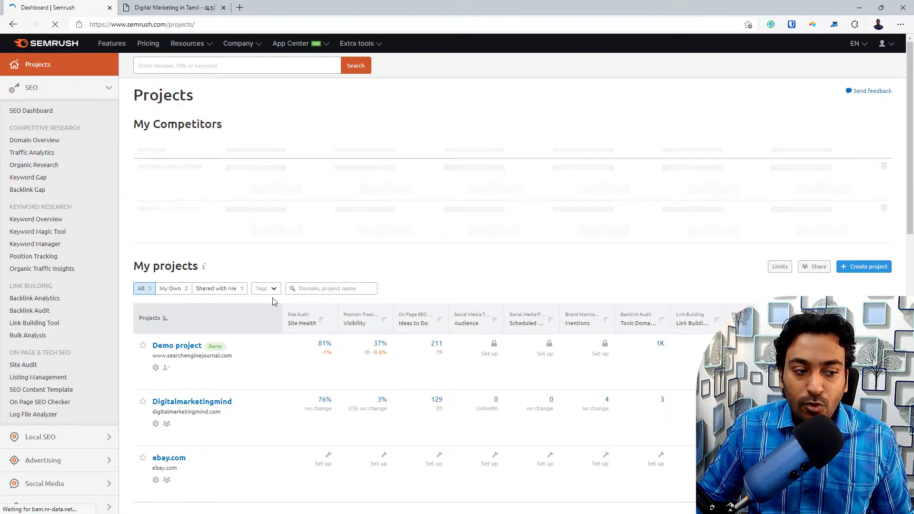
scroll(274, 302, "down", 2)
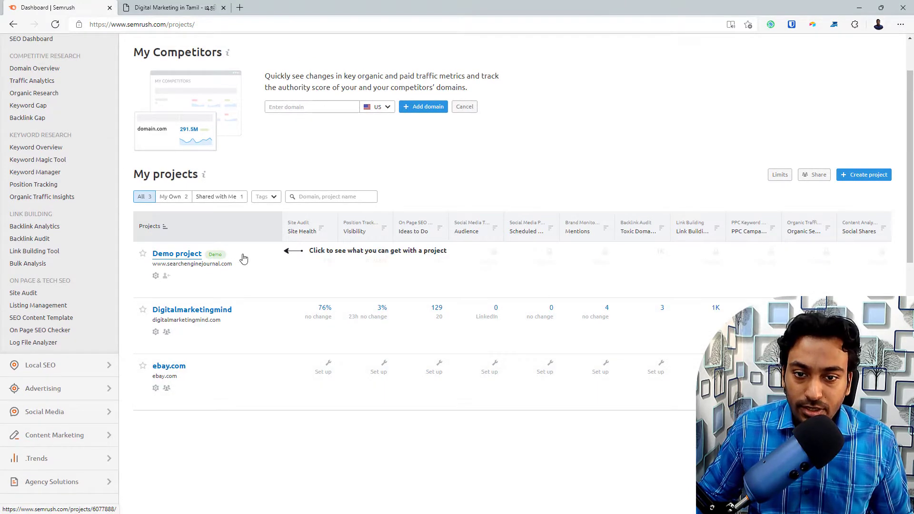
left_click(880, 181)
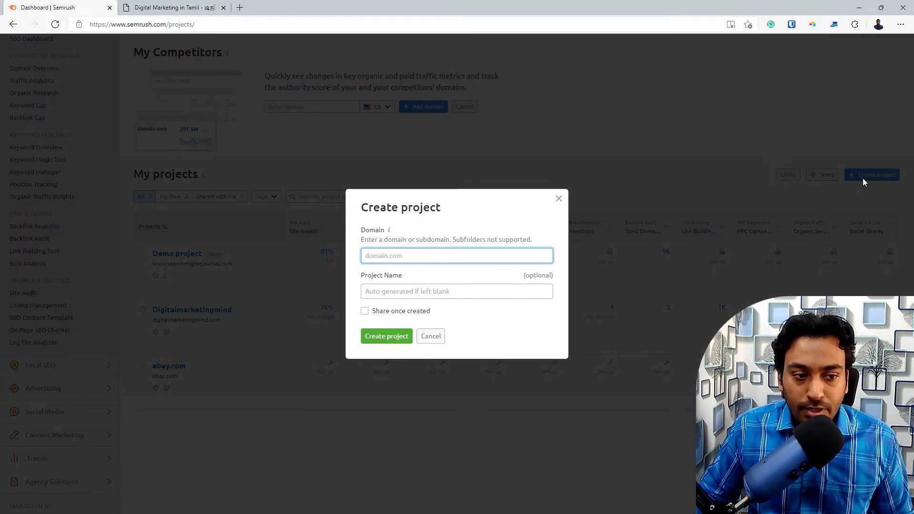
Step: Enter digitalmarketingtamil.com, copied from the website's address, as the new project's domain
left_click(138, 9)
left_click(117, 25)
left_click(116, 24)
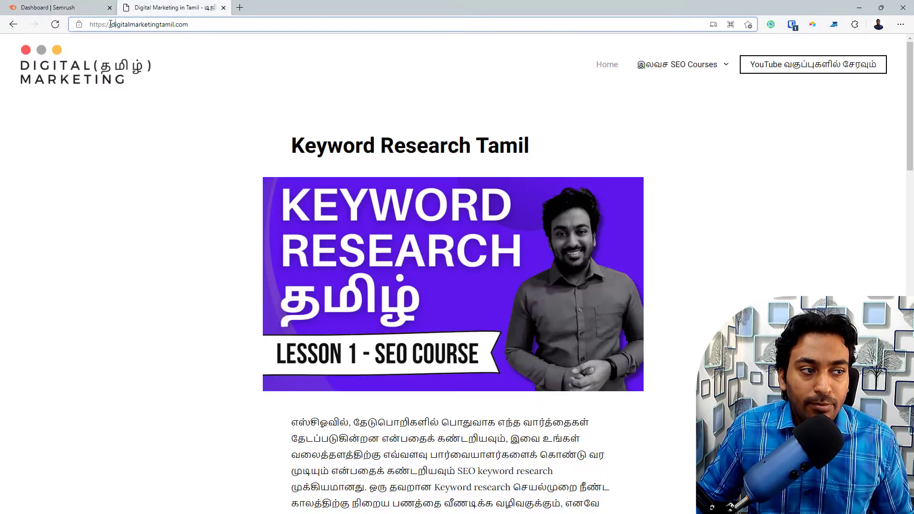
left_click_drag(111, 25, 204, 31)
left_click(111, 24)
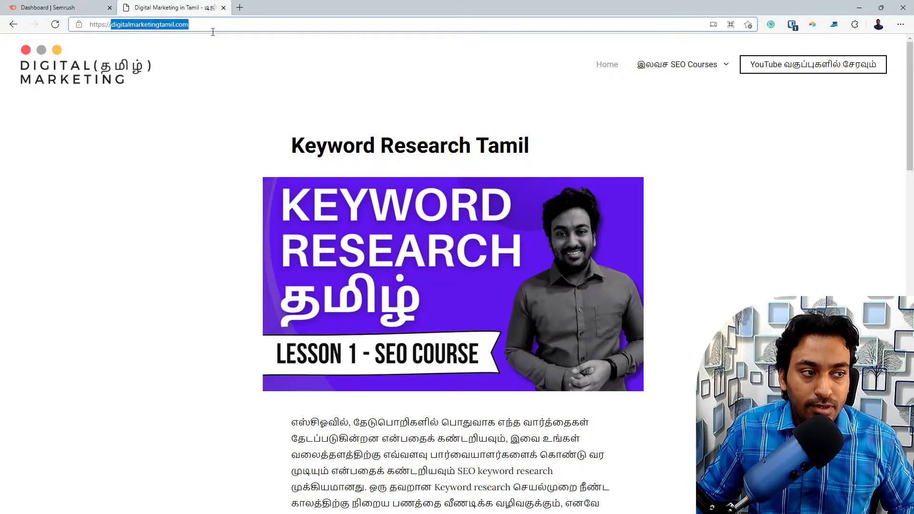
key("ctrl+c")
left_click(53, 7)
key("ctrl+v")
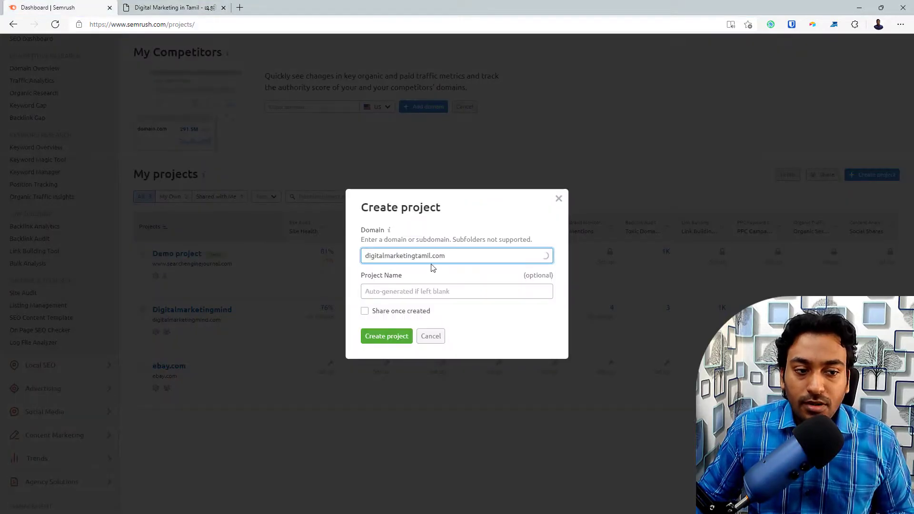
left_click(165, 9)
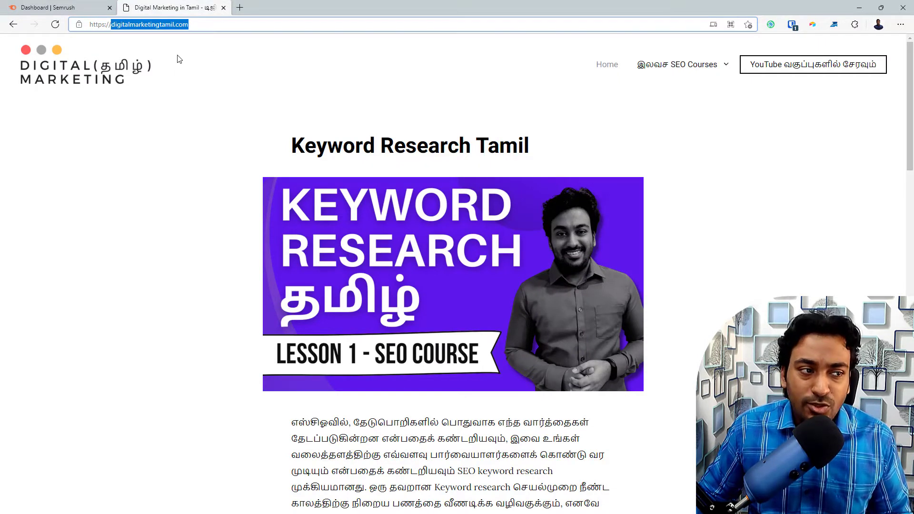
left_click(91, 6)
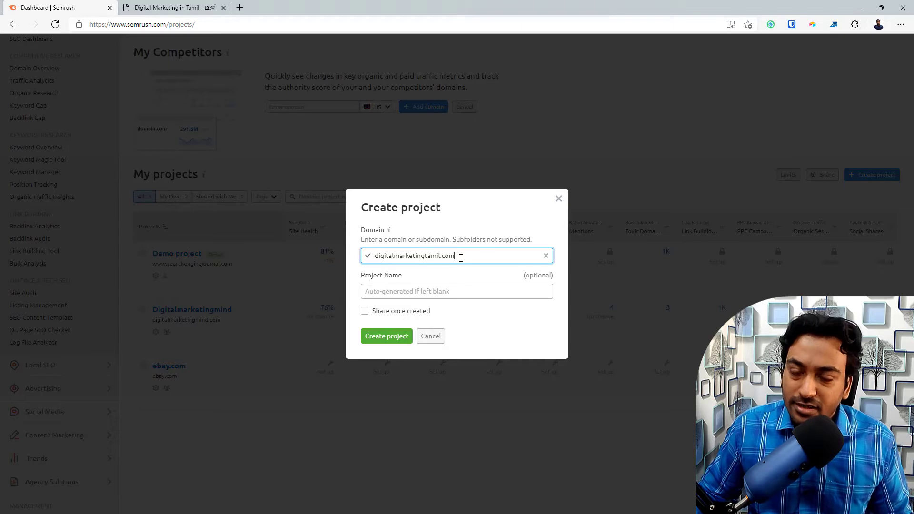
Step: Name the project Digitalmarketingtamil and create it without sharing
left_click(410, 294)
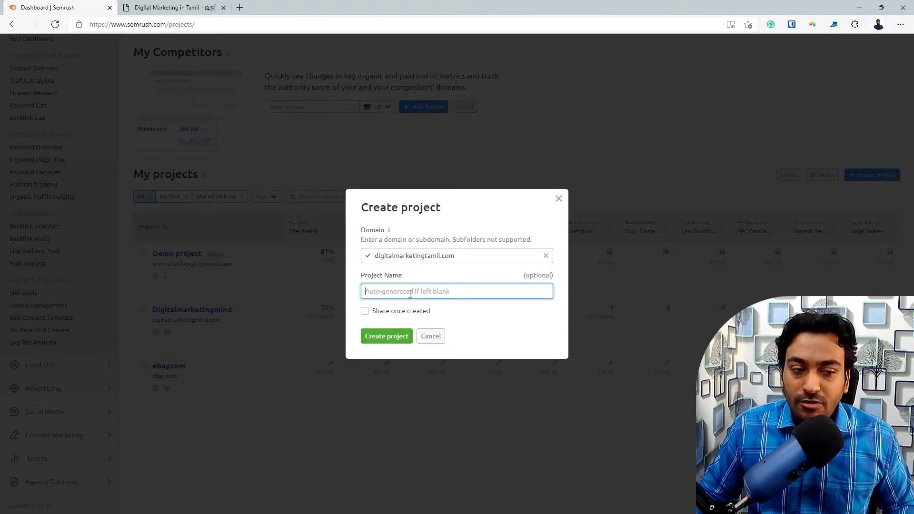
key("ctrl+v")
left_click_drag(429, 294, 452, 292)
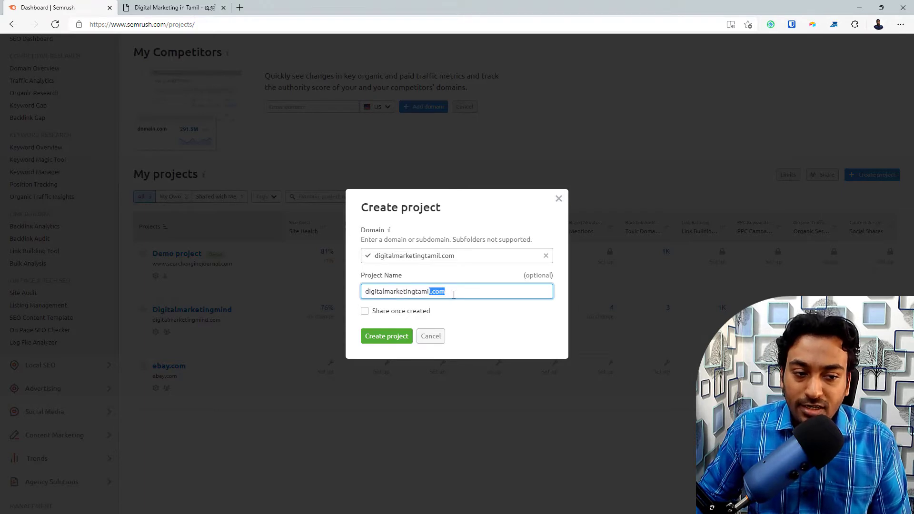
key("BackSpace")
type("l")
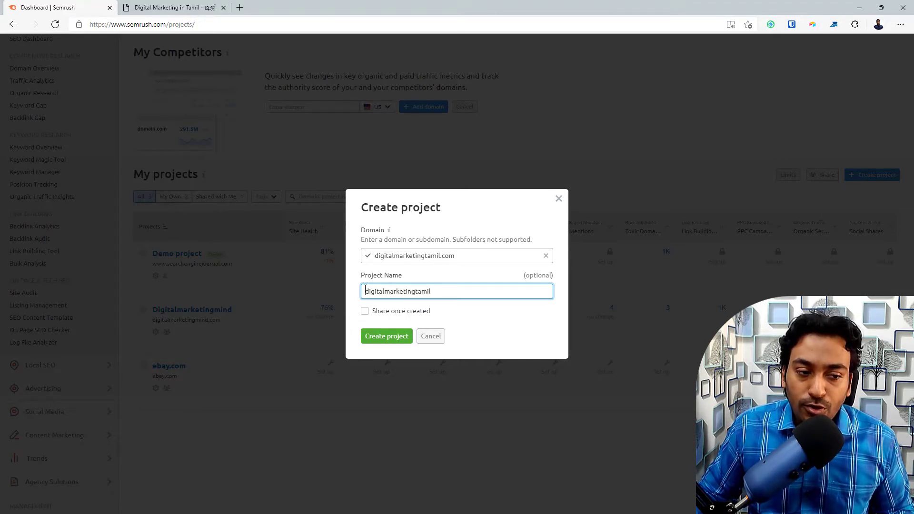
left_click_drag(367, 290, 364, 290)
type("D")
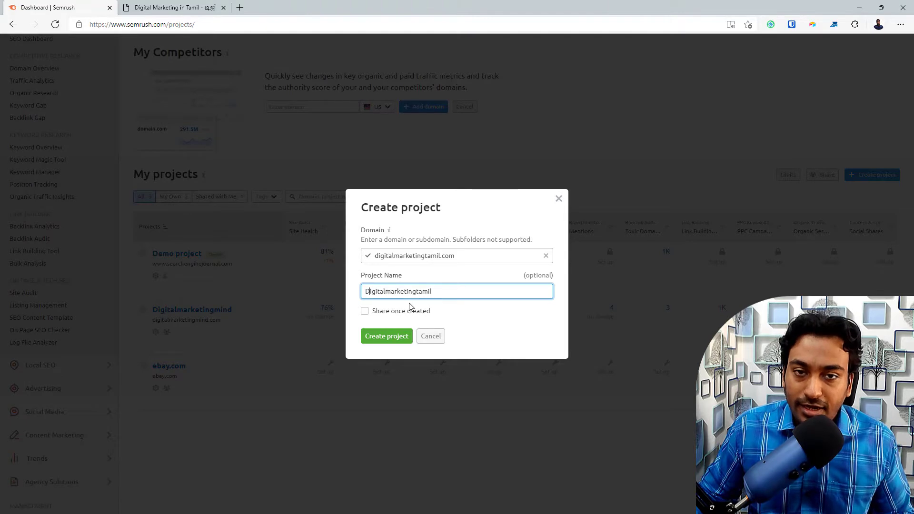
left_click(439, 312)
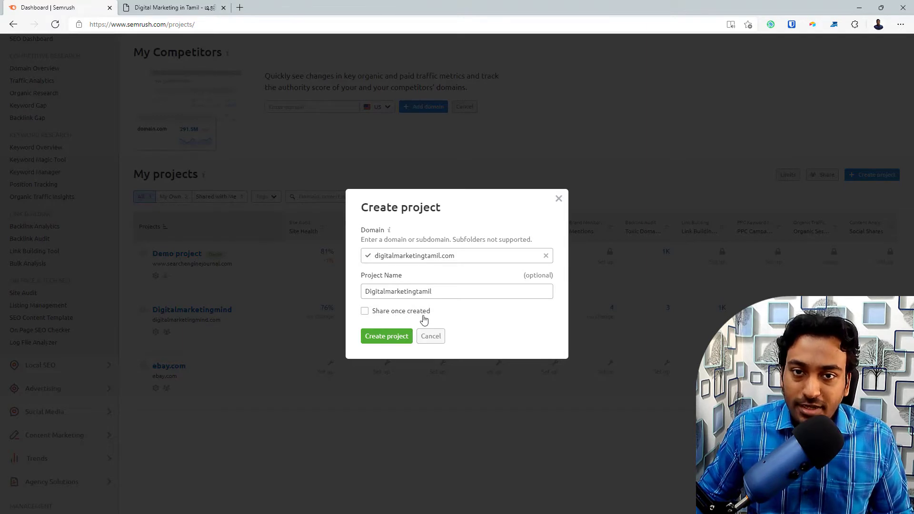
left_click(386, 336)
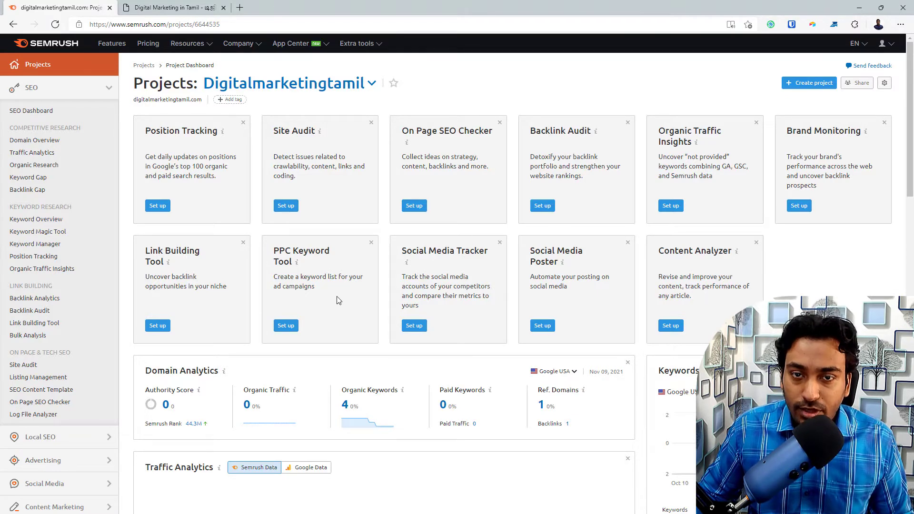
Step: Review the project dashboard's tool cards and its Domain Analytics, Keywords, Traffic Analytics and Backlink Analytics widgets
scroll(338, 300, "down", 5)
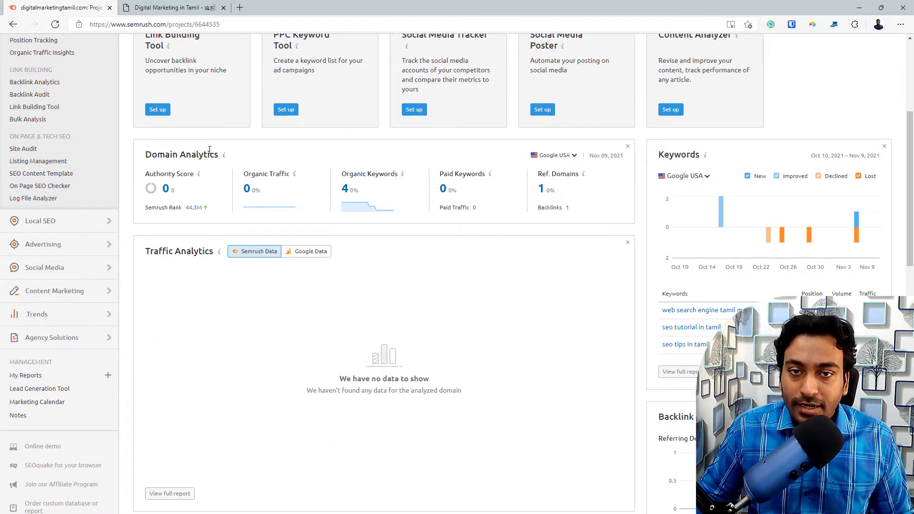
scroll(210, 152, "up", 5)
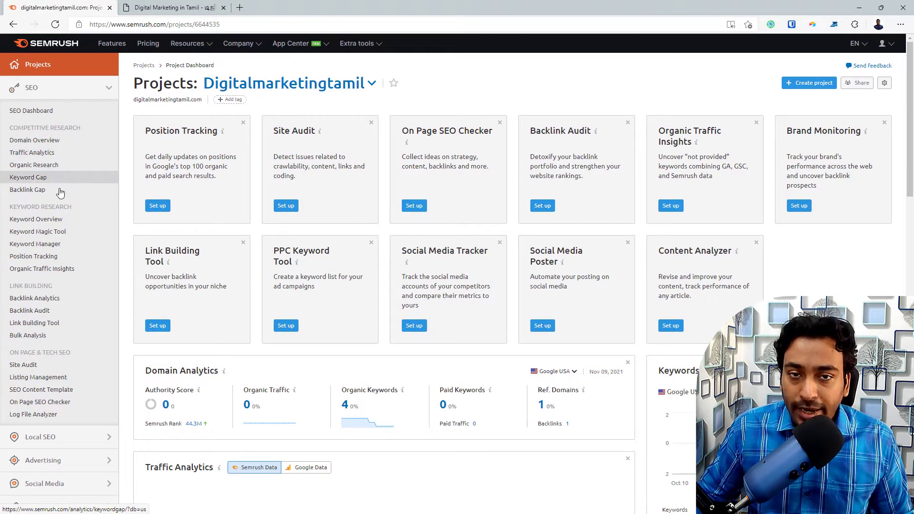
scroll(61, 193, "down", 2)
scroll(109, 237, "down", 3)
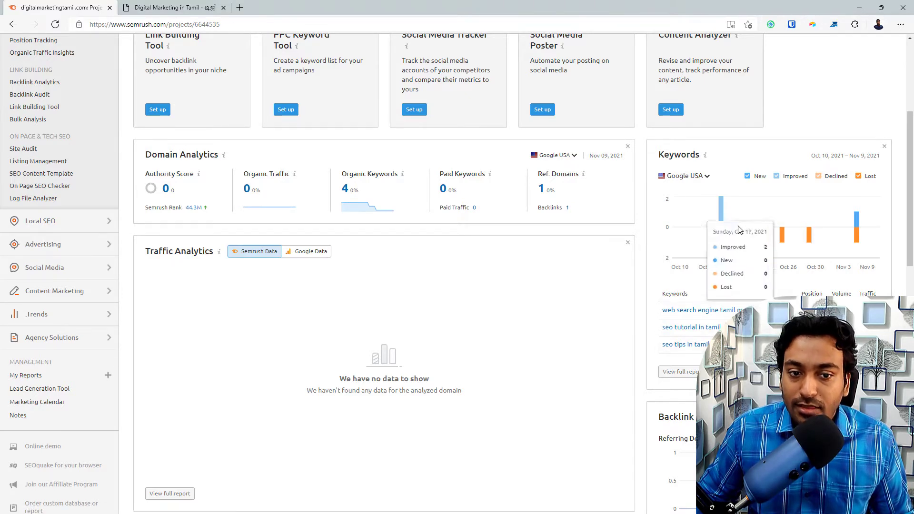
scroll(701, 302, "down", 5)
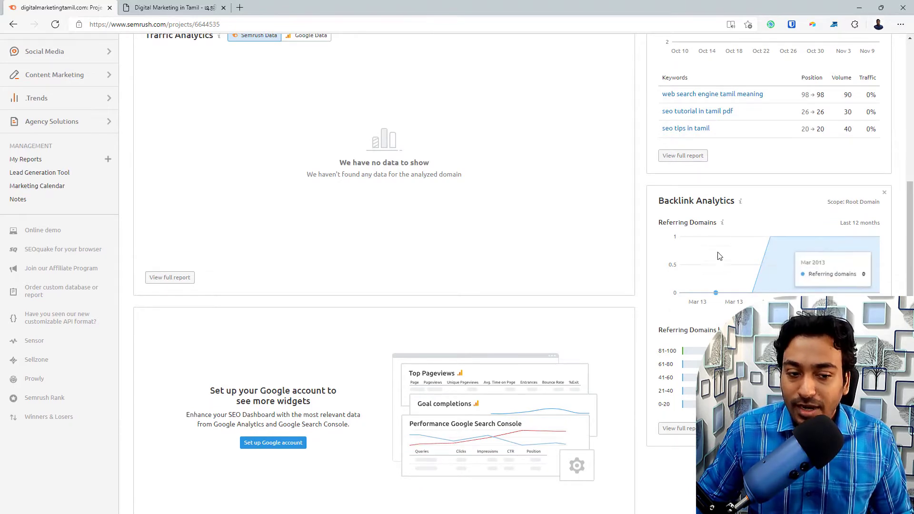
scroll(527, 263, "up", 1)
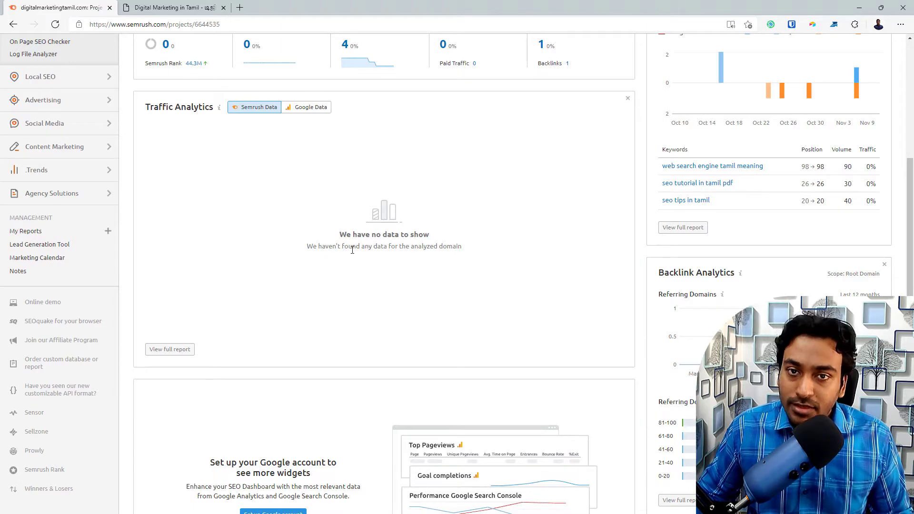
Step: Inspect the Google accounts setup for Traffic Analytics, including the available Analytics accounts, and close it without saving
left_click(307, 108)
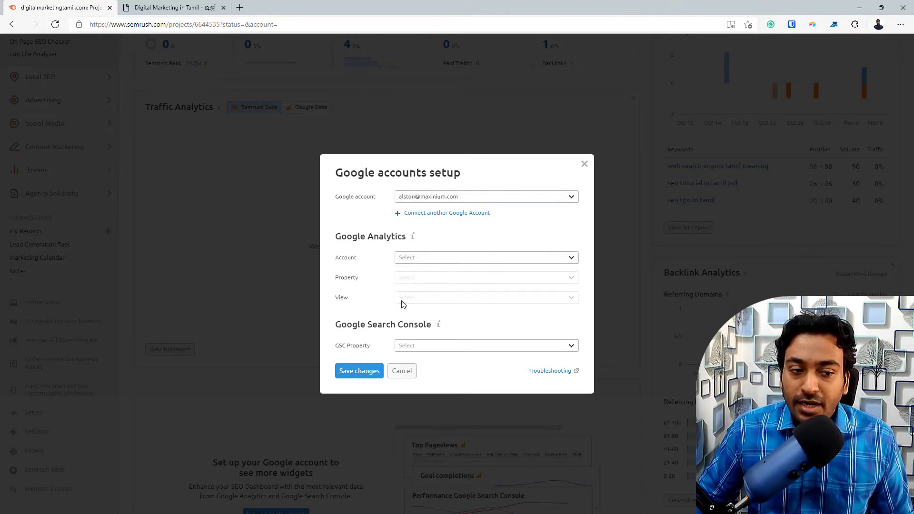
left_click(420, 258)
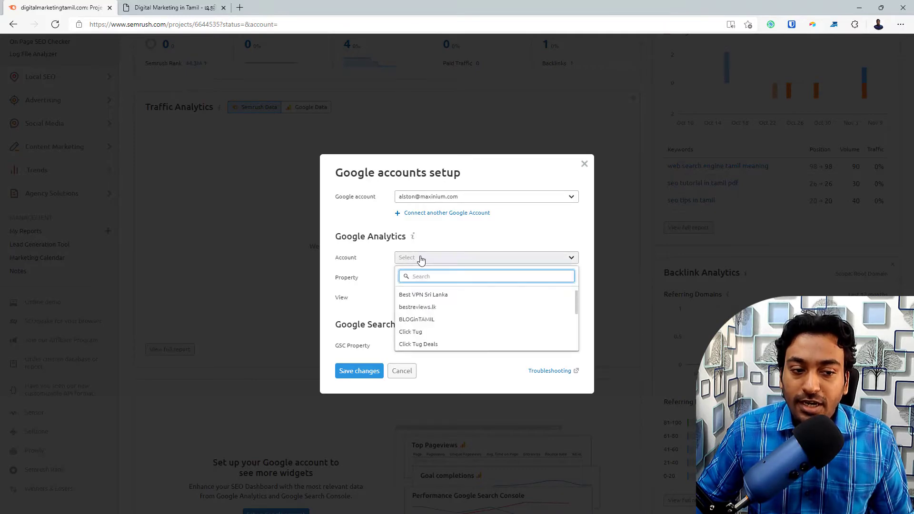
left_click(420, 259)
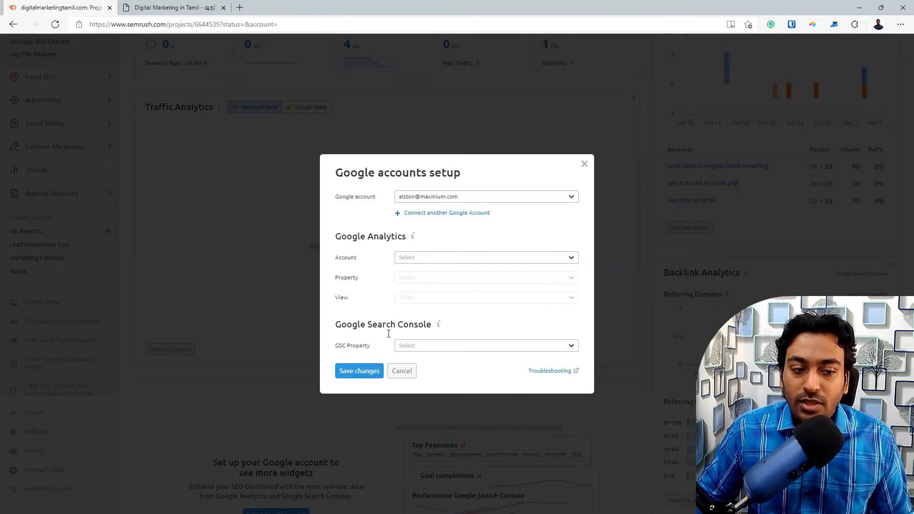
left_click(585, 165)
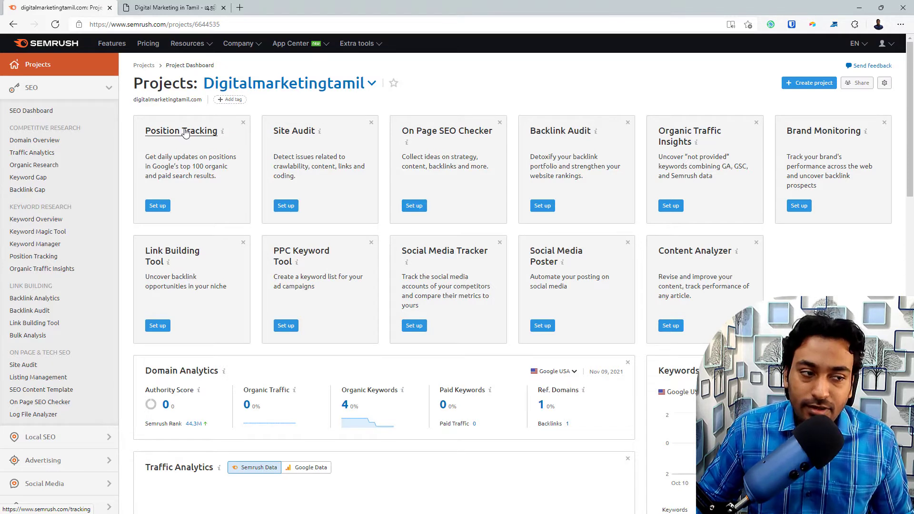
Step: Open the Position Tracking setup and examine the domain scope options against the website's address, keeping Root domain
left_click(155, 208)
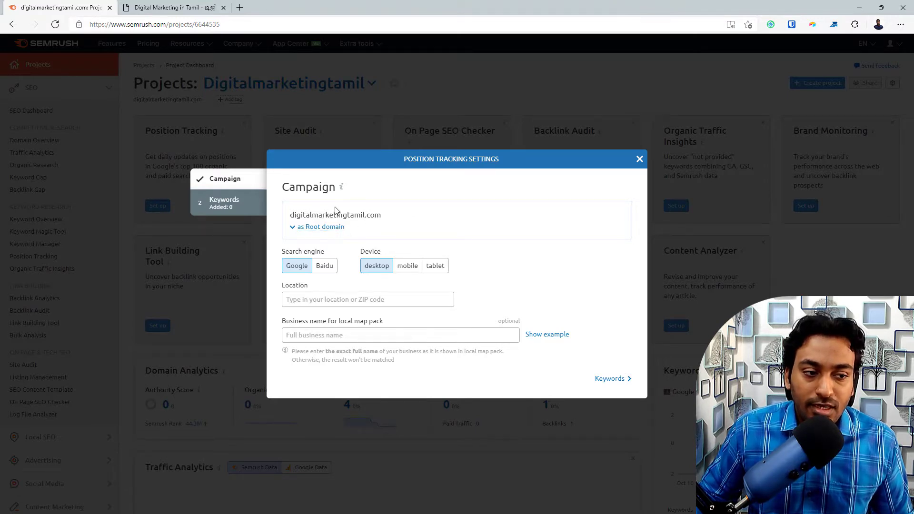
left_click(317, 227)
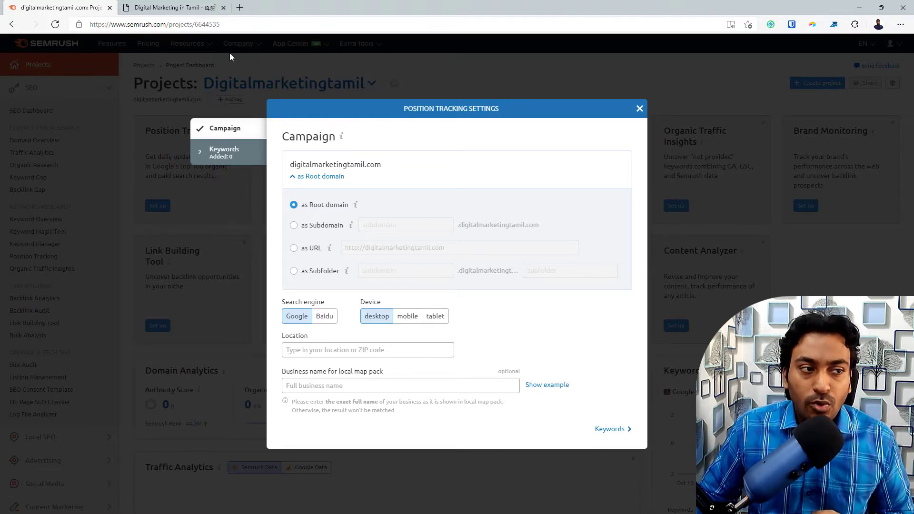
left_click(193, 7)
left_click(140, 26)
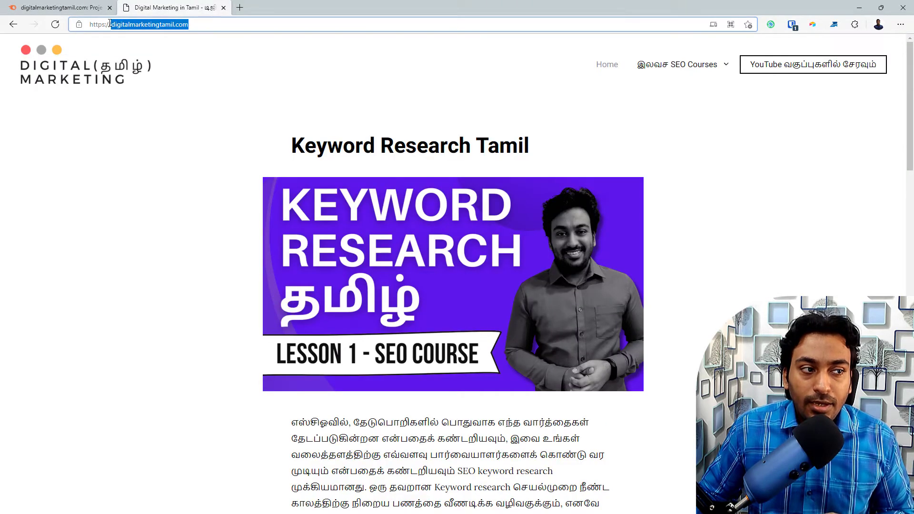
left_click(112, 25)
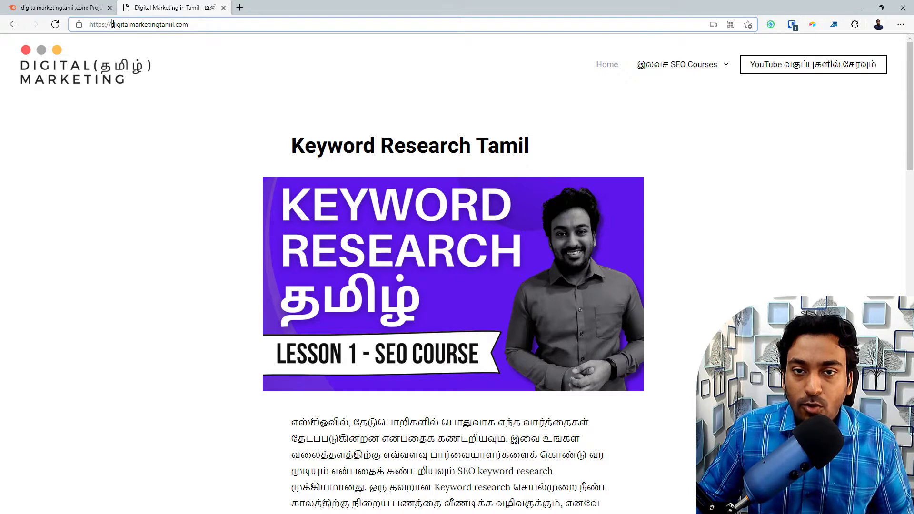
left_click(64, 3)
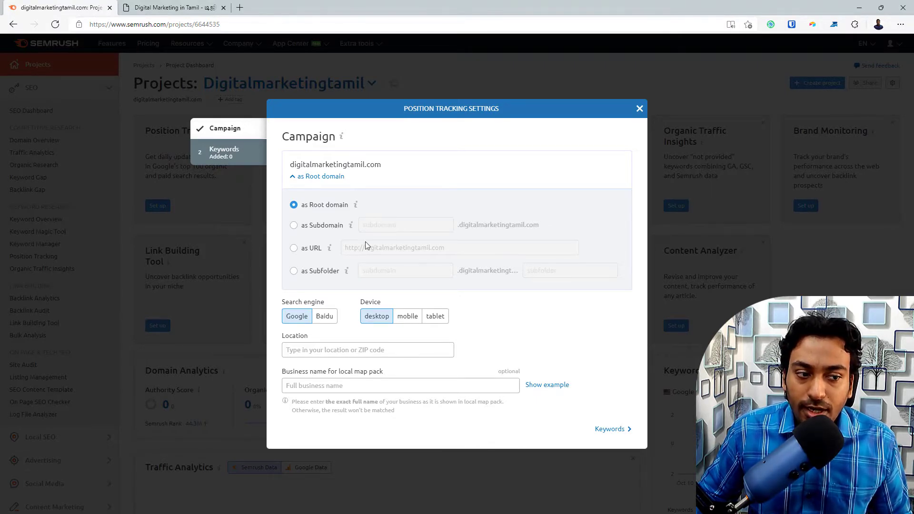
mouse_move(333, 249)
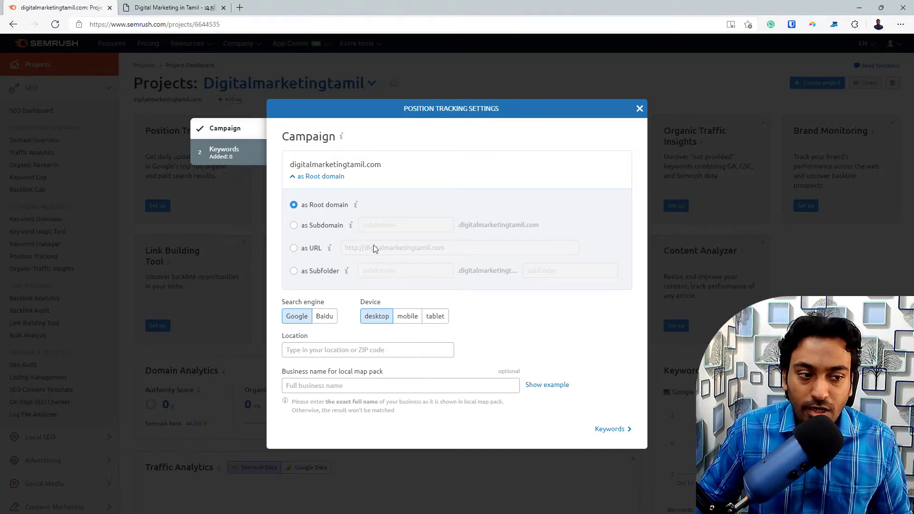
left_click(310, 177)
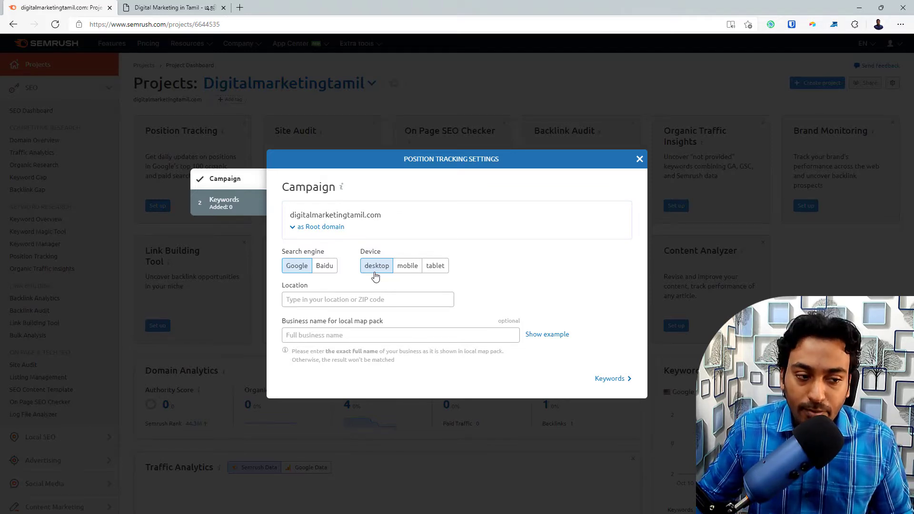
Step: Set the tracking campaign's location to Chennai, Tamil Nadu, India
left_click(332, 298)
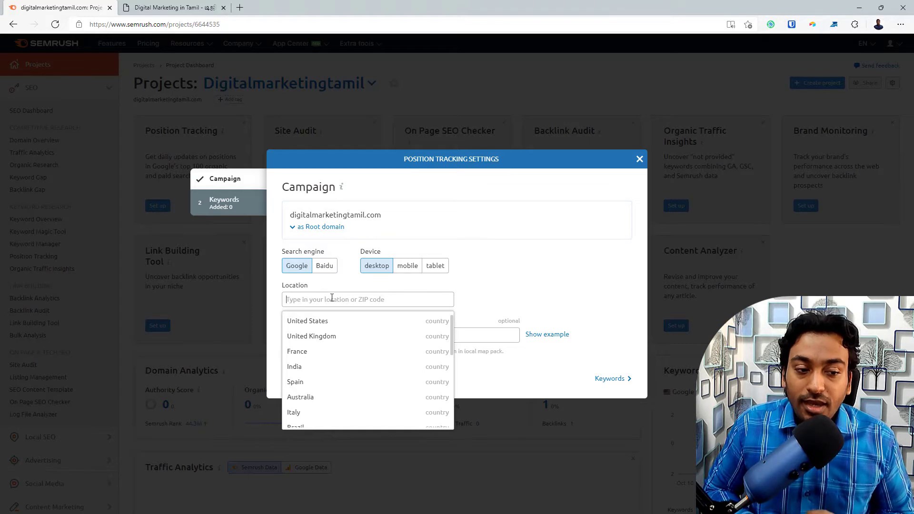
type("new")
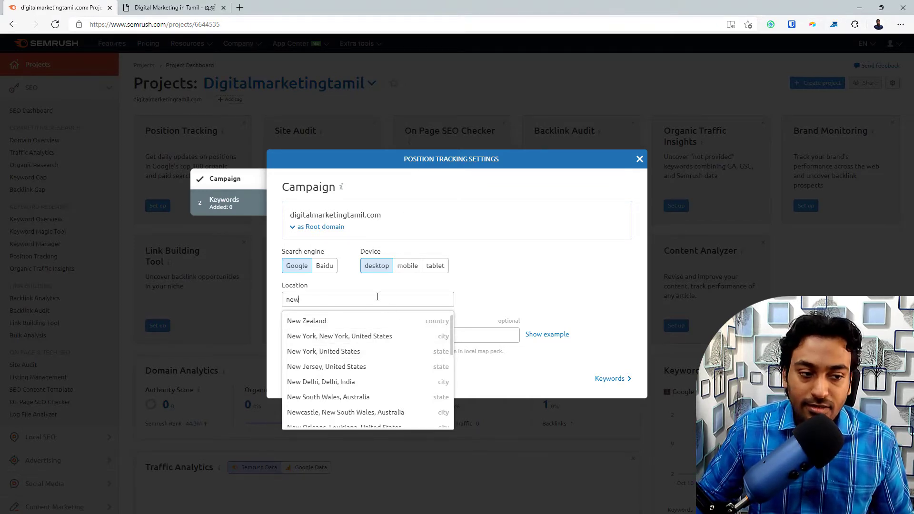
key("ctrl+a")
type("chen")
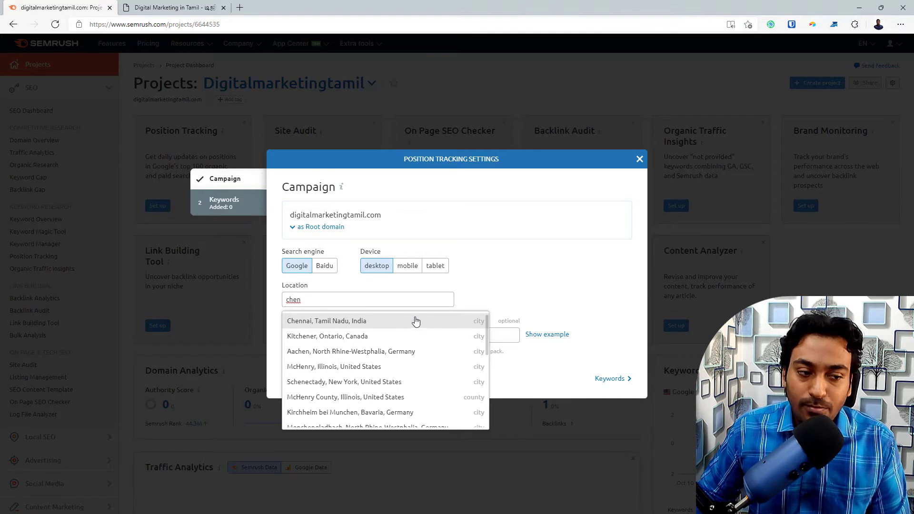
key("BackSpace")
key("BackSpace")
key("BackSpace")
key("BackSpace")
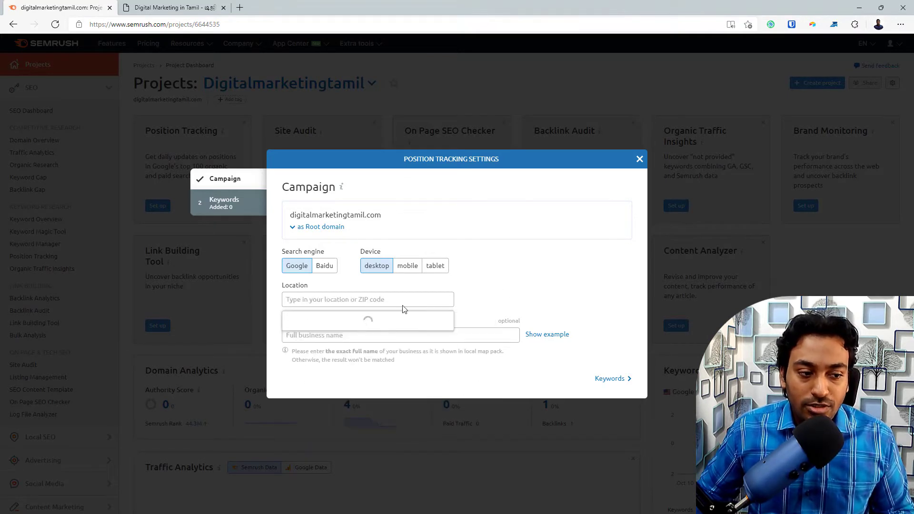
type("c")
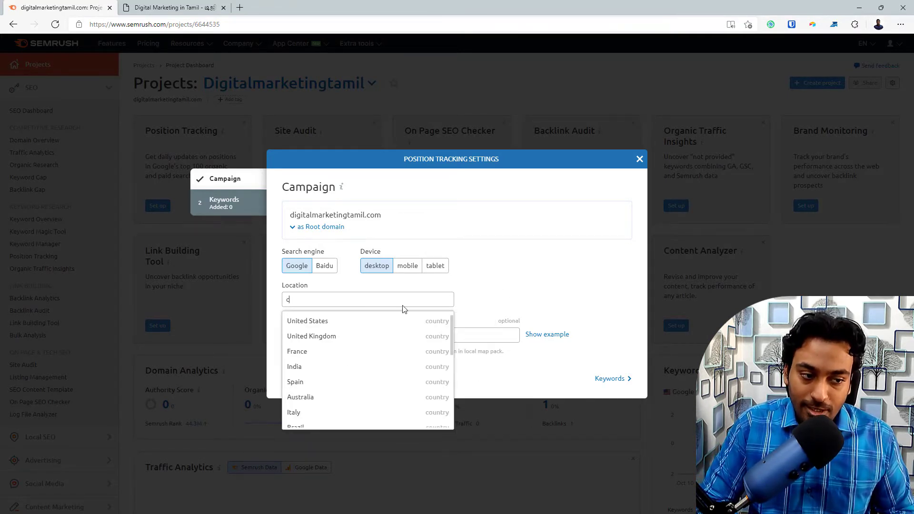
type("hen")
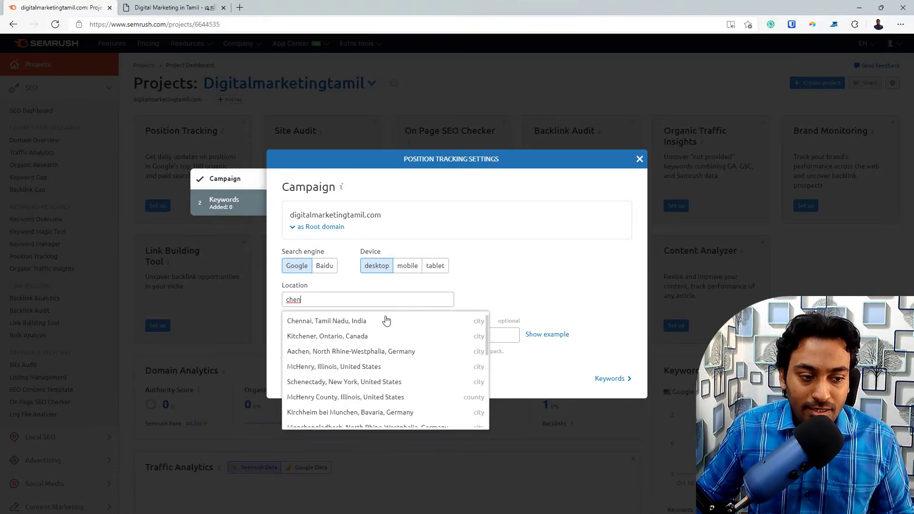
left_click(386, 320)
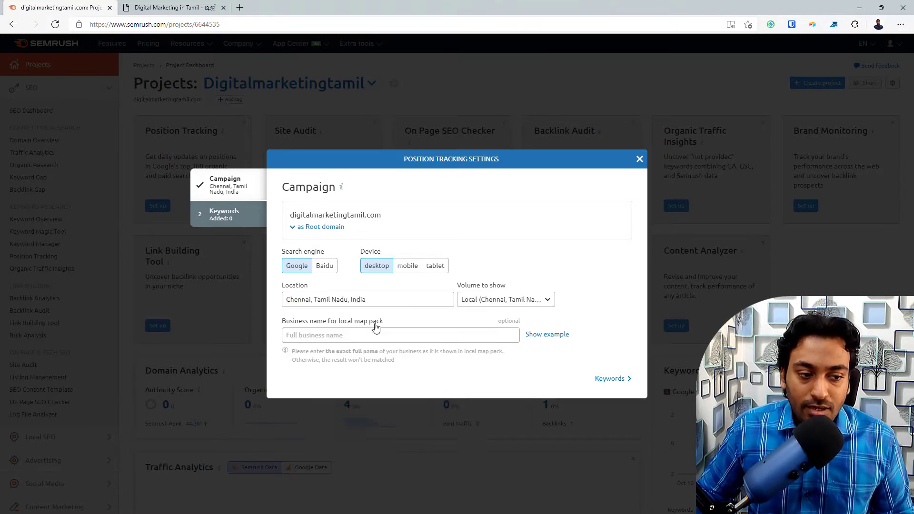
Step: Set the campaign's volume to show to National (India) and view the business name example for the local map pack
left_click(512, 300)
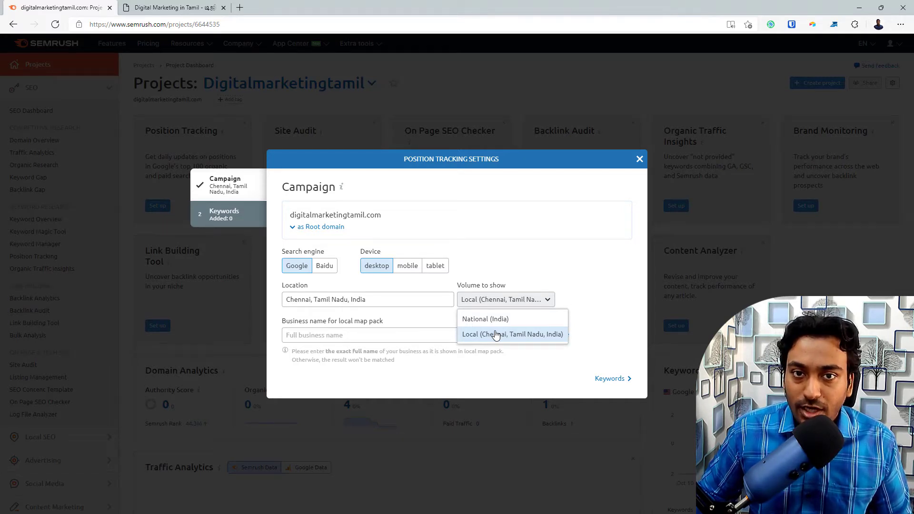
left_click(473, 320)
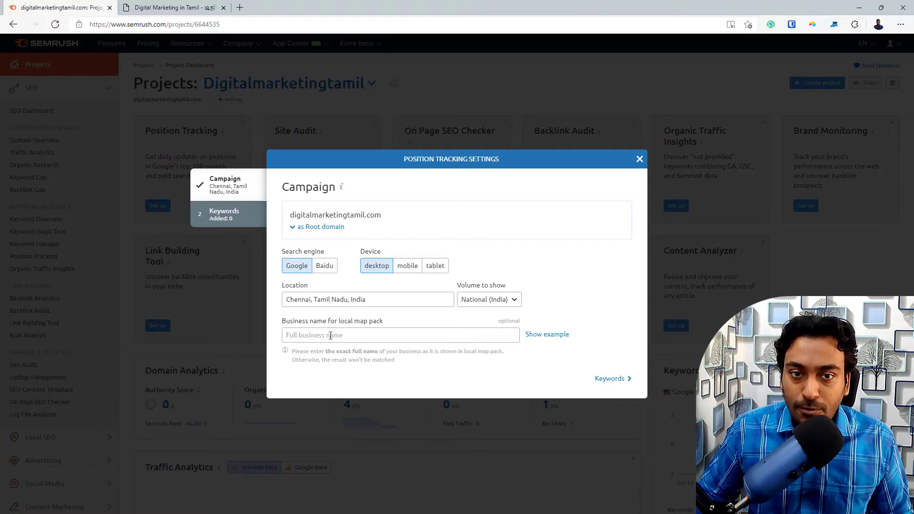
left_click(551, 334)
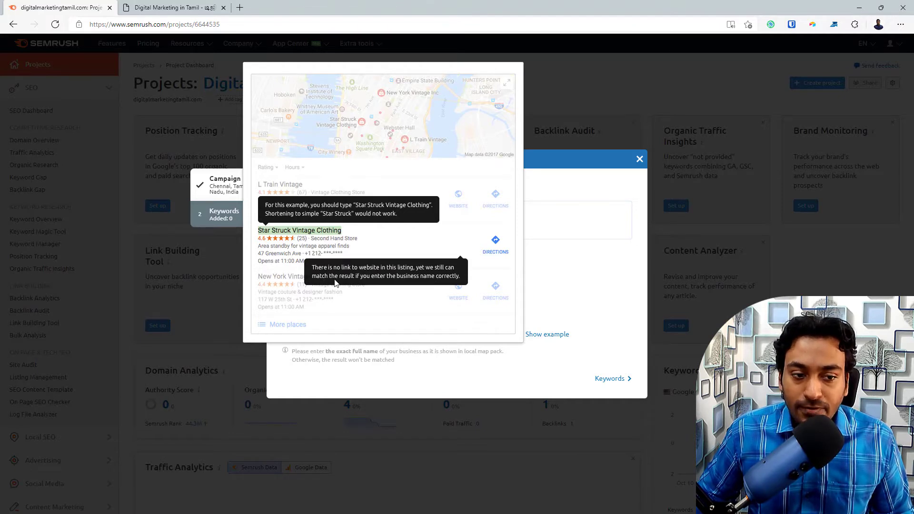
left_click(573, 281)
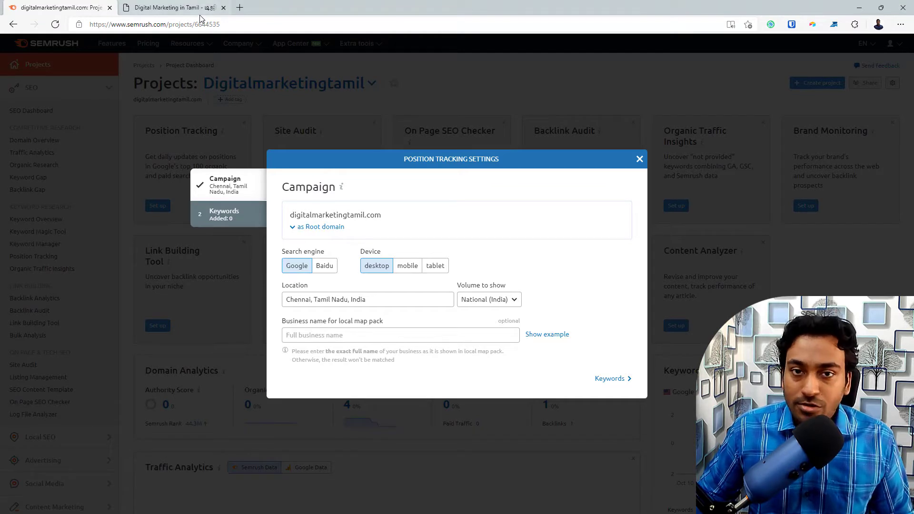
Step: Go to the campaign's Keywords settings and add the keyword "seo tamil" to the project
left_click(227, 215)
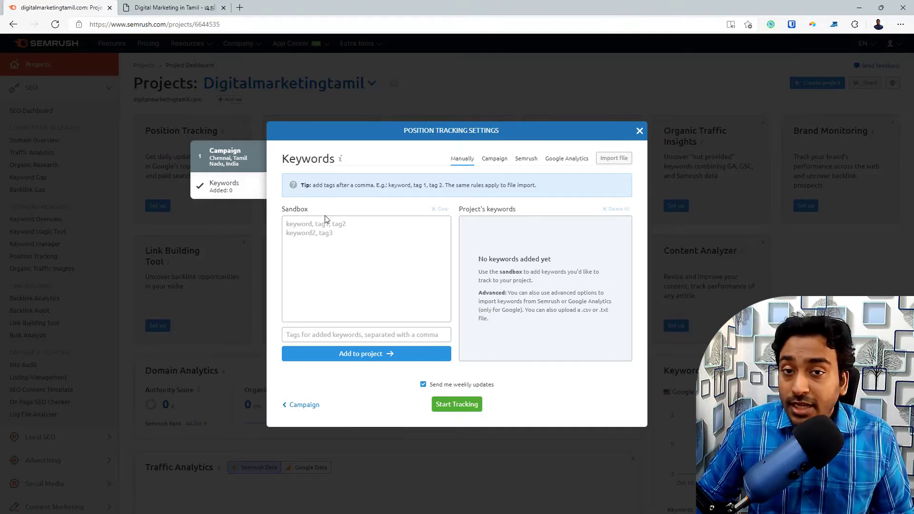
left_click(337, 243)
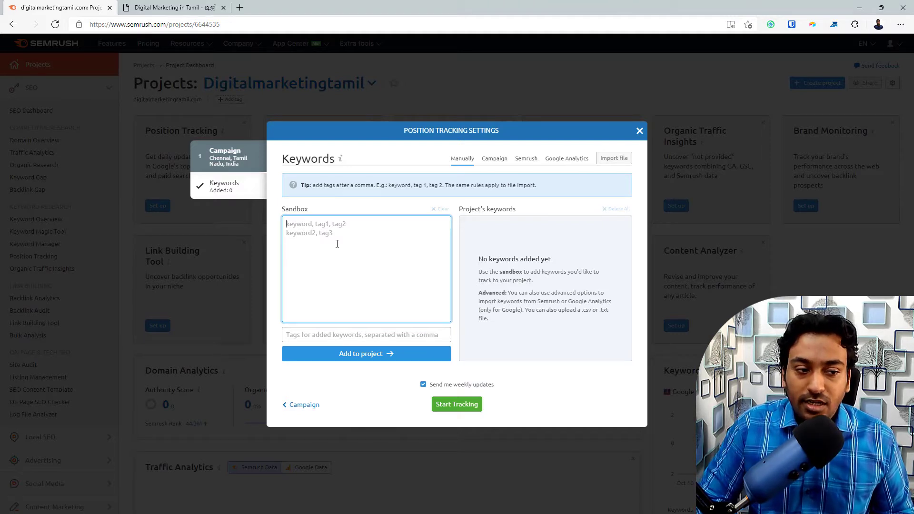
type("seo tmai")
key("BackSpace")
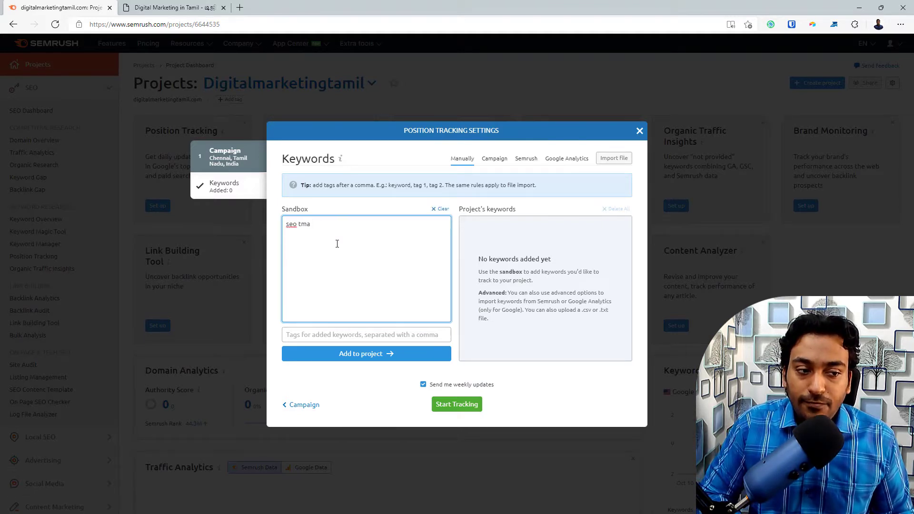
key("BackSpace")
type("amil")
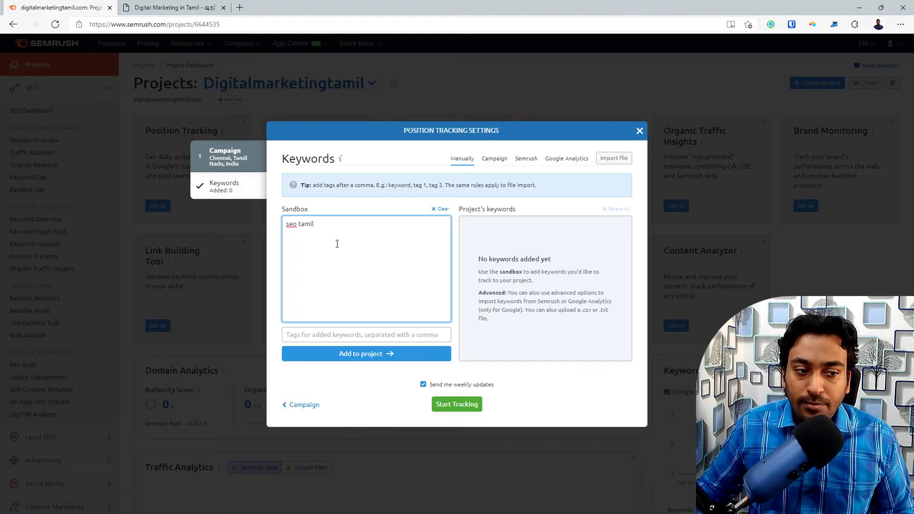
left_click(369, 357)
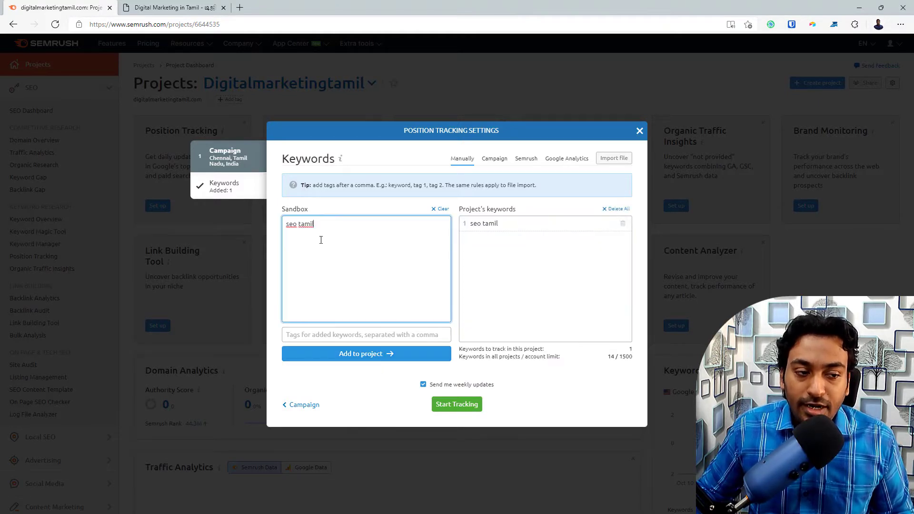
Step: Replace the sandbox text with "seo in tamil" and add that keyword to the project
key("ctrl+shift+Left")
key("ctrl+shift+Left")
key("BackSpace")
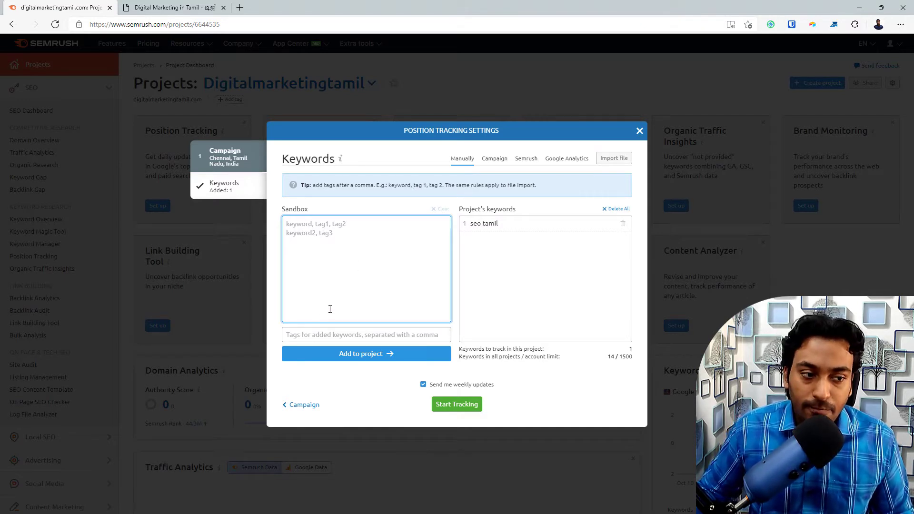
type("seo")
key("BackSpace")
key("BackSpace")
key("BackSpace")
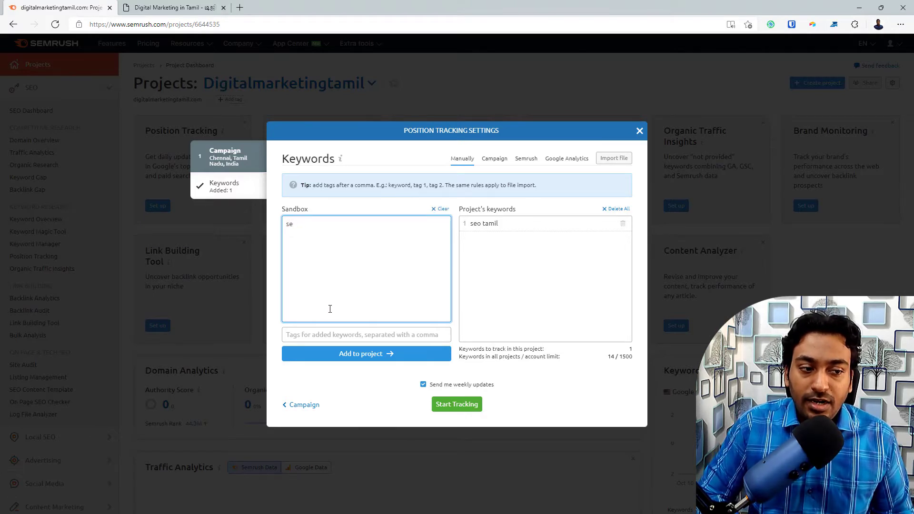
type("eo in tami")
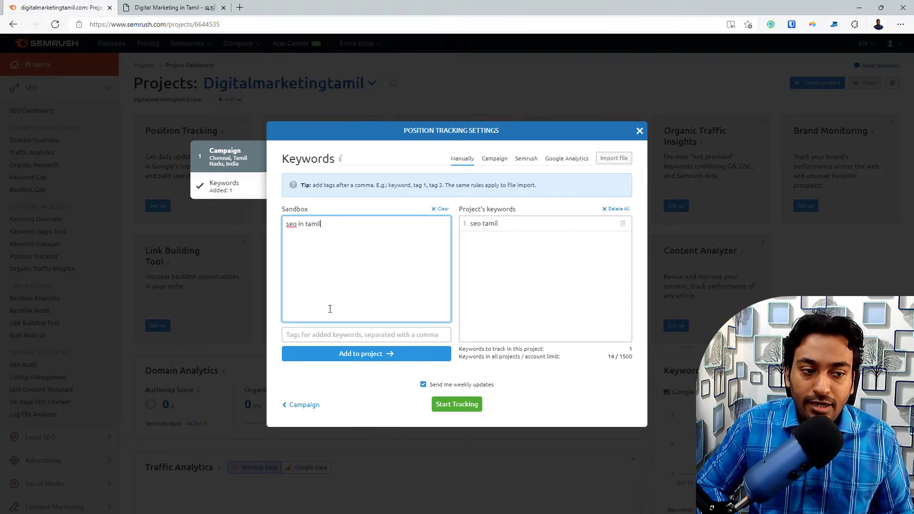
type("l")
key("Return")
left_click(360, 354)
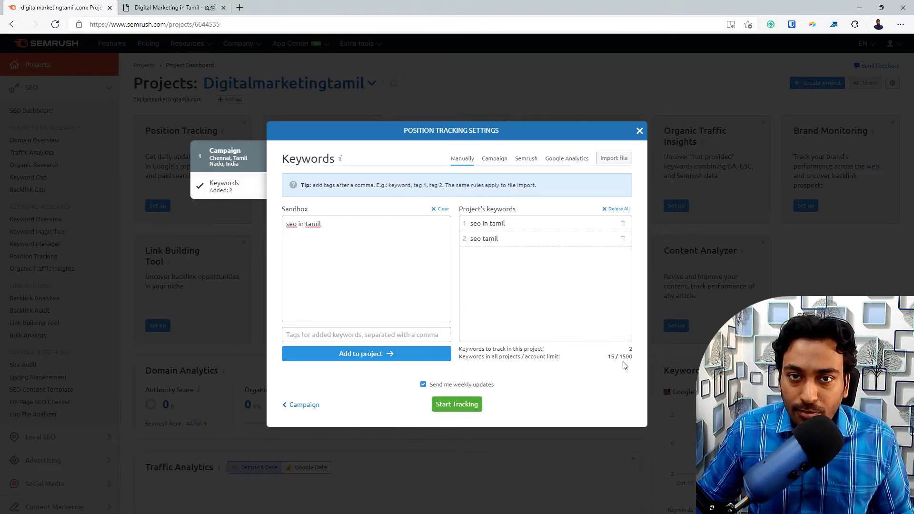
Step: Check the import from existing campaigns, and load 10 keywords from the Semrush Domain report (organic) into the sandbox
left_click(495, 165)
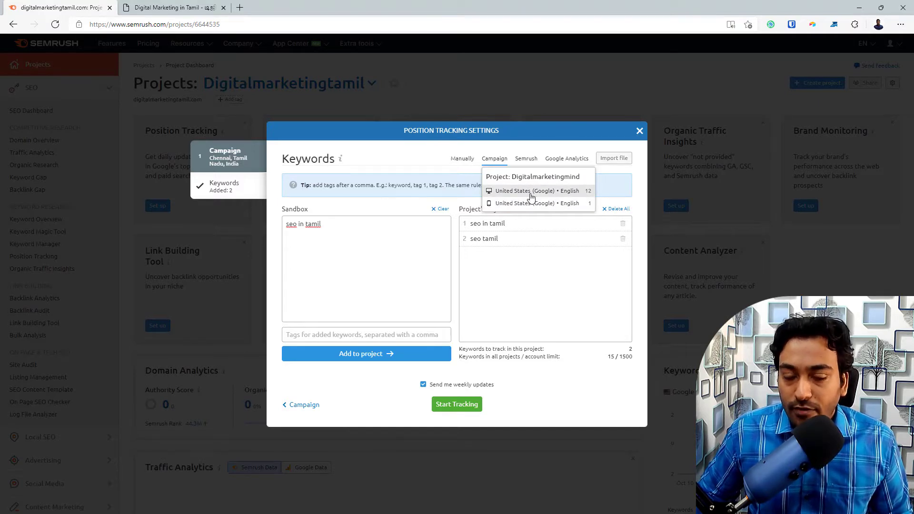
left_click(516, 151)
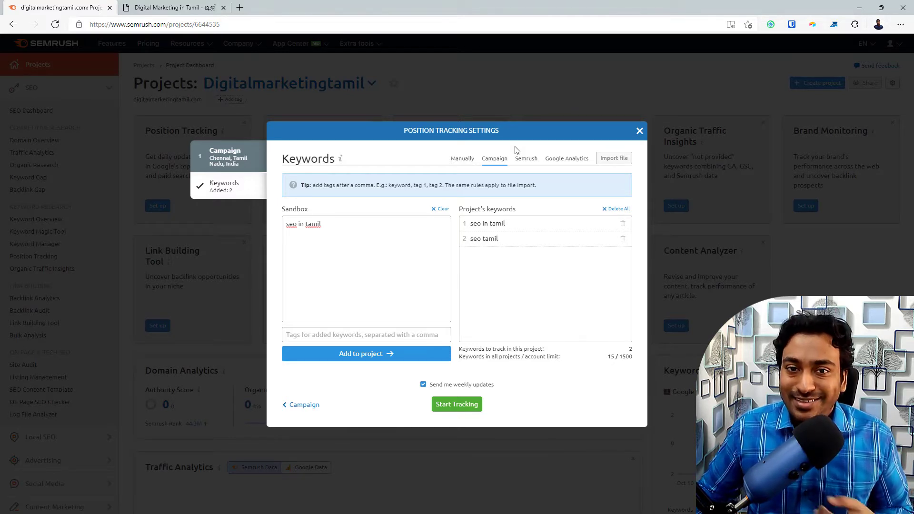
left_click(526, 158)
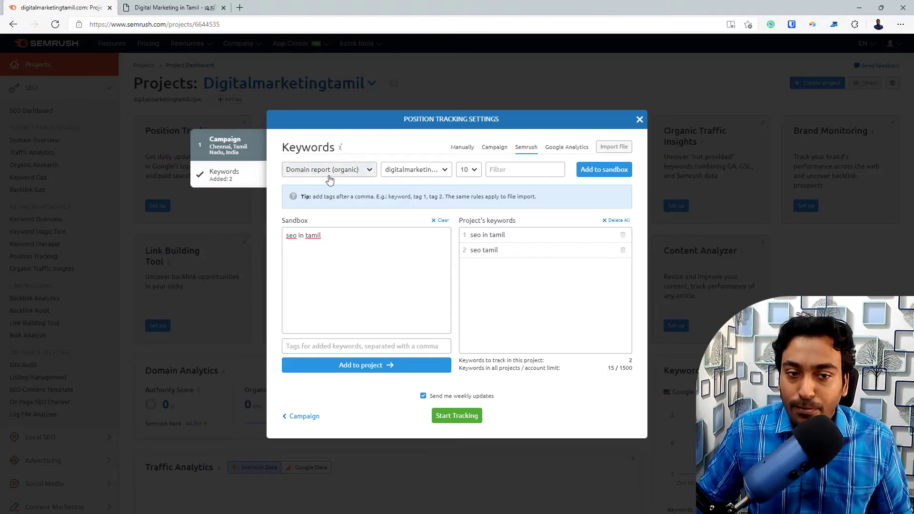
left_click(366, 173)
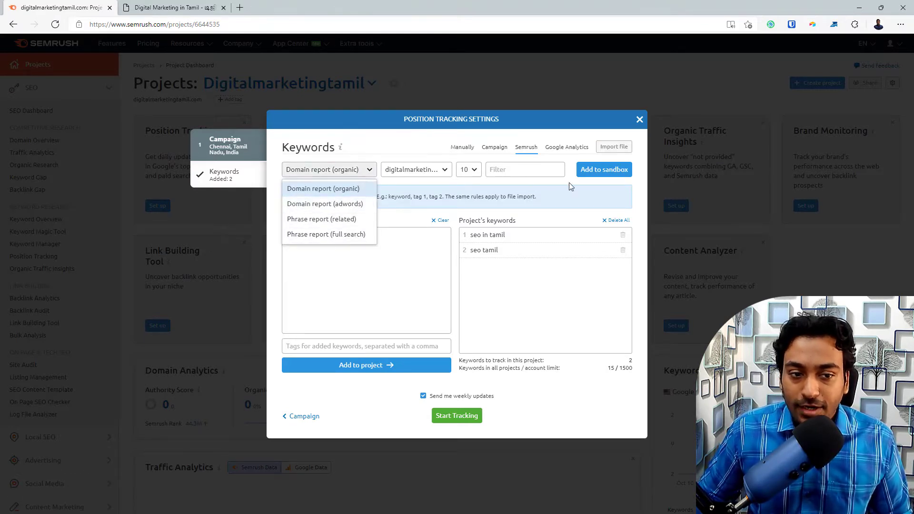
left_click(602, 171)
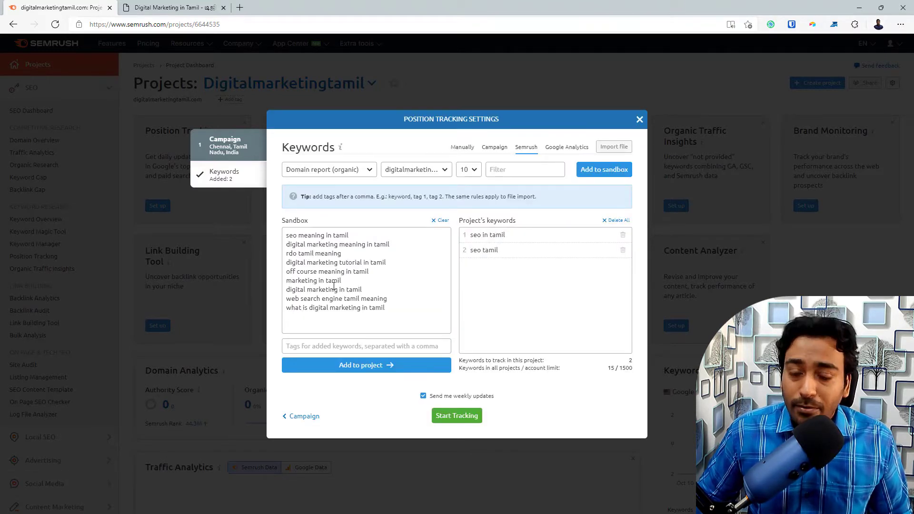
Step: Delete "rdo tamil meaning" and the five keywords from "off course meaning in tamil" to "what is digital marketing in tamil" from the sandbox
left_click_drag(390, 312, 274, 276)
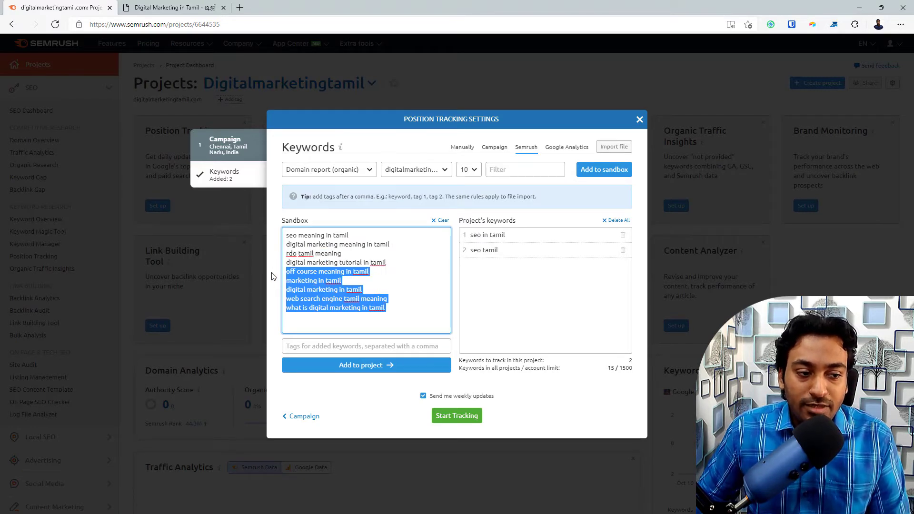
key("BackSpace")
key("BackSpace")
left_click_drag(345, 257, 283, 254)
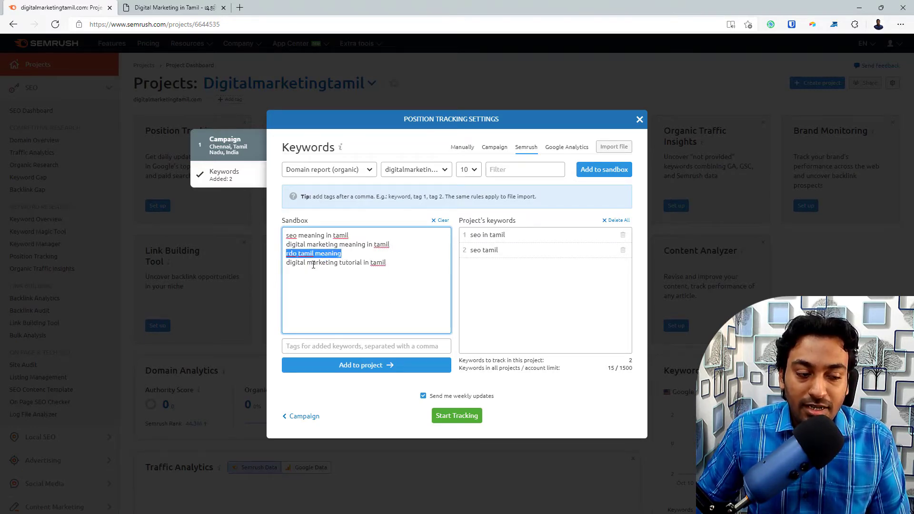
key("BackSpace")
key("BackSpace")
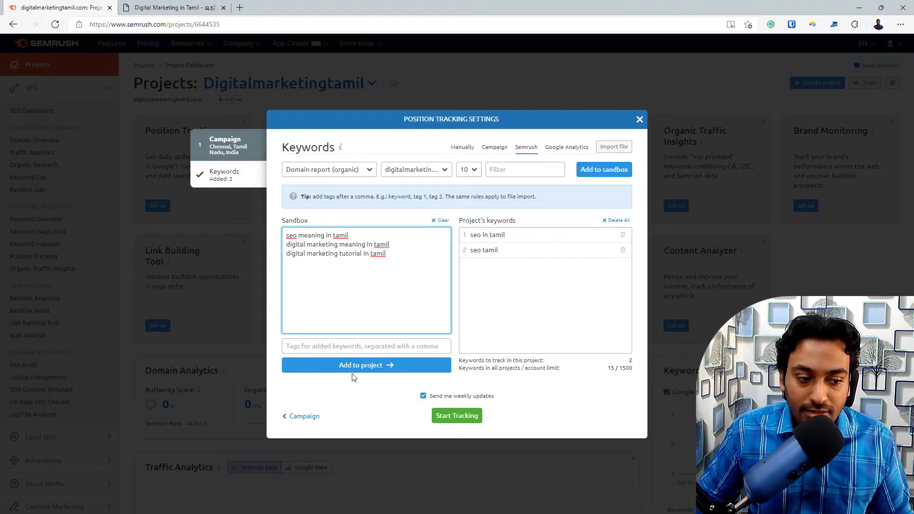
Step: Add the remaining sandbox keywords to the project and start position tracking with weekly updates enabled
left_click(355, 368)
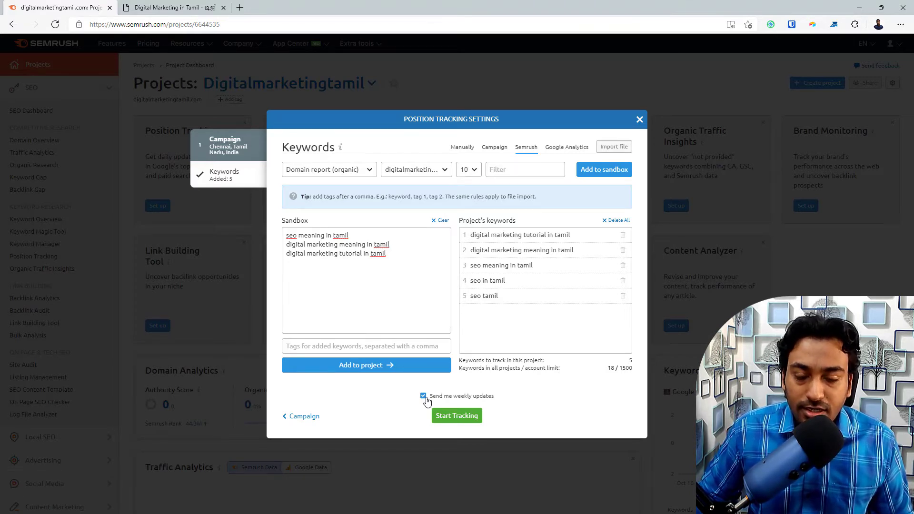
left_click(471, 418)
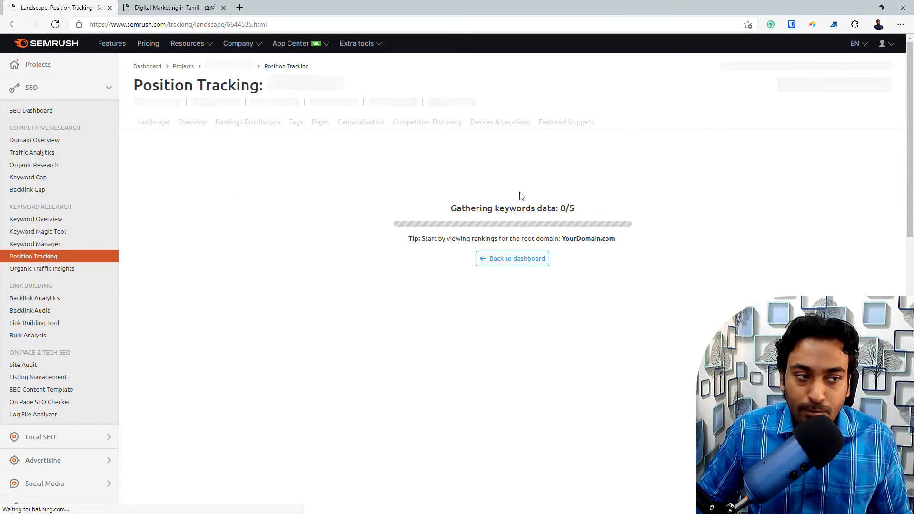
Step: Open the Site Audit setup from the project dashboard and examine the crawl scope options and examples, cancelling the scope edit
left_click(183, 66)
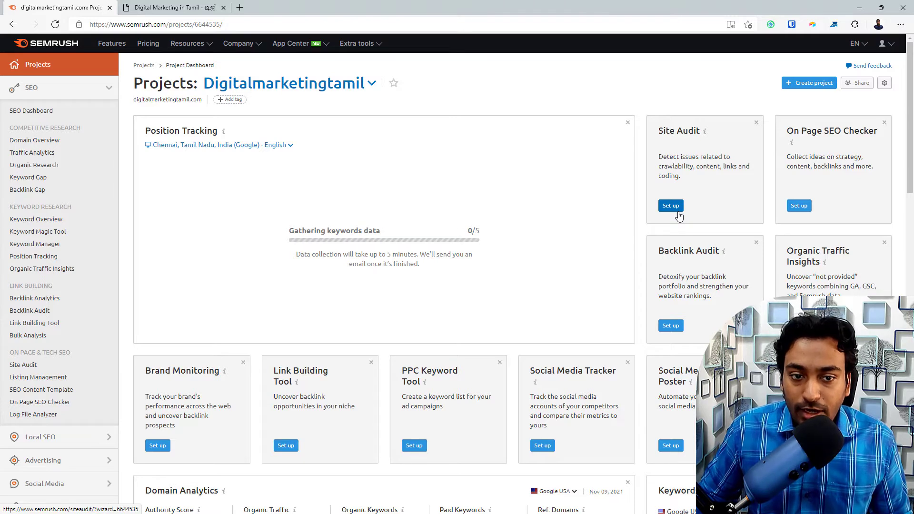
left_click(671, 210)
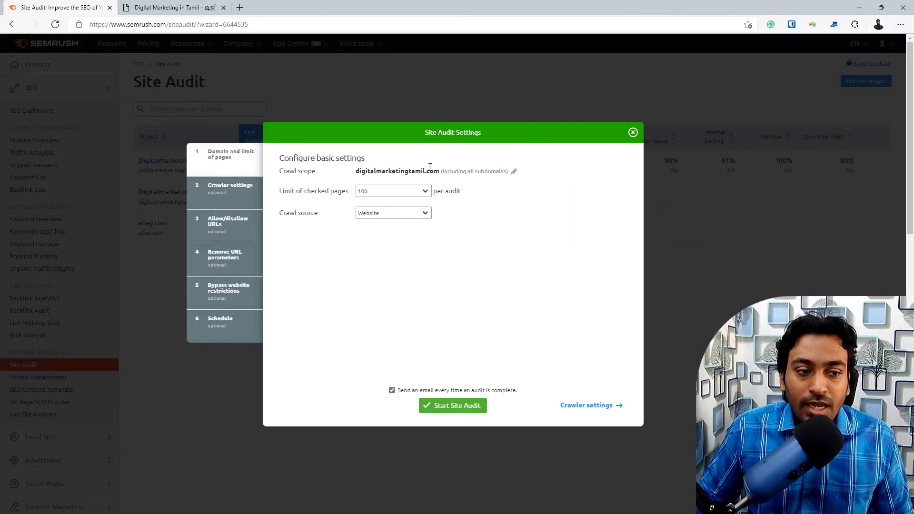
left_click(514, 171)
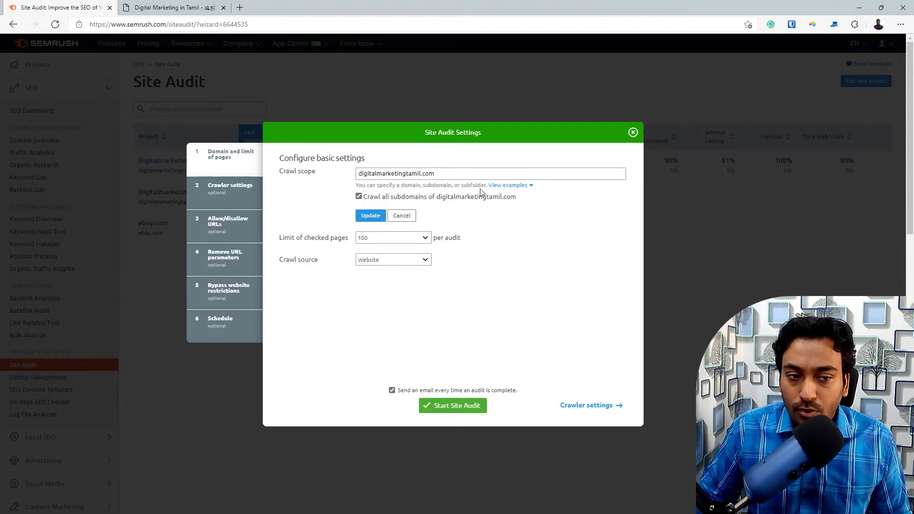
mouse_move(506, 190)
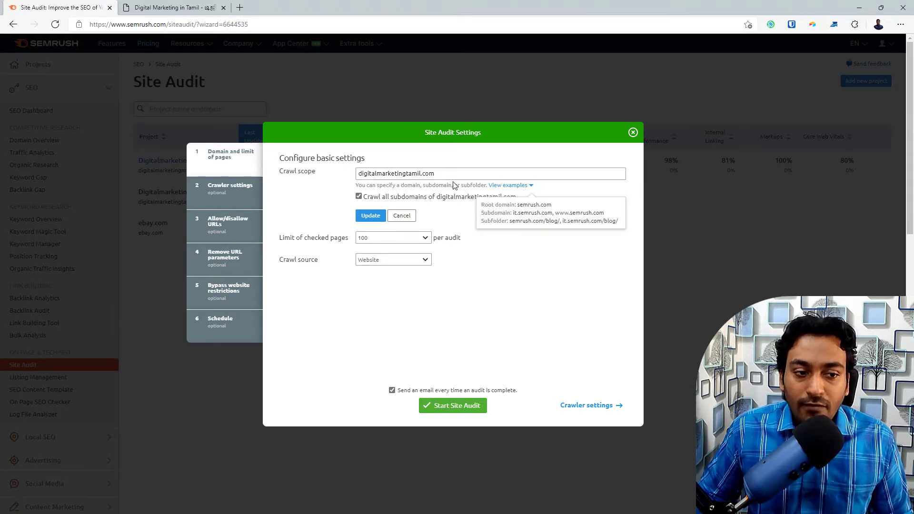
left_click(403, 215)
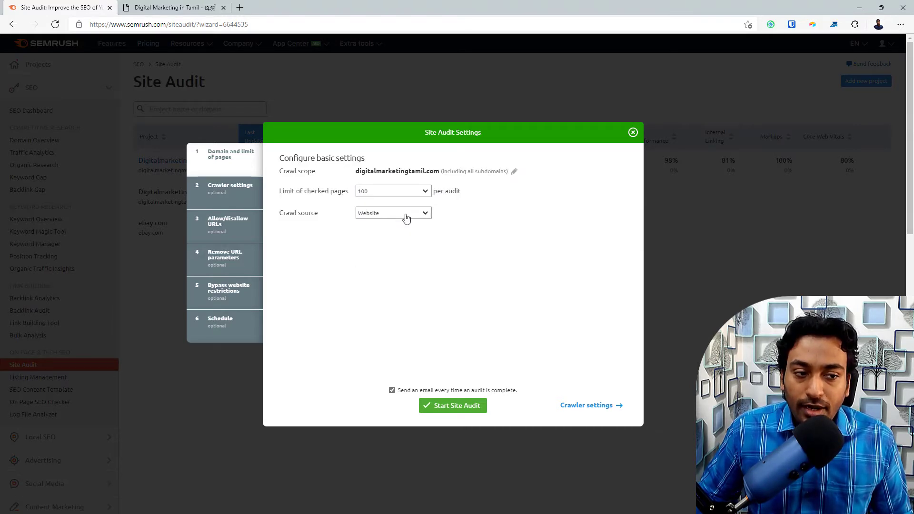
Step: Set the limit of checked pages for the site audit to 500 per audit
left_click(398, 197)
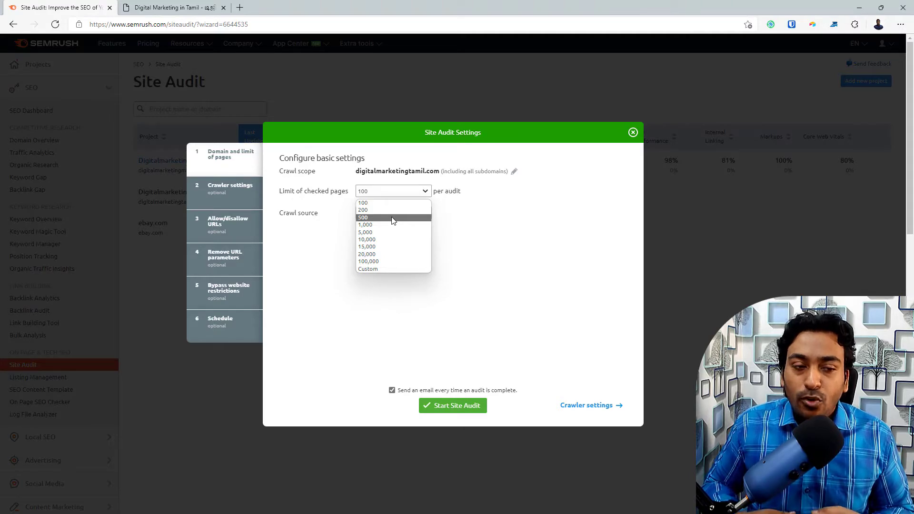
left_click(174, 5)
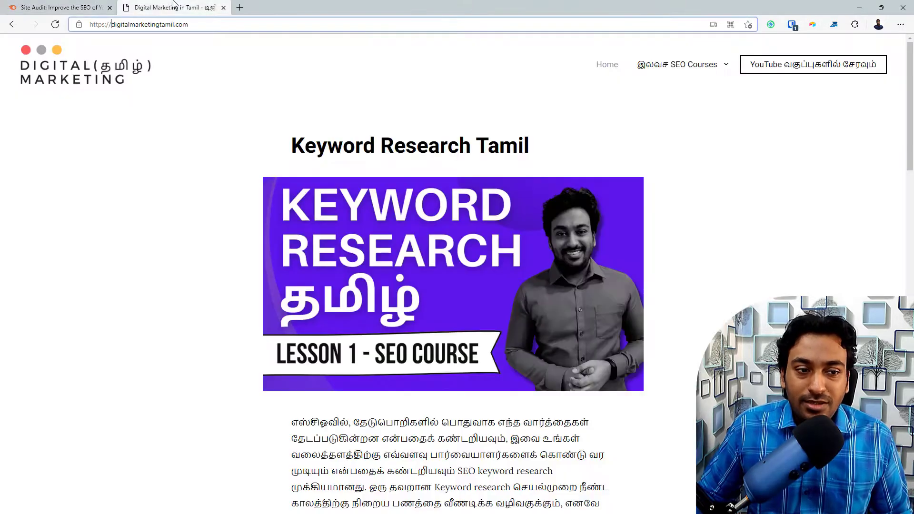
left_click(72, 4)
left_click(399, 191)
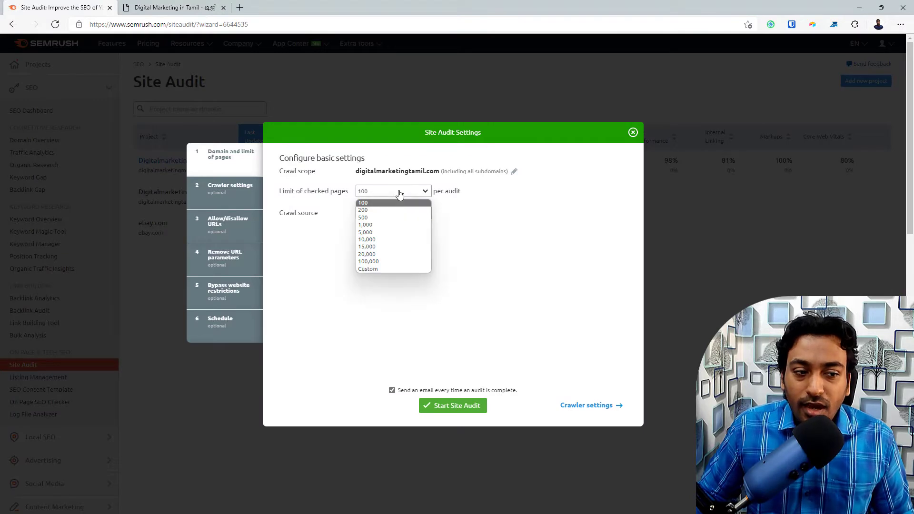
left_click(380, 219)
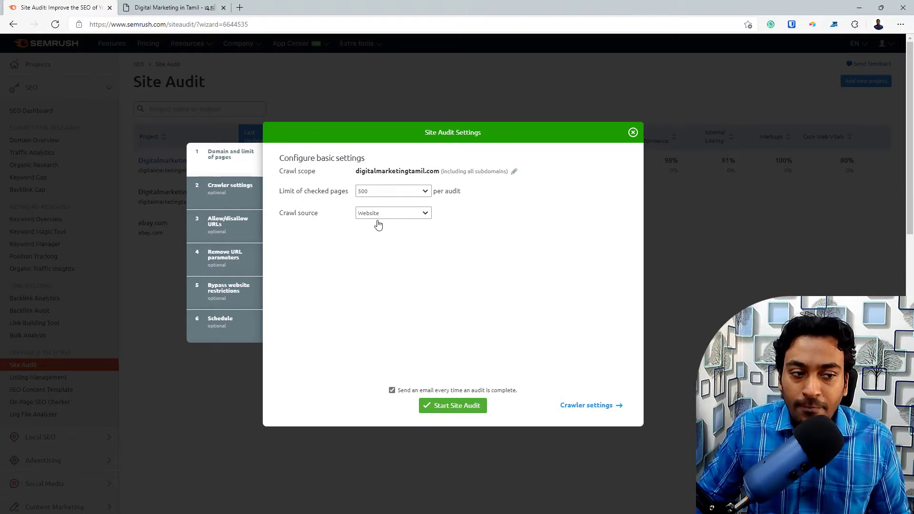
Step: Try the Sitemaps on site, Enter sitemap URL and URLs from file crawl sources, then return the crawl source to Website
left_click(376, 218)
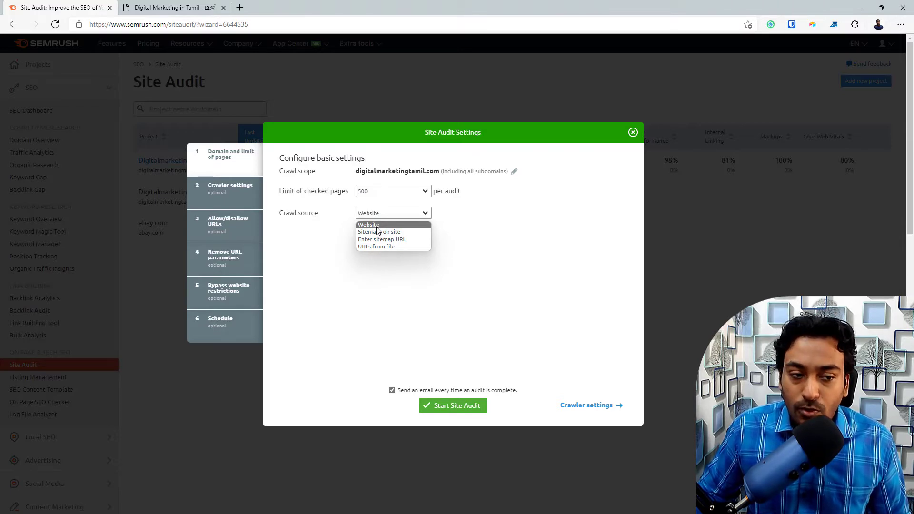
left_click(379, 232)
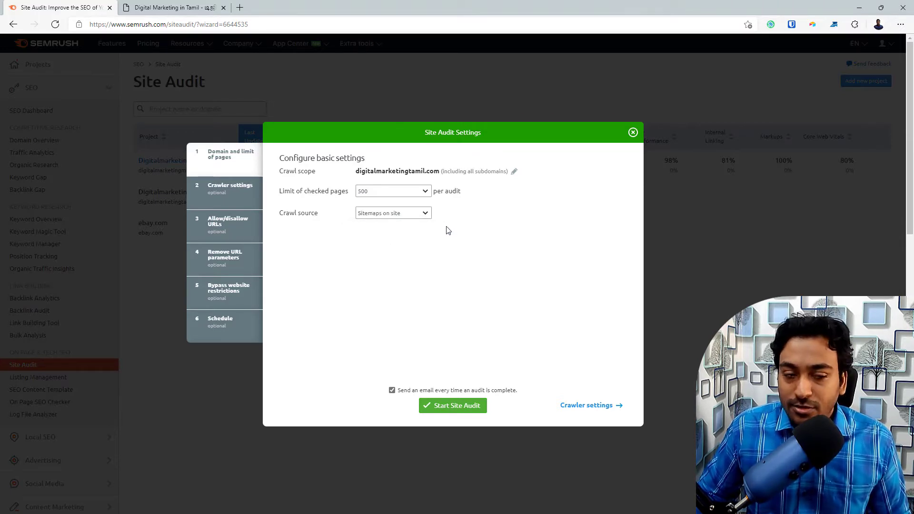
left_click(422, 215)
left_click(383, 241)
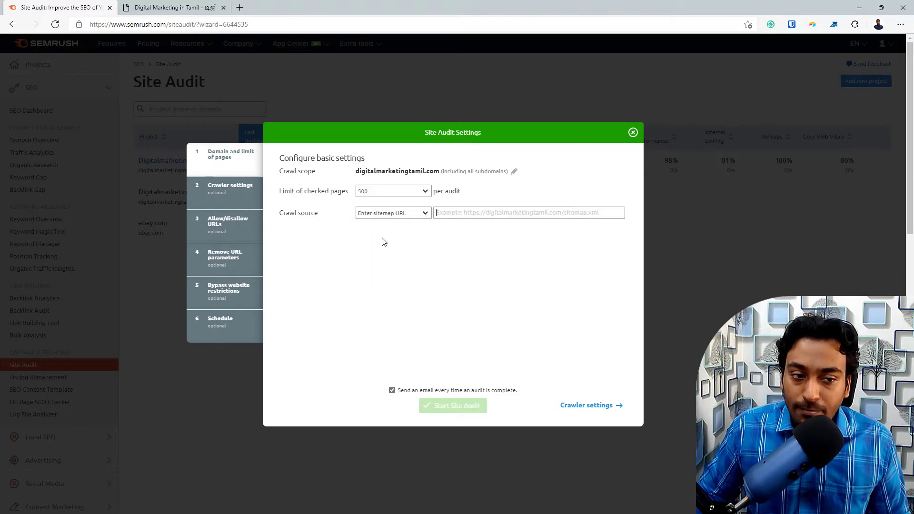
left_click(389, 219)
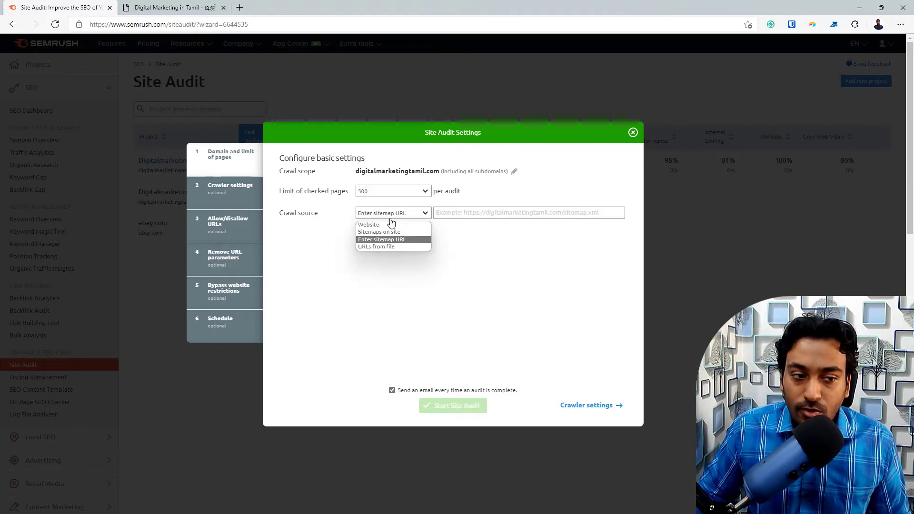
left_click(387, 247)
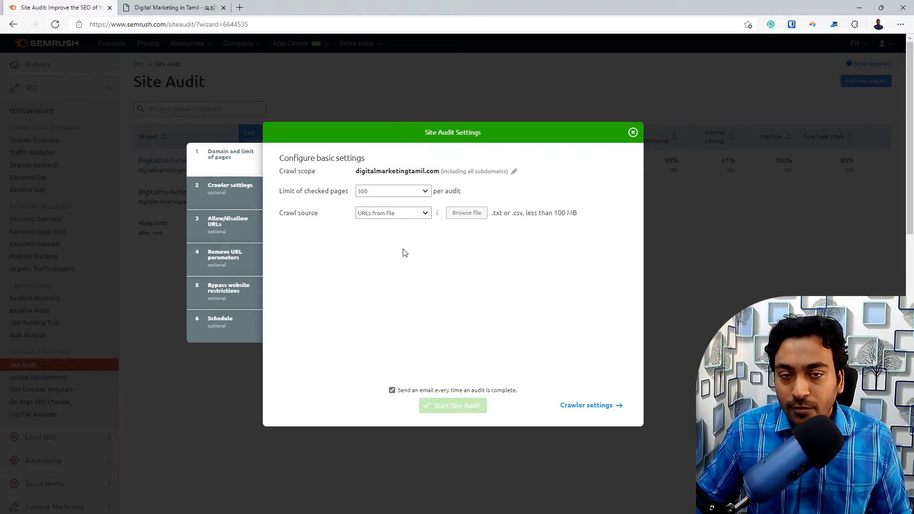
left_click(410, 217)
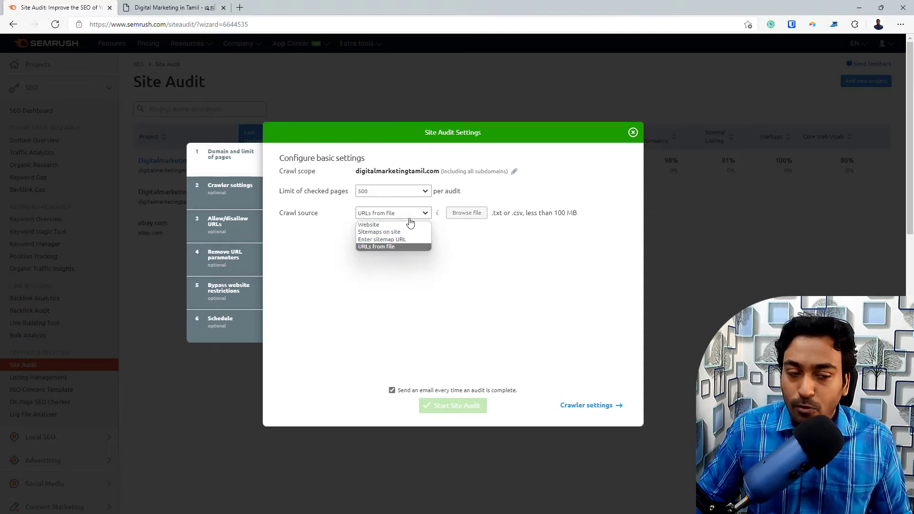
left_click(403, 224)
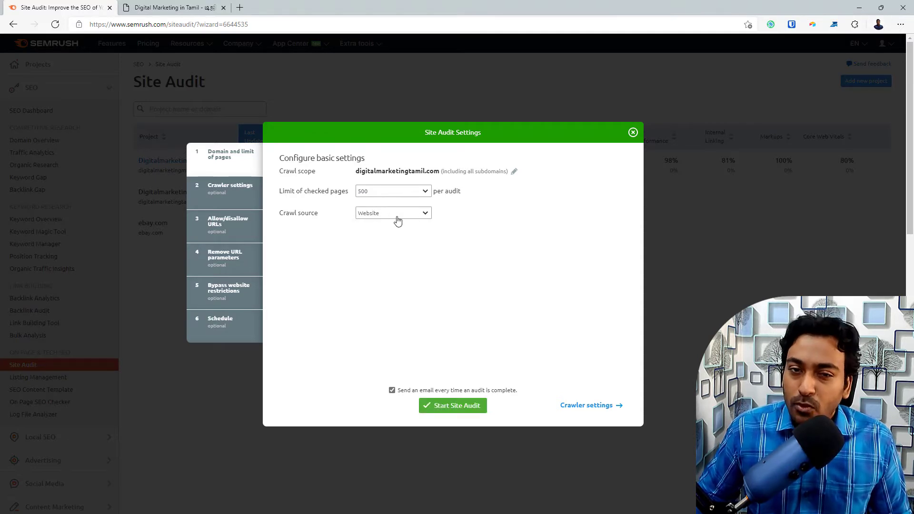
left_click(397, 218)
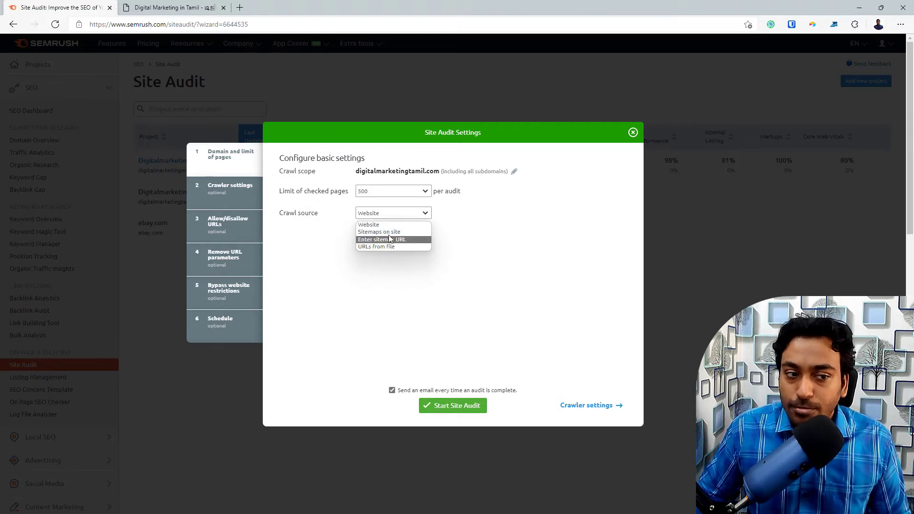
left_click(393, 216)
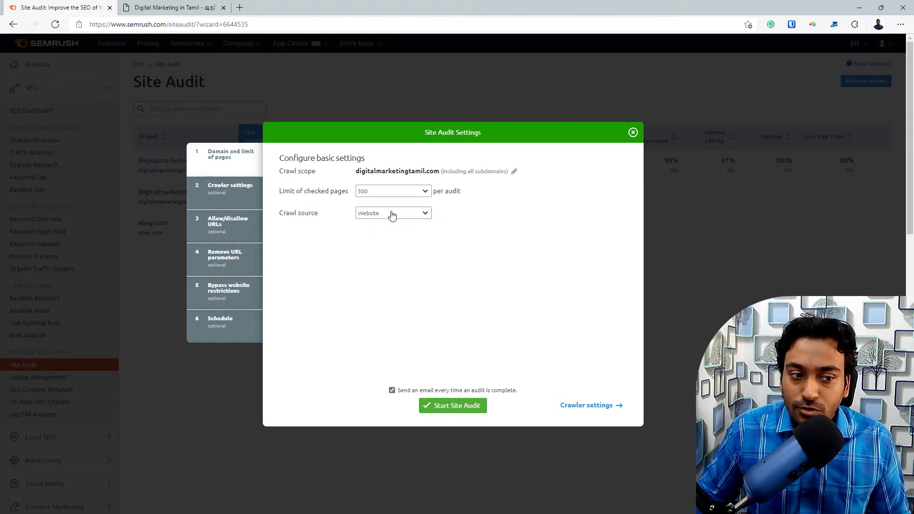
Step: Configure the crawler with the GoogleBot-Desktop user agent and the minimum delay between pages
left_click(242, 188)
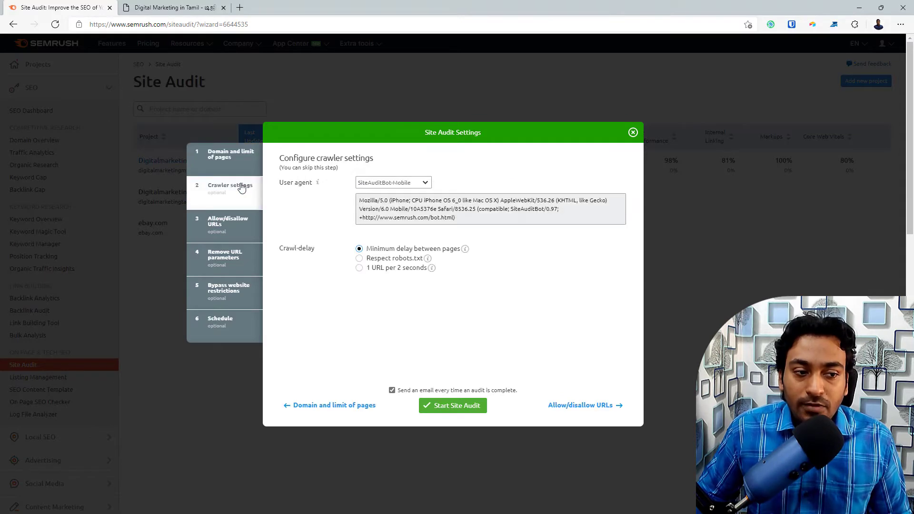
left_click(376, 184)
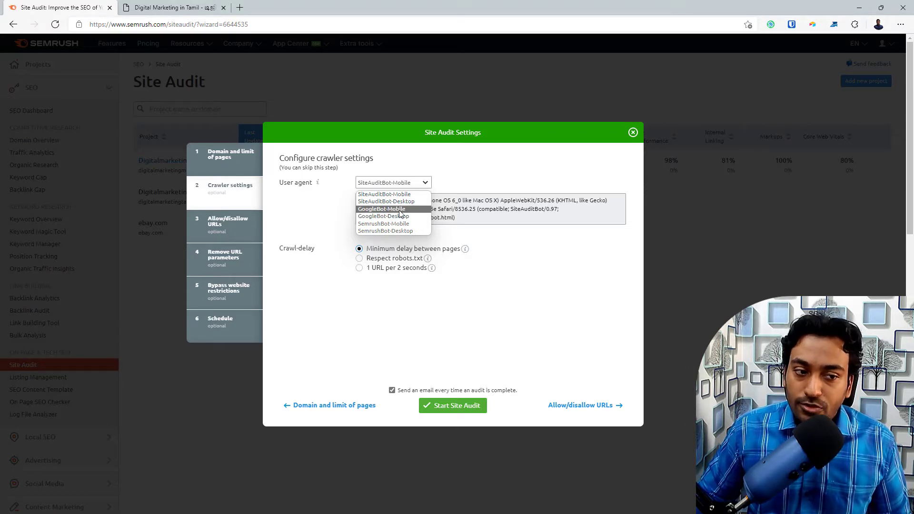
left_click(405, 216)
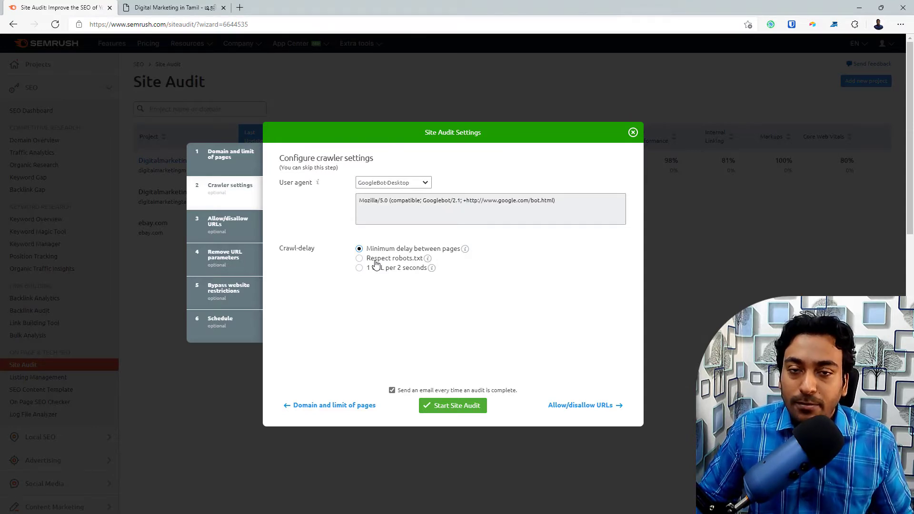
left_click(369, 268)
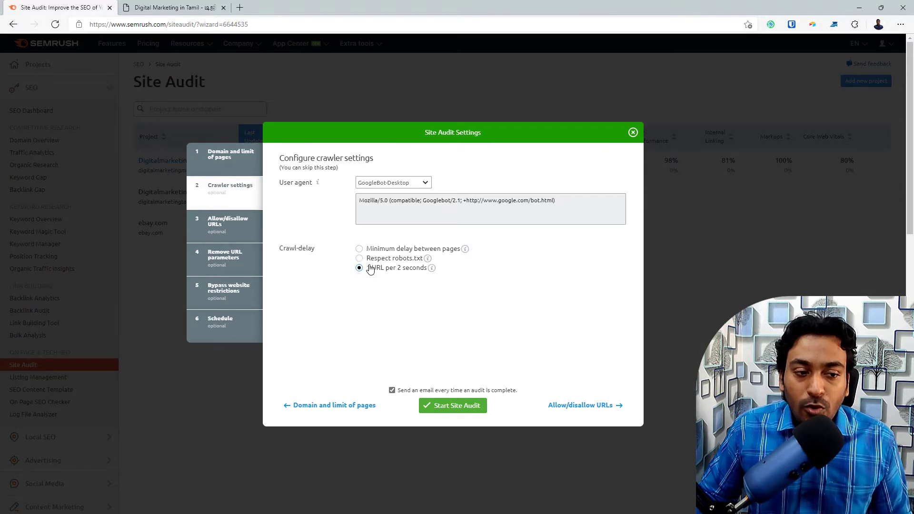
left_click(400, 253)
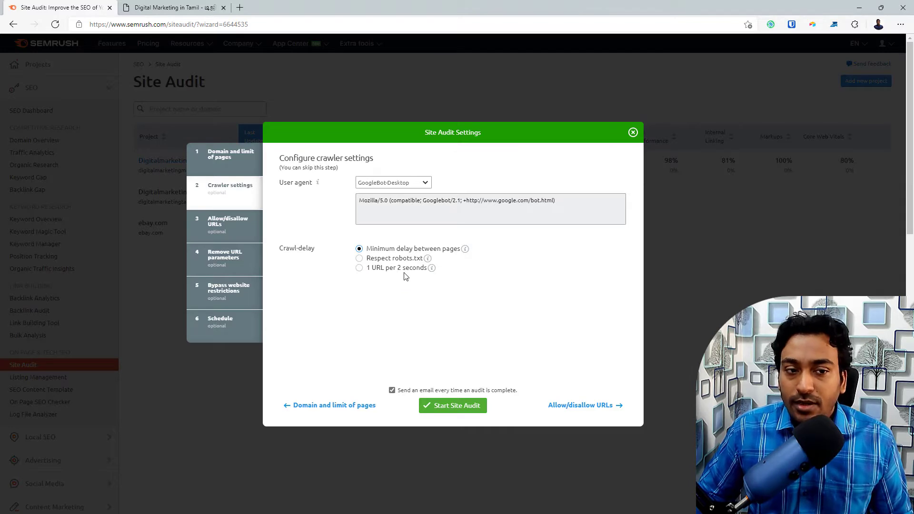
Step: Review the allow/disallow URL masks, URL parameter removal and website restriction bypass options, leaving crawling with credentials disabled
left_click(248, 229)
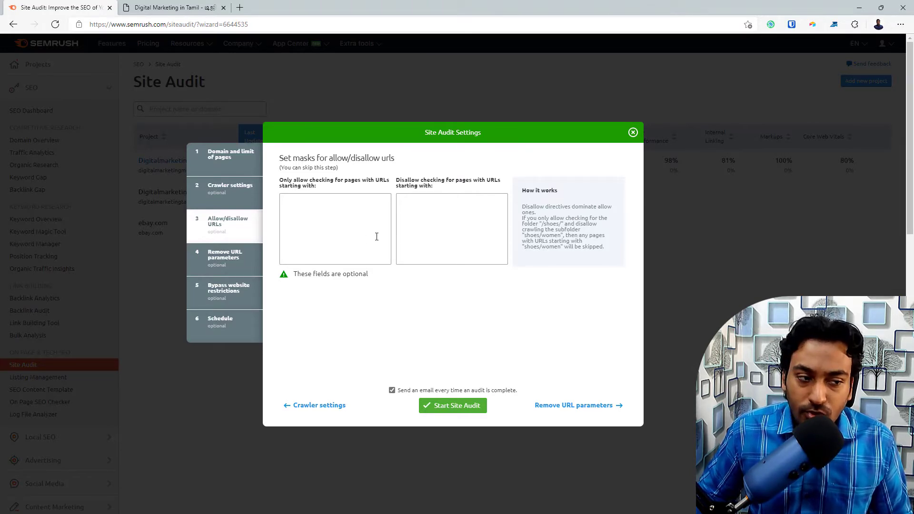
left_click(227, 269)
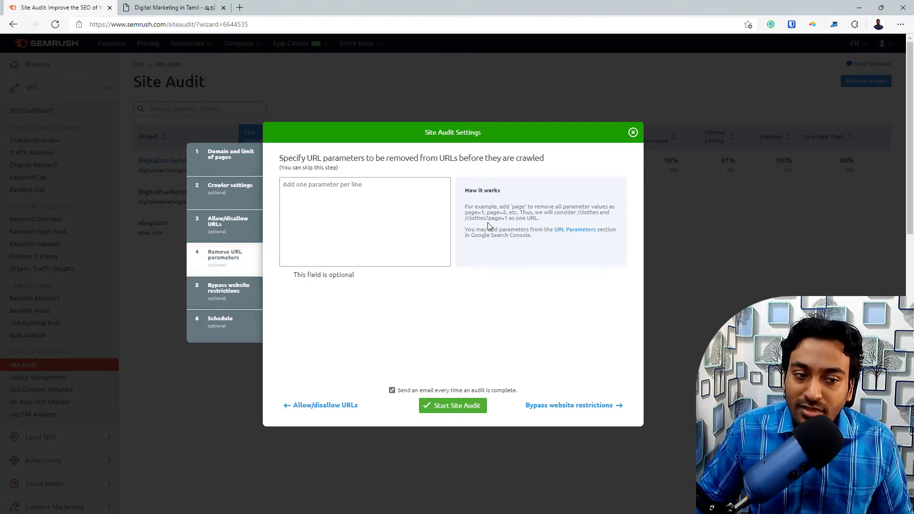
left_click(243, 295)
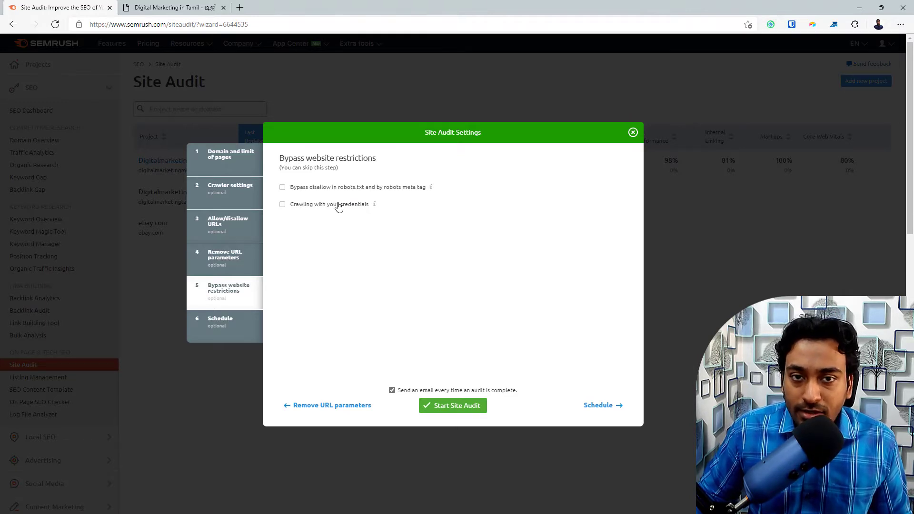
left_click(338, 206)
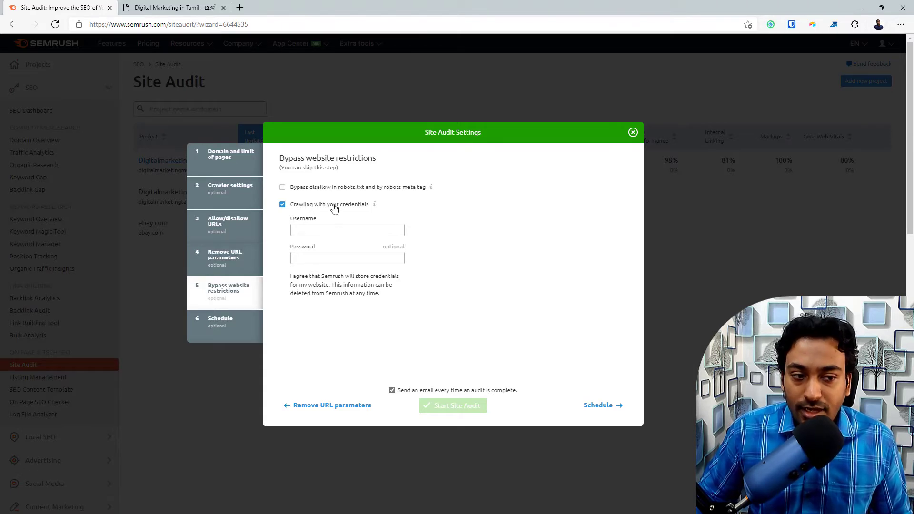
left_click(334, 206)
Step: Schedule the audit weekly on every Monday and start the site audit
left_click(233, 320)
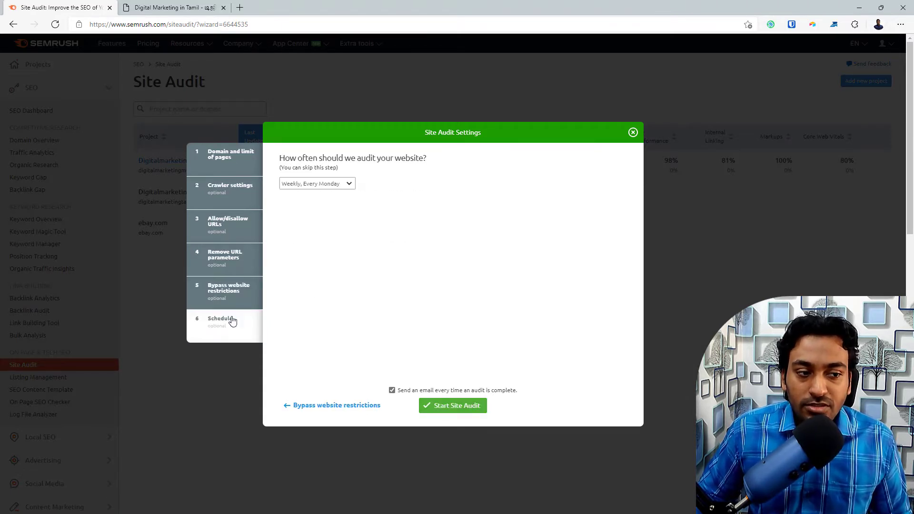
left_click(336, 183)
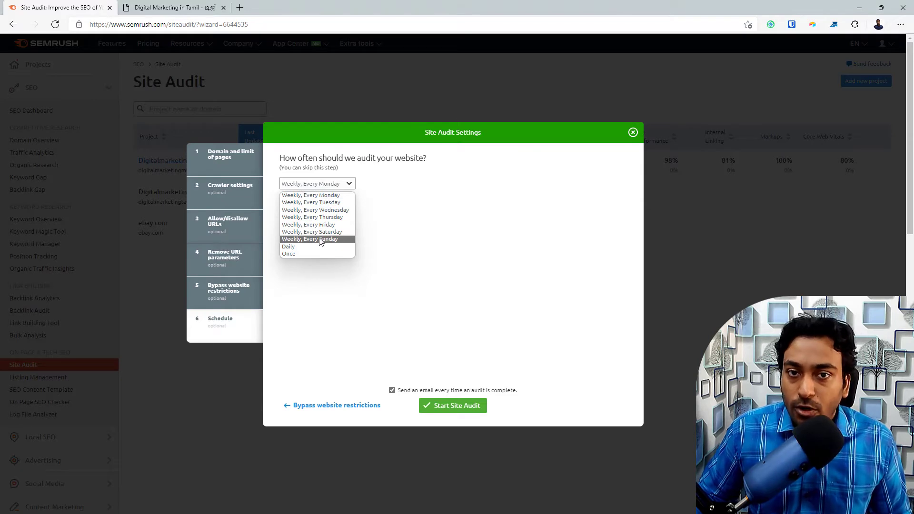
left_click(314, 196)
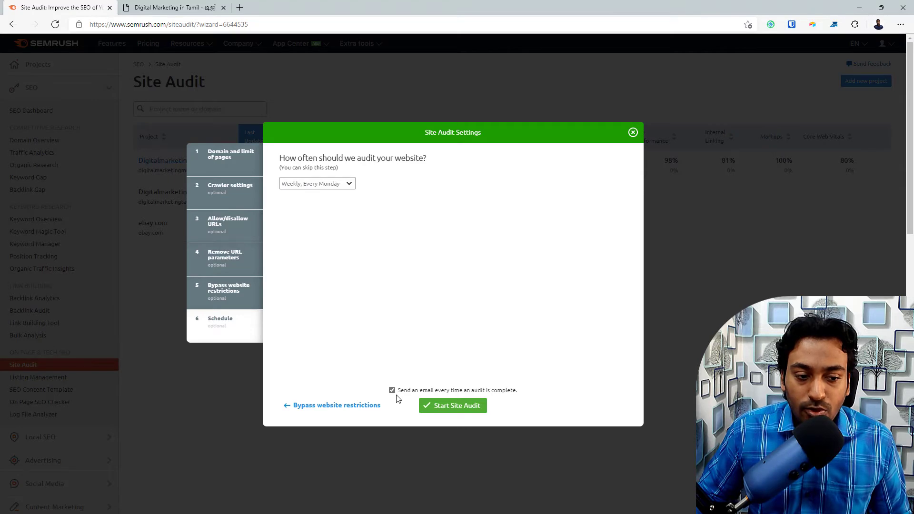
left_click(452, 409)
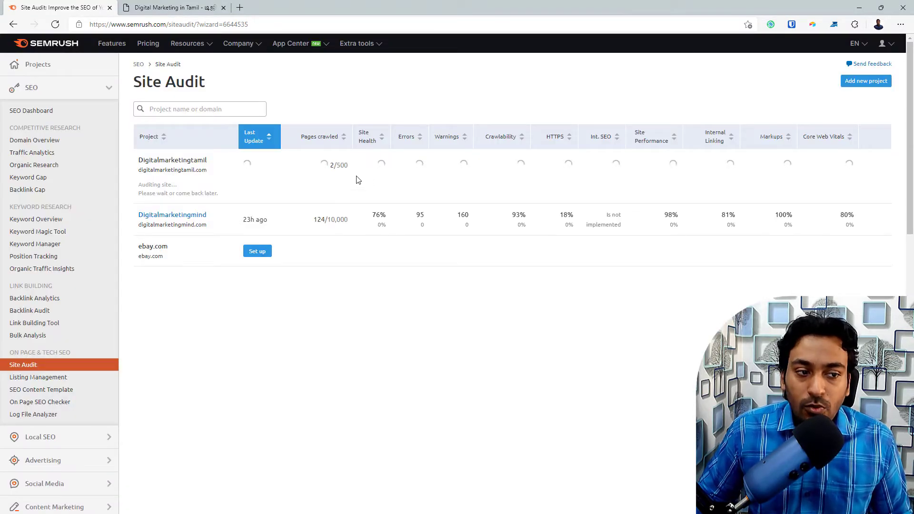
Step: Open the On Page SEO Checker setup from the digitalmarketingtamil.com project dashboard and continue with India - English as the target location
left_click(67, 70)
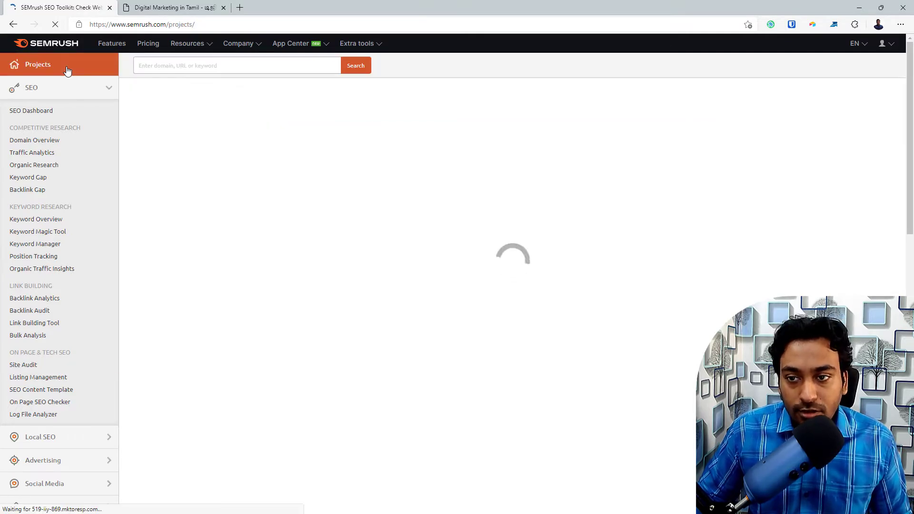
scroll(322, 250, "down", 2)
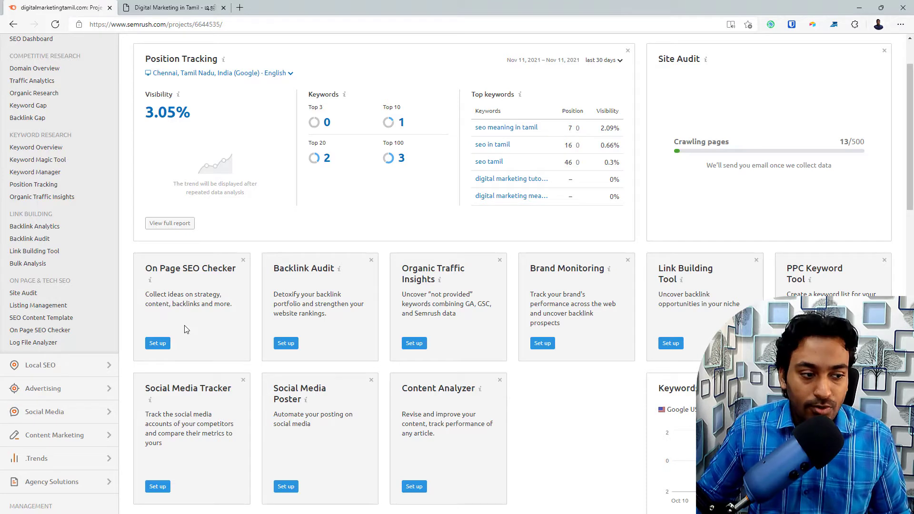
left_click(155, 346)
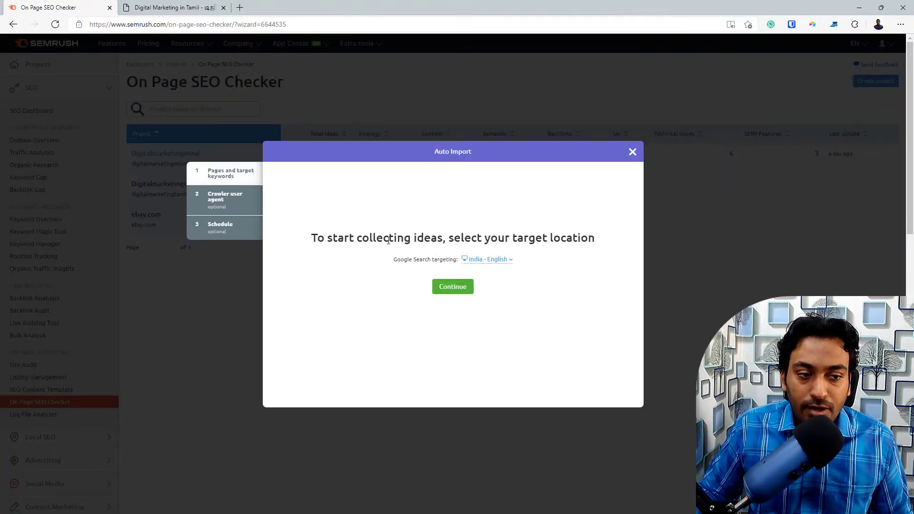
left_click(492, 262)
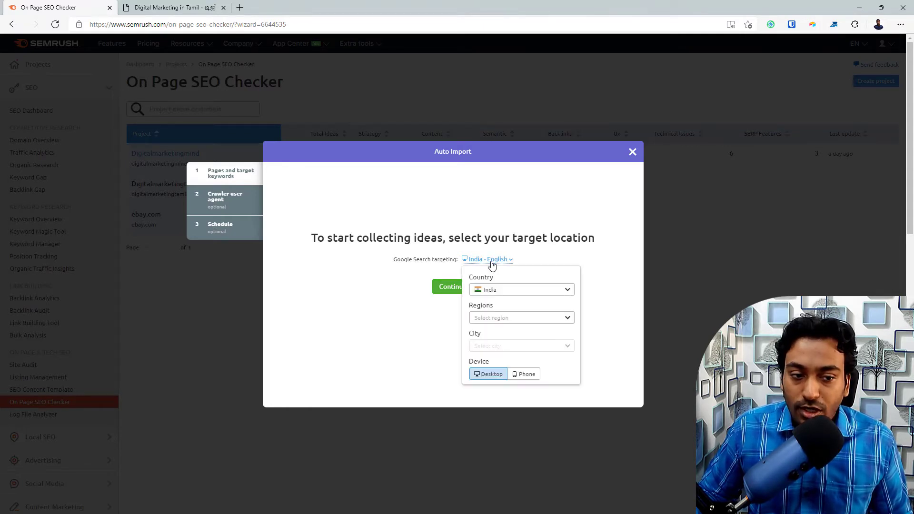
left_click(397, 278)
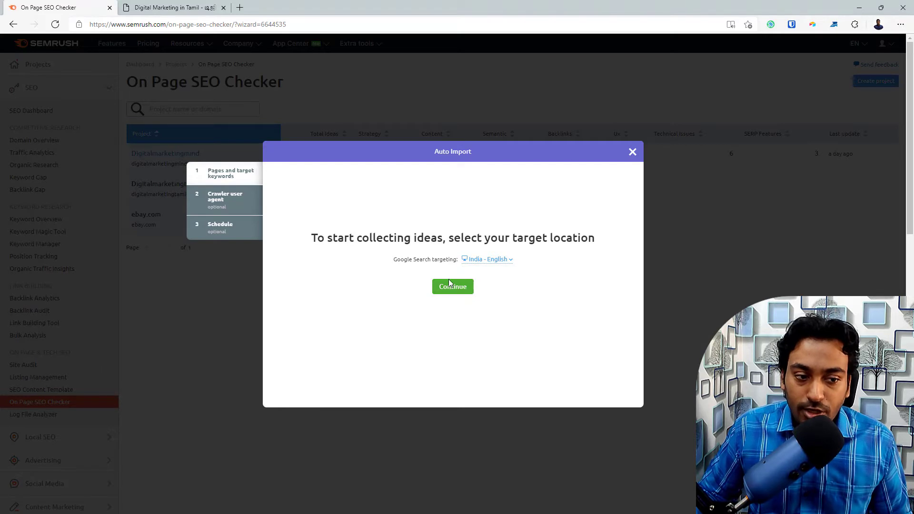
left_click(451, 287)
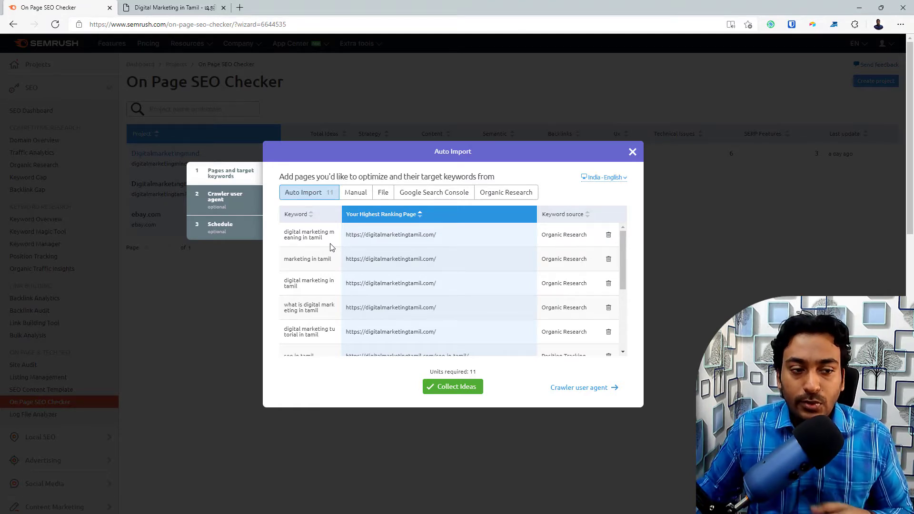
Step: Manually add digitalmarketingtamil.com as a page to optimize for the keyword "digital marketing blog tamil"
left_click(356, 201)
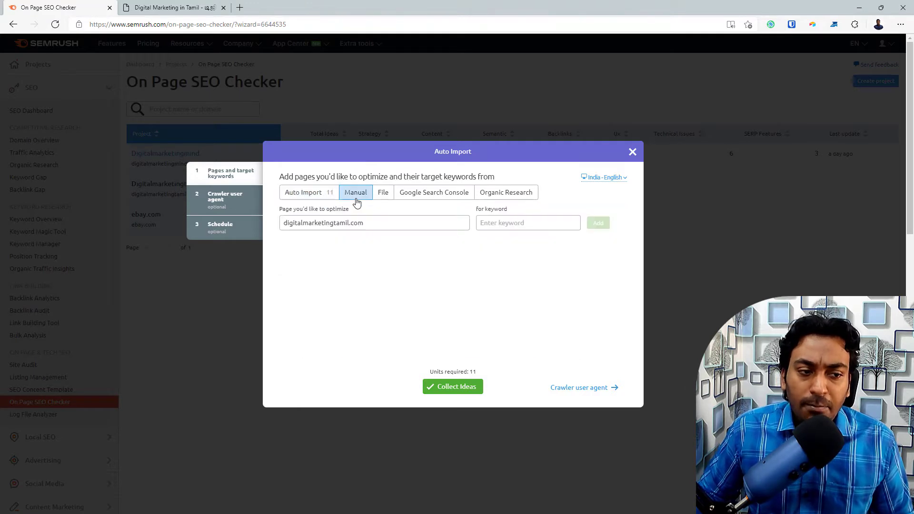
left_click(489, 218)
type("di")
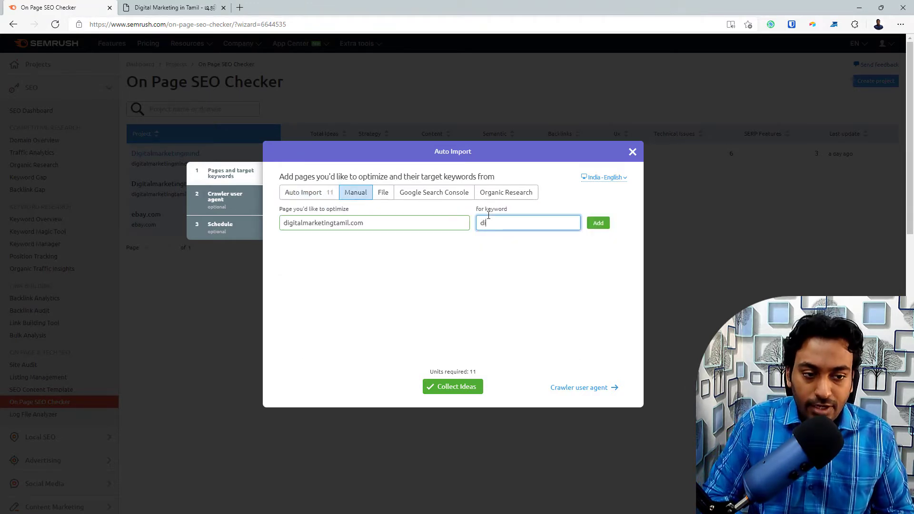
type("gital marketing ")
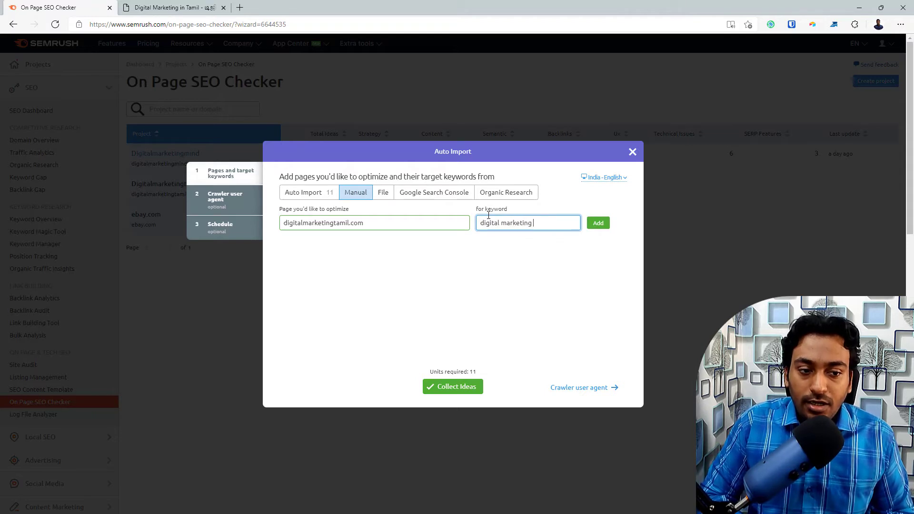
type("blog tamil")
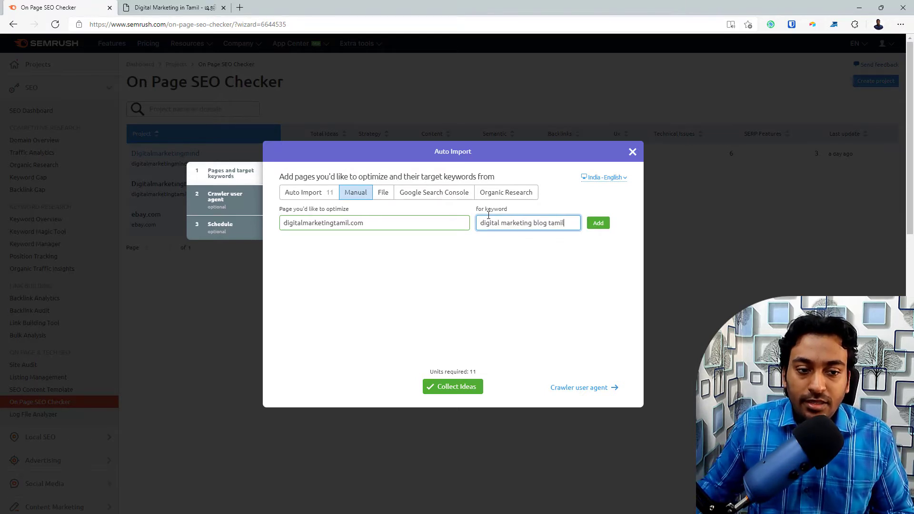
left_click(599, 223)
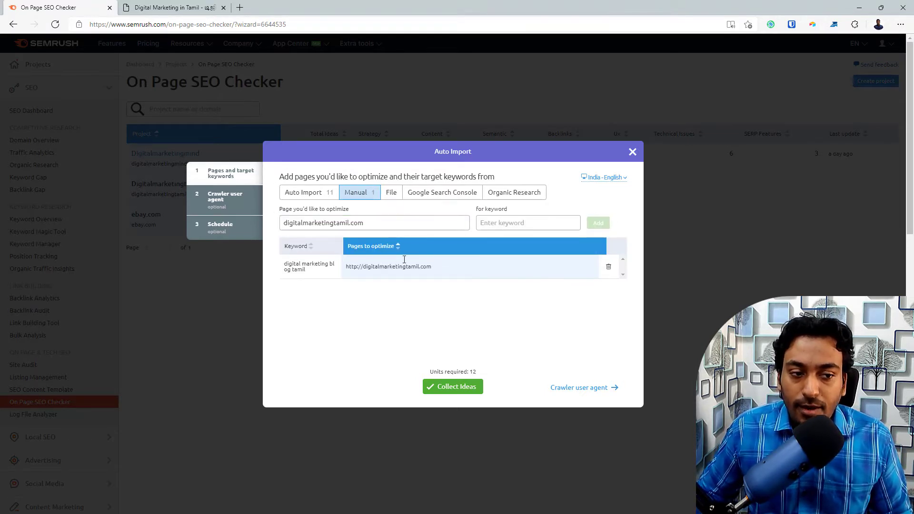
Step: Review the File, Google Search Console and Organic Research sources for importing pages and target keywords
left_click(392, 194)
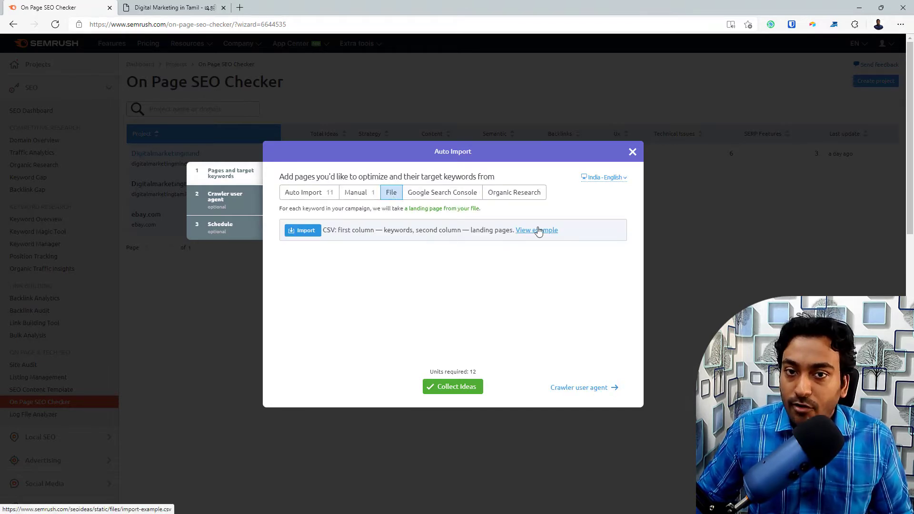
left_click(422, 197)
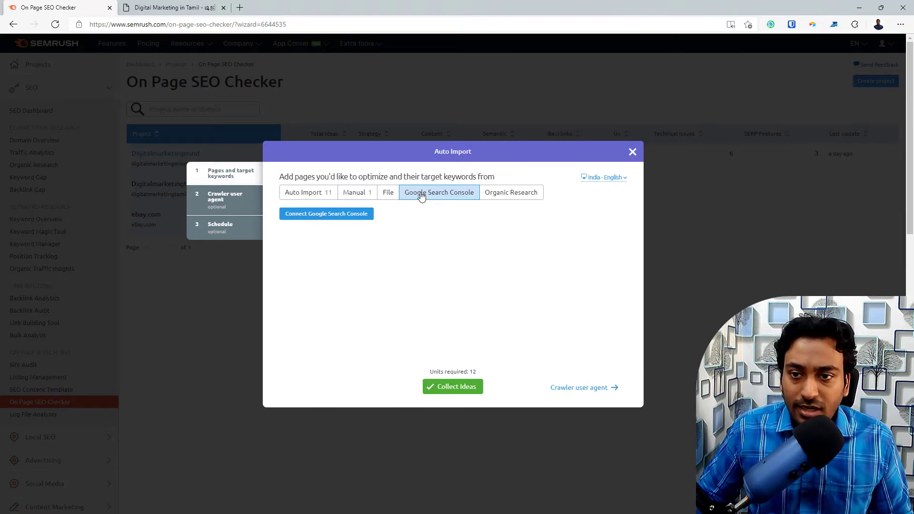
left_click(506, 195)
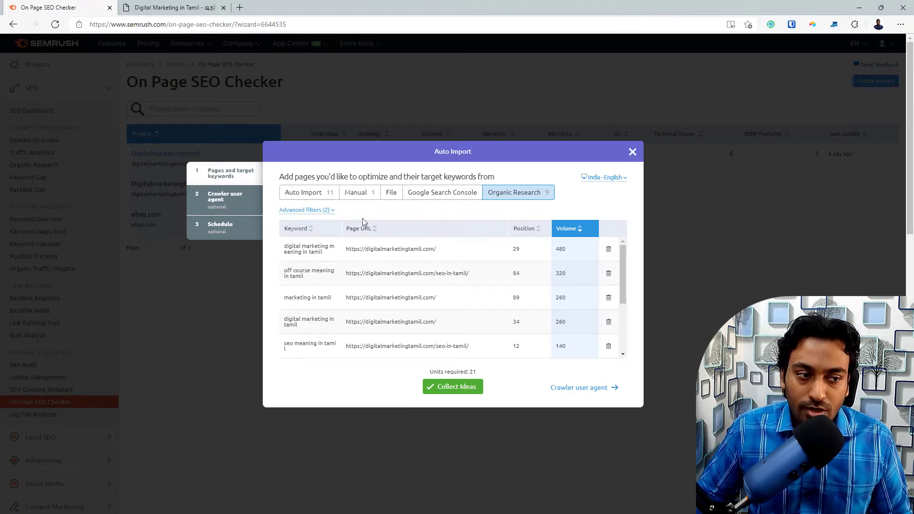
left_click(308, 192)
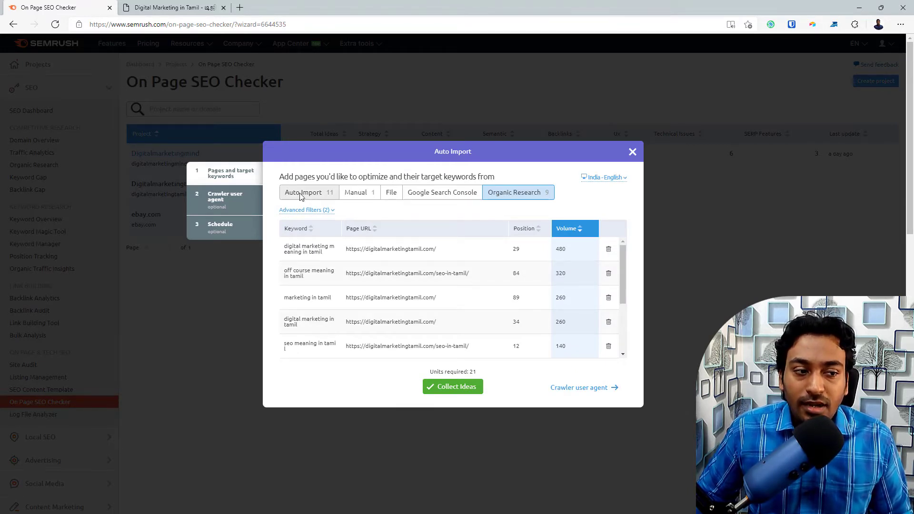
Step: Set the On Page SEO Checker's crawler user agent to GoogleBot-Desktop
left_click(560, 388)
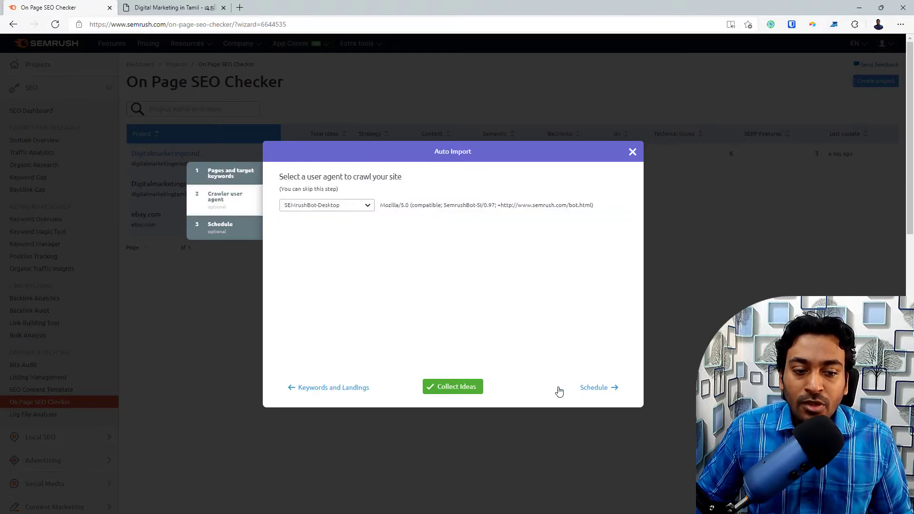
left_click(338, 208)
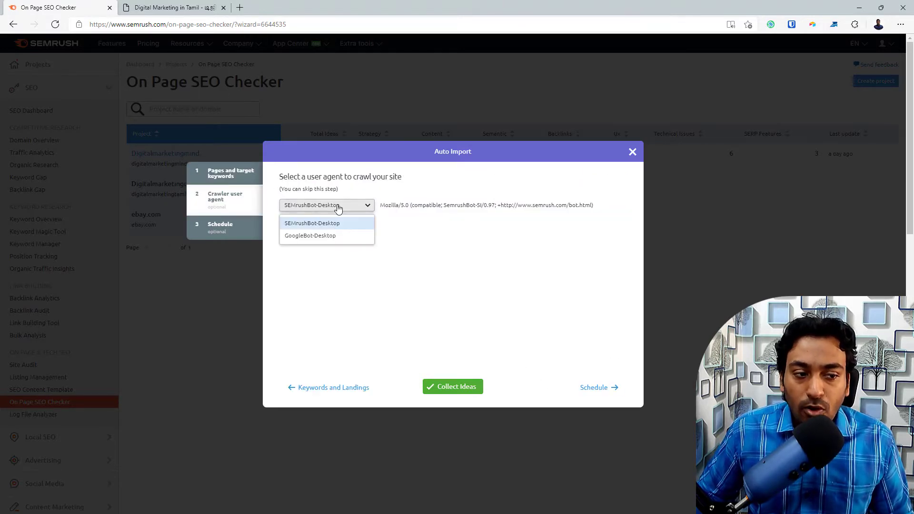
left_click(315, 236)
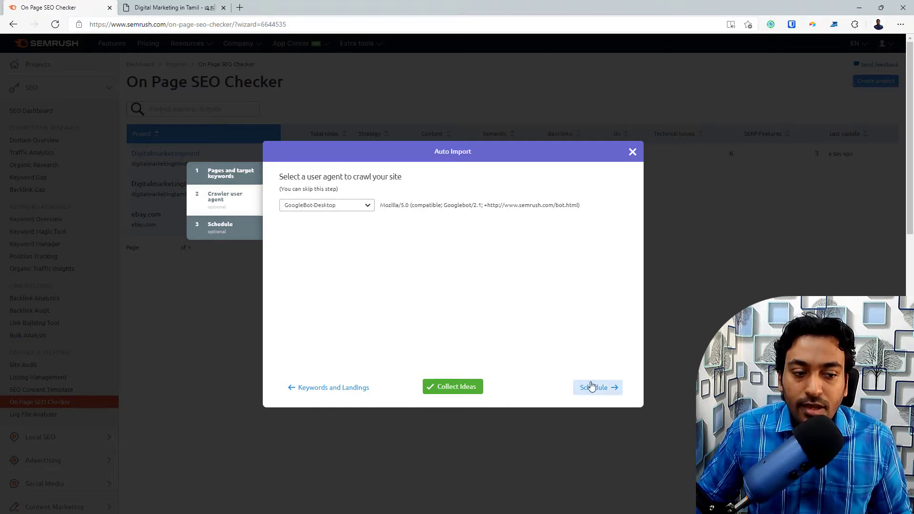
Step: Set the idea re-collection schedule to Never and start collecting On Page SEO Checker ideas
left_click(593, 387)
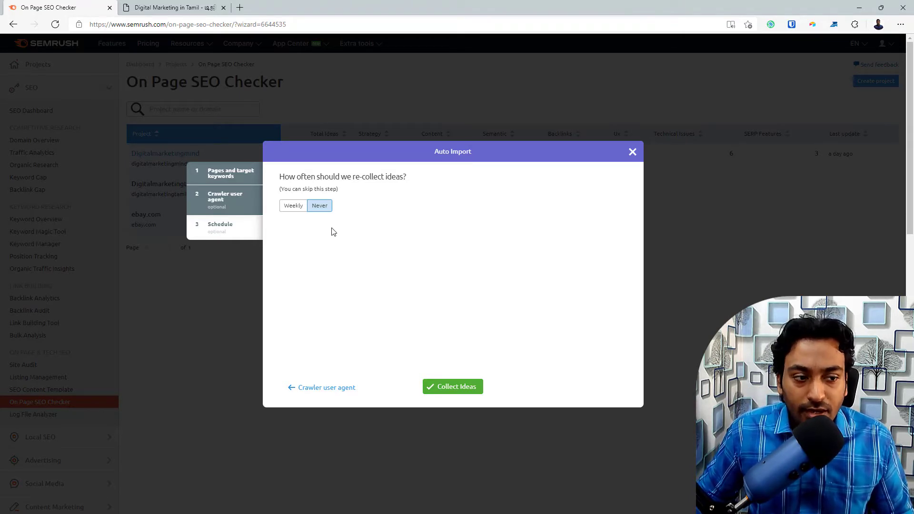
left_click(299, 205)
left_click(312, 208)
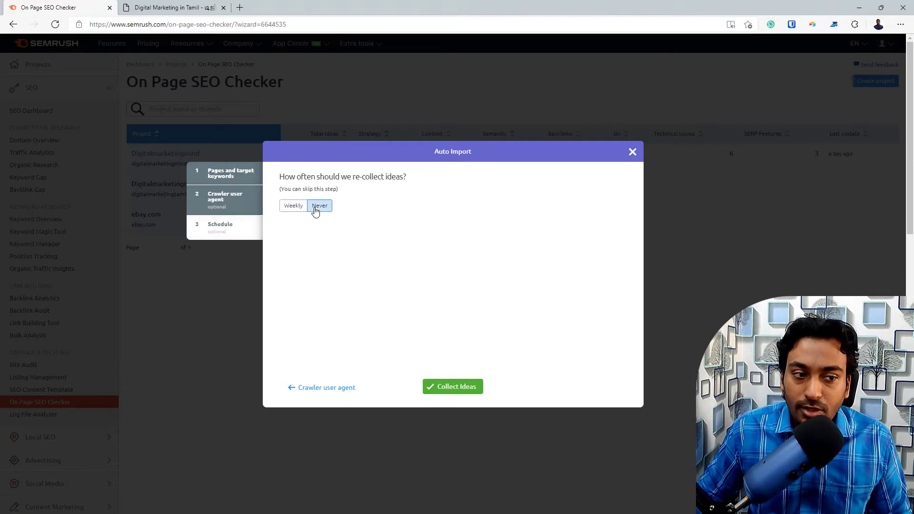
left_click(442, 388)
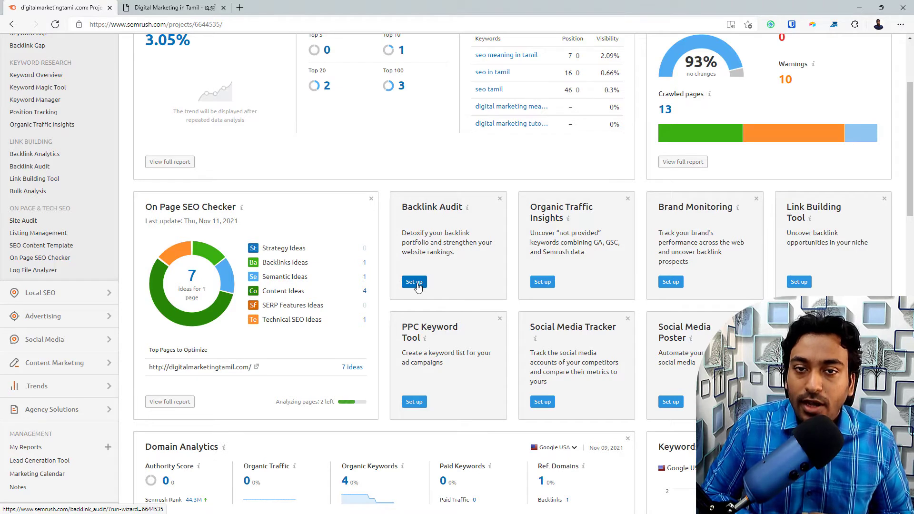
Step: Open the Backlink Audit setup from the project dashboard, keeping Root domain as the campaign scope
left_click(418, 288)
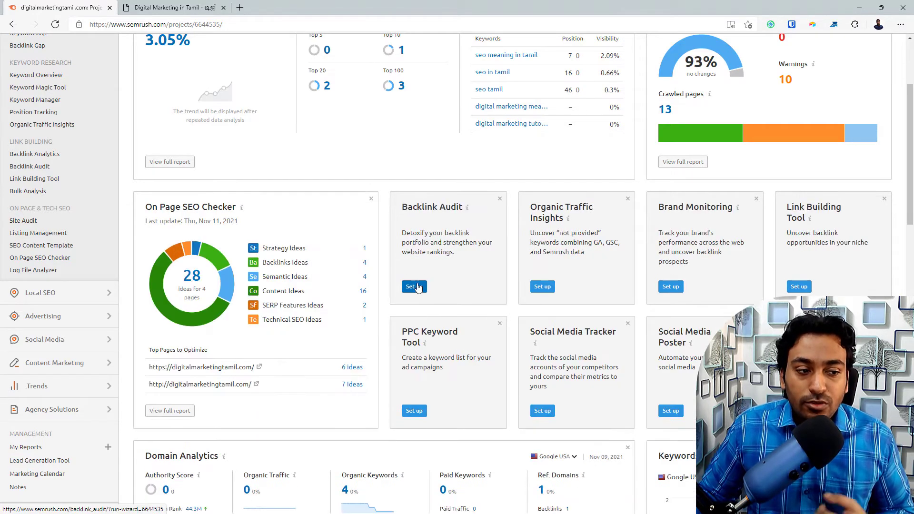
left_click(414, 286)
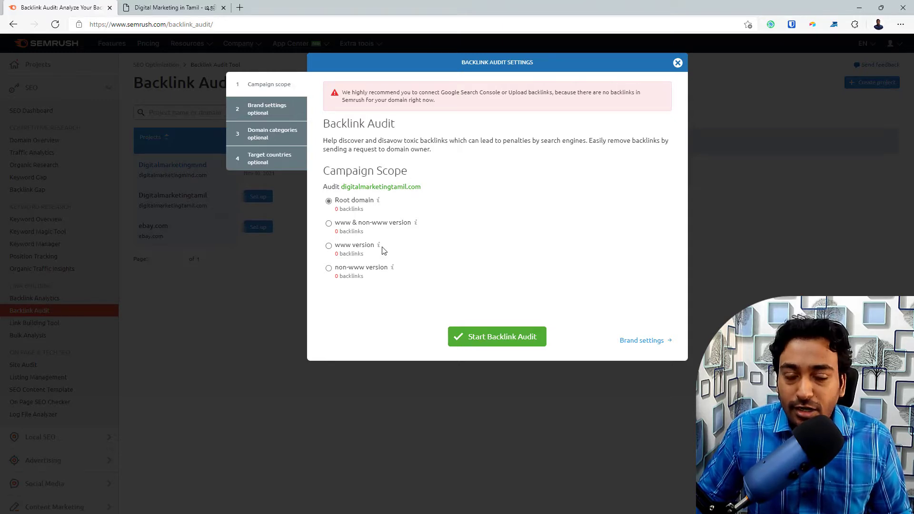
mouse_move(380, 247)
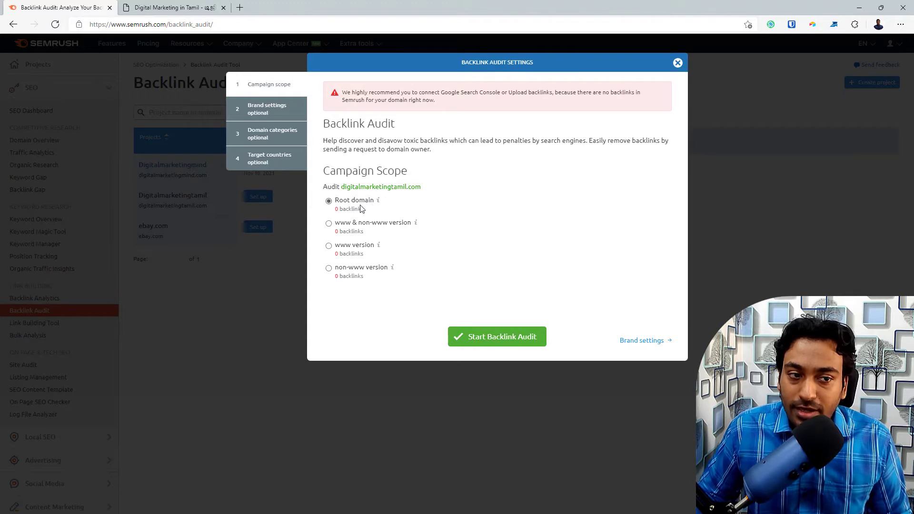
Step: Add "digital marketing mind tamil" as a brand name in the Backlink Audit's brand settings
left_click(631, 340)
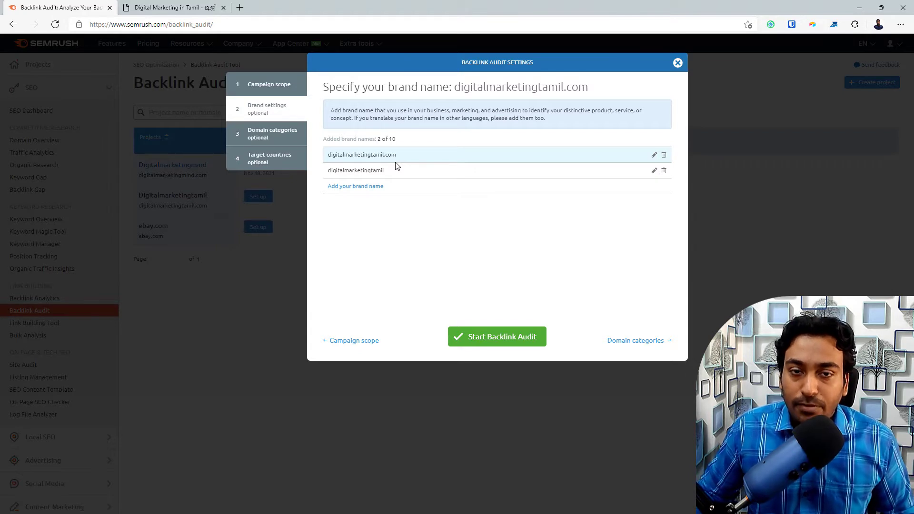
left_click(371, 188)
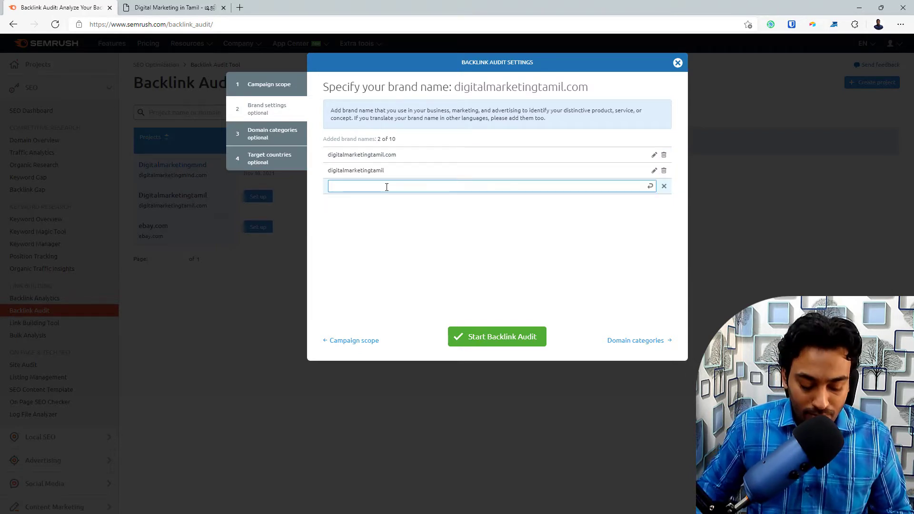
type("digital marke")
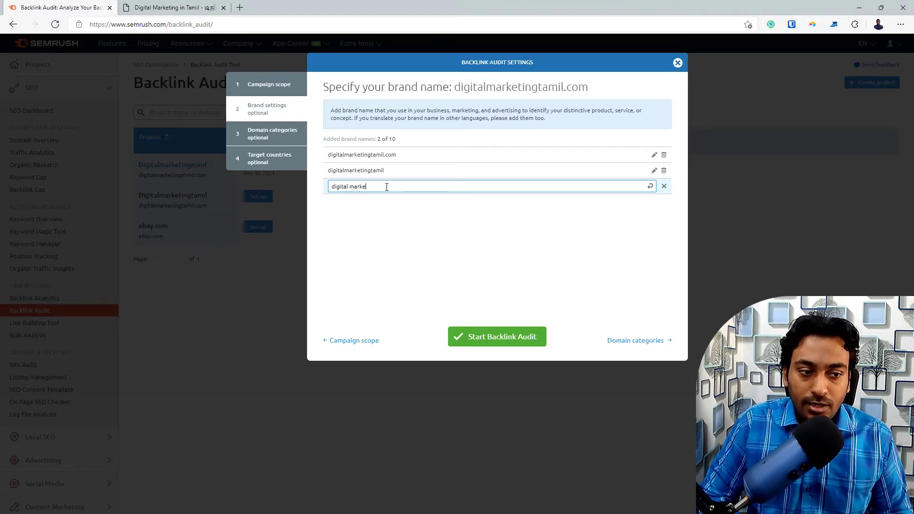
type("ting mind tamil")
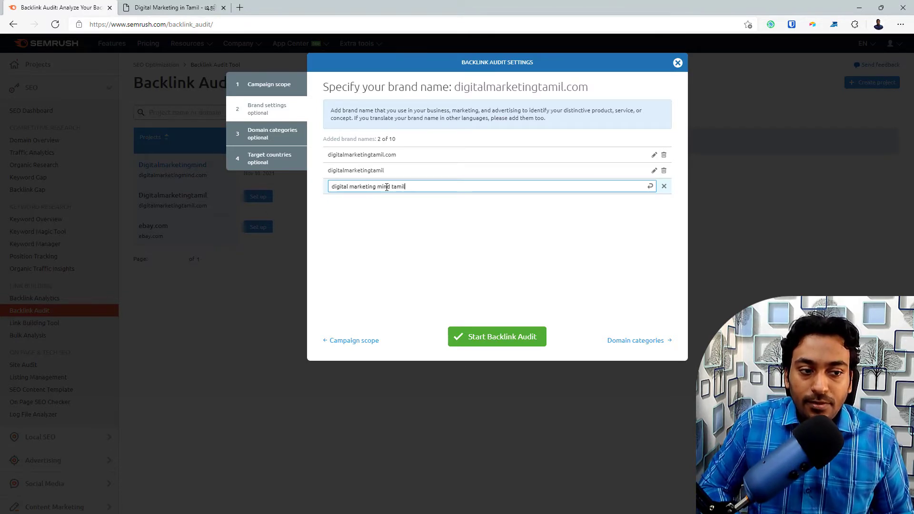
key("Return")
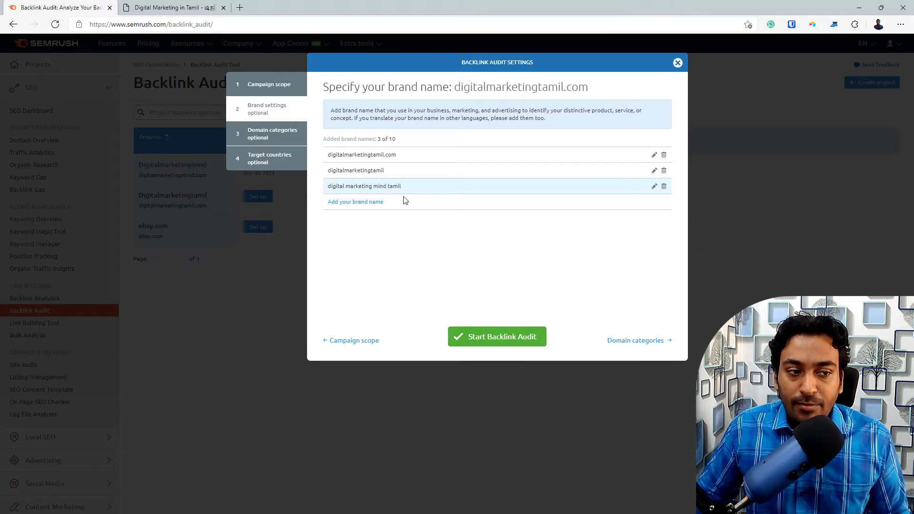
Step: Assign the domain categories Computers & Electronics, Internet & Telecom and Business & Industrial to the backlink audit
left_click(614, 342)
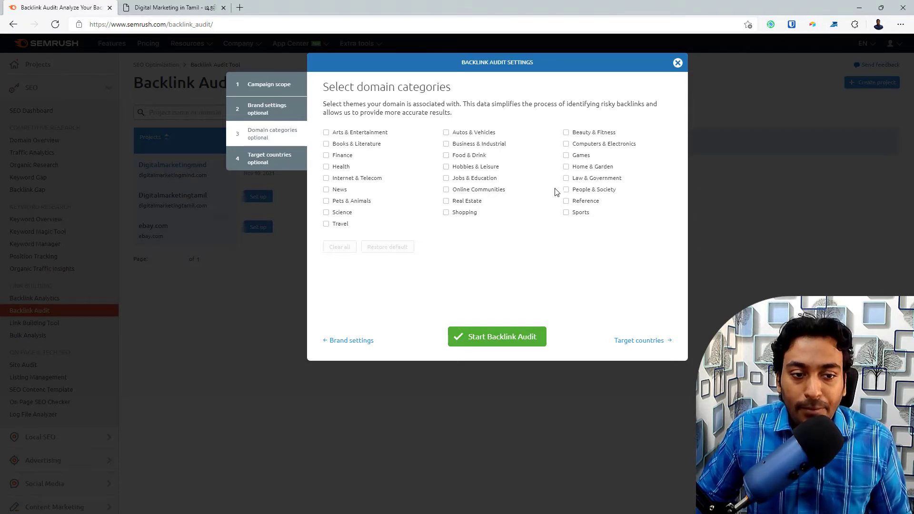
left_click(567, 145)
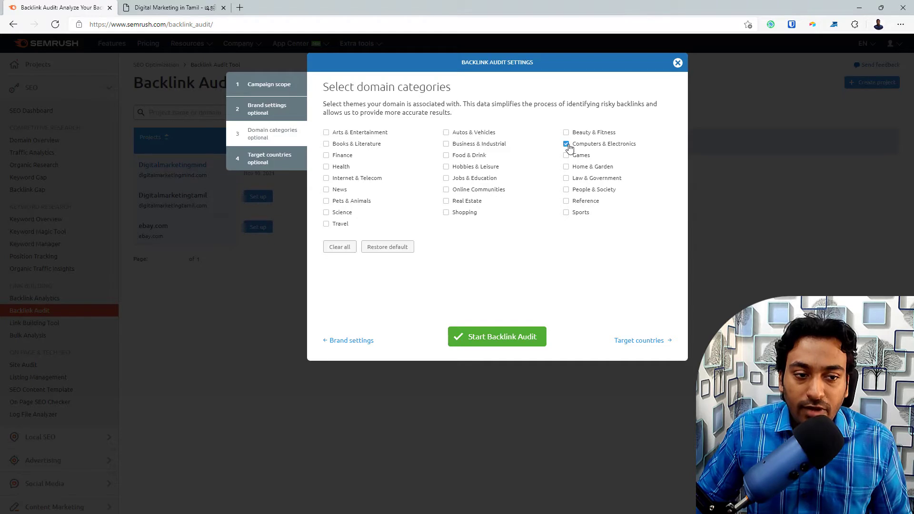
left_click(327, 179)
left_click(449, 145)
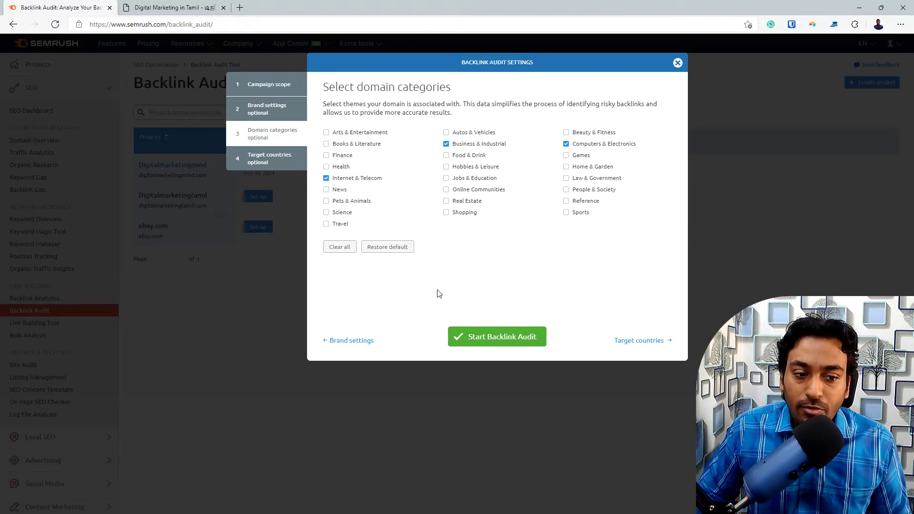
Step: Set India as the target country and start the backlink audit
left_click(275, 164)
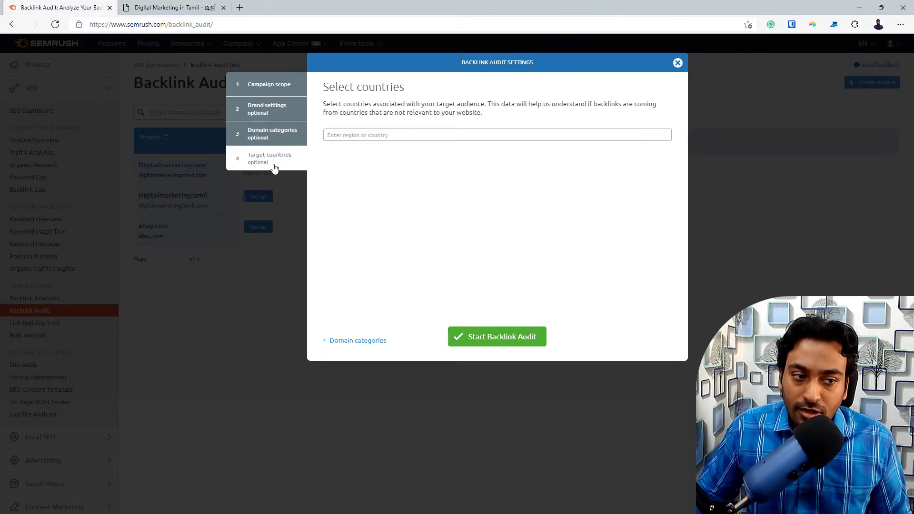
left_click(430, 139)
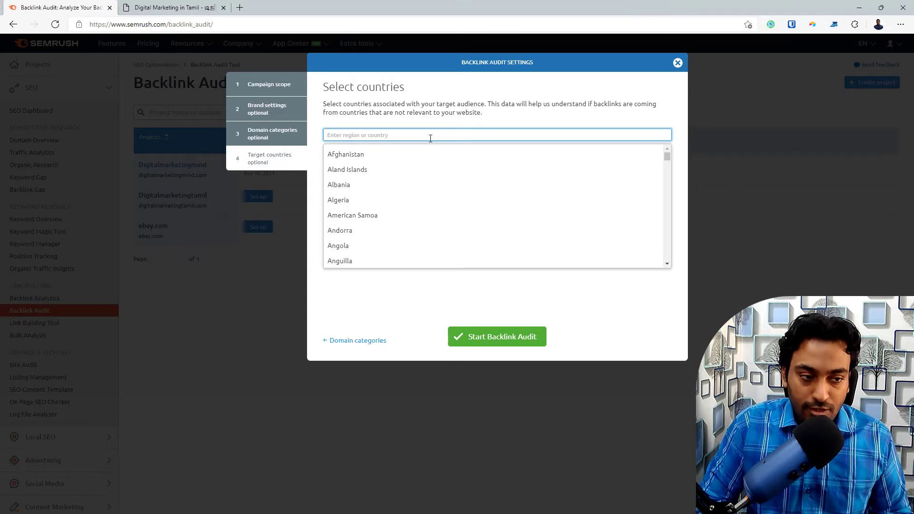
type("india")
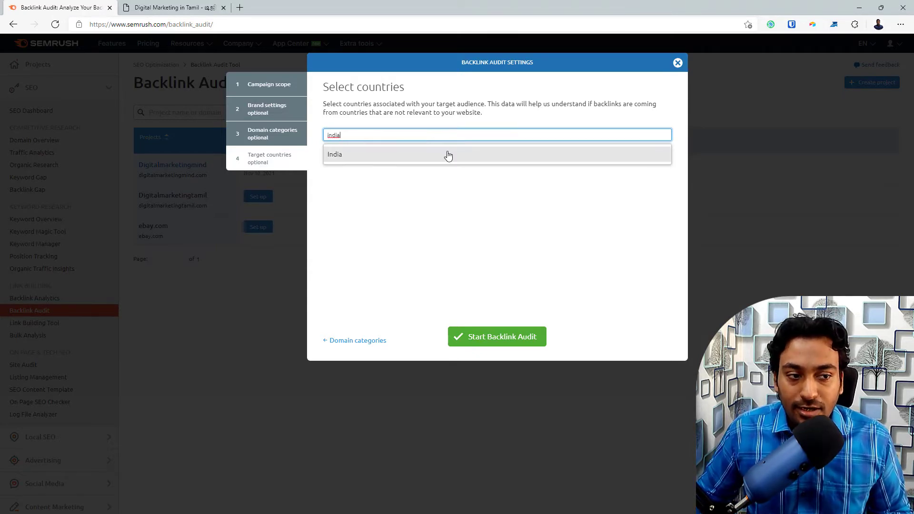
left_click(448, 155)
left_click(428, 298)
left_click(478, 337)
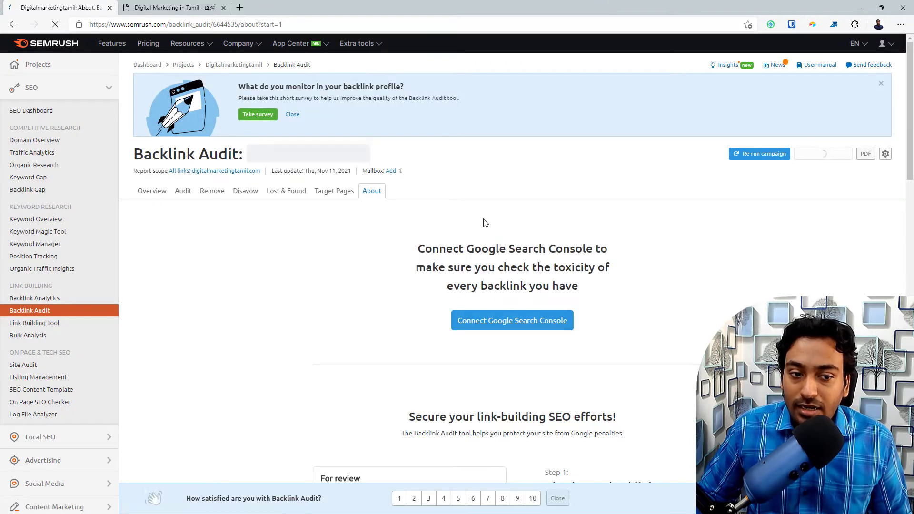
Step: Connect the Google account in the project's Organic Traffic Insights setup and close the settings without selecting an Analytics account
left_click(236, 65)
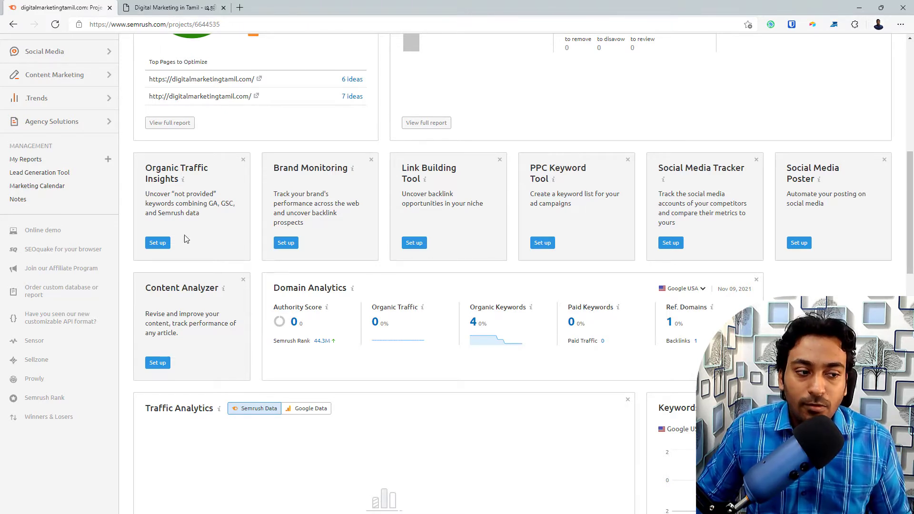
left_click(162, 244)
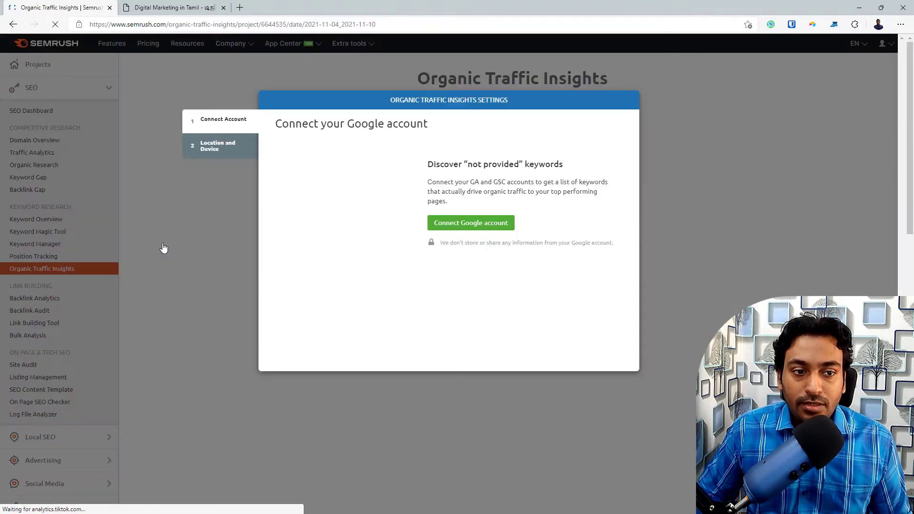
left_click(477, 224)
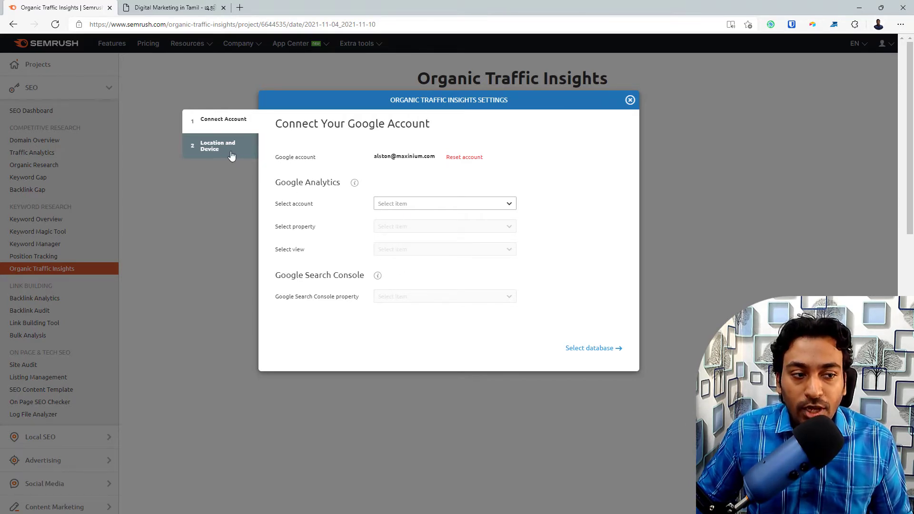
left_click(592, 348)
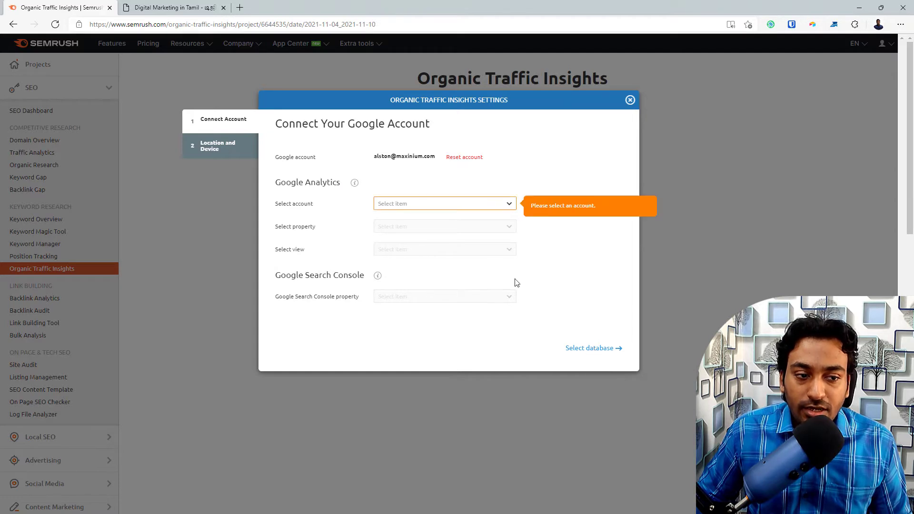
left_click(630, 99)
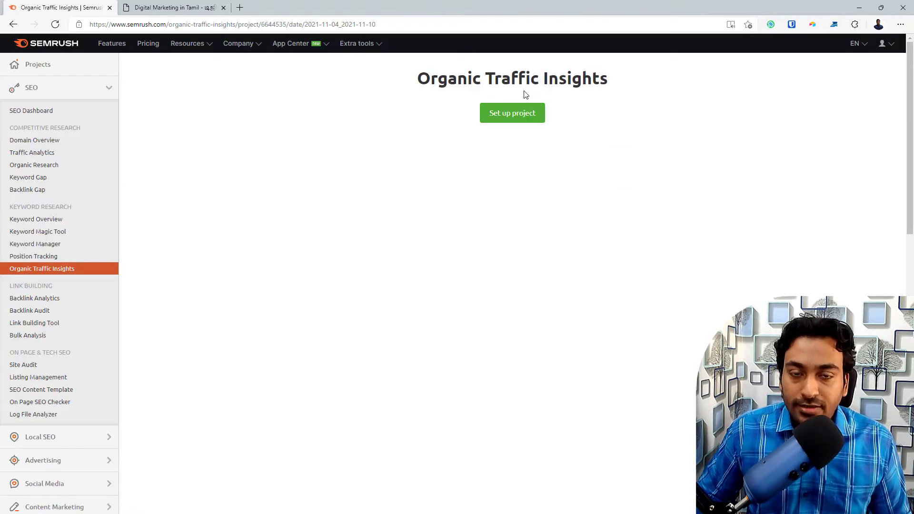
Step: Open the project's Brand Monitoring setup and add "digital marketing tamil" as a brand for the new campaign
left_click(51, 66)
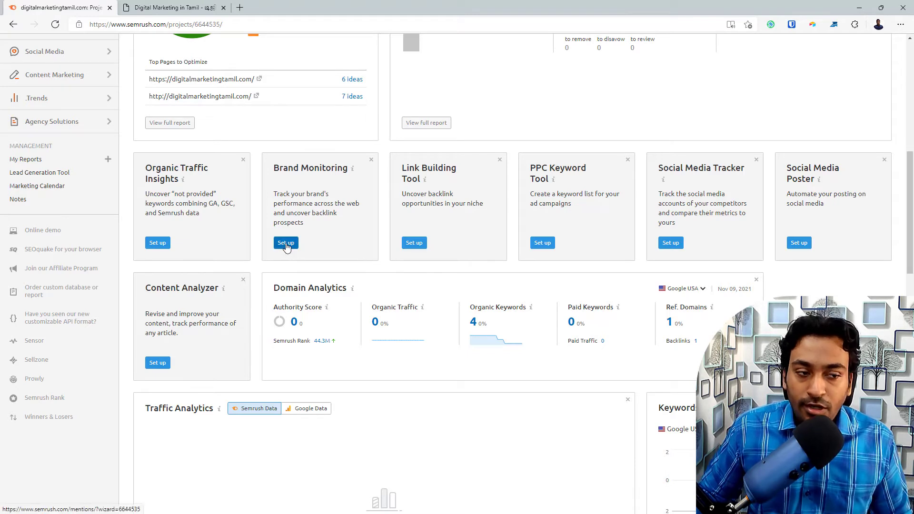
left_click(285, 243)
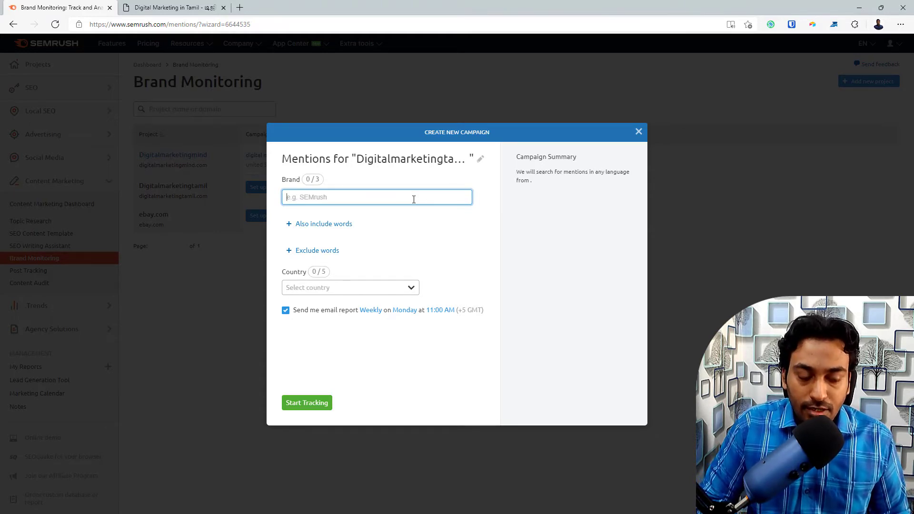
type("digital mark")
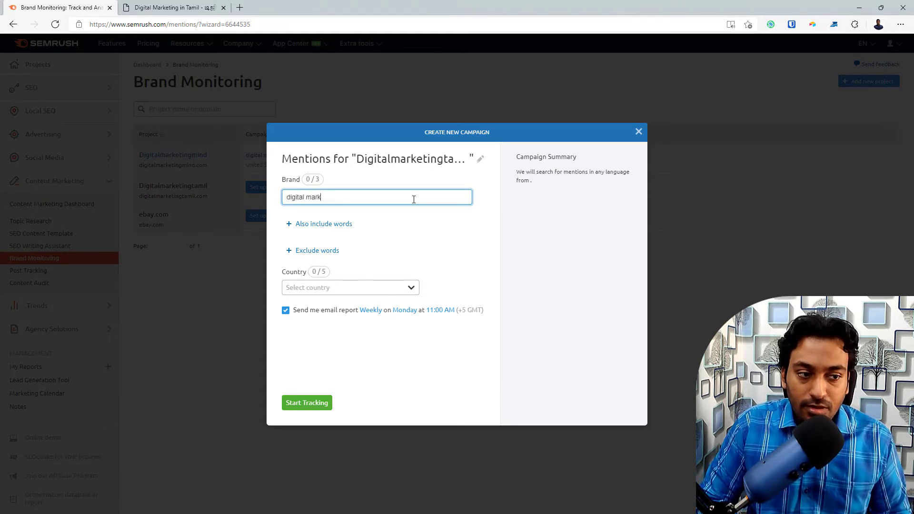
type("eting tmail")
key("BackSpace")
key("BackSpace")
key("BackSpace")
key("BackSpace")
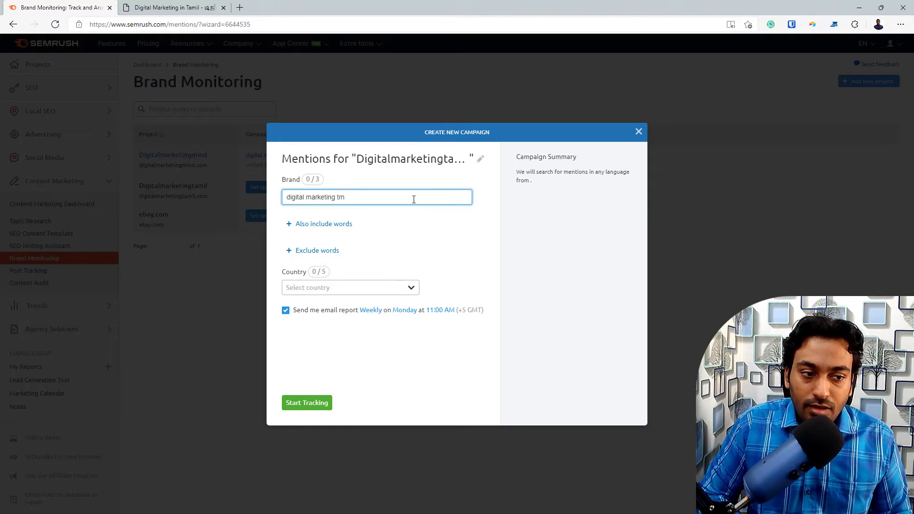
type("amil")
key("Return")
Step: Add the site owner's full name as a second brand in the Brand Monitoring campaign
type("alsto n")
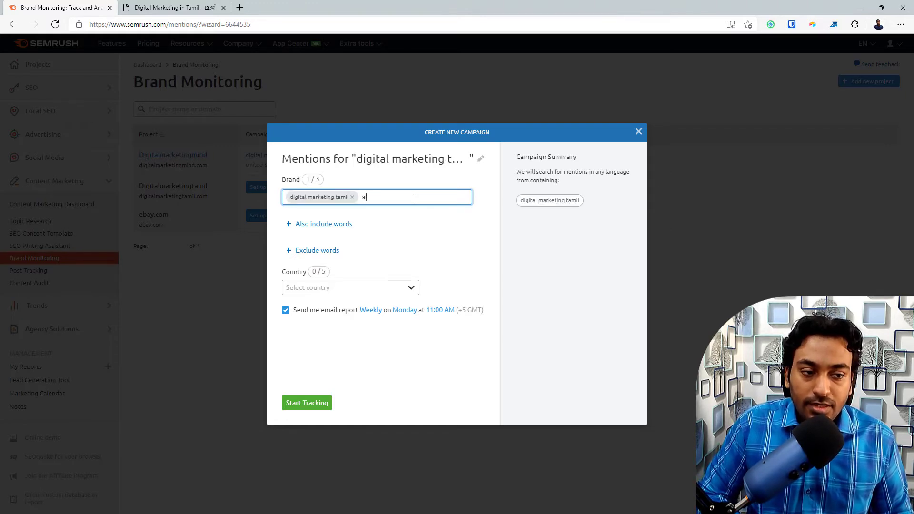
key("BackSpace")
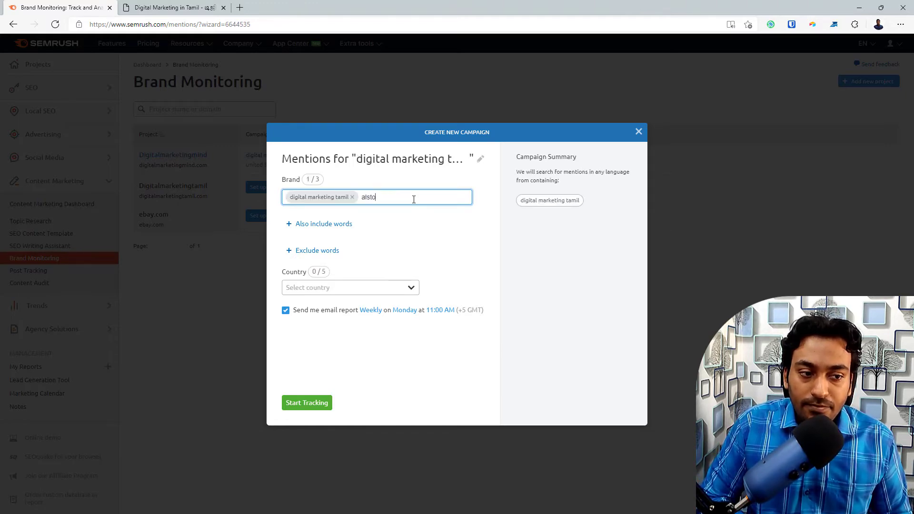
type("n antony")
key("Return")
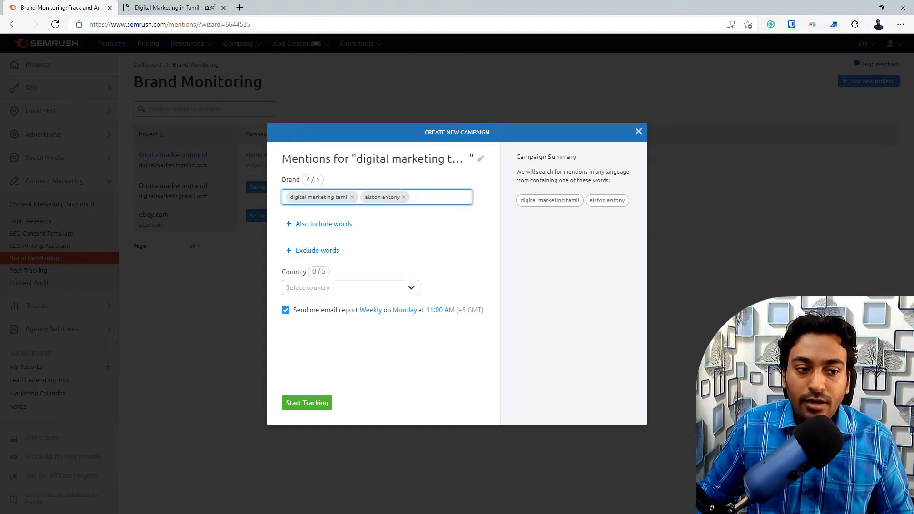
Step: Set India as the campaign's country and start tracking brand mentions
left_click(313, 295)
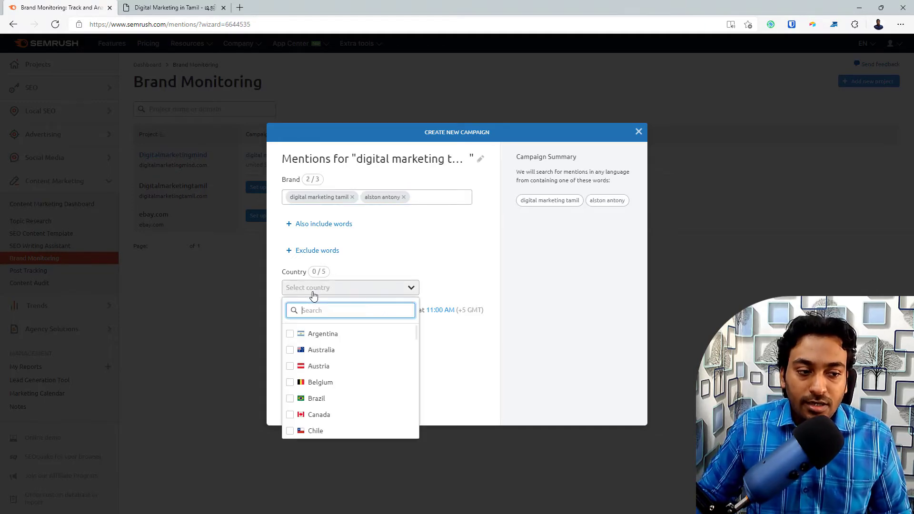
type("india")
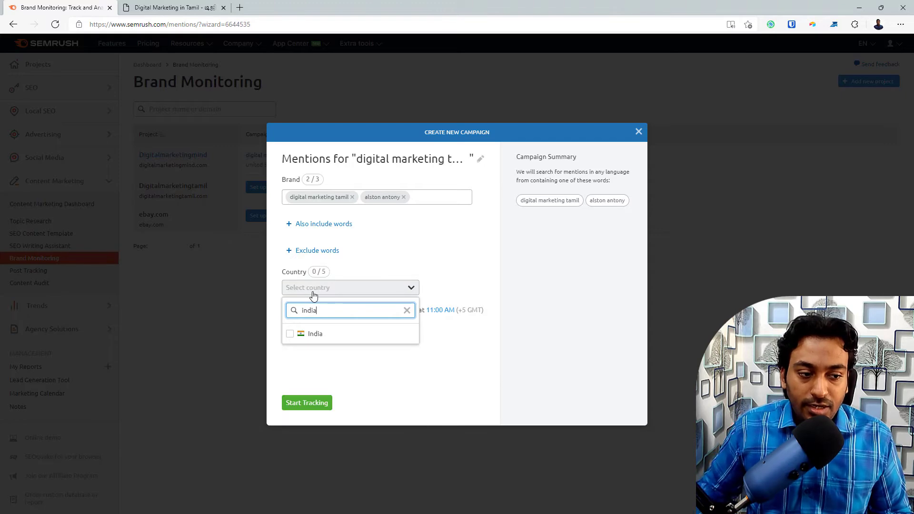
left_click(346, 333)
left_click(332, 357)
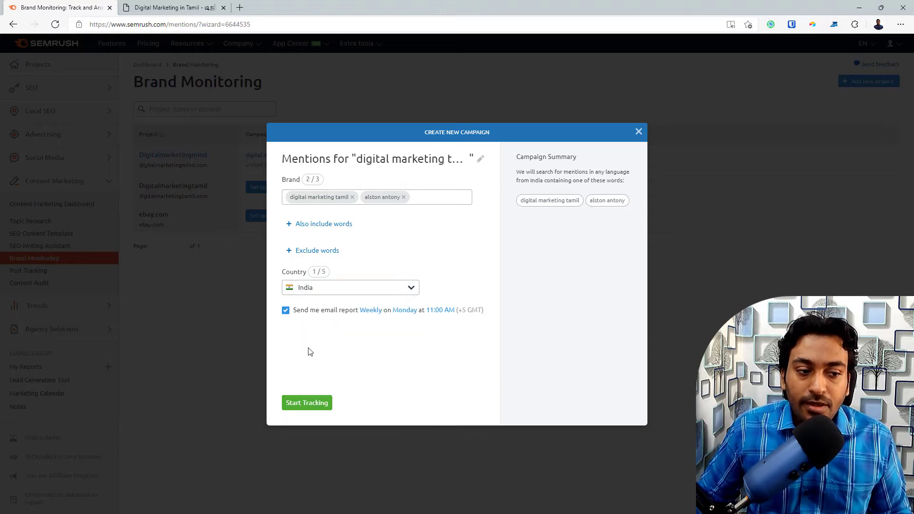
left_click(293, 408)
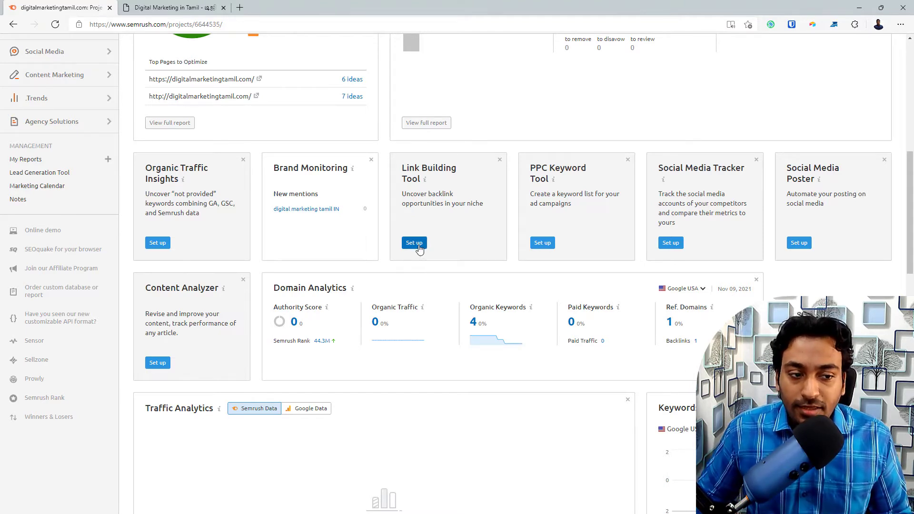
Step: Open the project's Link Building Tool setup, keep the suggested keywords and add seotamil.com as the first competitor
left_click(418, 246)
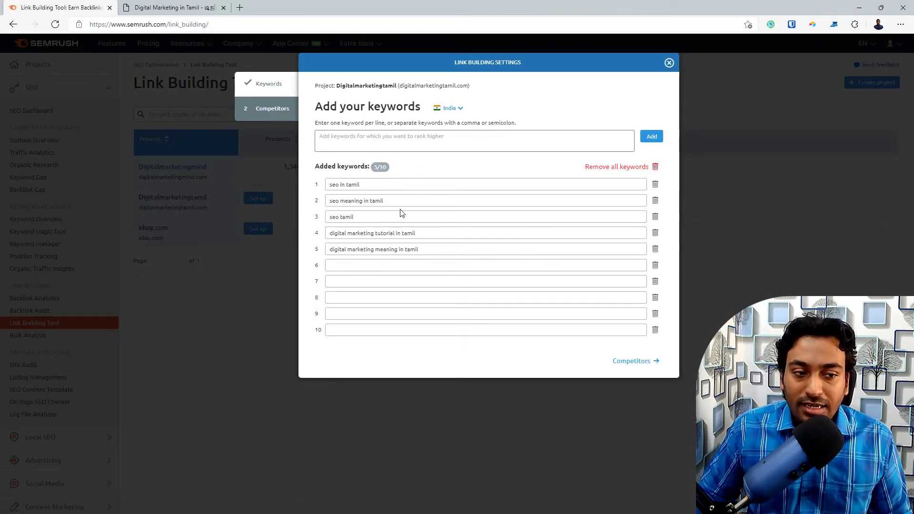
left_click(282, 110)
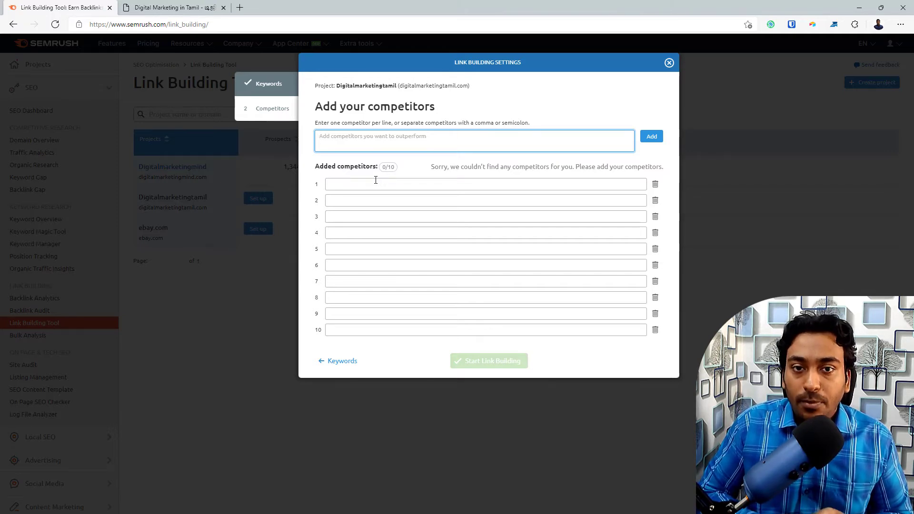
left_click(375, 180)
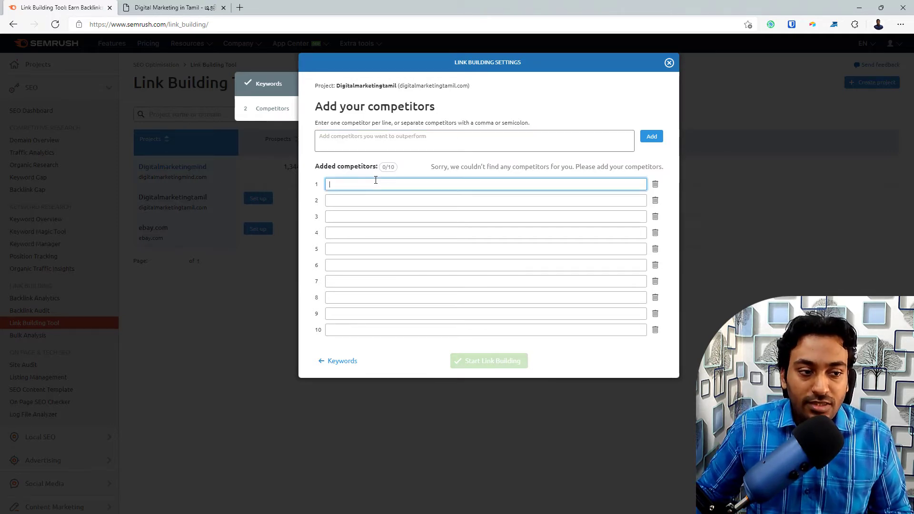
type("seotamil.com")
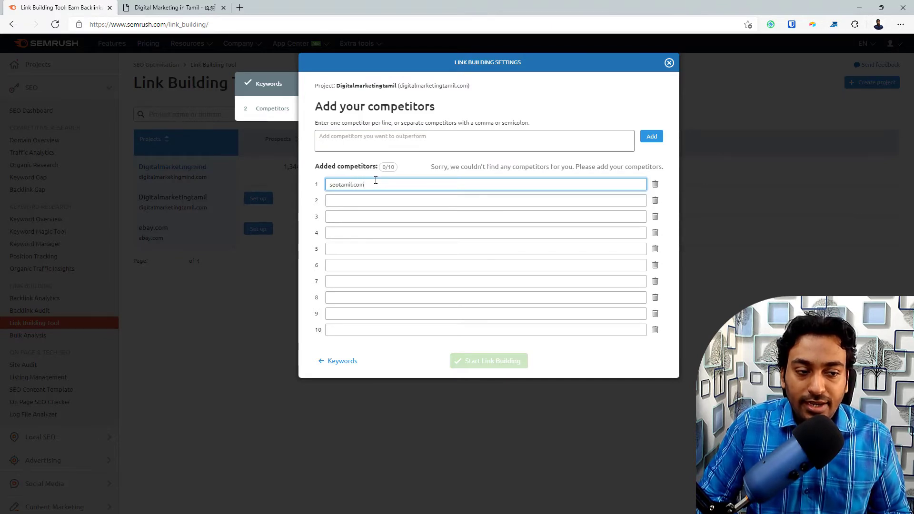
key("Return")
Step: Add blogintamil.com and tamilblogging.com as further competitors and start link building
type("bl")
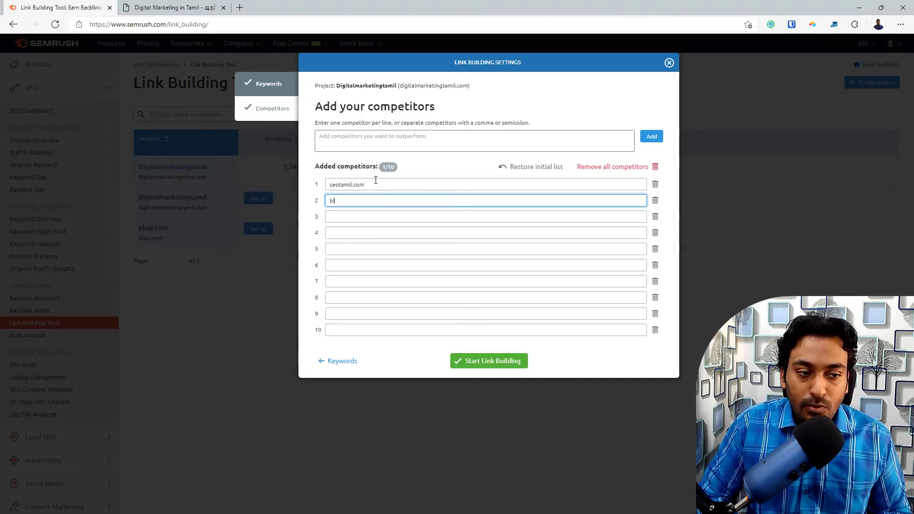
type("ogintamil.com")
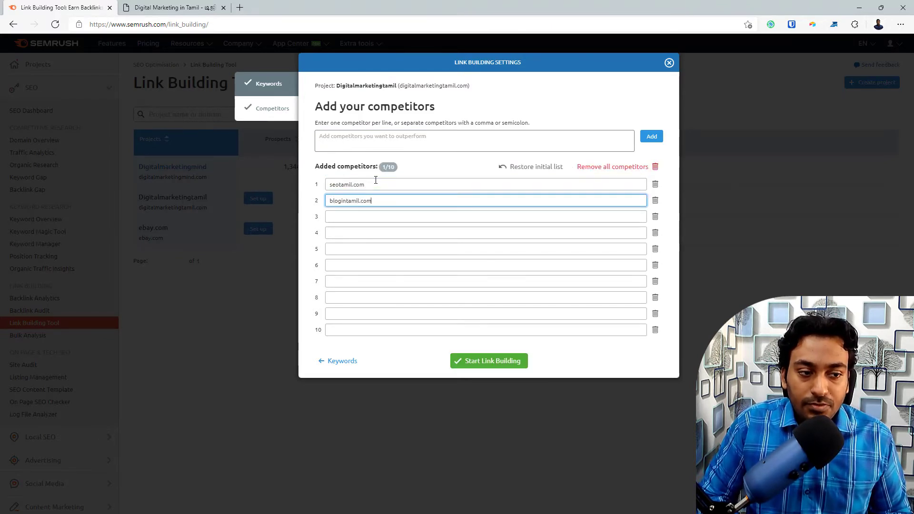
key("Return")
type("tamil")
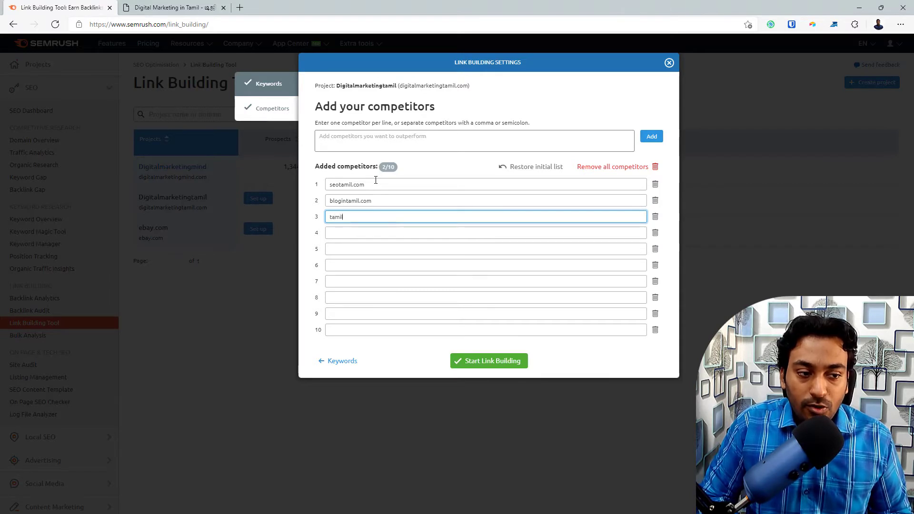
type("blogging.com")
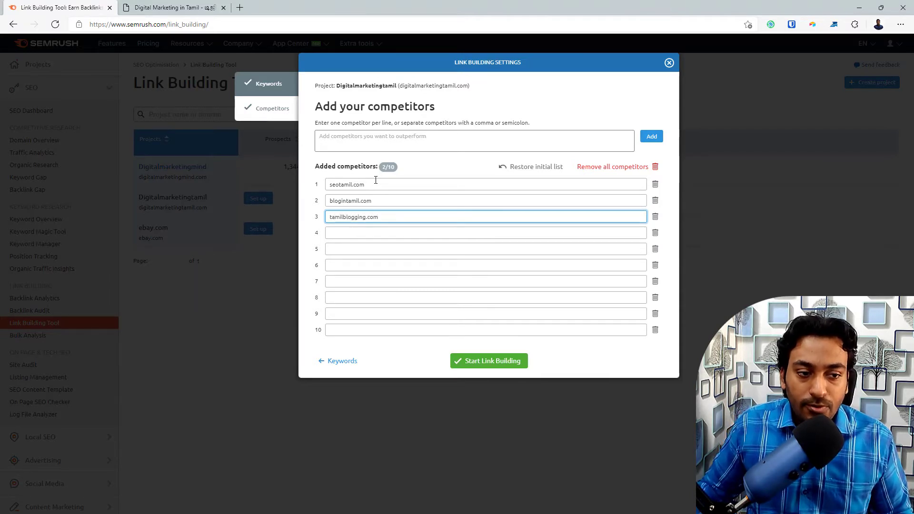
left_click(511, 362)
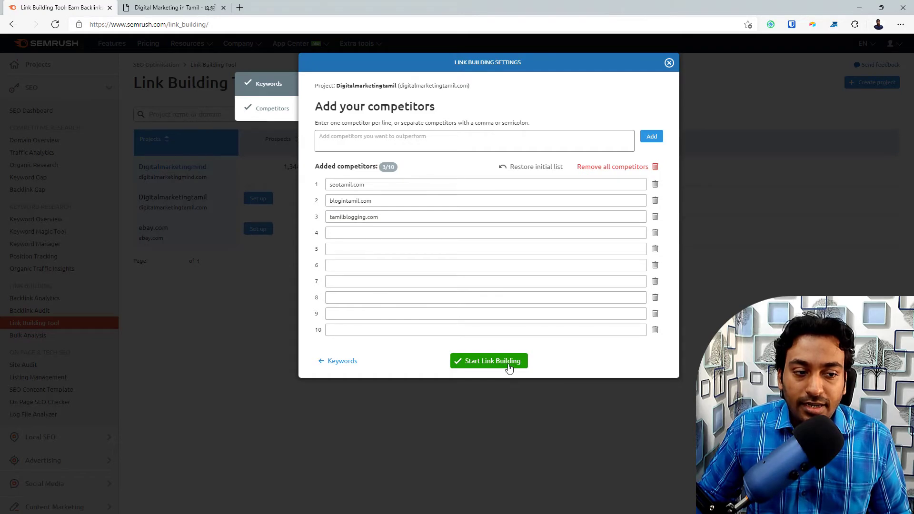
left_click(505, 367)
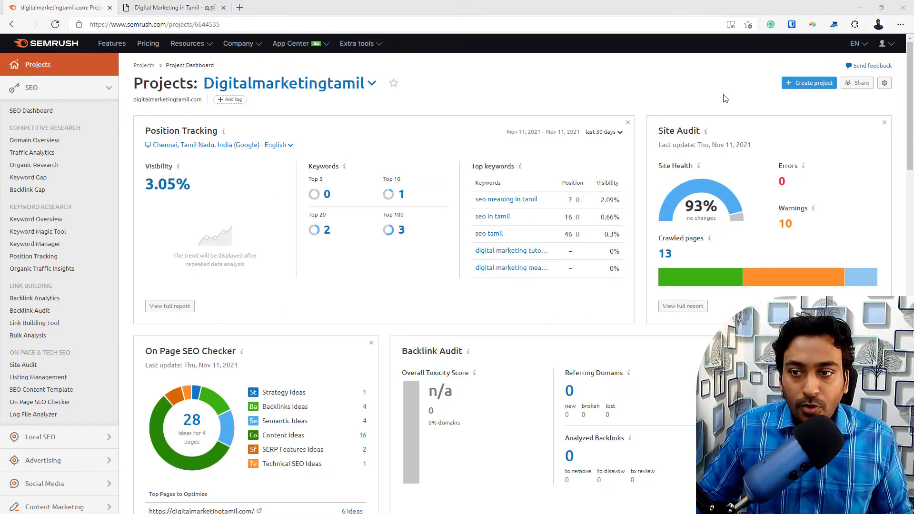
Step: Open the project's PPC Keyword Tool setup and choose Semrush's domain report as the keyword import source
scroll(553, 210, "down", 9)
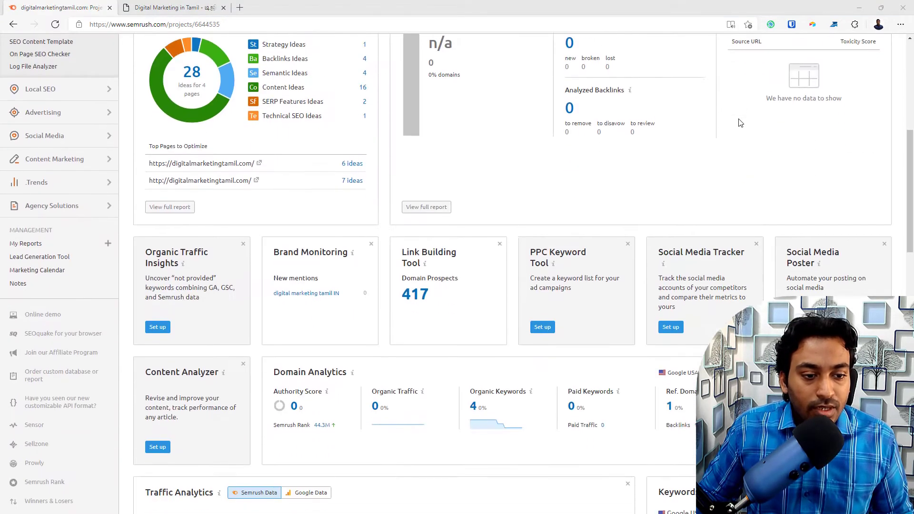
scroll(553, 209, "up", 1)
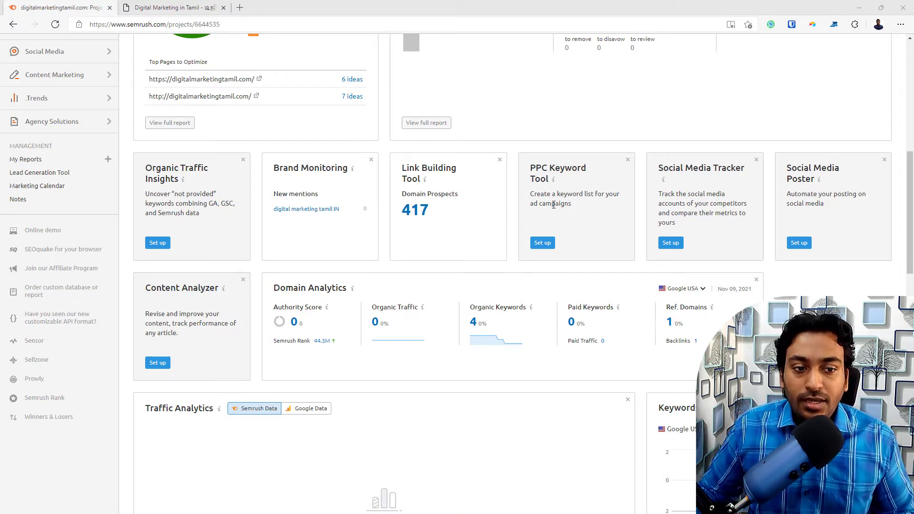
left_click(540, 242)
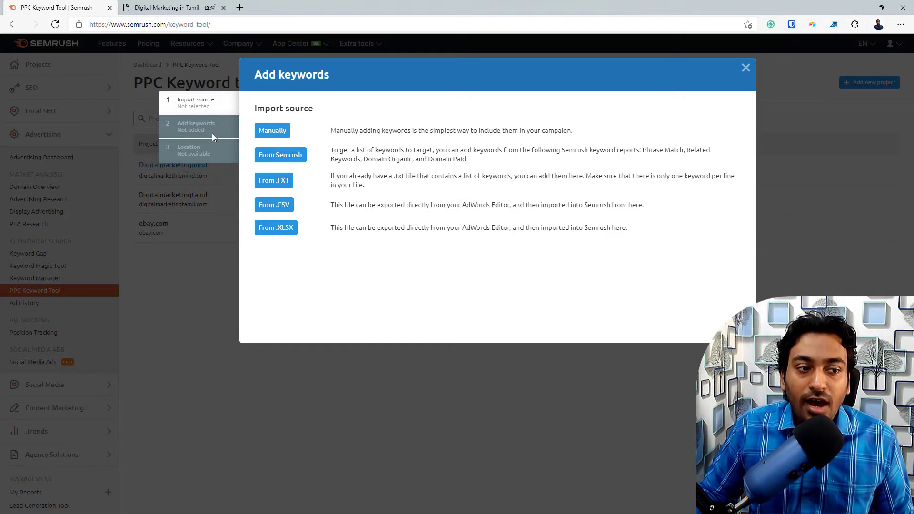
left_click(270, 155)
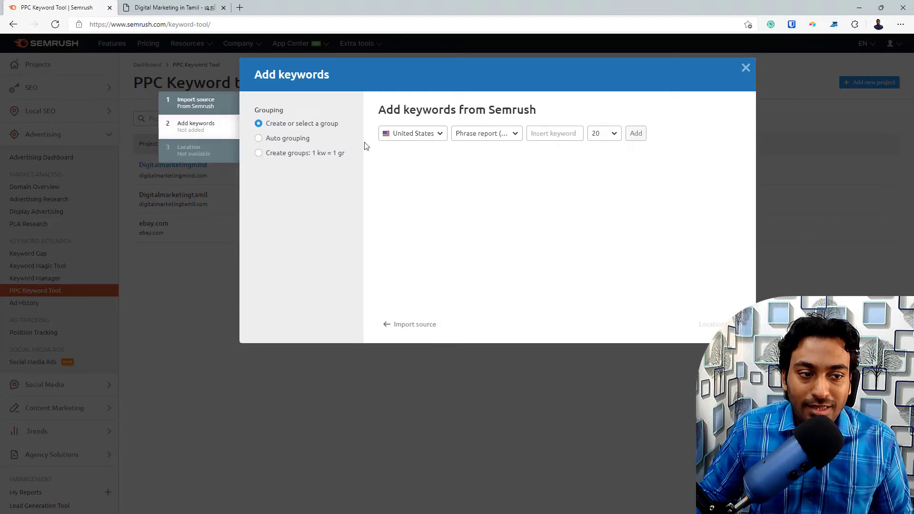
left_click(478, 138)
left_click(476, 152)
left_click(695, 133)
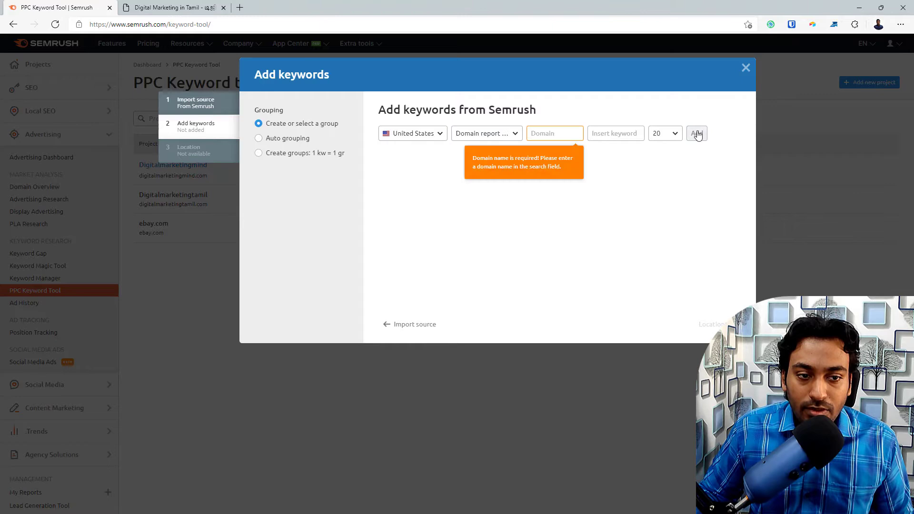
Step: Add PPC keywords from the United States domain report for tamilblogging.com, with the limit left at 20
left_click(561, 133)
type("tam")
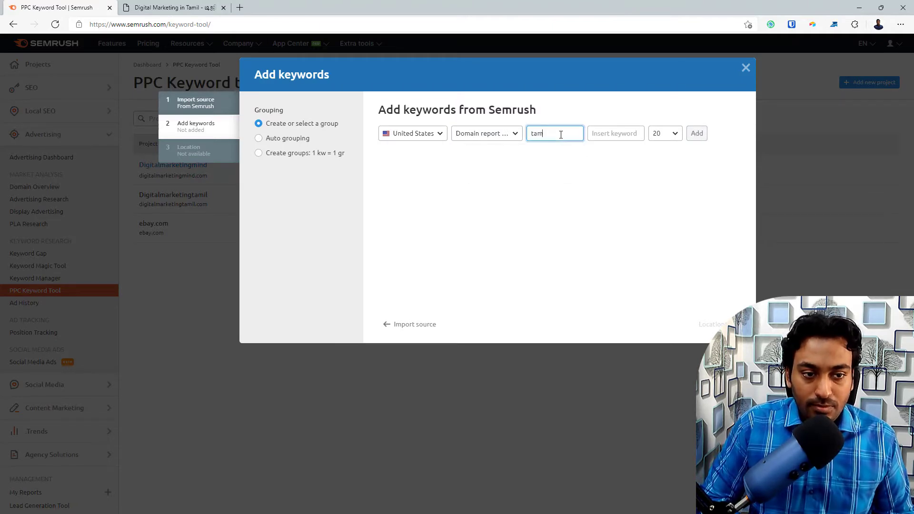
type("ilblogging.com")
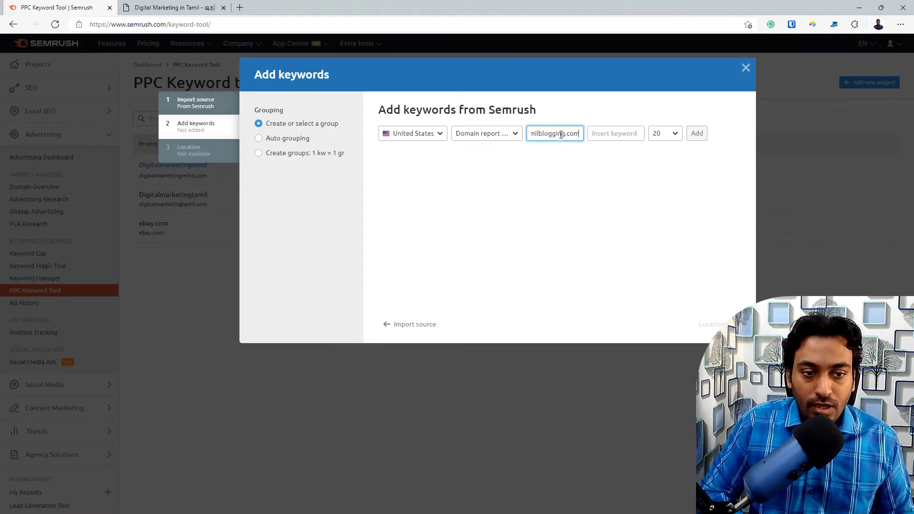
left_click(696, 133)
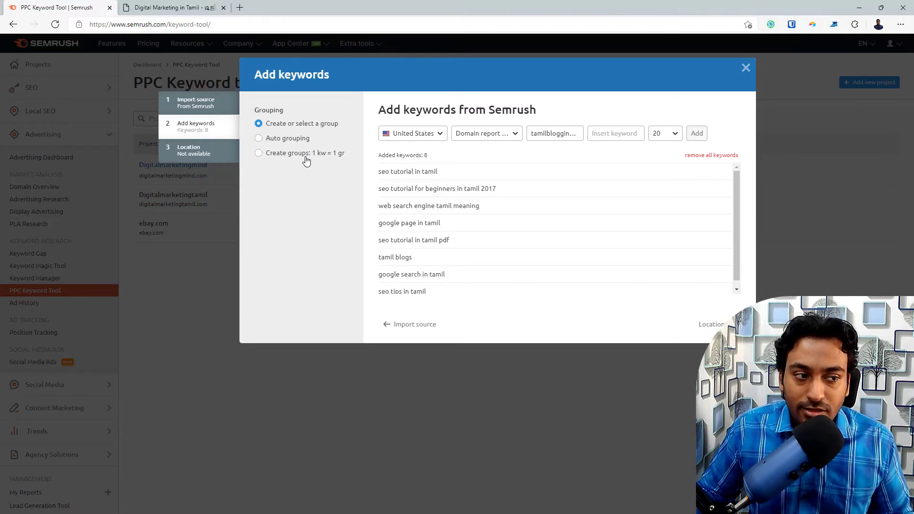
Step: Set the PPC keyword location to United States, start the PPC Keyword Tool and go to its keyword list
left_click(208, 150)
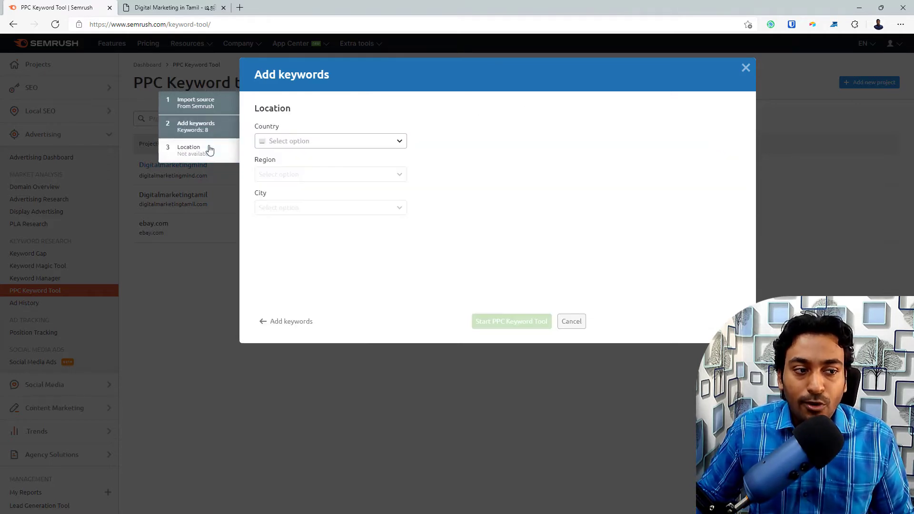
left_click(327, 142)
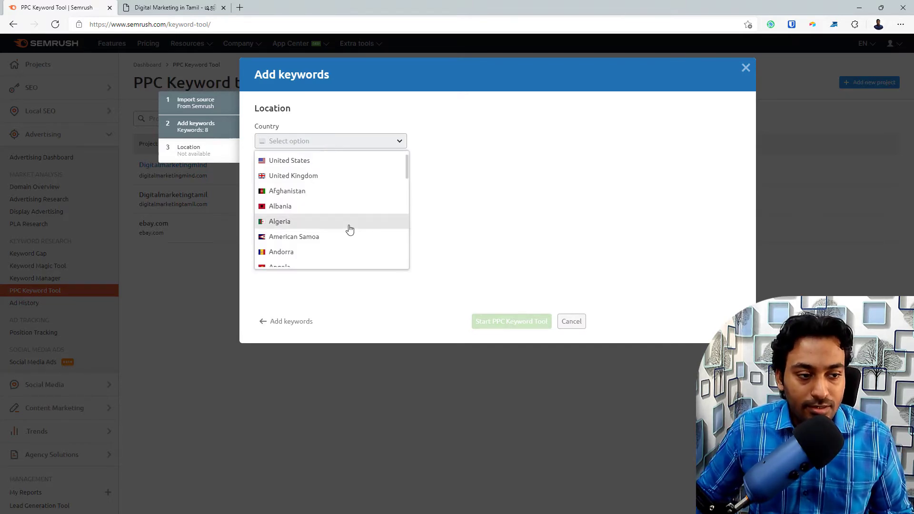
scroll(349, 229, "down", 3)
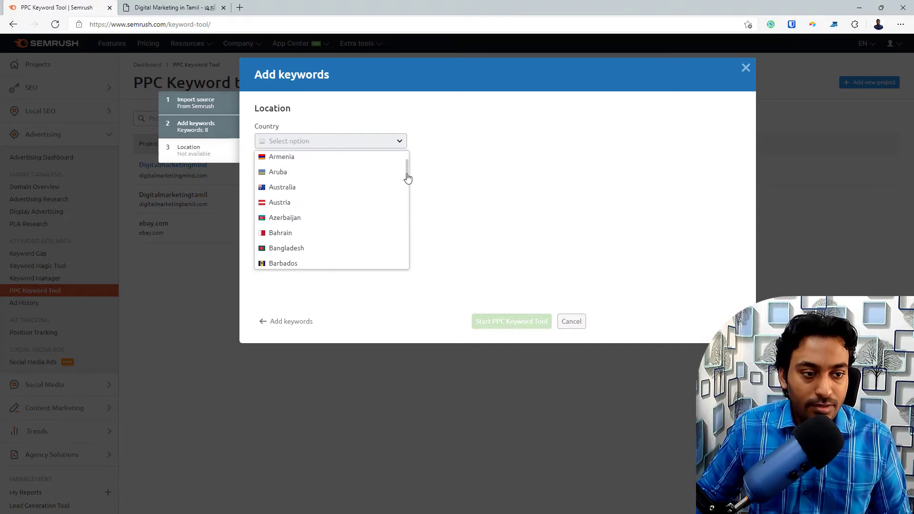
scroll(362, 161, "up", 3)
left_click(362, 161)
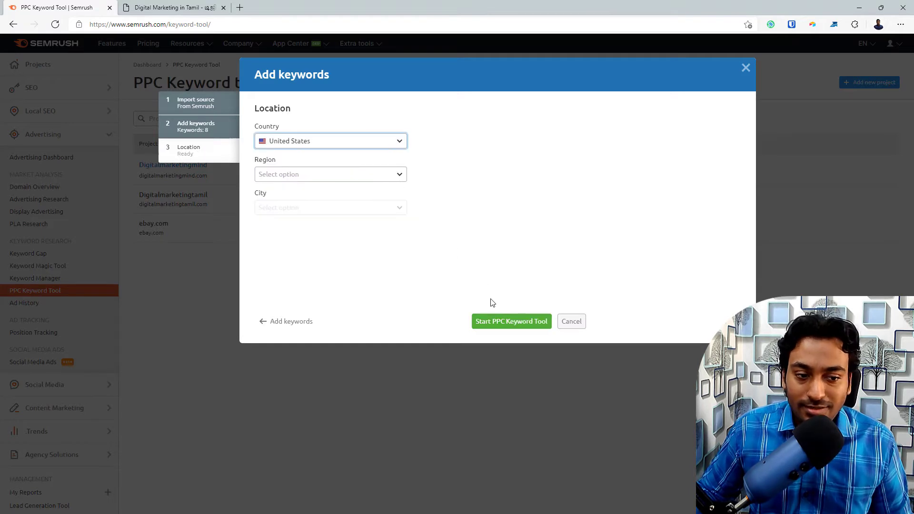
left_click(494, 321)
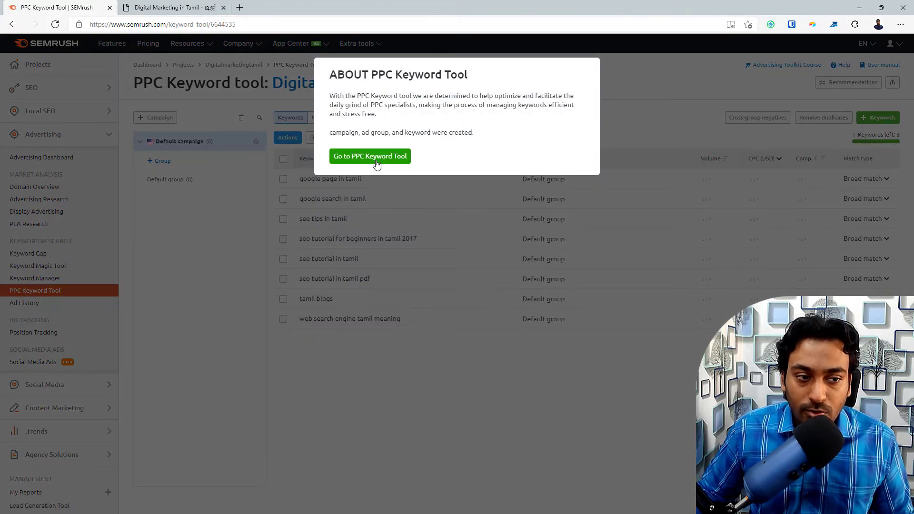
left_click(370, 156)
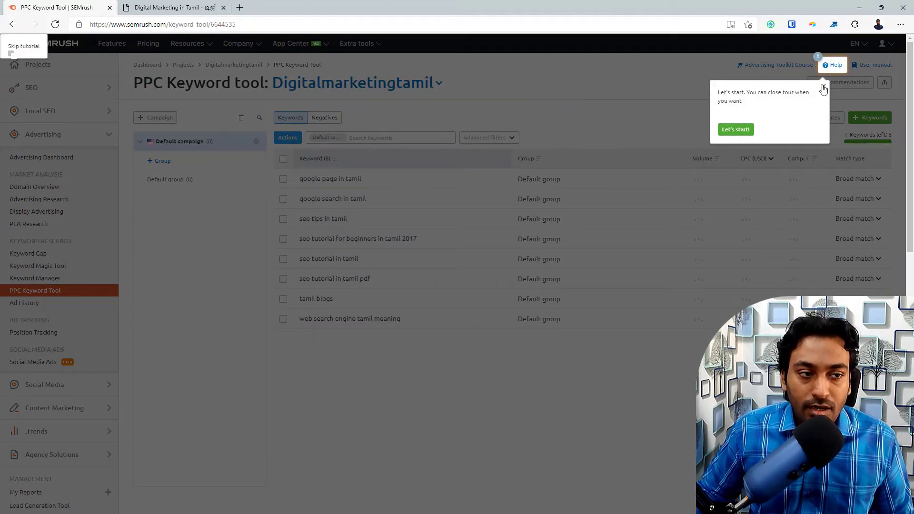
Step: Dismiss the PPC tool tour, open the project's Social Media Tracker setup and add digitalmarketingtamil.com as the own company
left_click(823, 88)
left_click(256, 65)
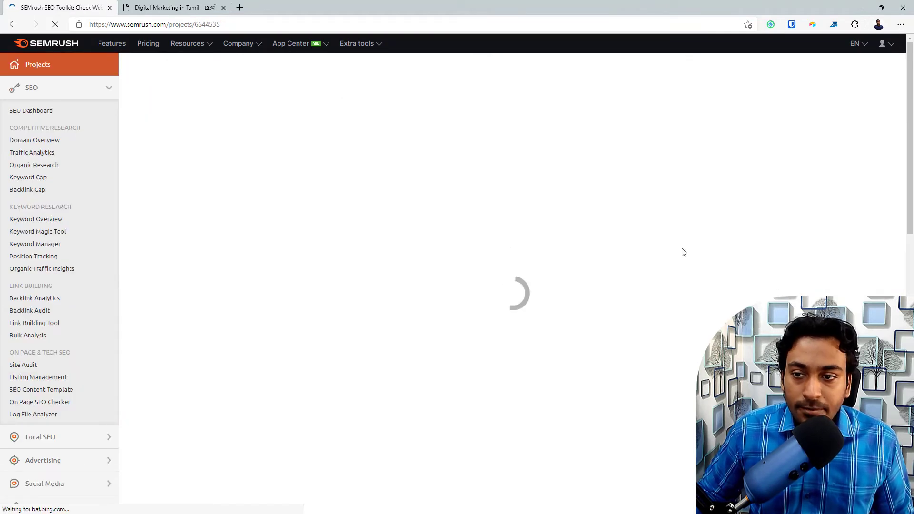
scroll(683, 252, "down", 10)
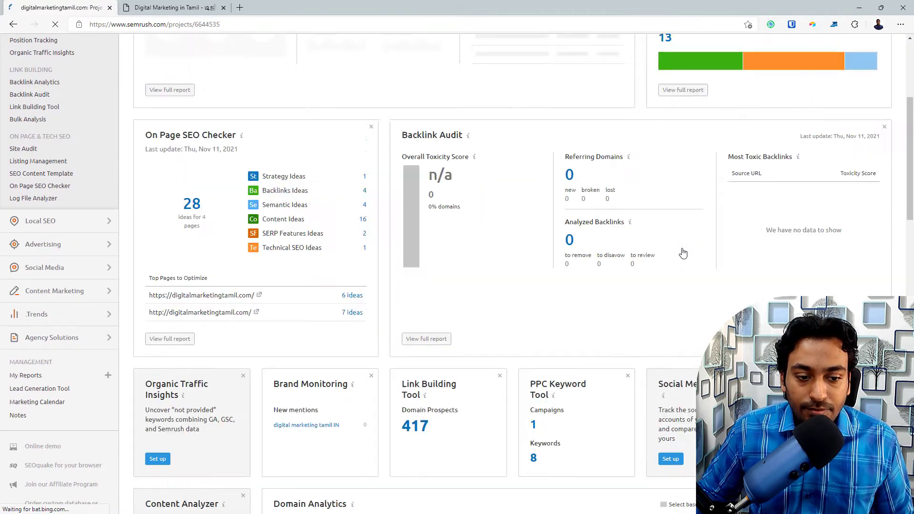
scroll(683, 252, "down", 6)
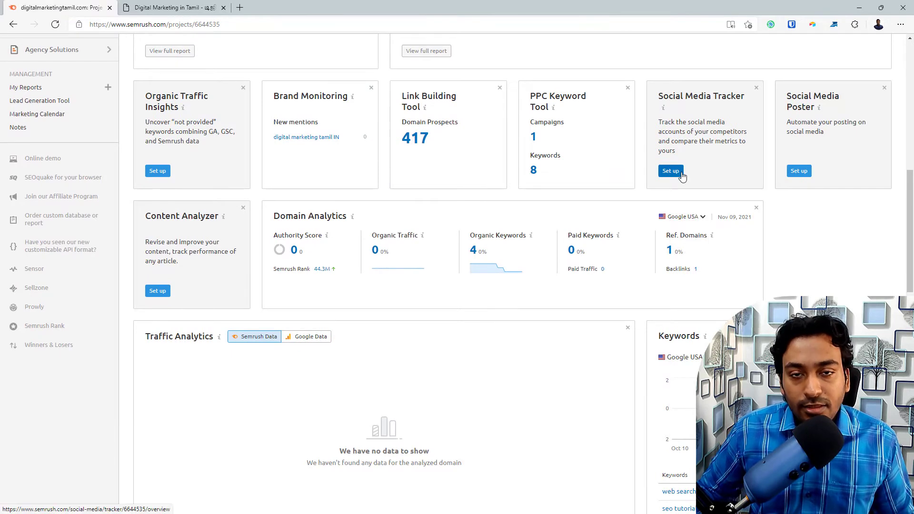
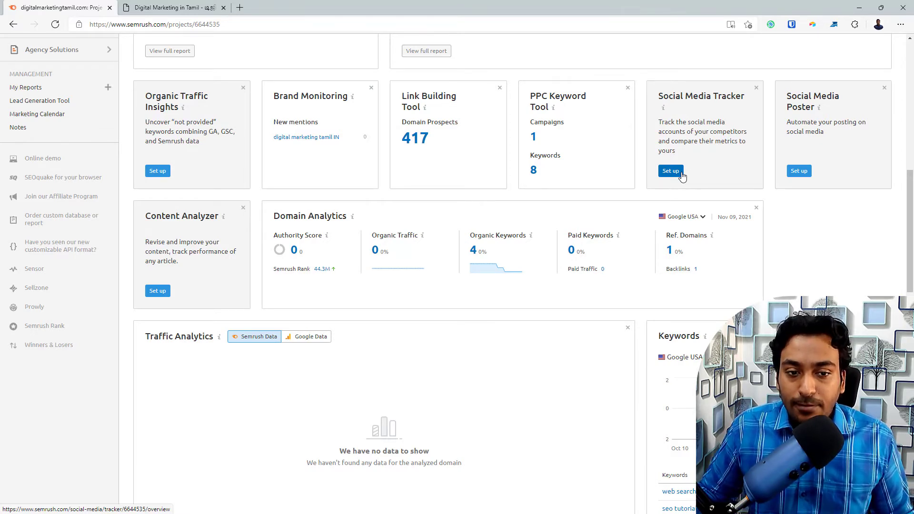
left_click(668, 175)
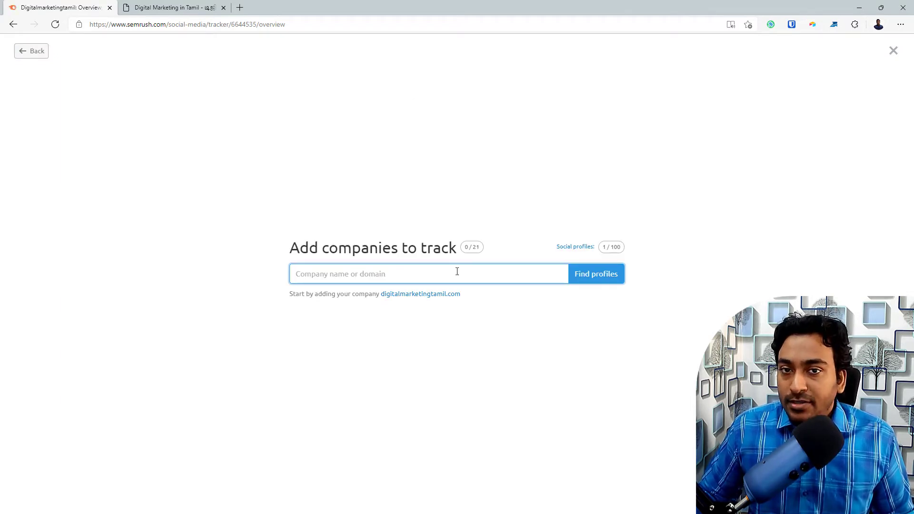
left_click(408, 294)
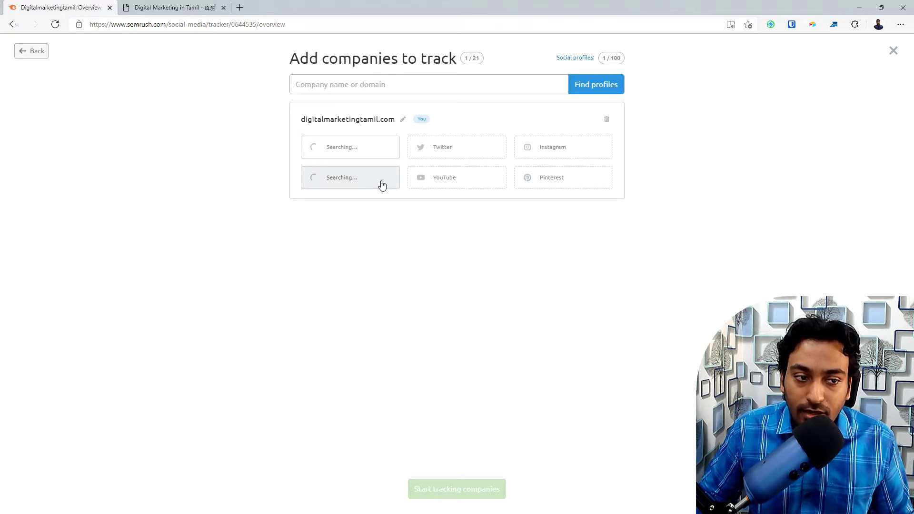
left_click(456, 149)
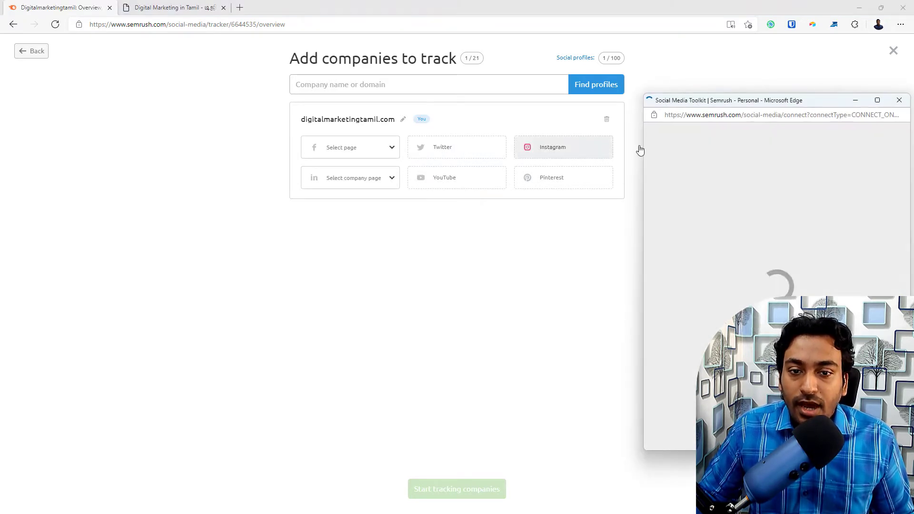
left_click(899, 100)
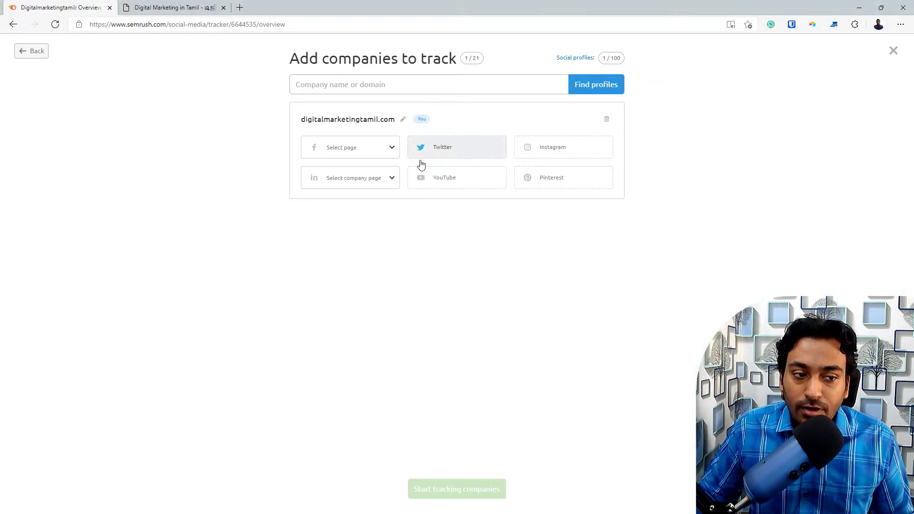
left_click(364, 188)
left_click(373, 202)
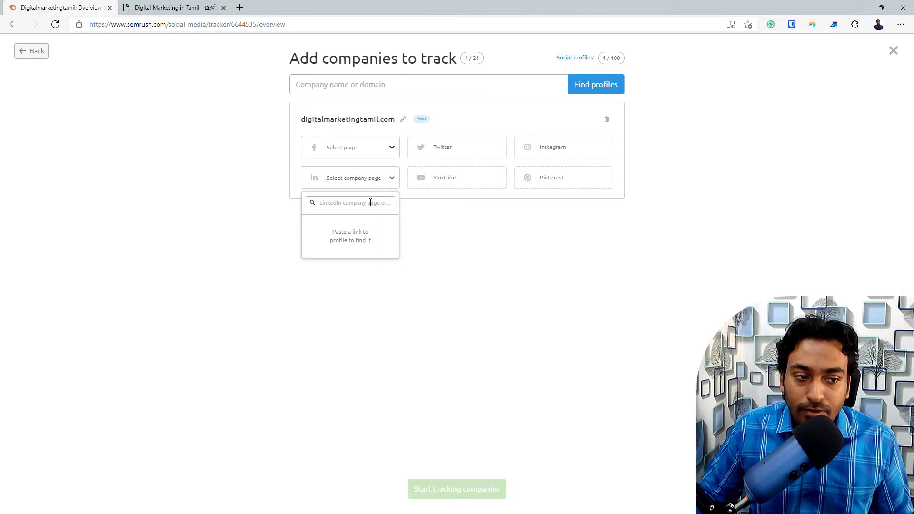
type("blogintamil")
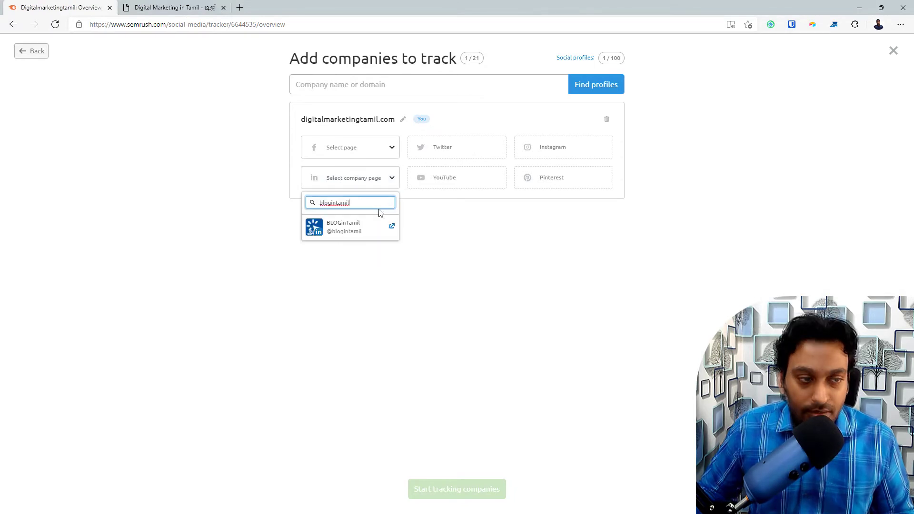
left_click(356, 229)
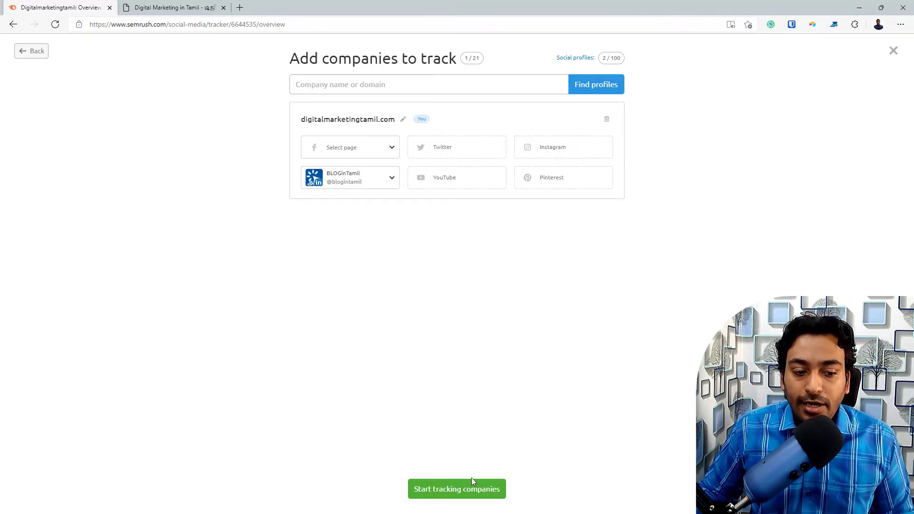
left_click(457, 490)
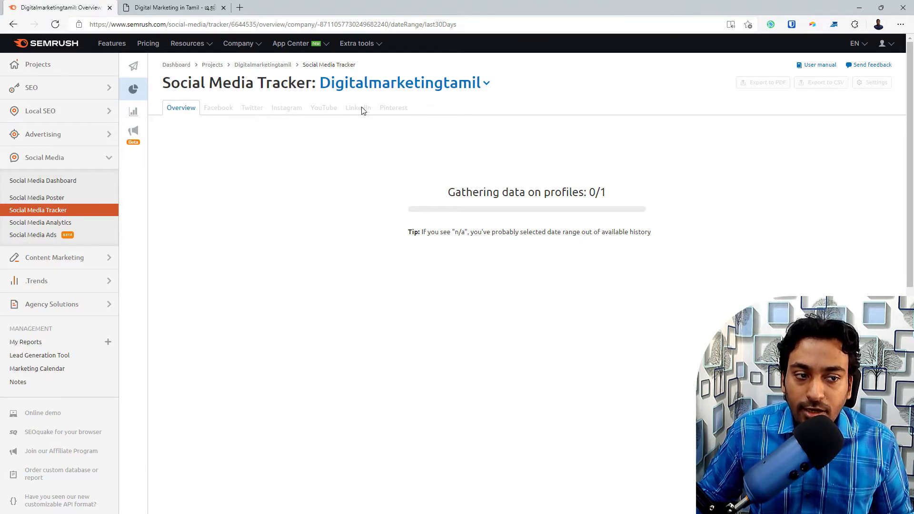
Step: Return to the project dashboard and open the Social Media Poster setup to review what each social network connection offers
left_click(280, 67)
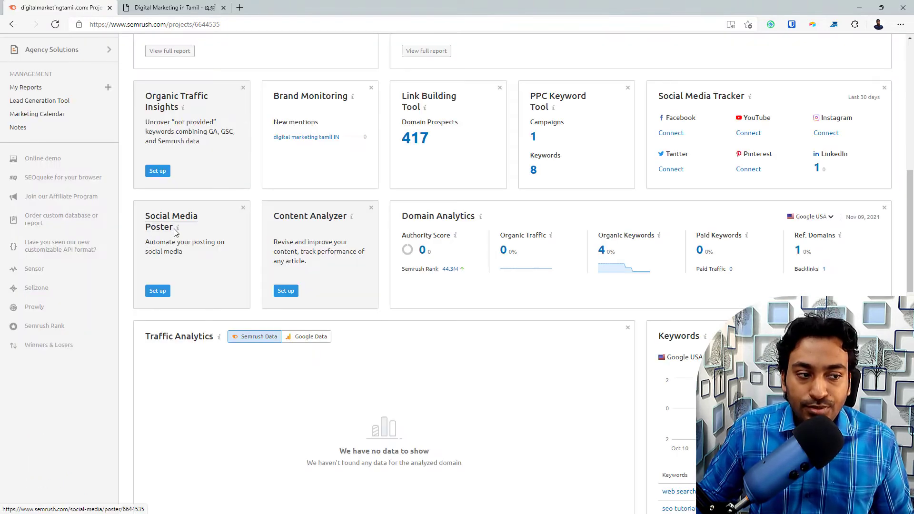
mouse_move(178, 228)
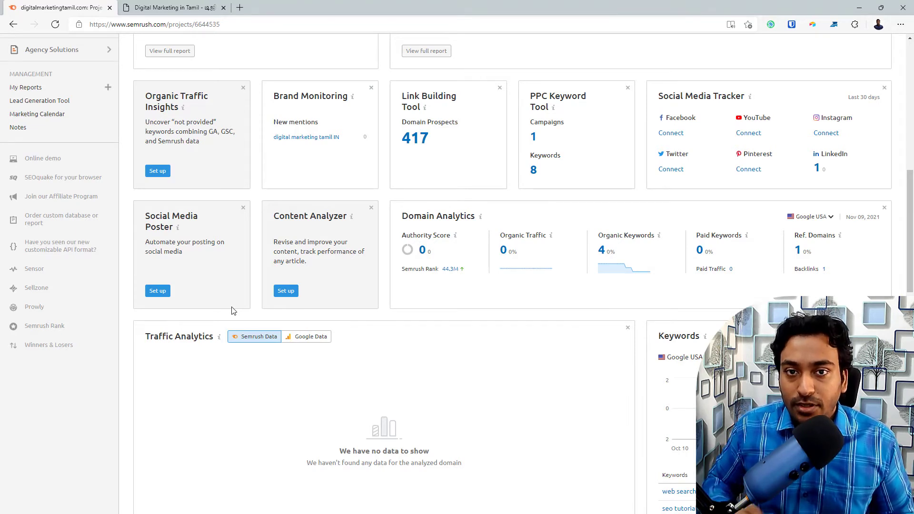
left_click(154, 294)
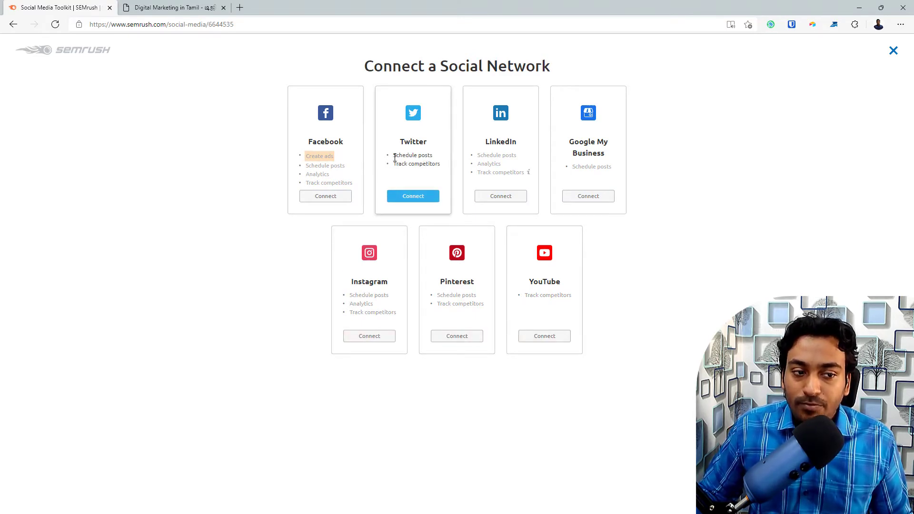
left_click_drag(393, 154, 442, 166)
left_click(362, 158)
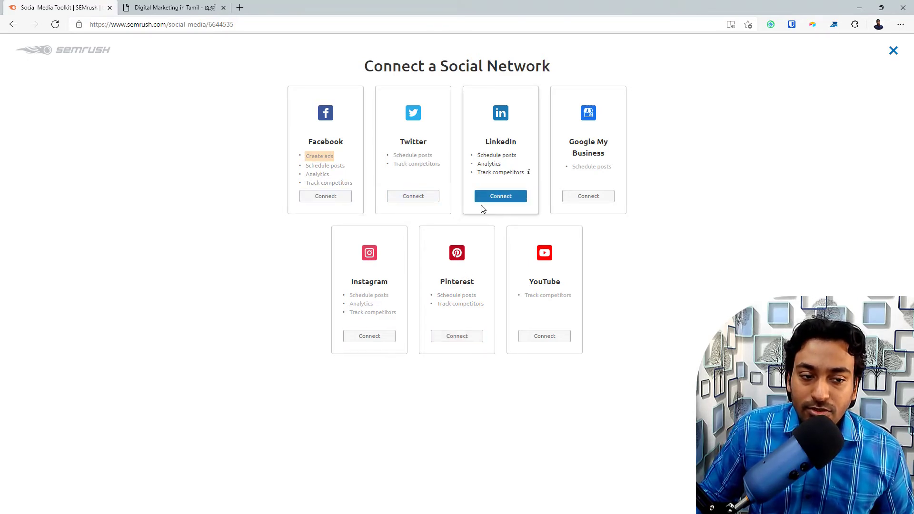
Step: Try to connect LinkedIn to the Social Media Poster, cancel the connection and leave the setup
left_click(503, 204)
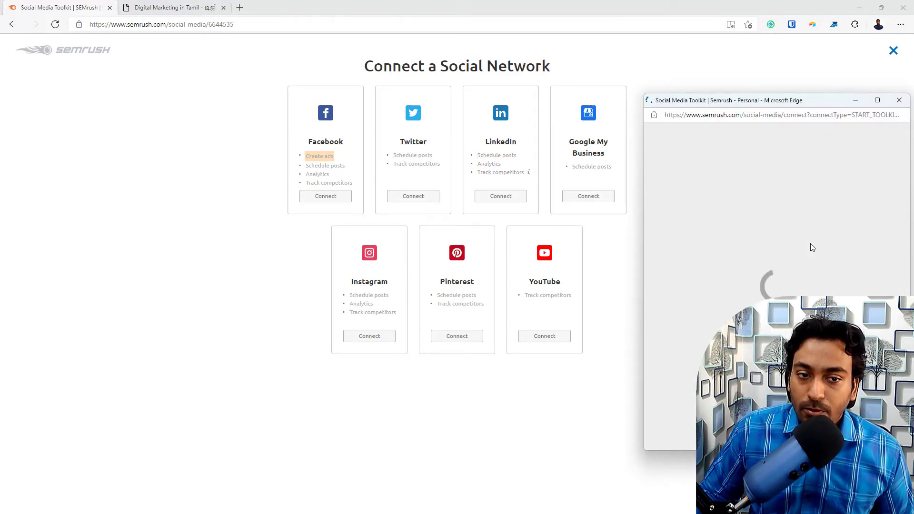
left_click(899, 100)
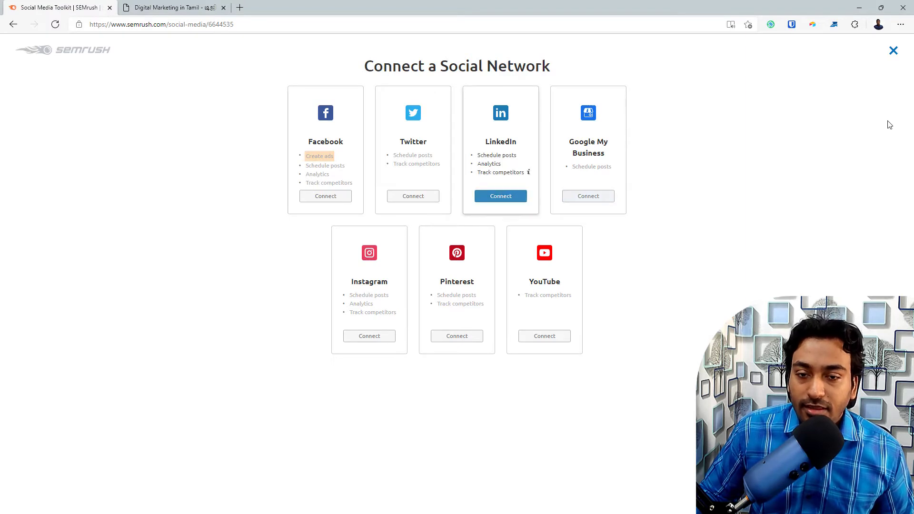
left_click(892, 56)
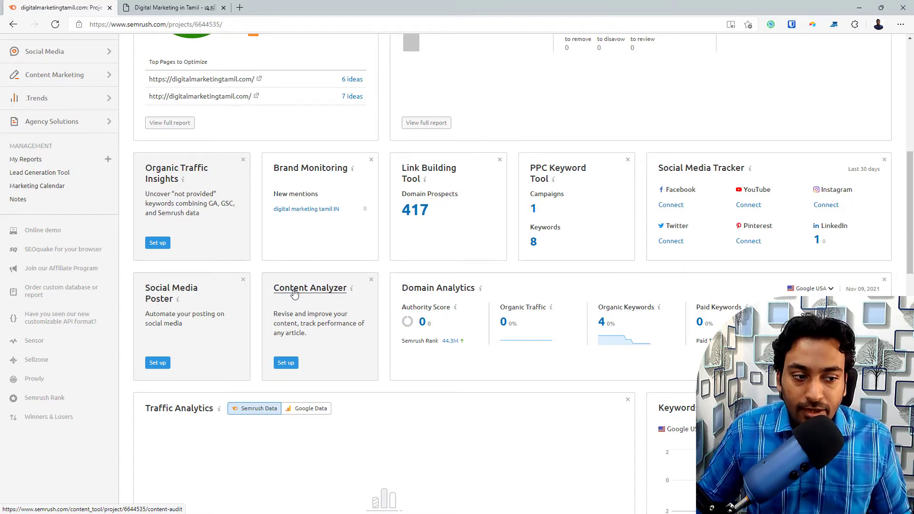
Step: Set up the Content Analyzer, include the URLs without section, check them against the website's posts and start the content audit
left_click(285, 362)
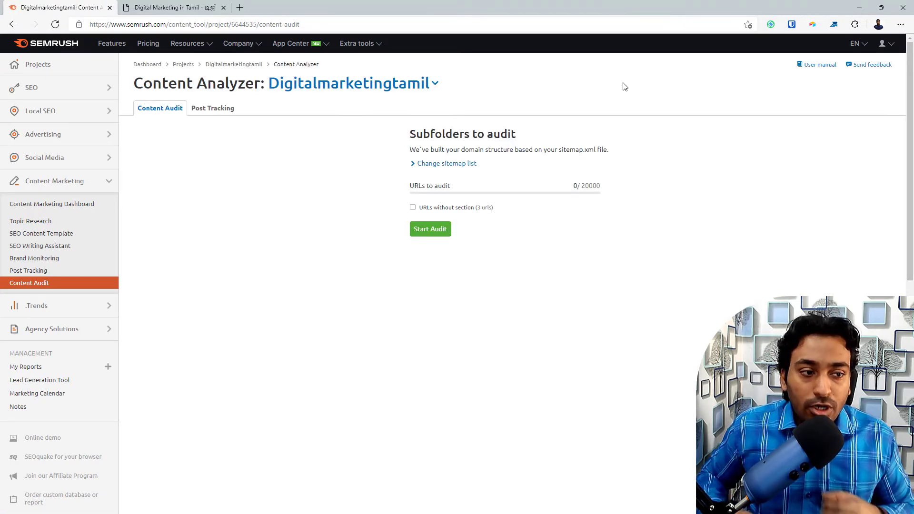
left_click(413, 208)
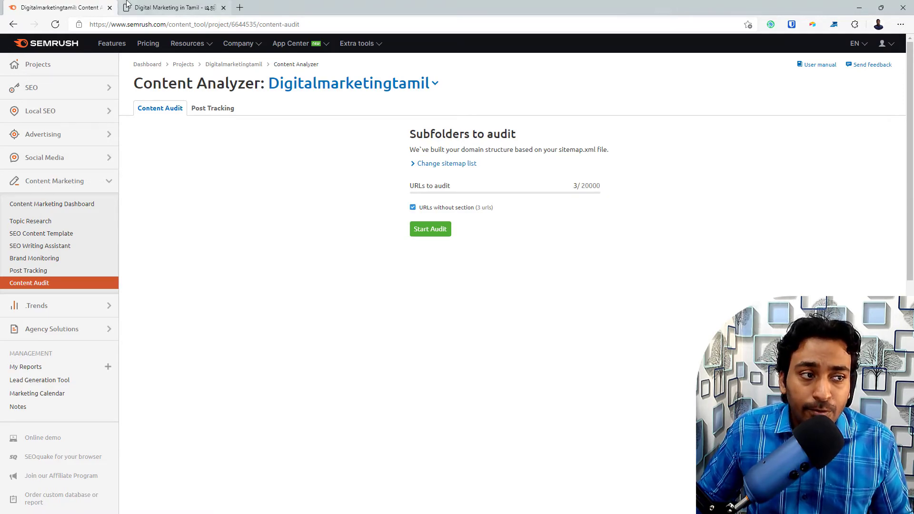
key("ctrl+Tab")
scroll(433, 156, "down", 6)
scroll(432, 155, "down", 10)
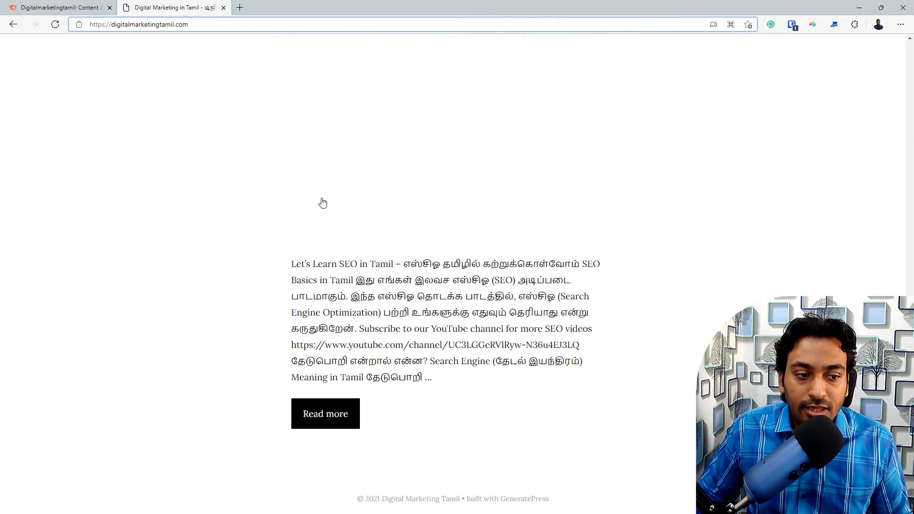
left_click(88, 4)
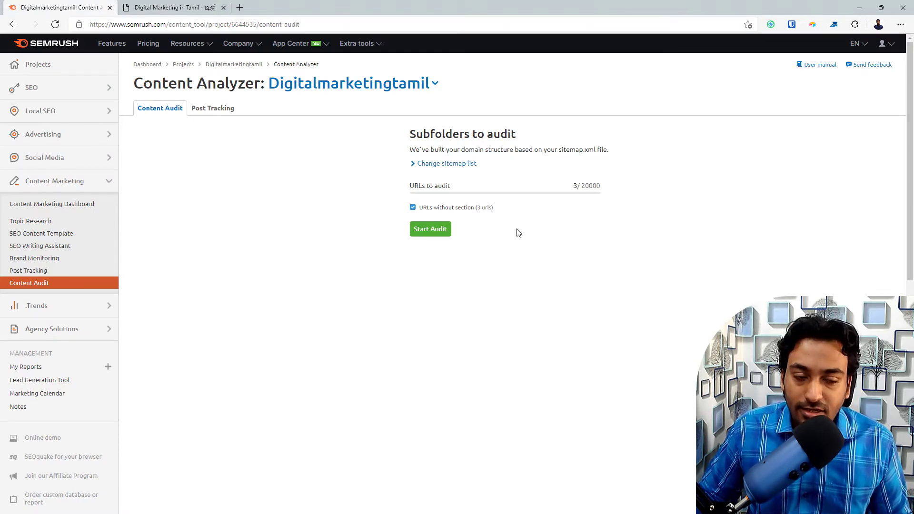
left_click(445, 233)
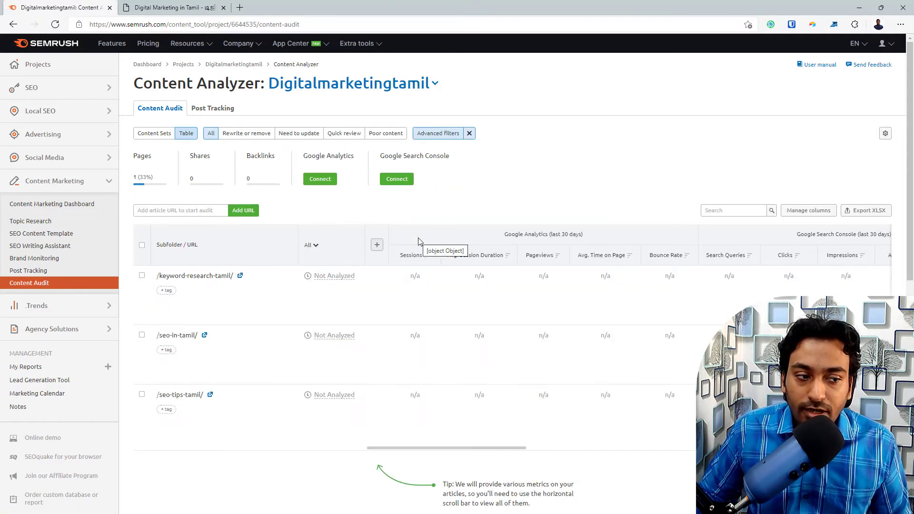
Step: Look at the Content Analyzer's Post Tracking page, return to the project dashboard and review its tool widgets
left_click(214, 106)
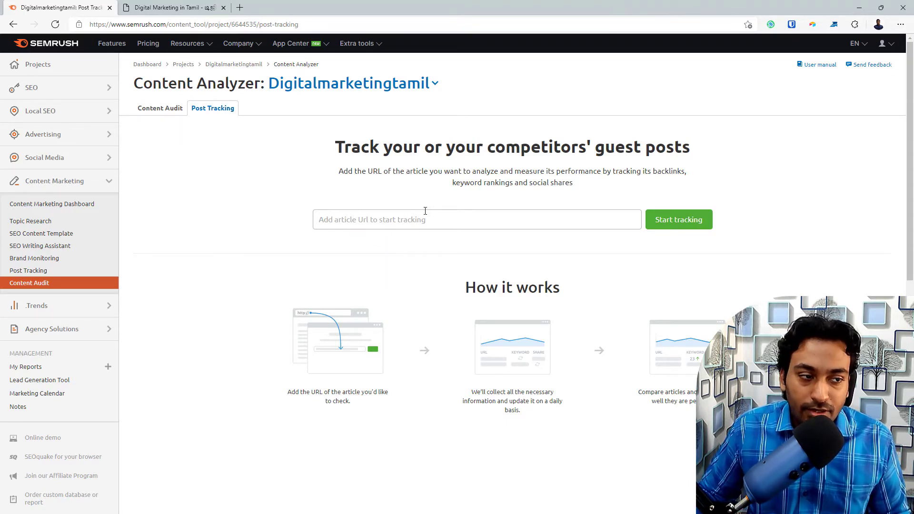
left_click(257, 65)
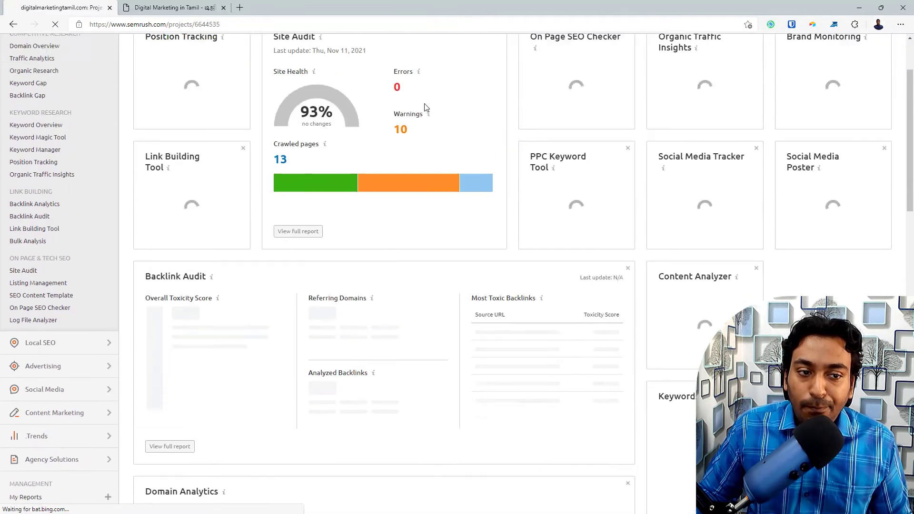
scroll(426, 107, "down", 12)
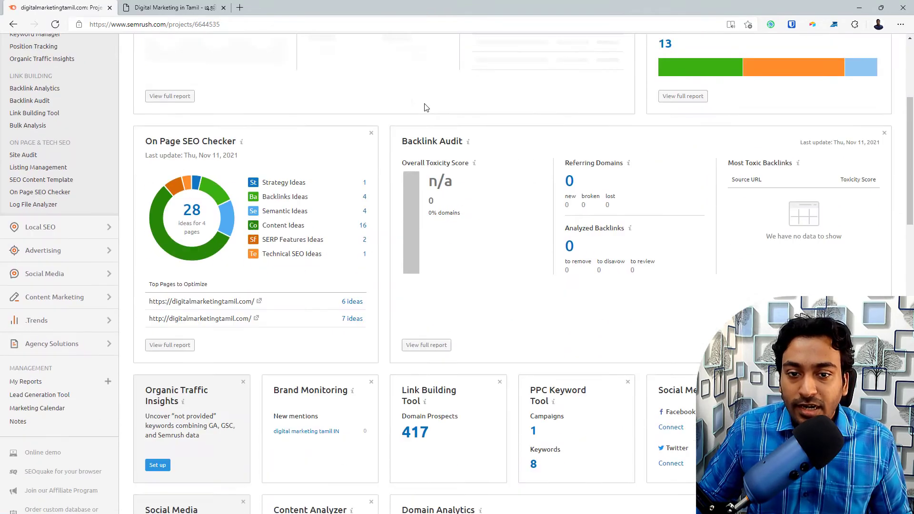
scroll(426, 108, "up", 12)
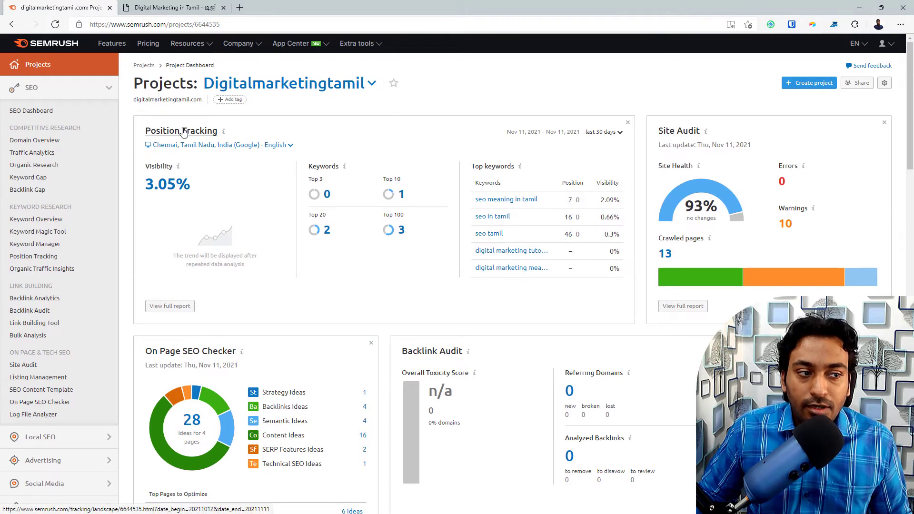
Step: Open the project's Position Tracking report in a new browser tab and examine visibility, estimated traffic, average position, keywords and rankings distribution
right_click(184, 132)
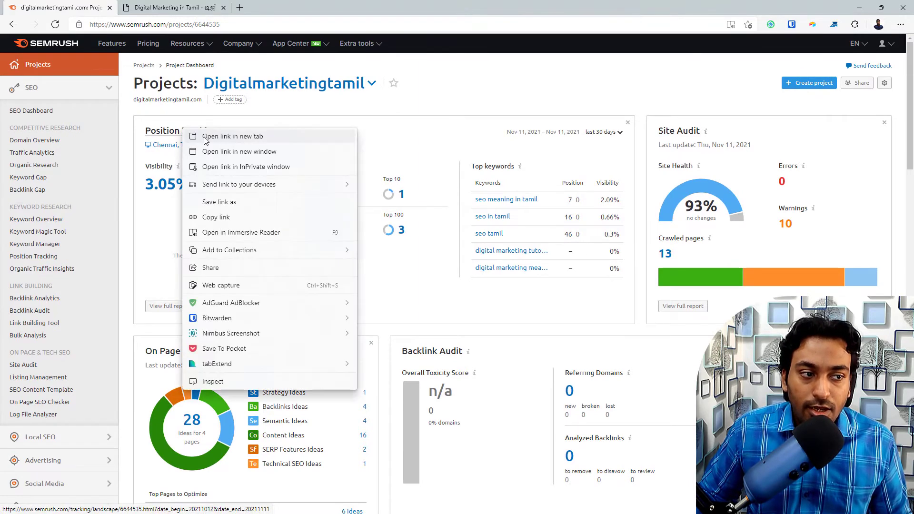
left_click(205, 140)
left_click(175, 6)
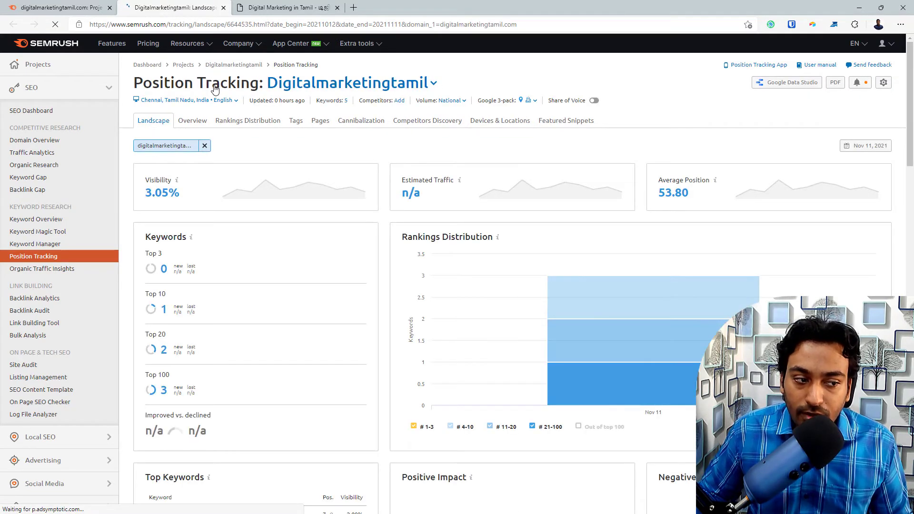
scroll(163, 167, "down", 2)
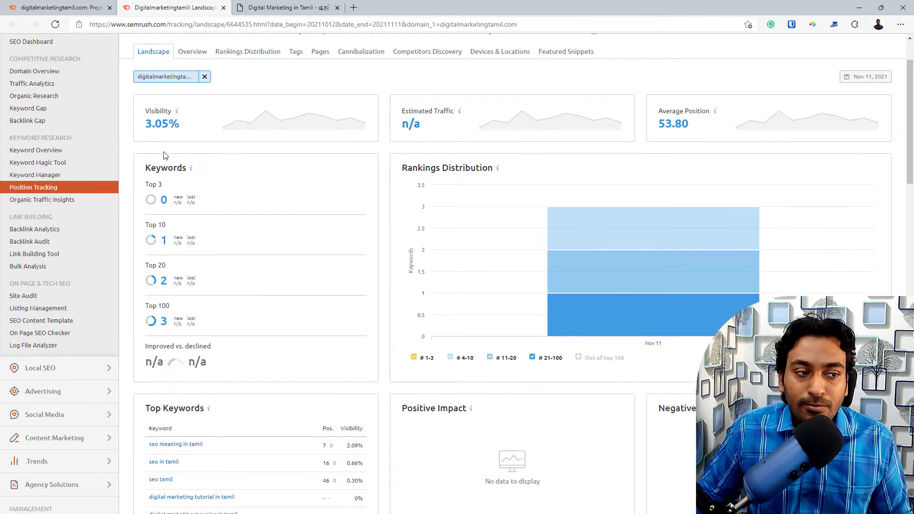
scroll(163, 170, "up", 2)
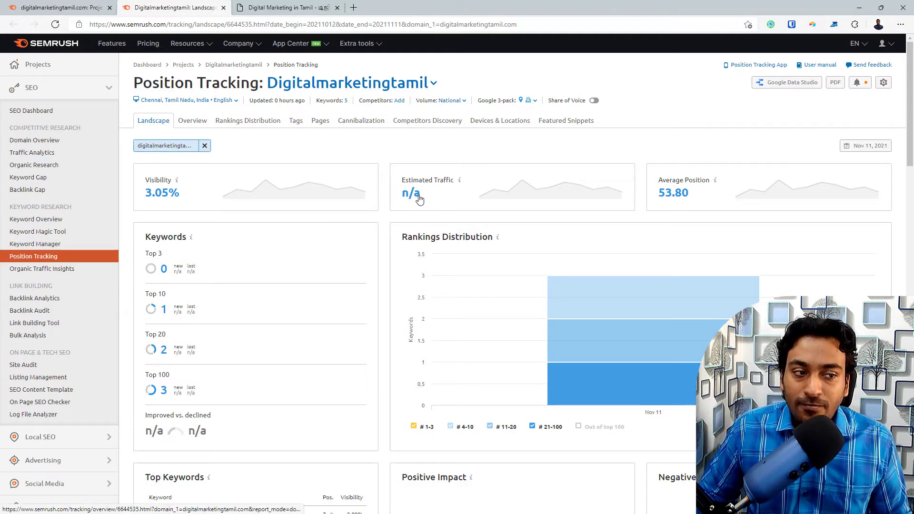
mouse_move(515, 202)
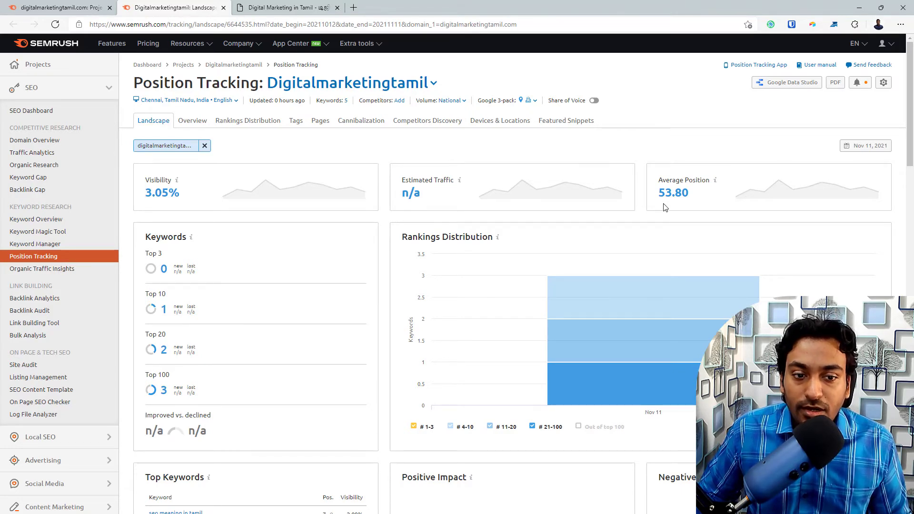
scroll(663, 206, "down", 2)
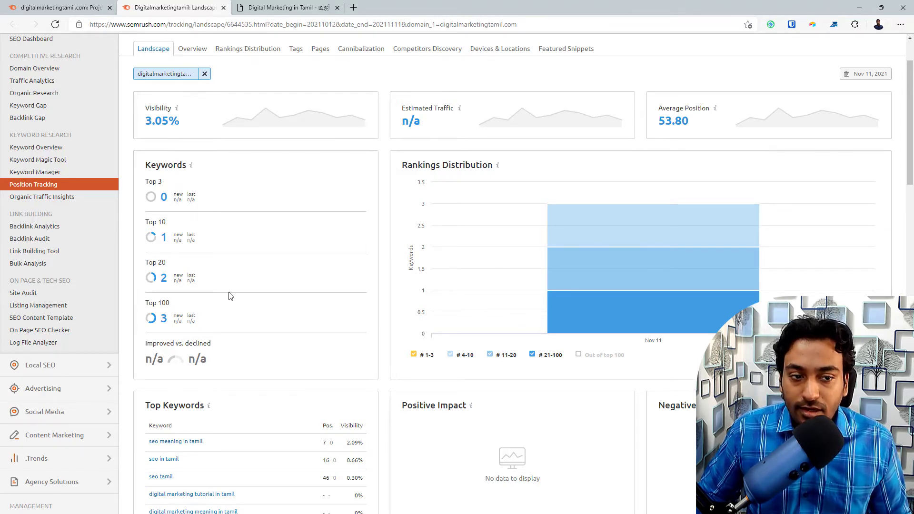
mouse_move(640, 239)
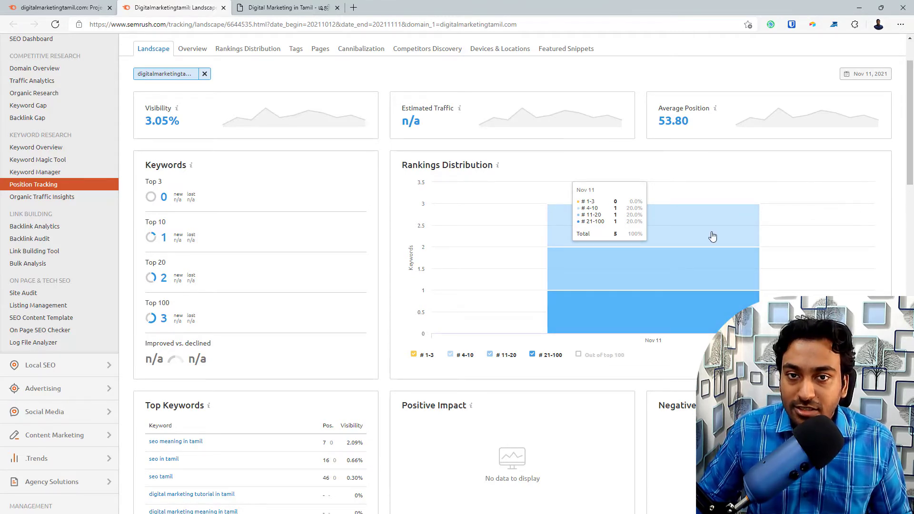
Step: Review the Top Keywords, Positive Impact, Negative Impact, Tags and Top Competitors sections of the Landscape report
scroll(713, 236, "down", 3)
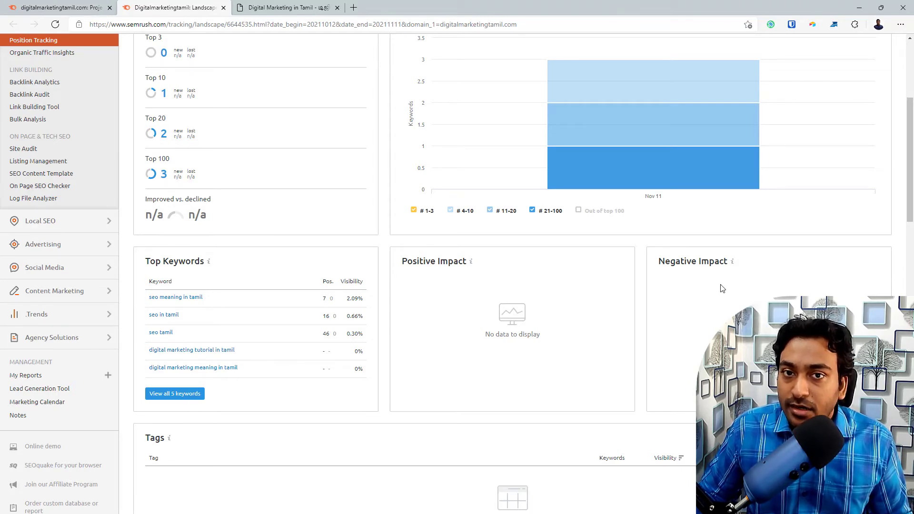
scroll(719, 288, "down", 1)
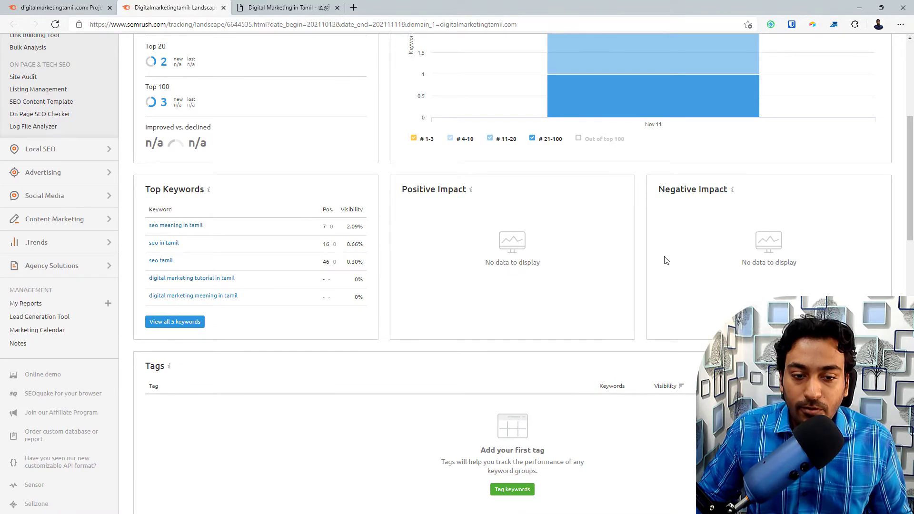
scroll(523, 269, "down", 6)
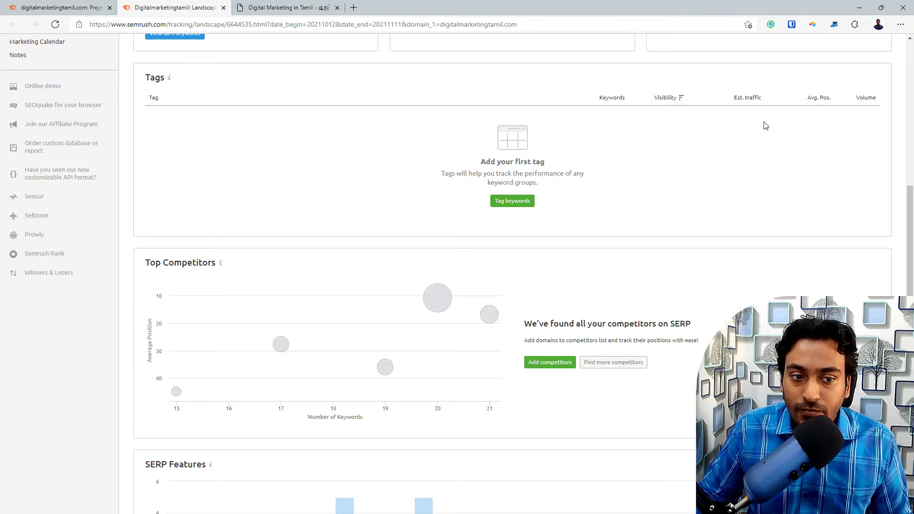
scroll(827, 170, "down", 2)
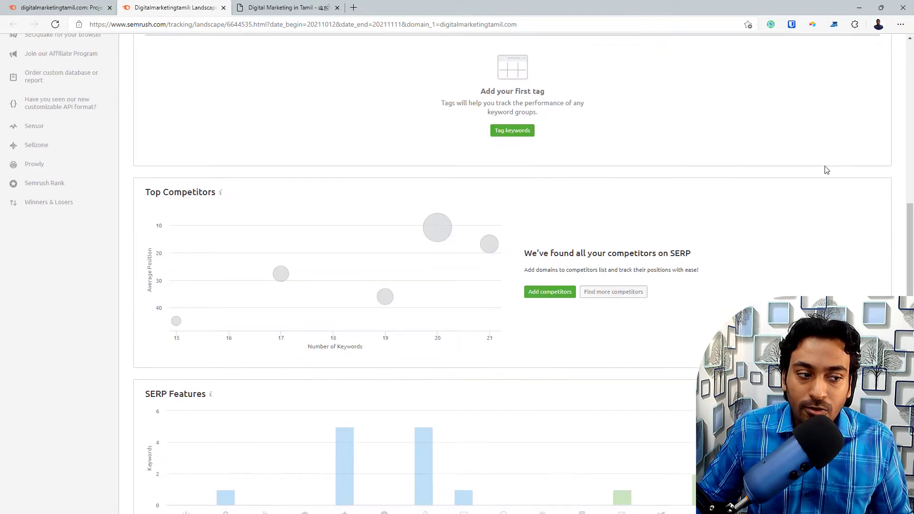
scroll(347, 178, "down", 2)
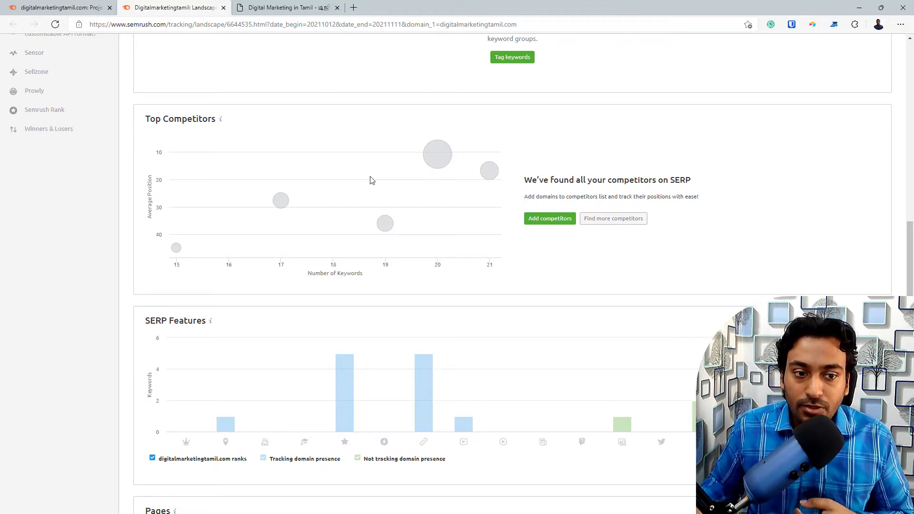
Step: Add the suggested organic competitors tamilbloggers.net, seotamil.blogspot.com, tamilblogging.com and tamilentrepreneur.com to the position tracking campaign and update it
left_click(542, 221)
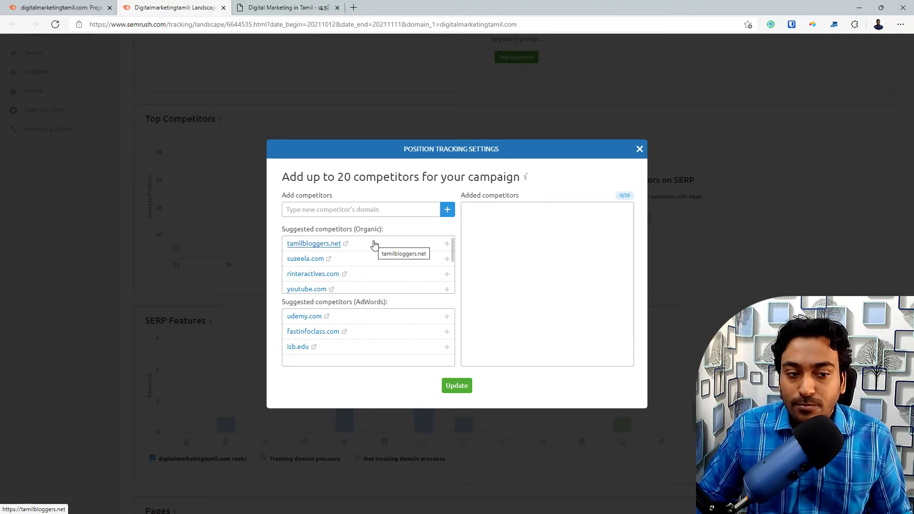
left_click(447, 244)
scroll(388, 250, "down", 1)
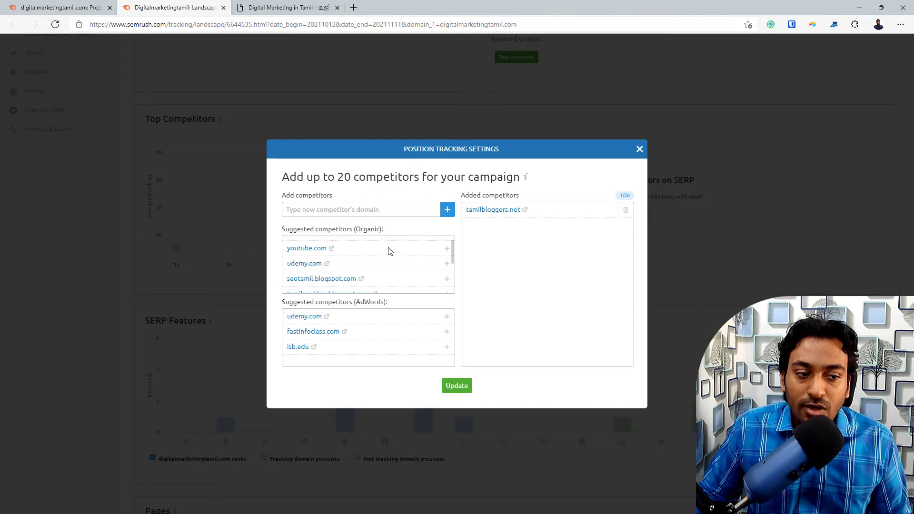
scroll(419, 249, "down", 1)
left_click(447, 265)
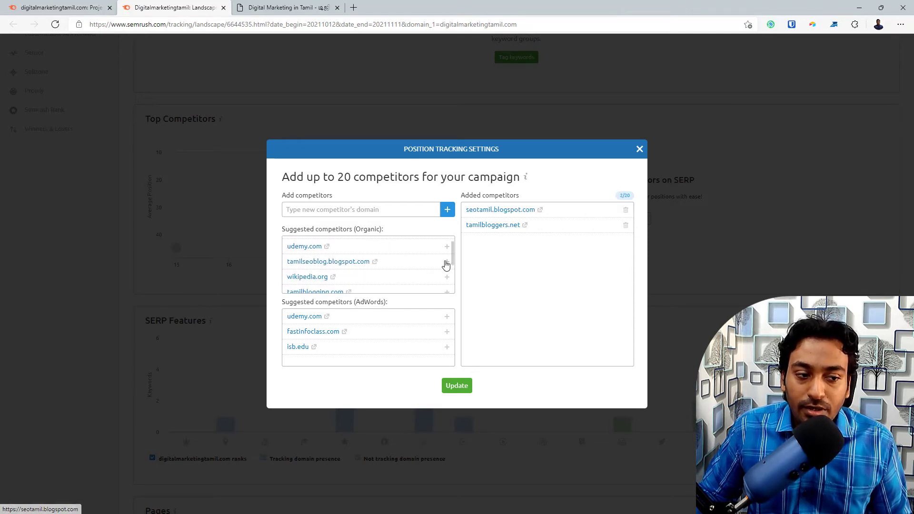
scroll(389, 259, "down", 2)
left_click(446, 268)
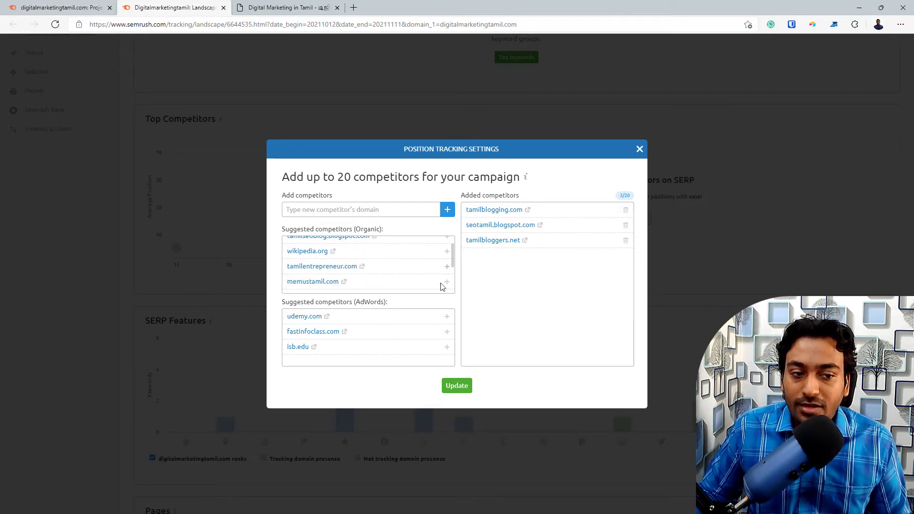
left_click(447, 266)
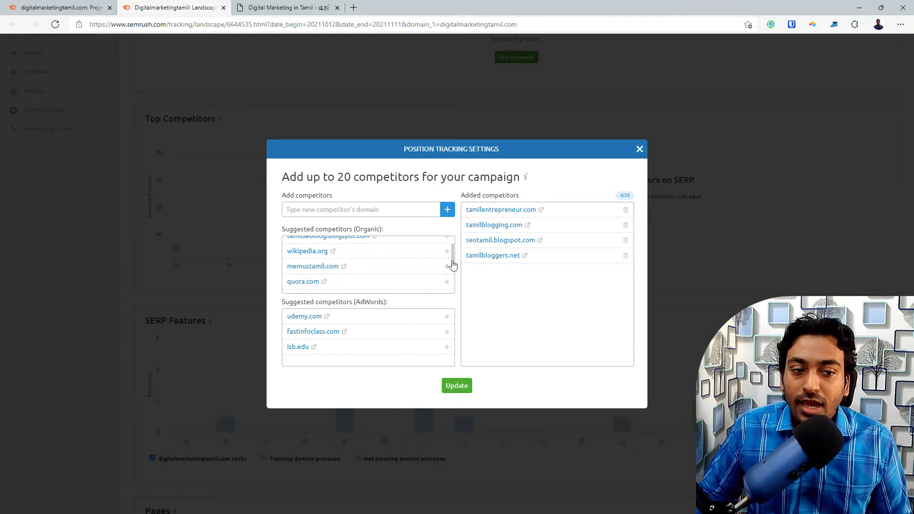
left_click(462, 388)
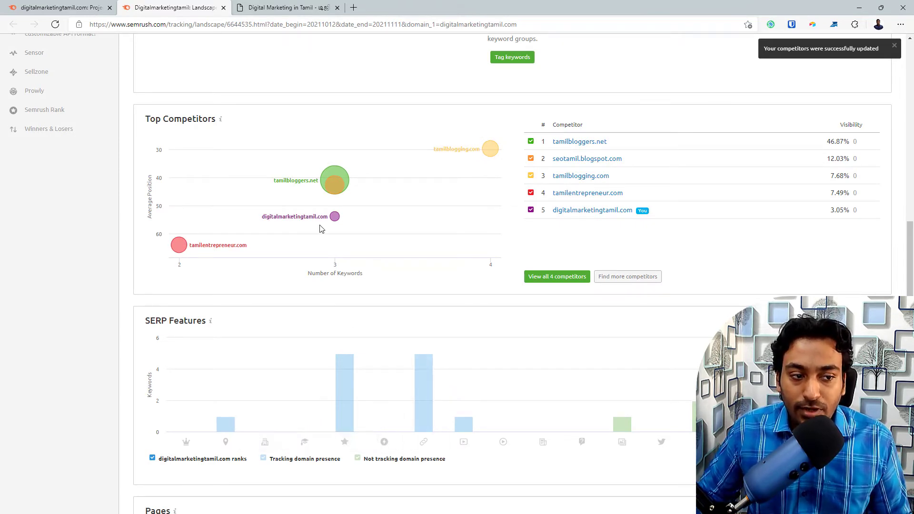
Step: Examine the Top Competitors chart, SERP Features, Pages and Cannibalization Health sections of the Landscape report
mouse_move(193, 252)
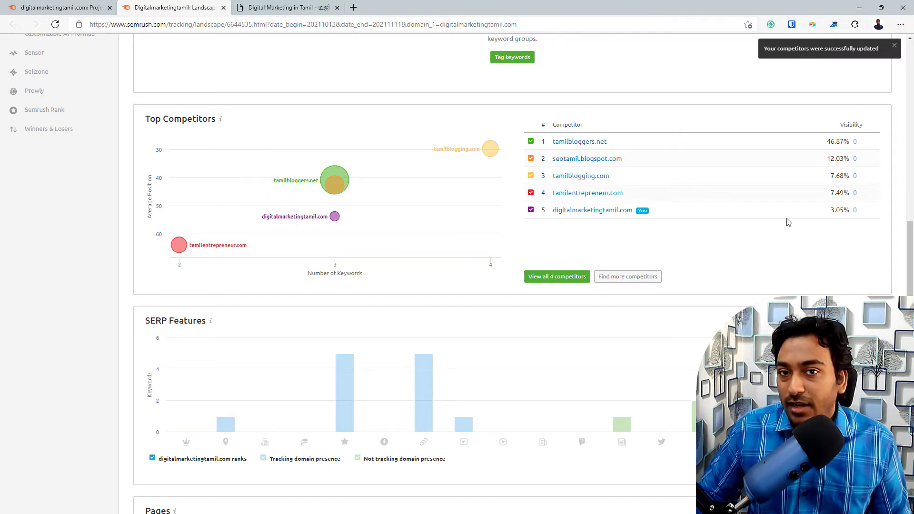
scroll(785, 221, "down", 7)
scroll(775, 250, "up", 1)
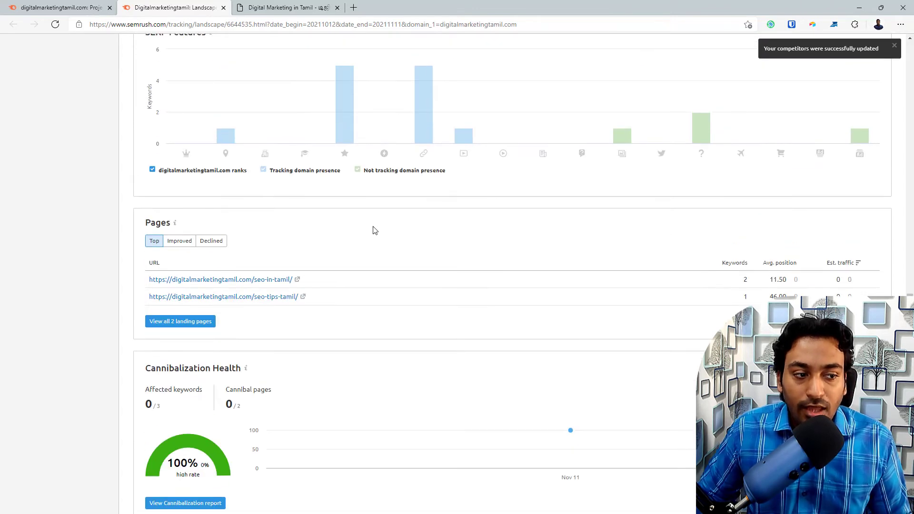
scroll(373, 229, "down", 1)
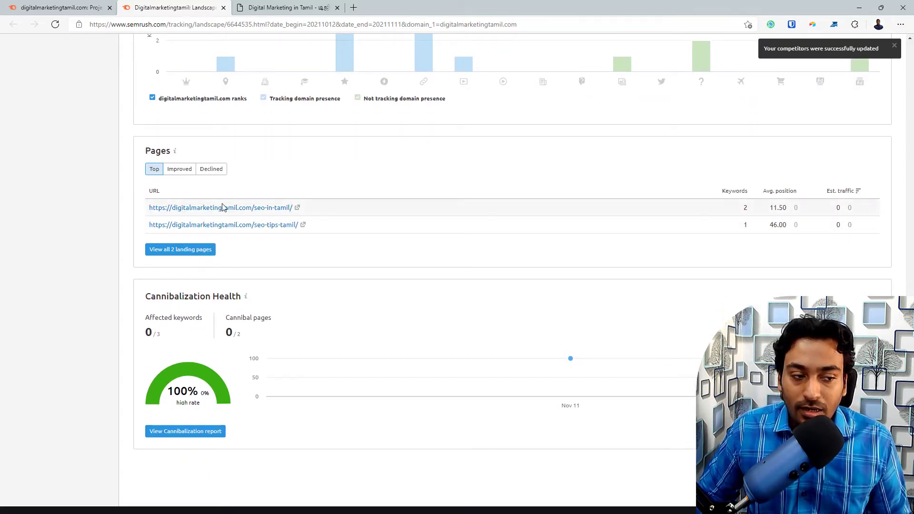
scroll(213, 265, "down", 3)
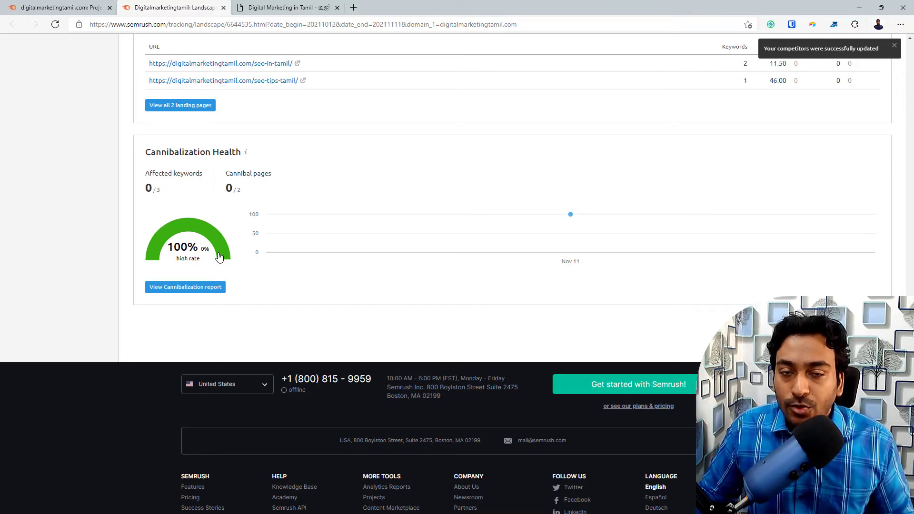
Step: Open the Position Tracking Overview report and add tamilblogging.com as a domain to compare with digitalmarketingtamil.com
scroll(219, 257, "up", 20)
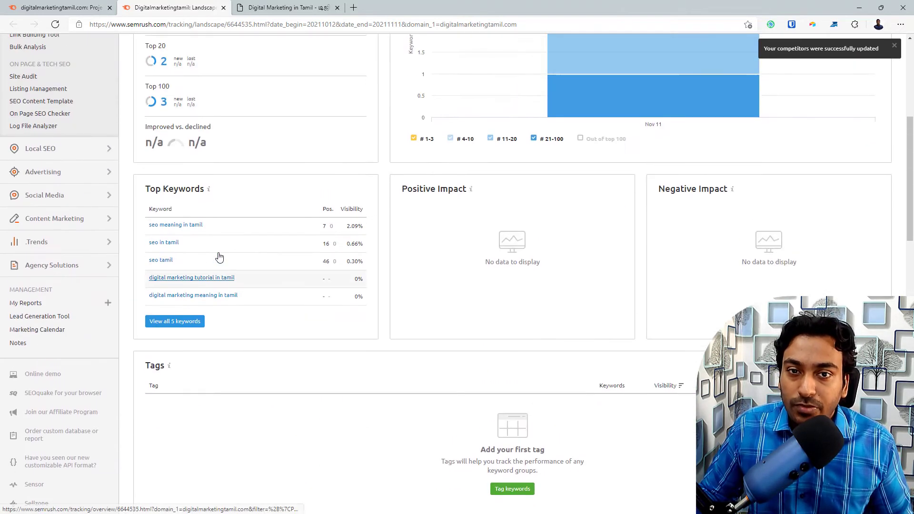
scroll(219, 257, "up", 6)
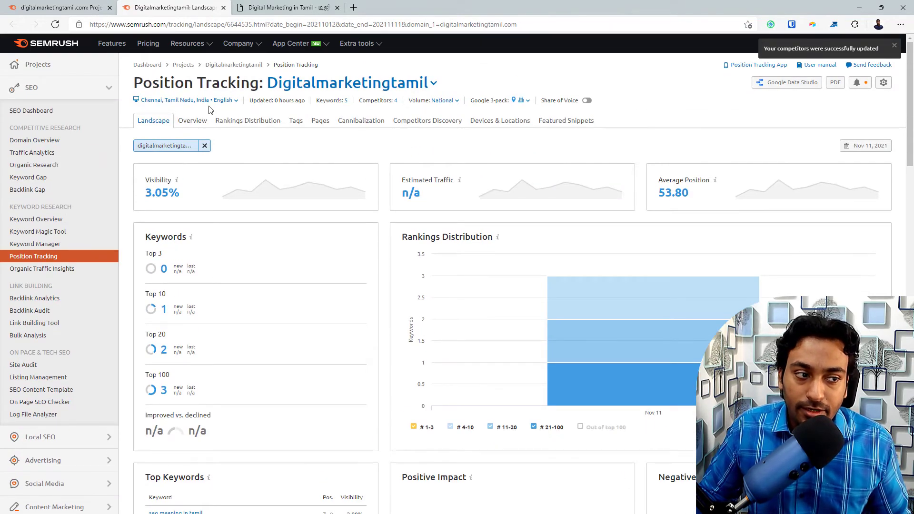
left_click(185, 126)
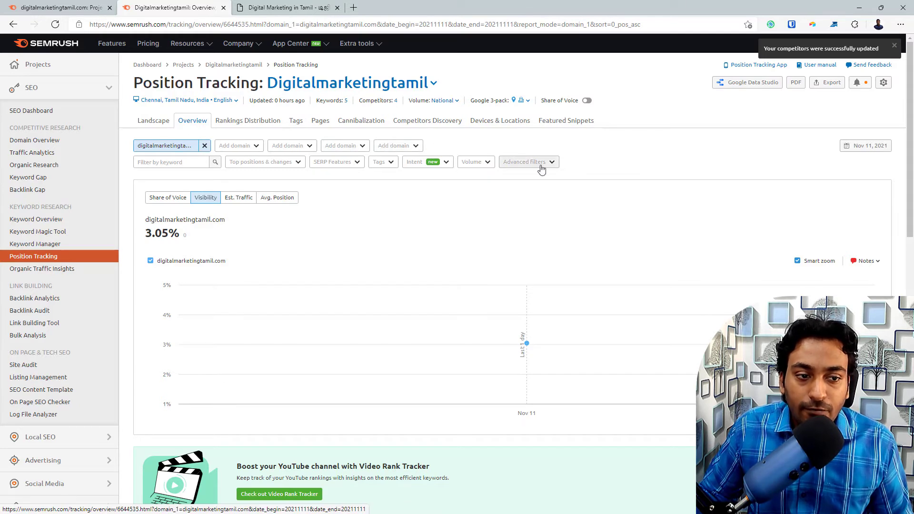
left_click(238, 145)
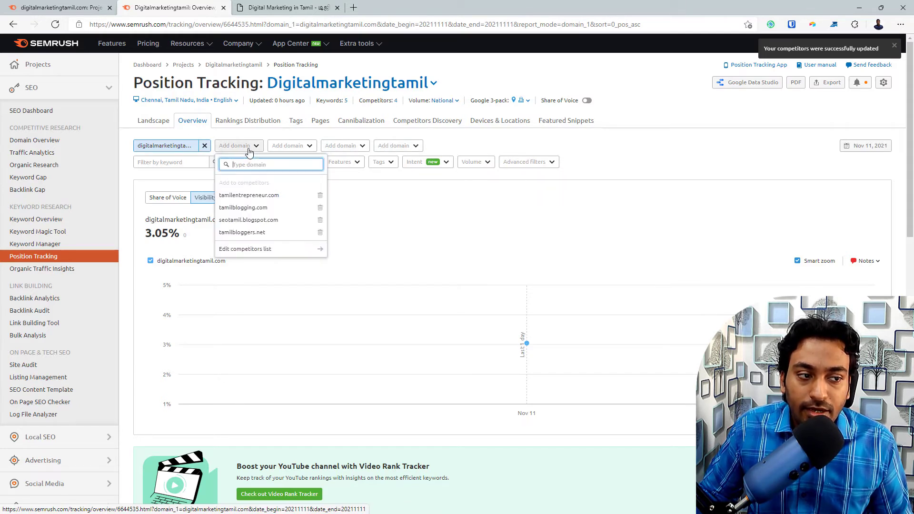
left_click(252, 207)
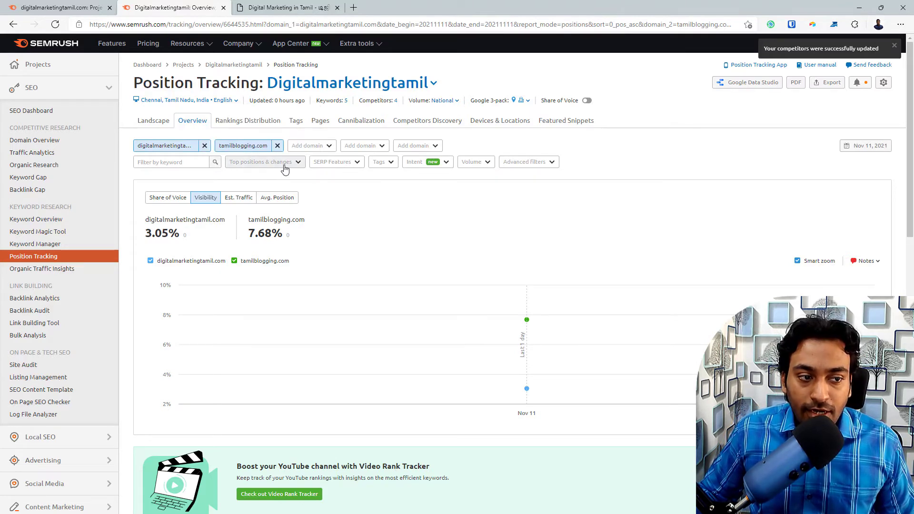
Step: Look through the Overview report's SERP Features, Tags, Intent, Volume and advanced filter options without applying any
left_click(341, 164)
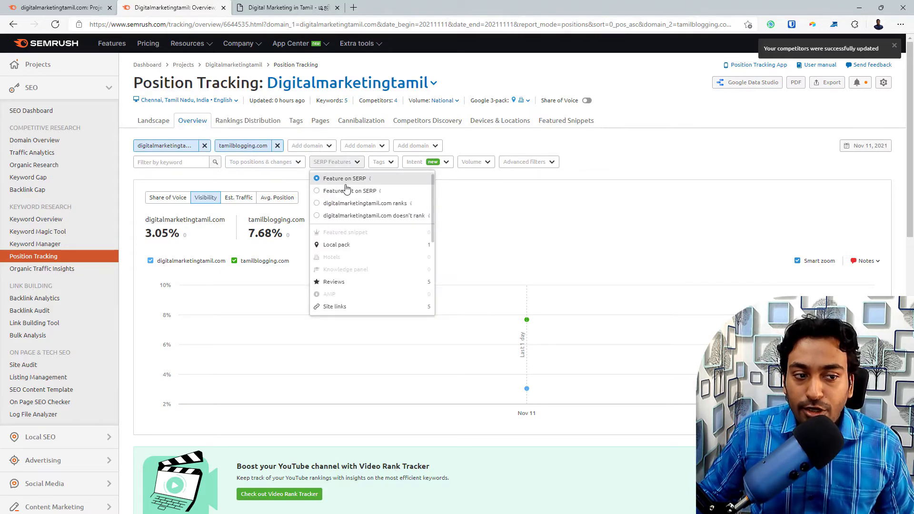
left_click(384, 167)
left_click(452, 163)
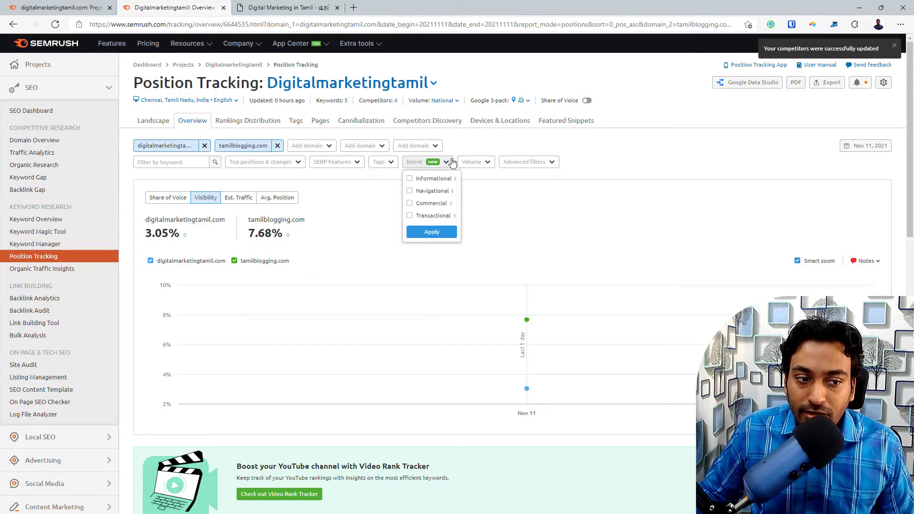
left_click(491, 163)
left_click(531, 162)
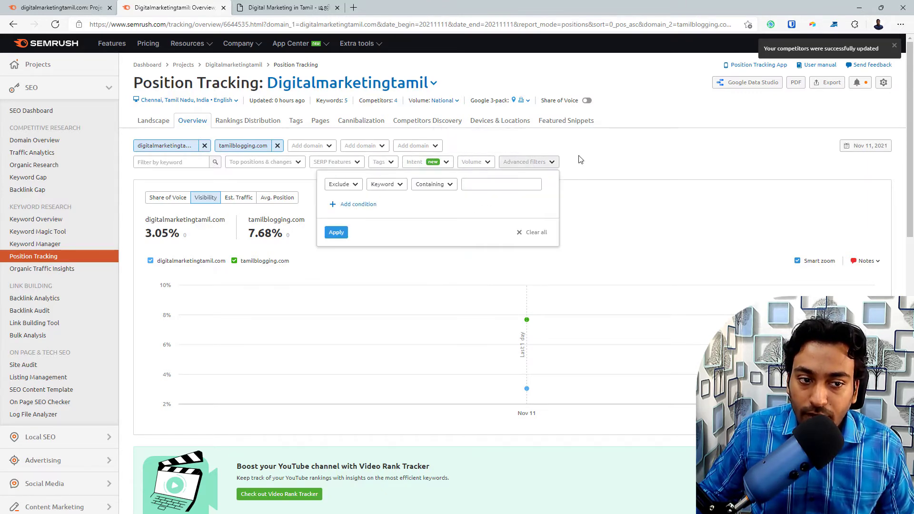
Step: Dismiss the advanced filters and examine the Rankings Overview table, including the explanation of the Intent column
left_click(595, 155)
scroll(594, 155, "down", 8)
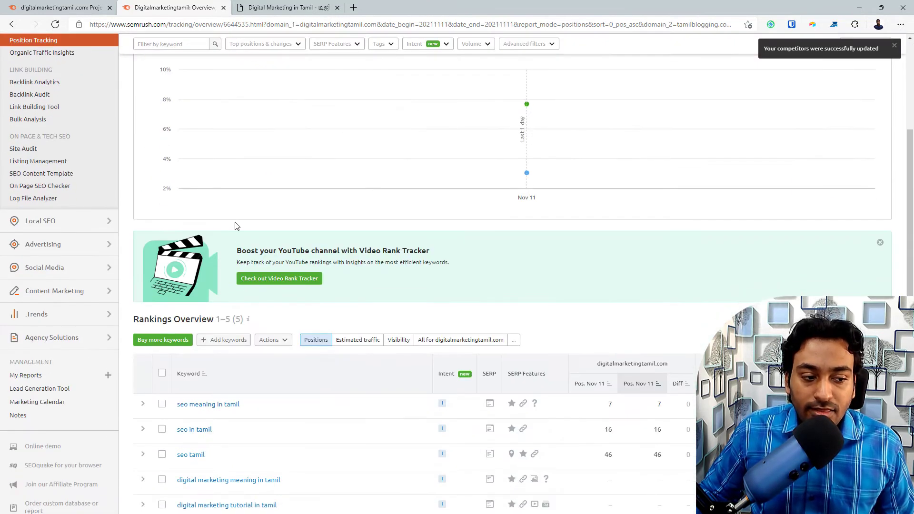
scroll(235, 226, "down", 2)
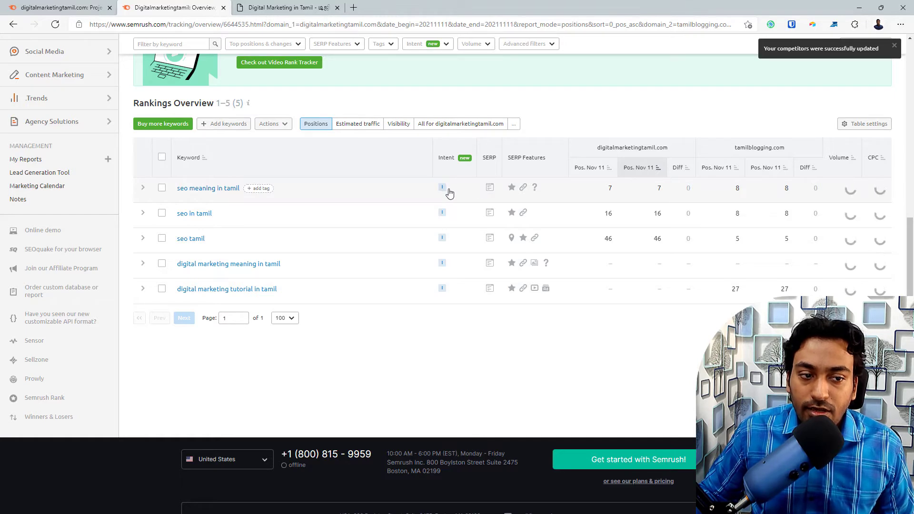
mouse_move(459, 162)
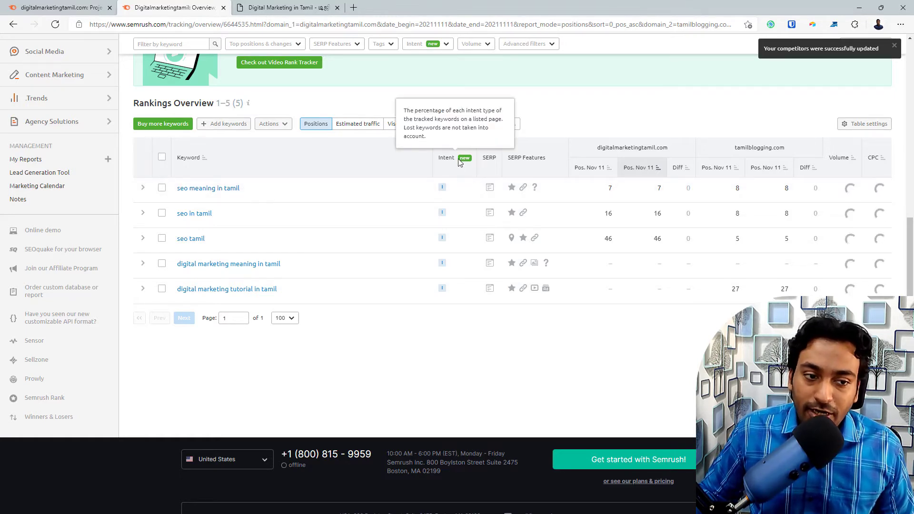
Step: Inspect the cached Google results snapshot for the keyword "seo meaning in tamil" down to the digitalmarketingtamil.com listing, then close it
left_click(490, 190)
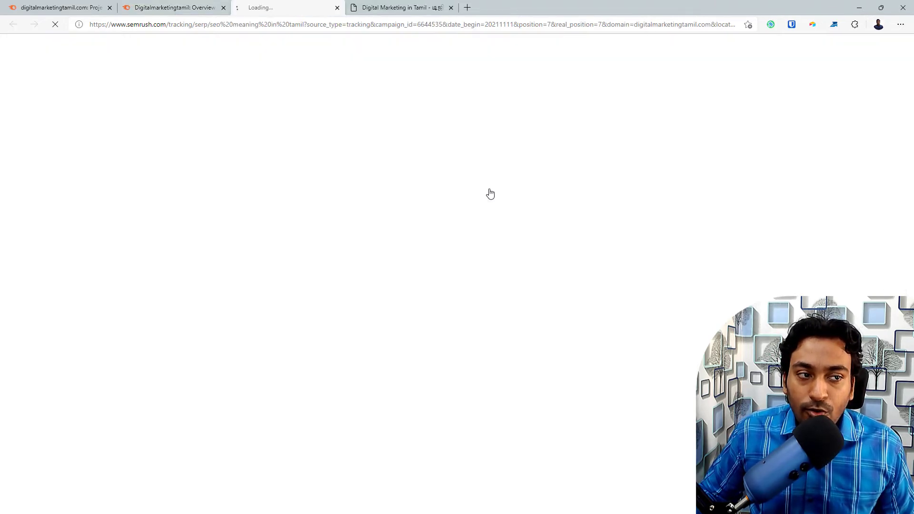
key("ctrl+shift+Tab")
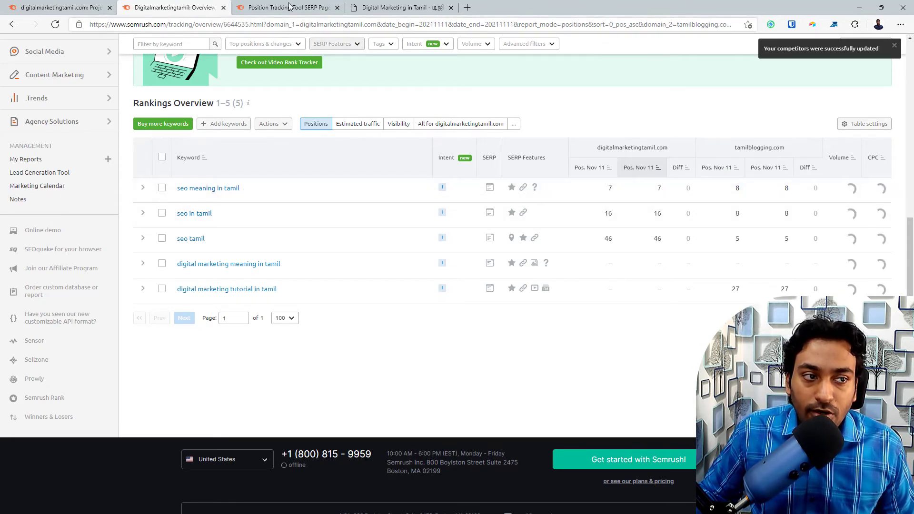
left_click(489, 187)
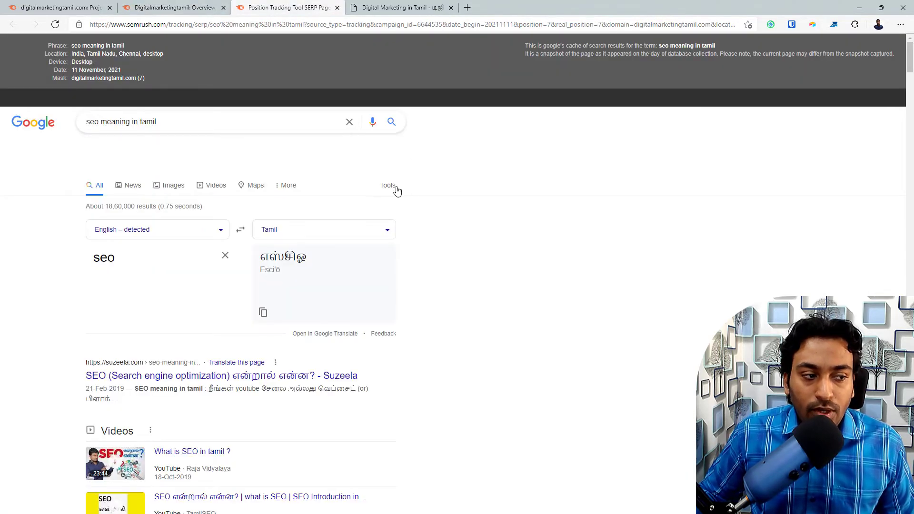
scroll(343, 206, "down", 7)
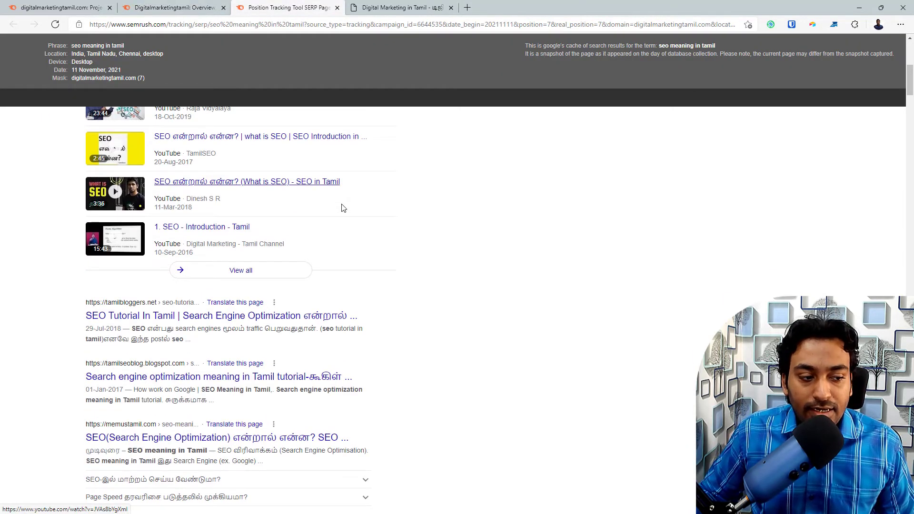
scroll(343, 208, "down", 6)
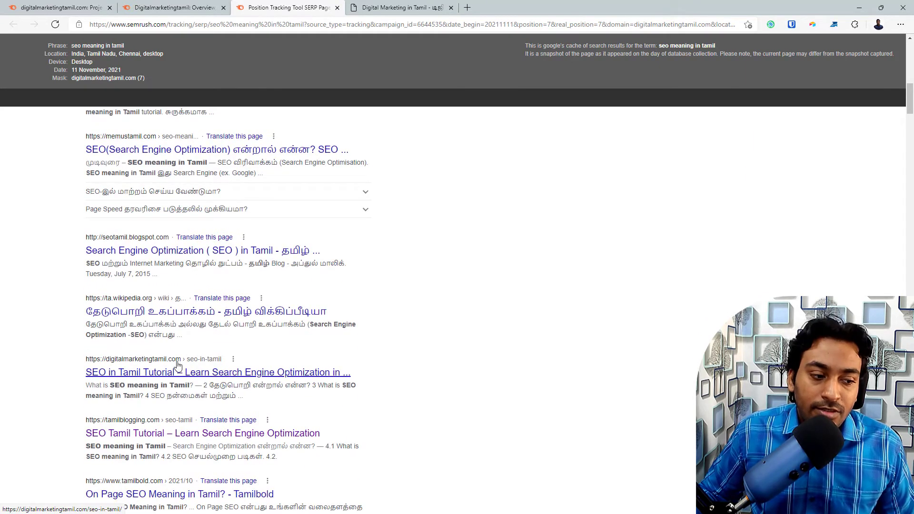
left_click(337, 7)
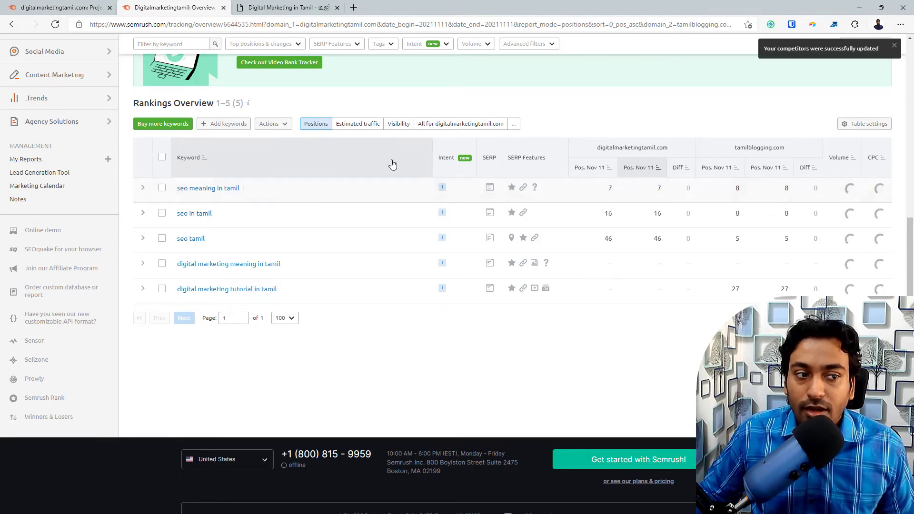
Step: Add seotamil.blogspot.com as a third domain in the comparison and check its positions in the Rankings Overview table
scroll(392, 164, "up", 9)
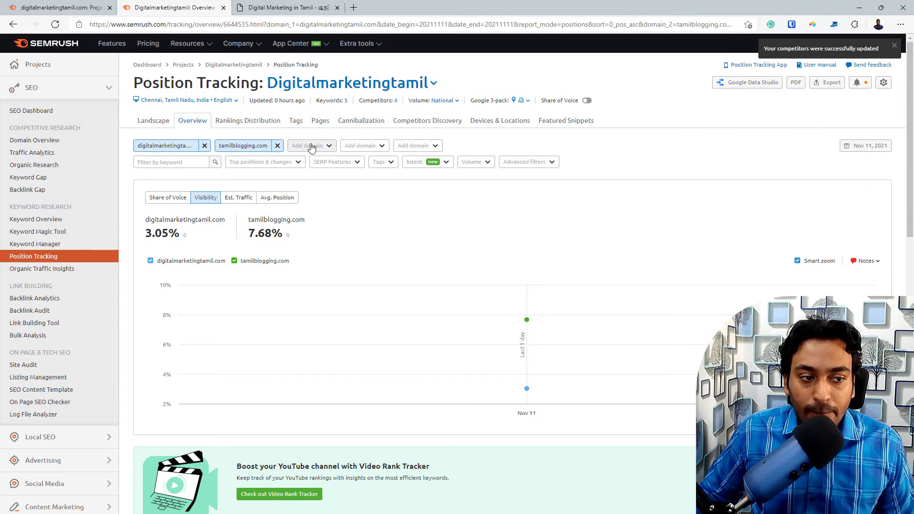
left_click(309, 144)
left_click(327, 209)
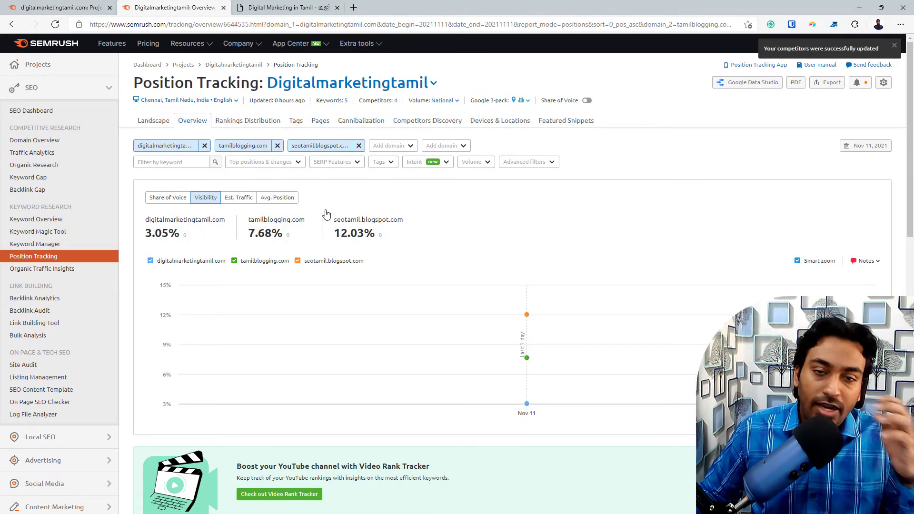
scroll(326, 213, "down", 8)
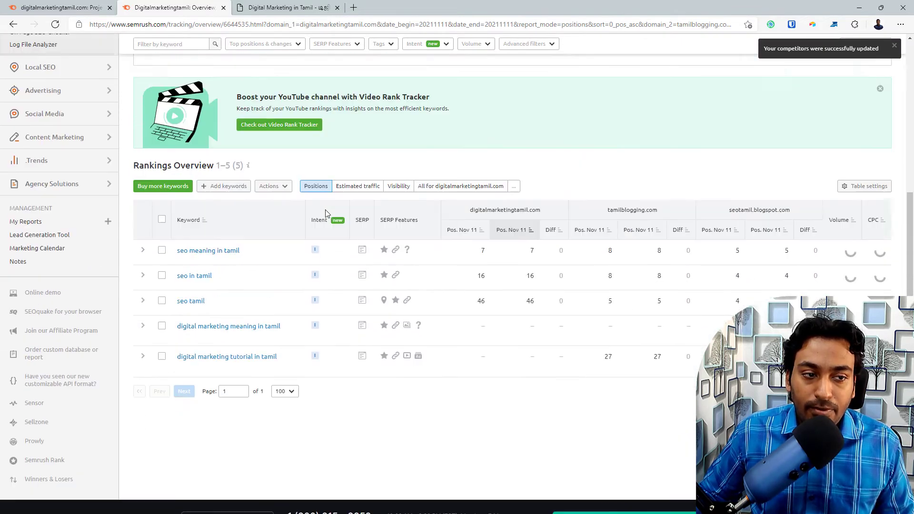
scroll(326, 214, "up", 8)
Step: Examine the Rankings Distribution report for all competitors, covering the top 3, top 10, top 20 and top 100 rankings
left_click(242, 123)
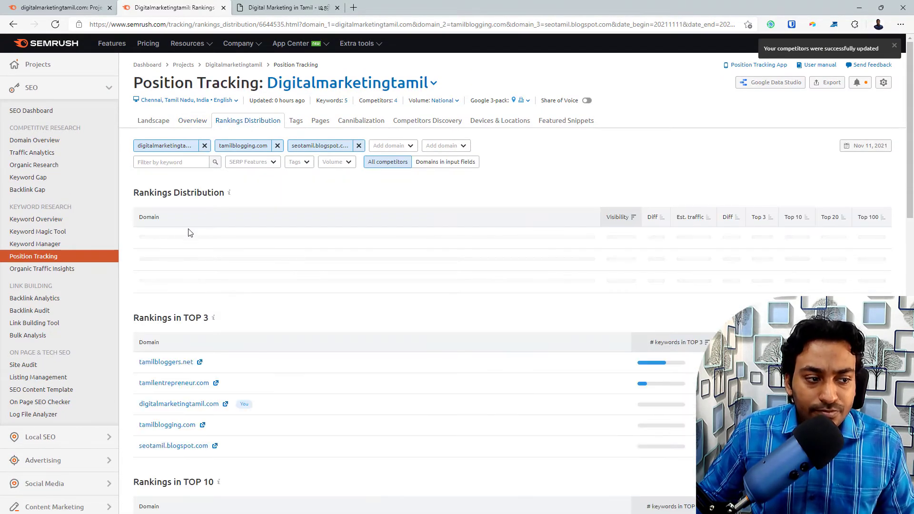
scroll(187, 204, "down", 2)
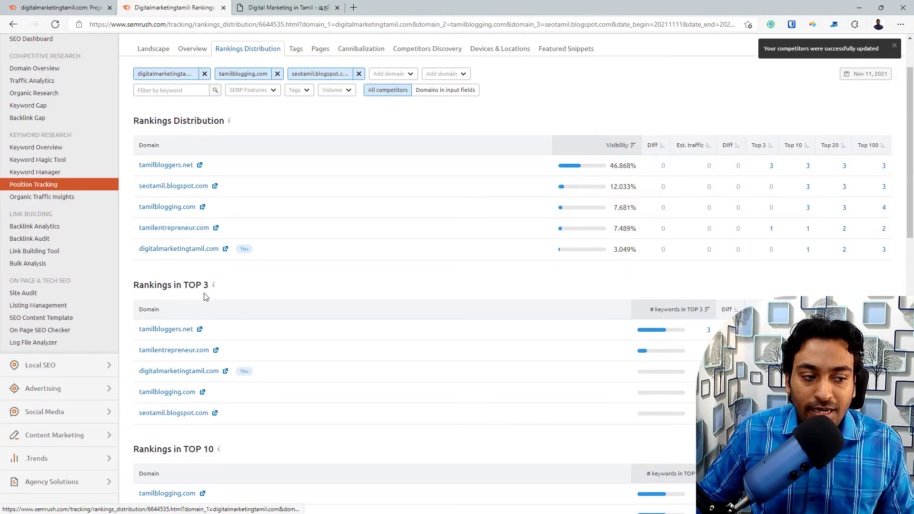
scroll(207, 289, "down", 6)
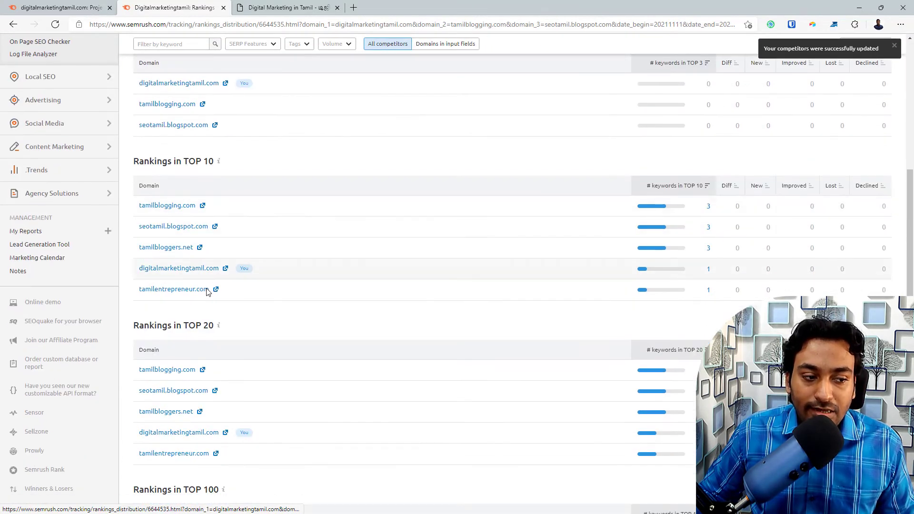
scroll(206, 305, "down", 5)
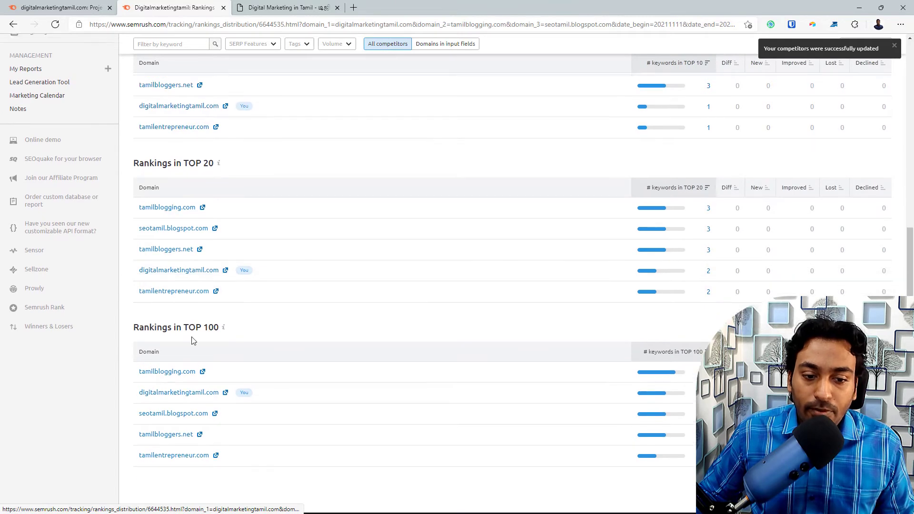
scroll(190, 333, "up", 2)
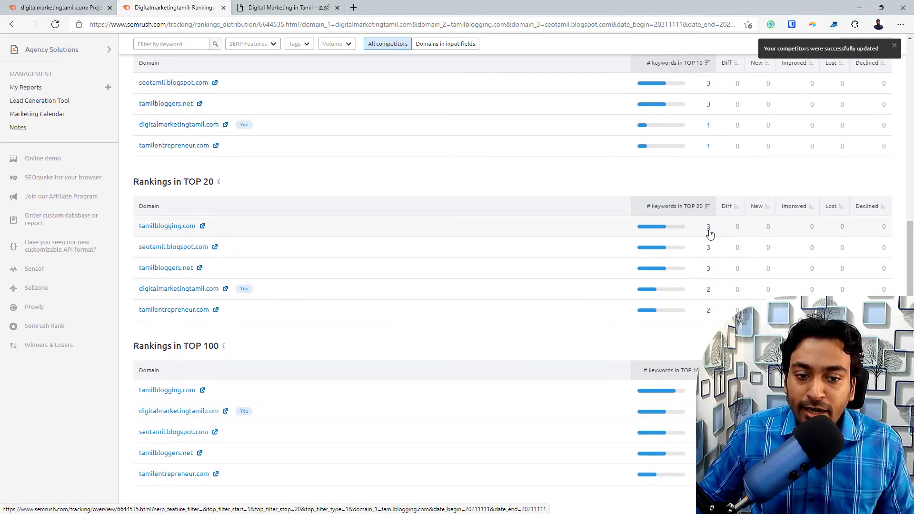
scroll(709, 233, "up", 10)
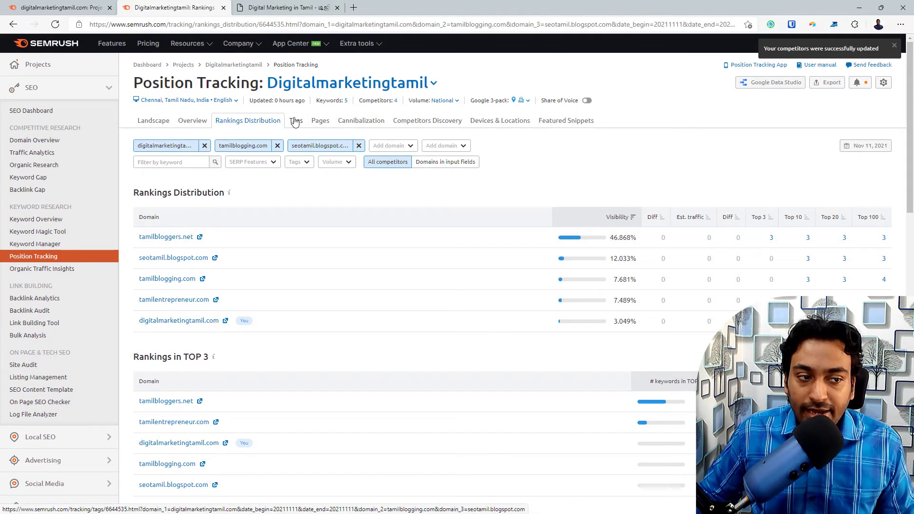
Step: Look through the Tags, Pages and Cannibalization reports of the position tracking project
left_click(296, 122)
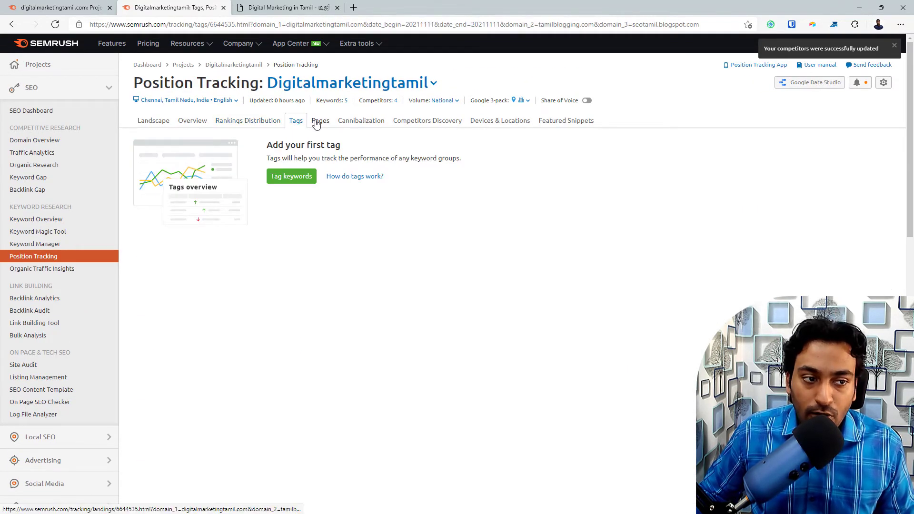
left_click(316, 123)
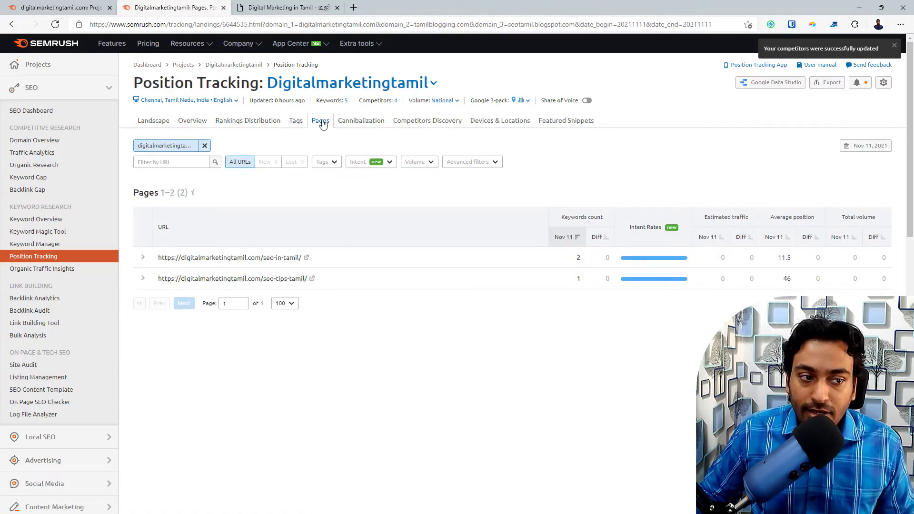
left_click(355, 123)
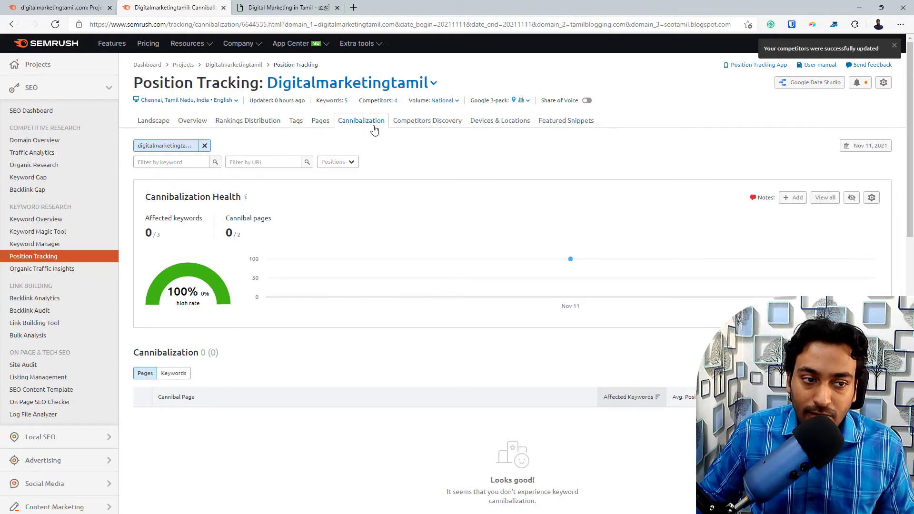
Step: Examine the Competitors Discovery report, checking udemy.com and tamilblogging.com on the Competition Map and the list of competing domains
left_click(408, 125)
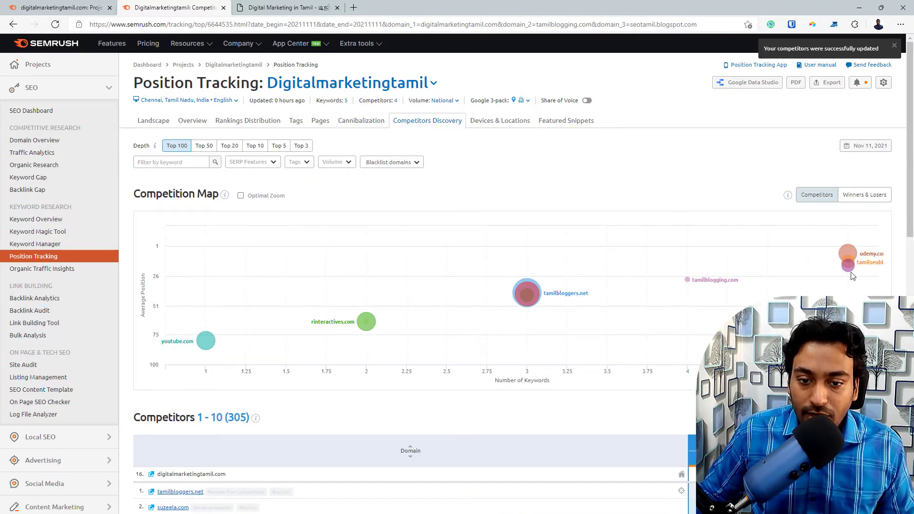
scroll(852, 200, "down", 2)
mouse_move(860, 193)
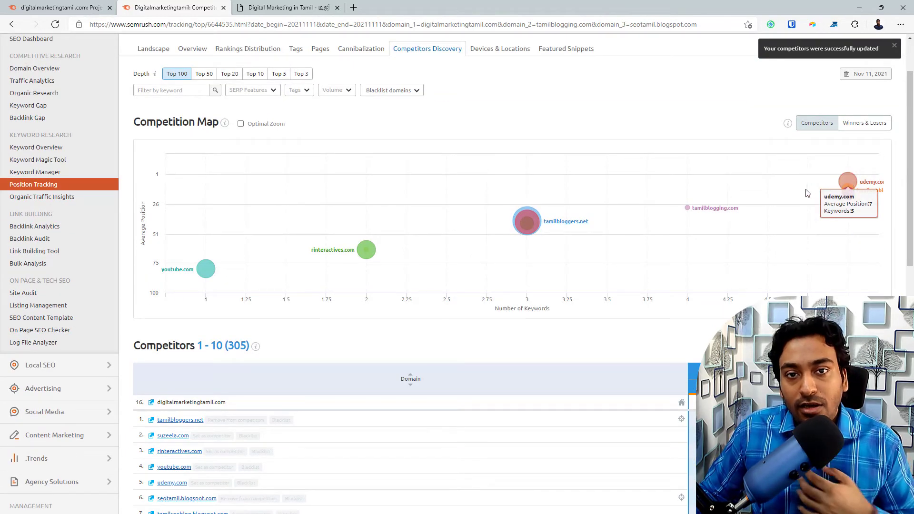
mouse_move(724, 208)
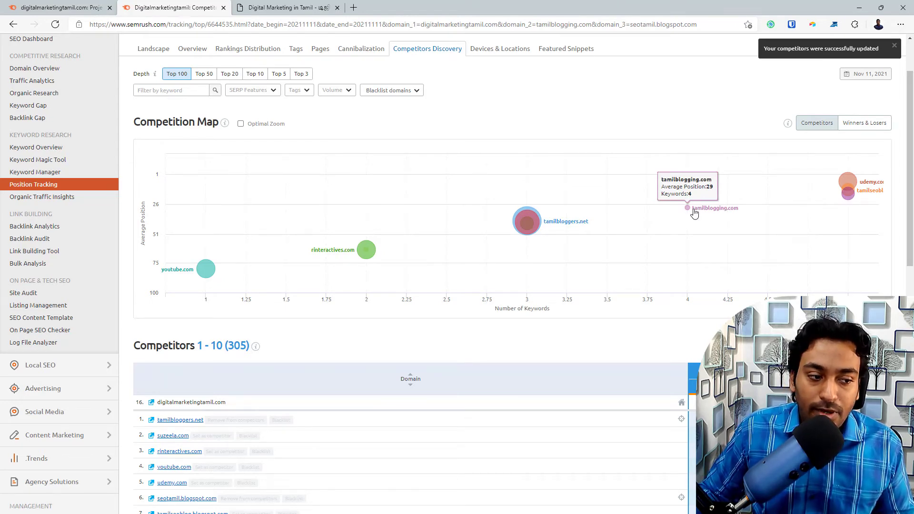
scroll(228, 299, "down", 2)
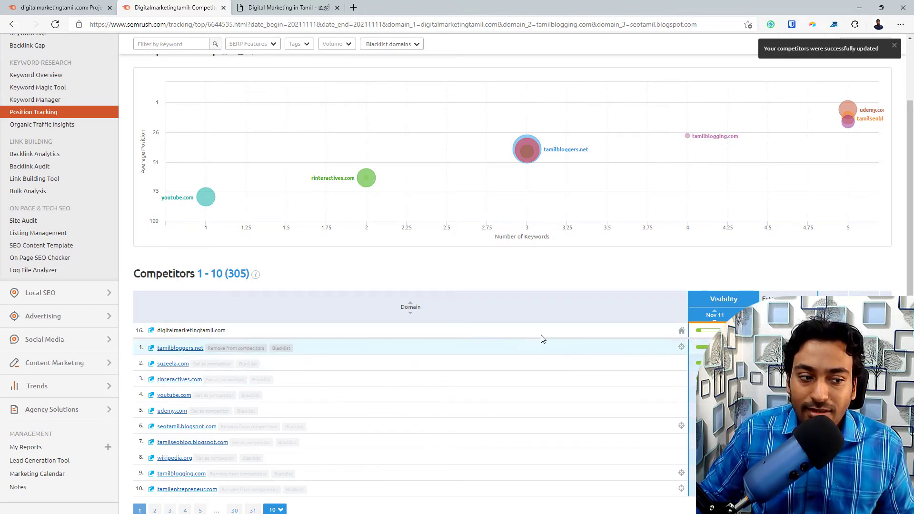
scroll(510, 320, "down", 8)
scroll(510, 320, "up", 8)
scroll(510, 323, "up", 3)
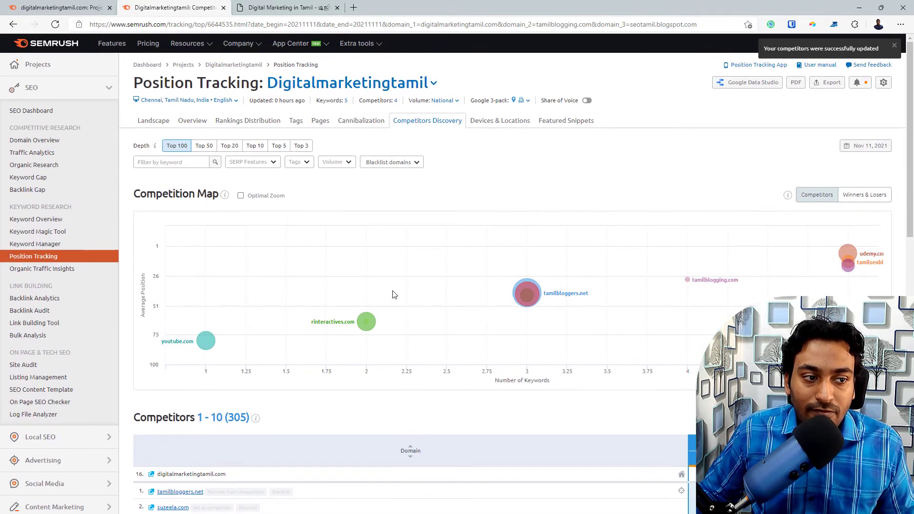
Step: View the new target form in Devices & Locations without saving it, and open the Featured Snippets report
left_click(482, 131)
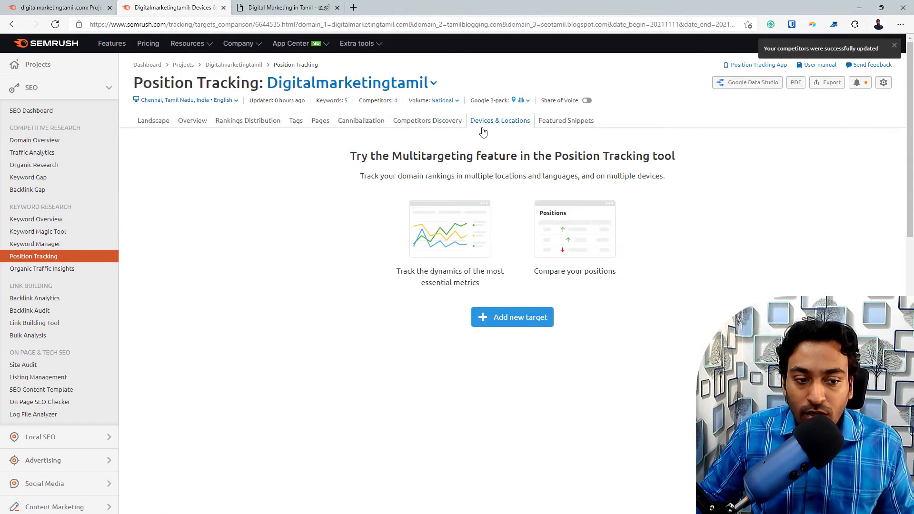
left_click(504, 323)
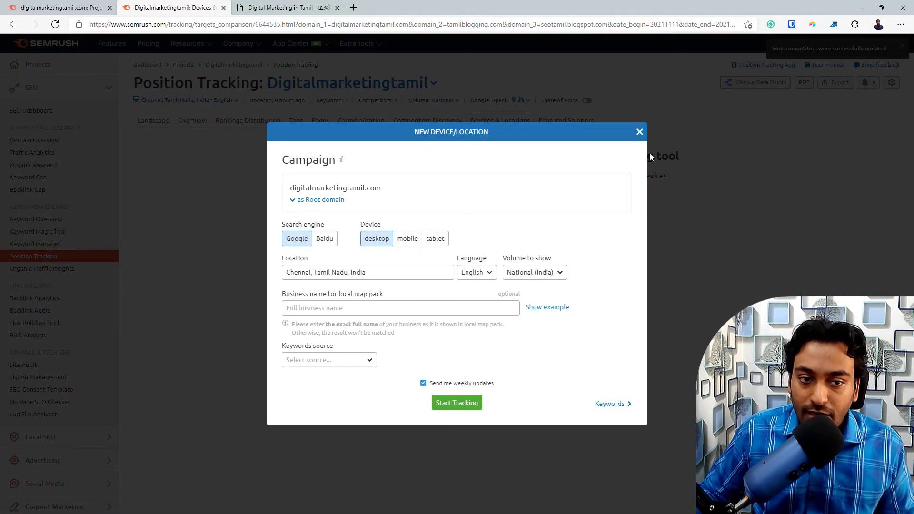
left_click(640, 132)
left_click(575, 126)
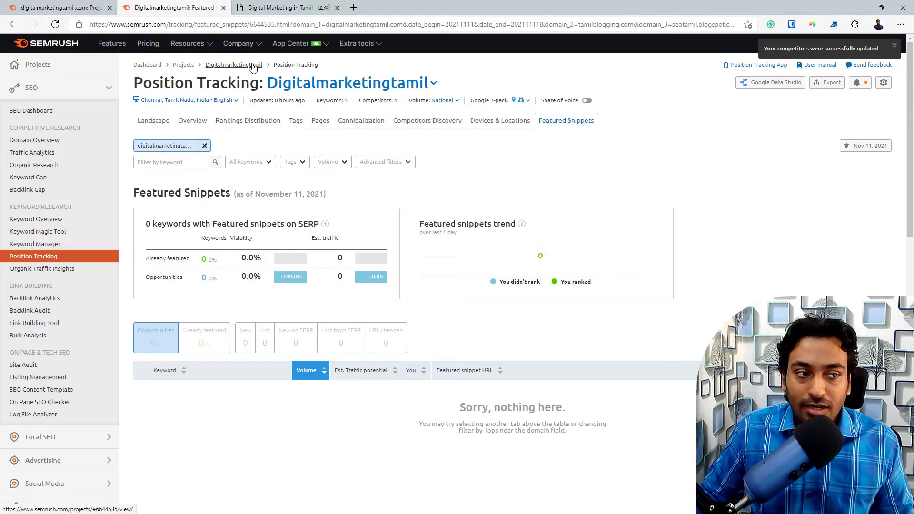
Step: Close the Position Tracking report and open the project's Site Audit report in a new browser tab
left_click(223, 8)
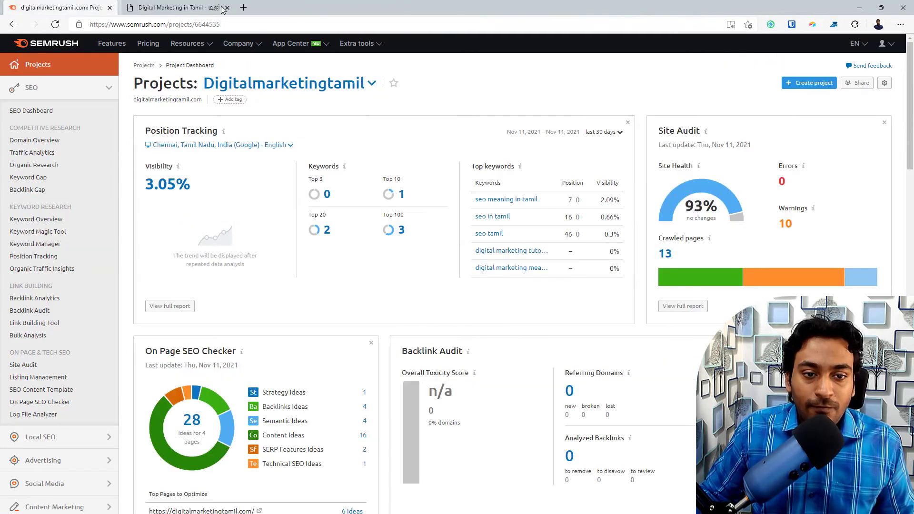
right_click(685, 132)
left_click(694, 140)
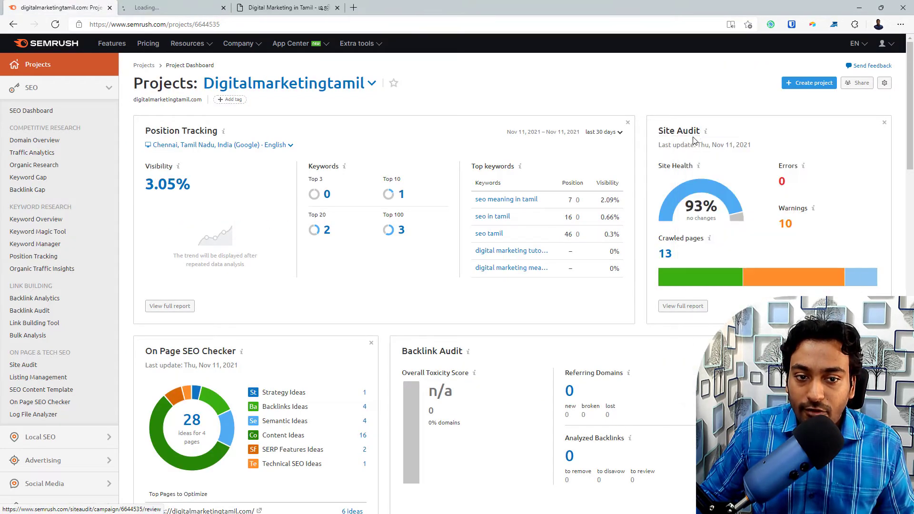
left_click(181, 5)
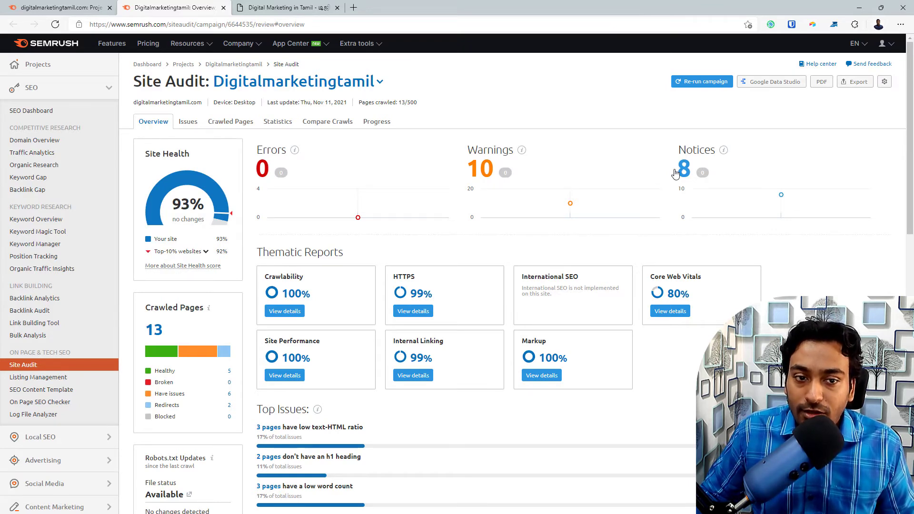
Step: Review the Site Audit overview, including its thematic reports and top issues, and open the full list of issues
scroll(674, 173, "down", 1)
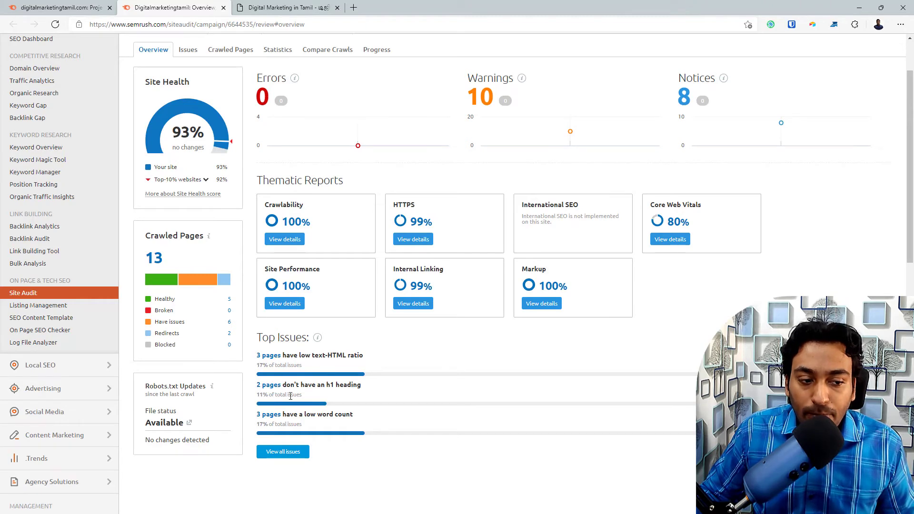
scroll(330, 431, "up", 2)
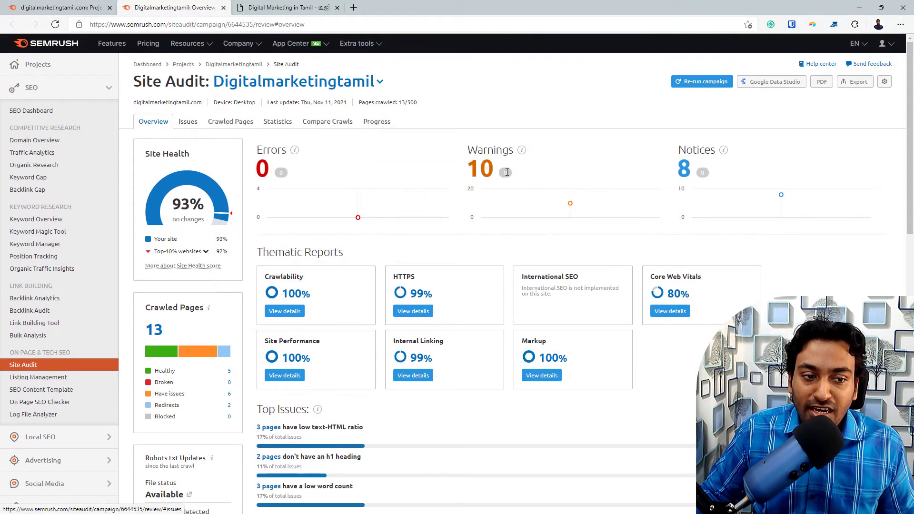
left_click(182, 125)
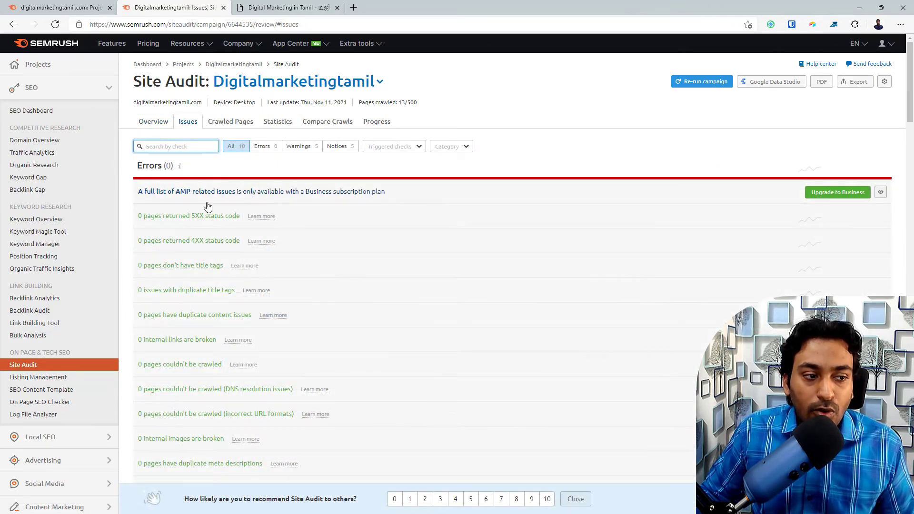
Step: Look through the list of site issues, and view the Crawled Pages report by page and by site structure
scroll(199, 203, "down", 1)
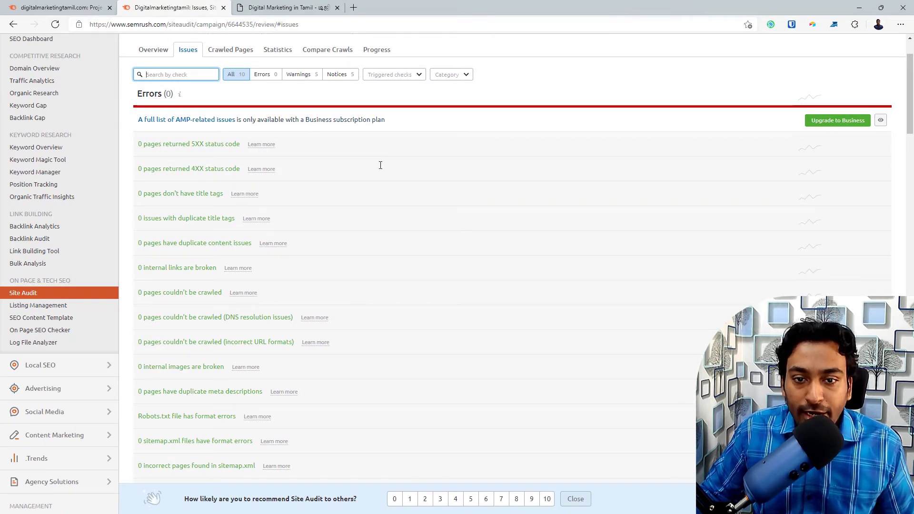
scroll(319, 154, "up", 2)
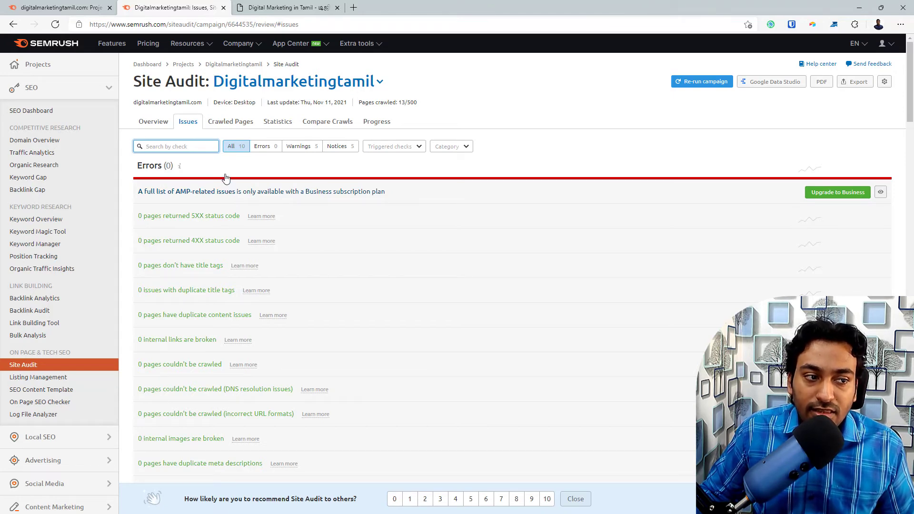
left_click(234, 122)
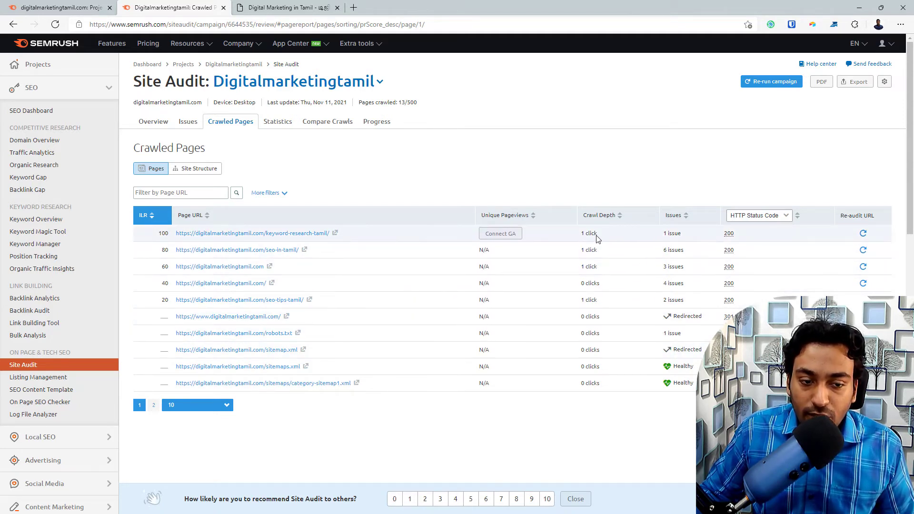
left_click(187, 170)
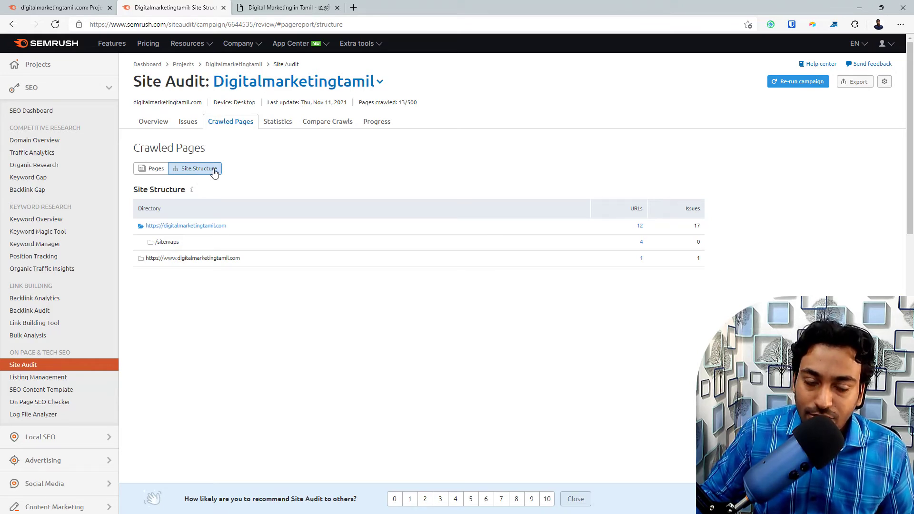
Step: Review the Site Audit statistics as a list and as graphs
left_click(270, 126)
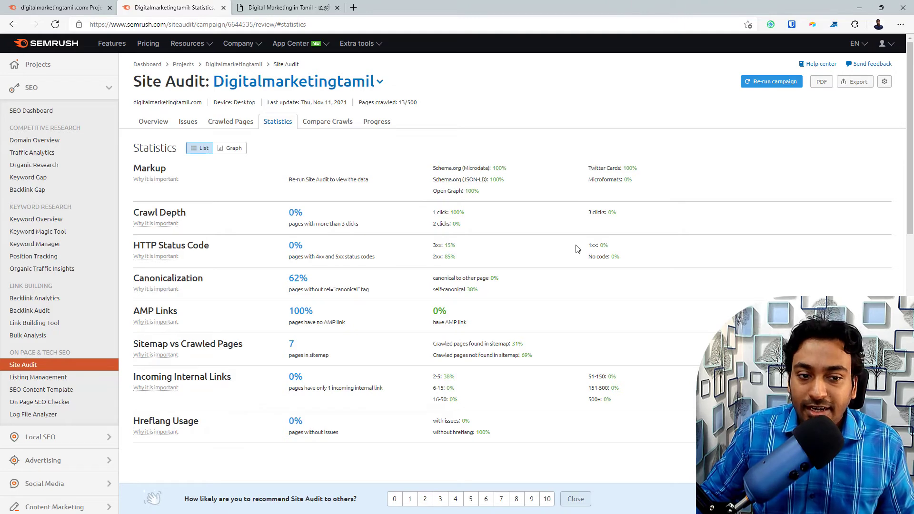
scroll(577, 248, "down", 2)
scroll(577, 248, "up", 2)
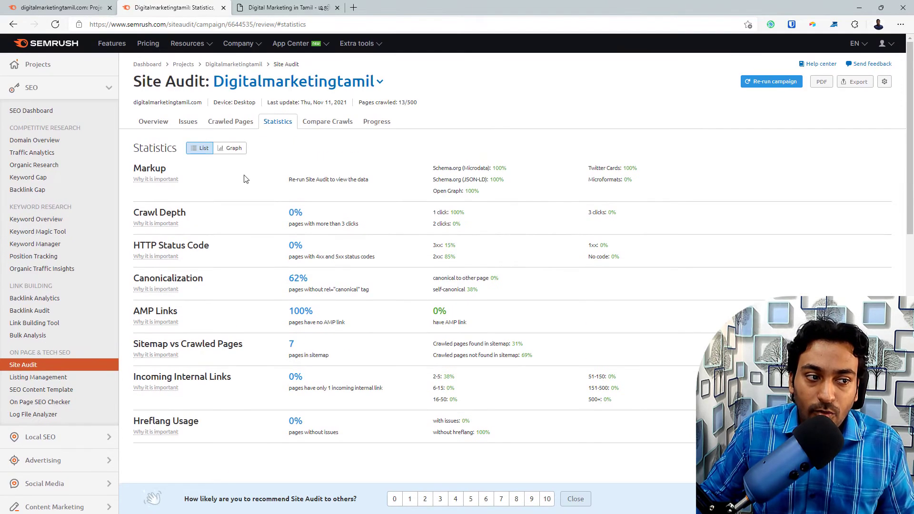
left_click(232, 149)
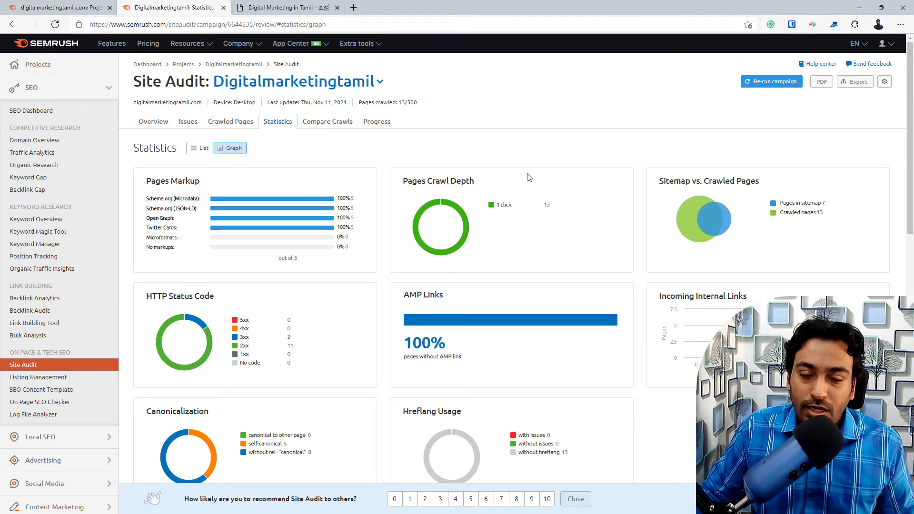
scroll(527, 176, "down", 3)
scroll(526, 177, "up", 3)
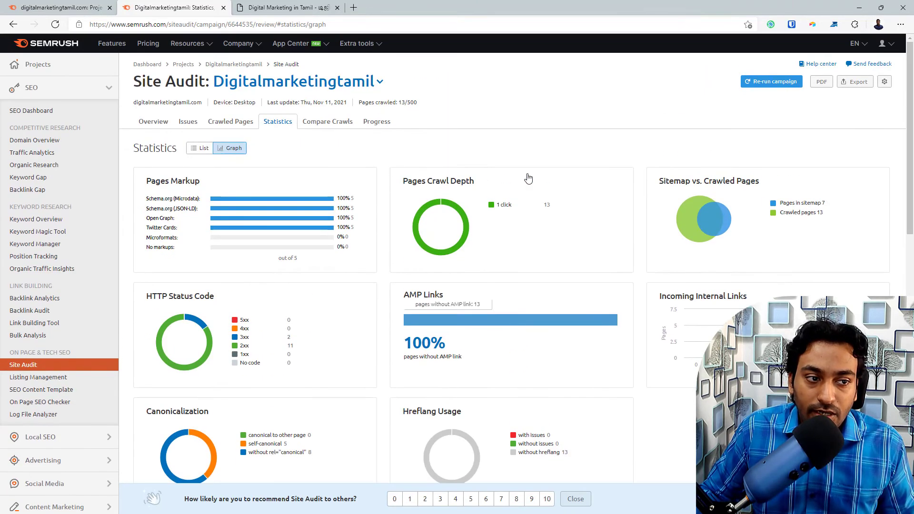
Step: Open the crawl comparison, and examine the Progress report's historical chart with its selectable errors, warnings and notices
left_click(323, 123)
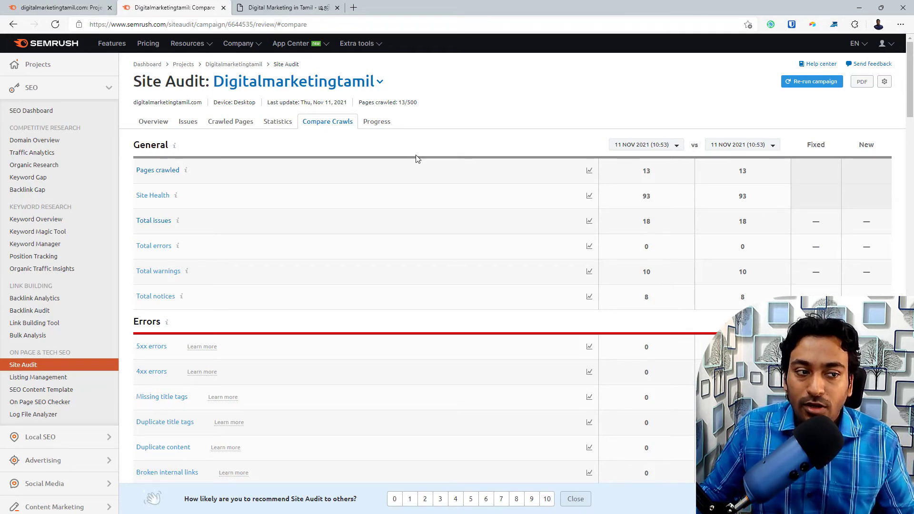
left_click(377, 121)
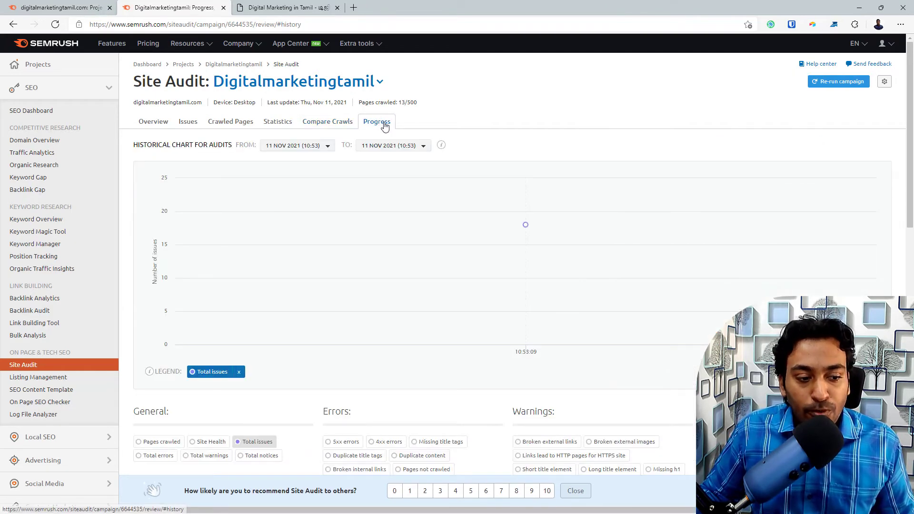
scroll(417, 238, "down", 2)
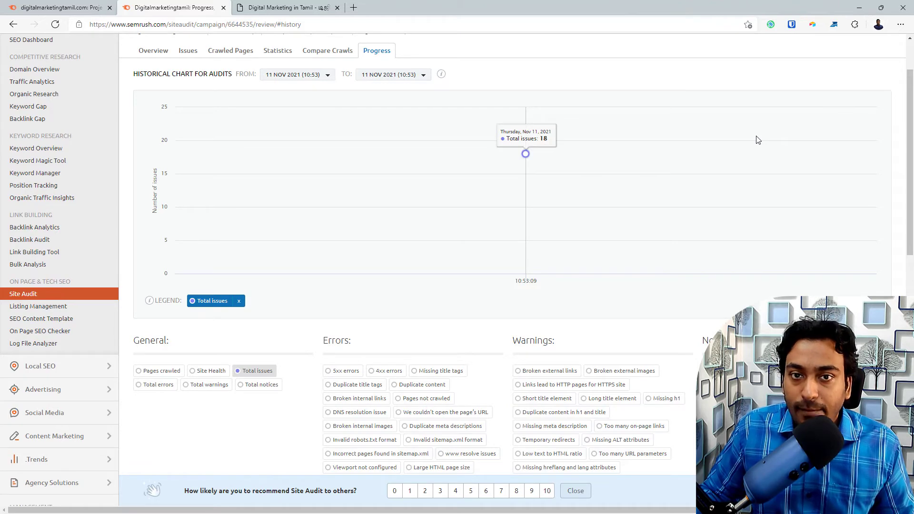
scroll(679, 259, "down", 6)
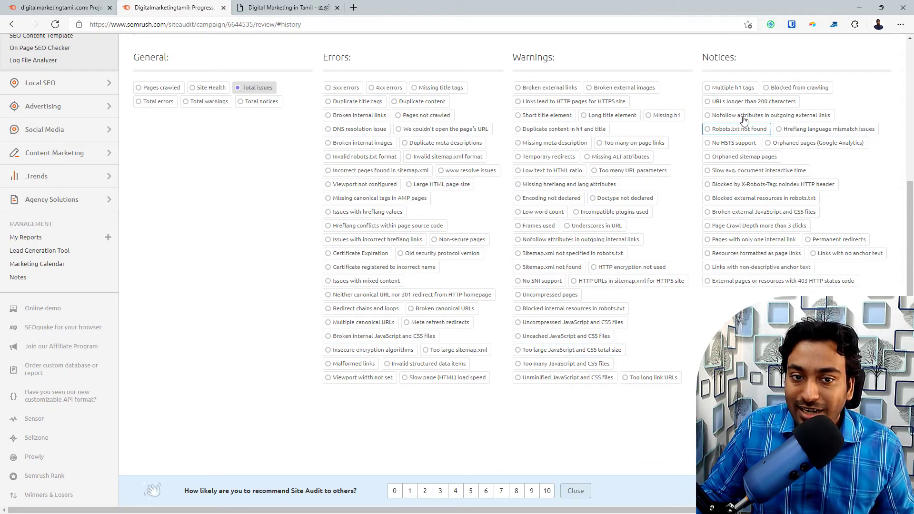
scroll(411, 136, "up", 2)
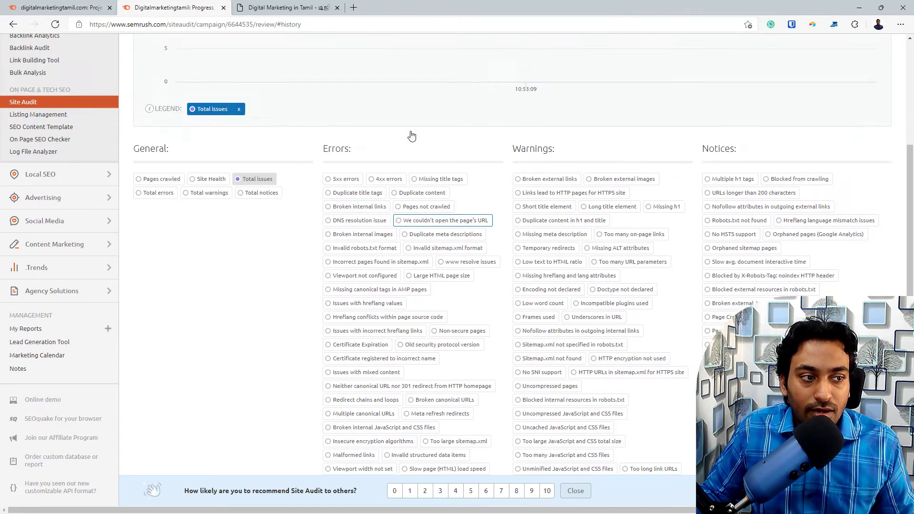
scroll(411, 137, "up", 5)
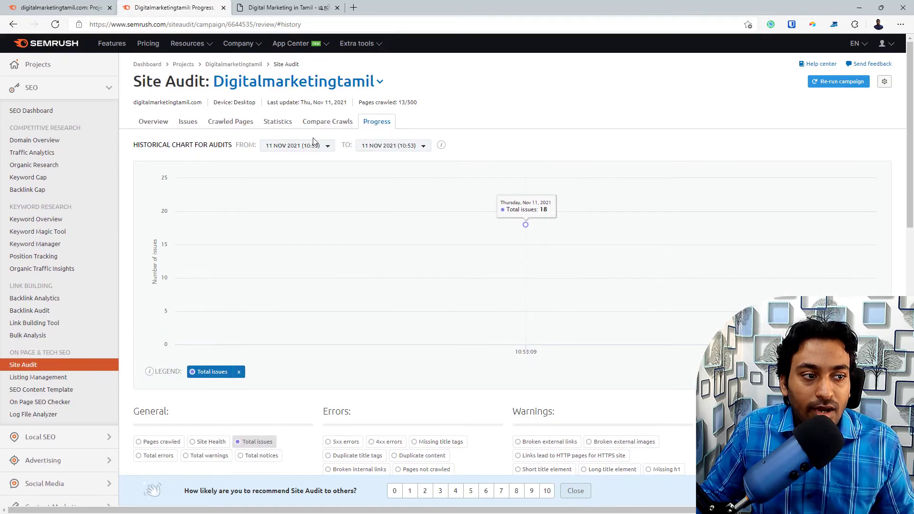
Step: Return to the Digitalmarketingtamil project dashboard, and review the On Page SEO Checker overview with its total ideas and top pages to optimize
left_click(229, 65)
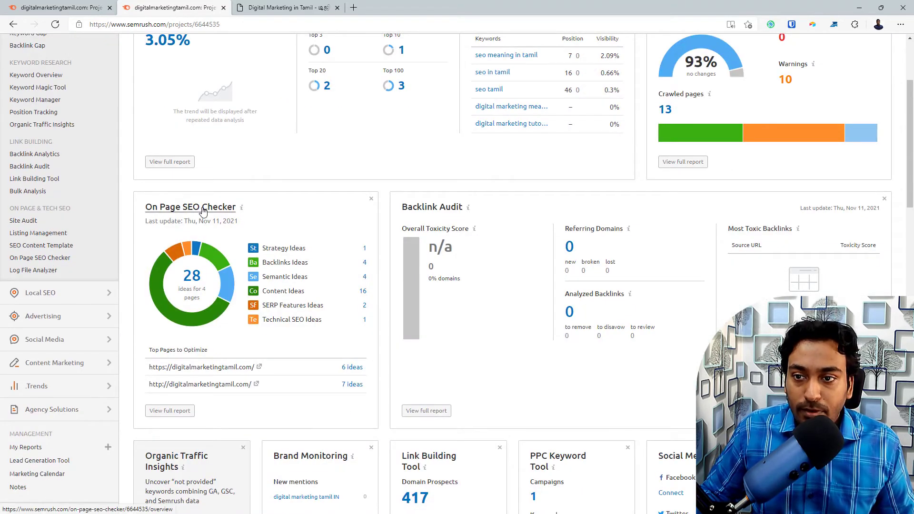
left_click(204, 209)
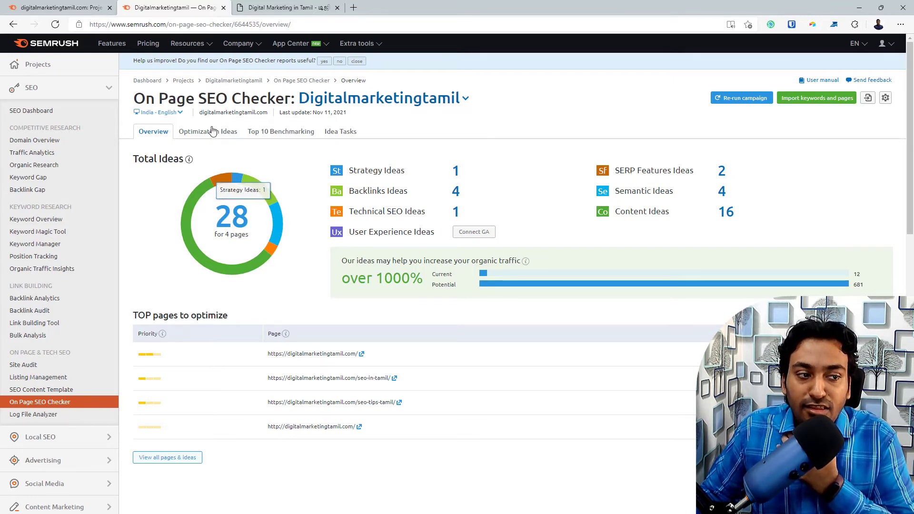
mouse_move(217, 187)
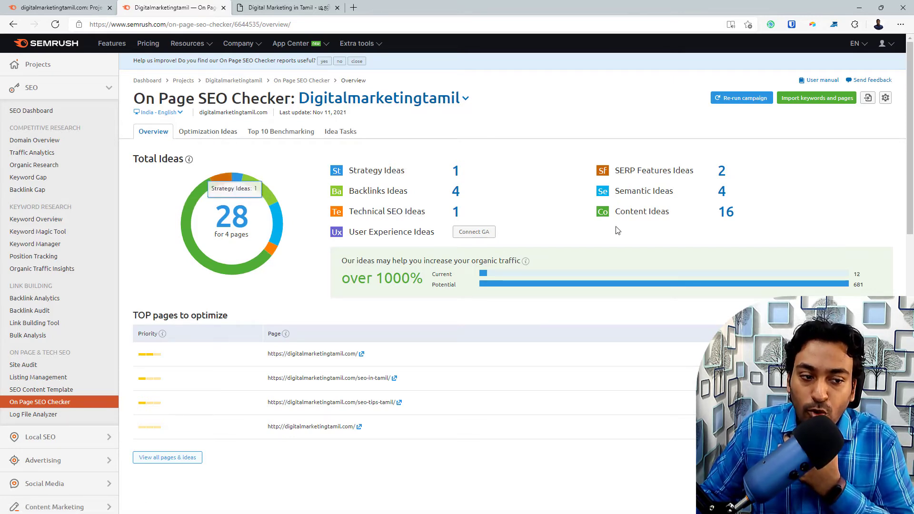
scroll(207, 261, "down", 2)
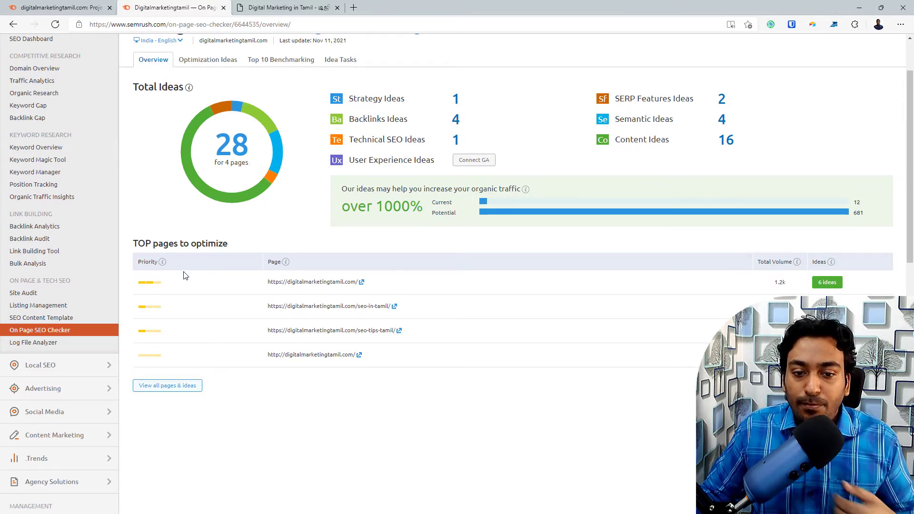
scroll(195, 284, "up", 2)
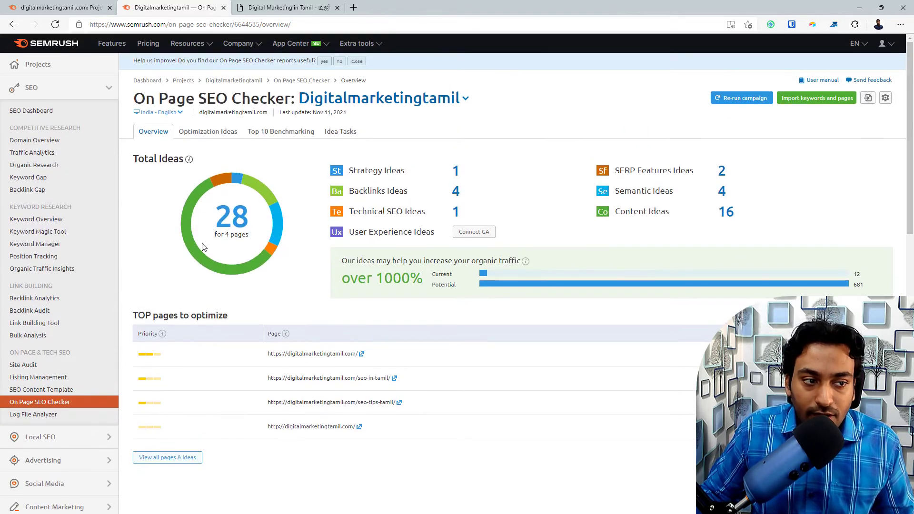
Step: Open the optimization ideas for the /seo-in-tamil/ landing page and review its strategy, SERP features, content and semantic suggestions
left_click(214, 137)
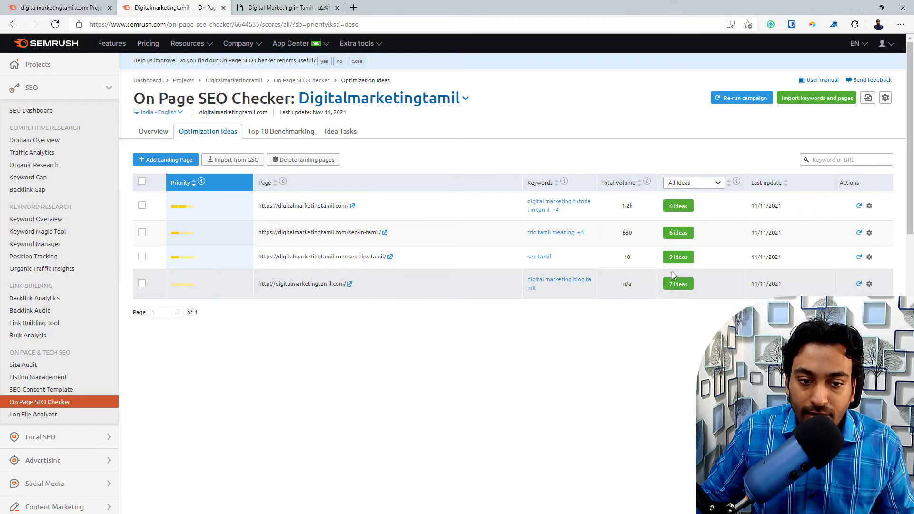
left_click(676, 233)
scroll(239, 209, "down", 2)
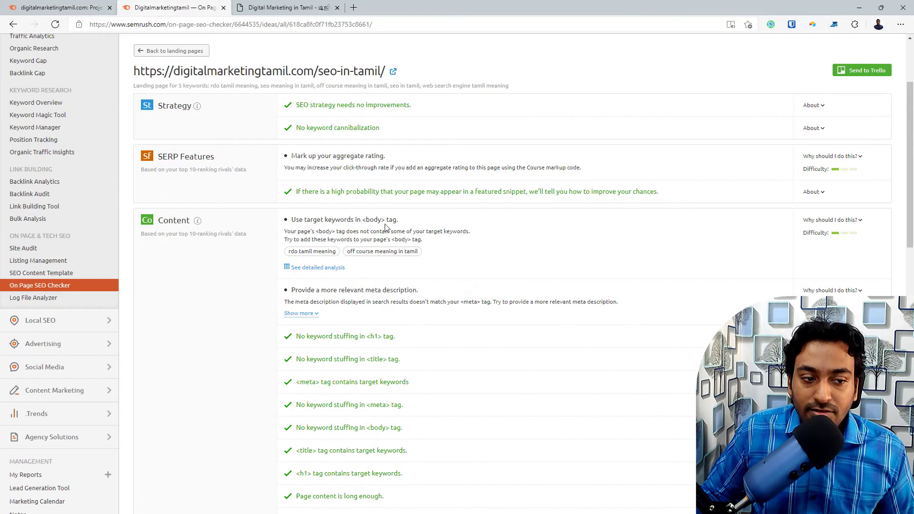
scroll(386, 234, "down", 5)
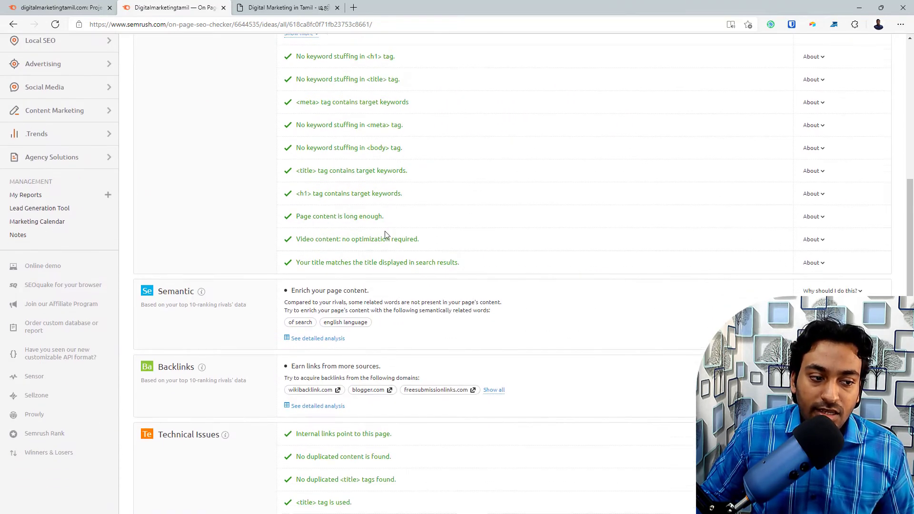
scroll(386, 234, "down", 2)
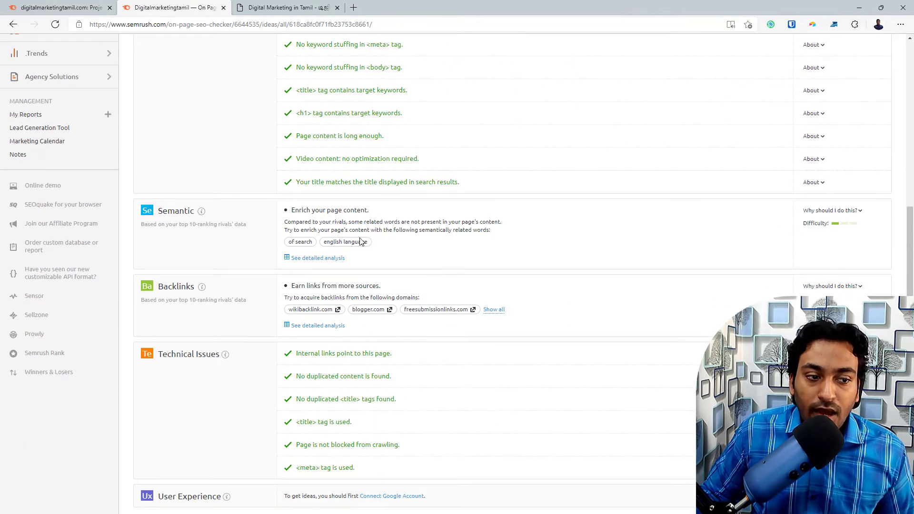
Step: View the detailed semantic analysis of related words from the top 10 competitors, and return to the page's list of ideas
left_click(328, 260)
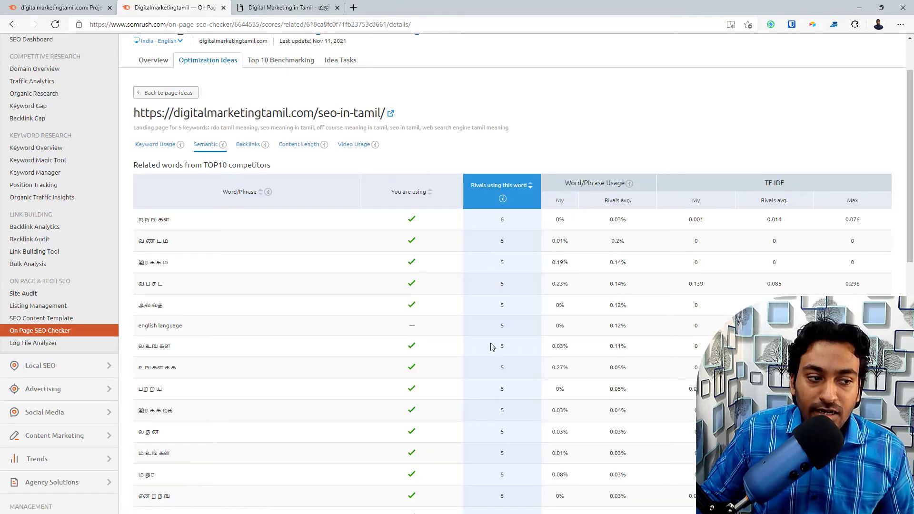
left_click(13, 25)
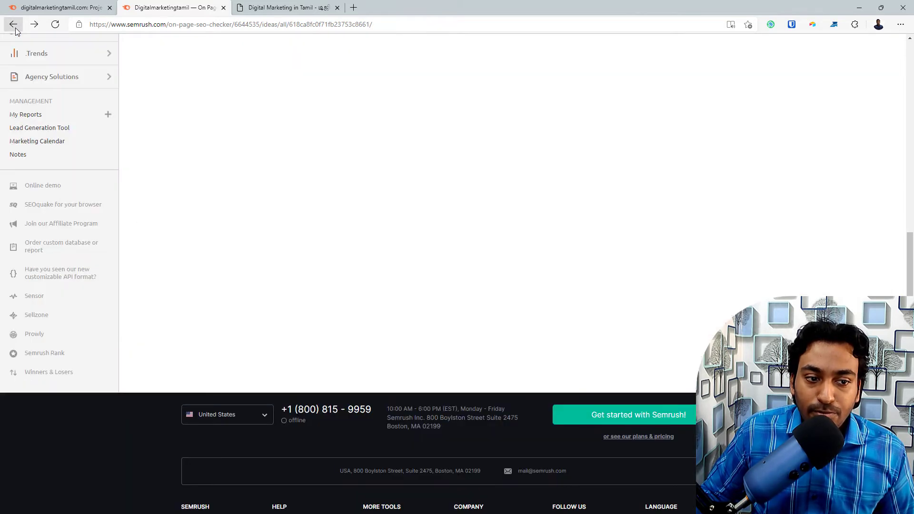
scroll(352, 191, "up", 5)
scroll(345, 230, "down", 7)
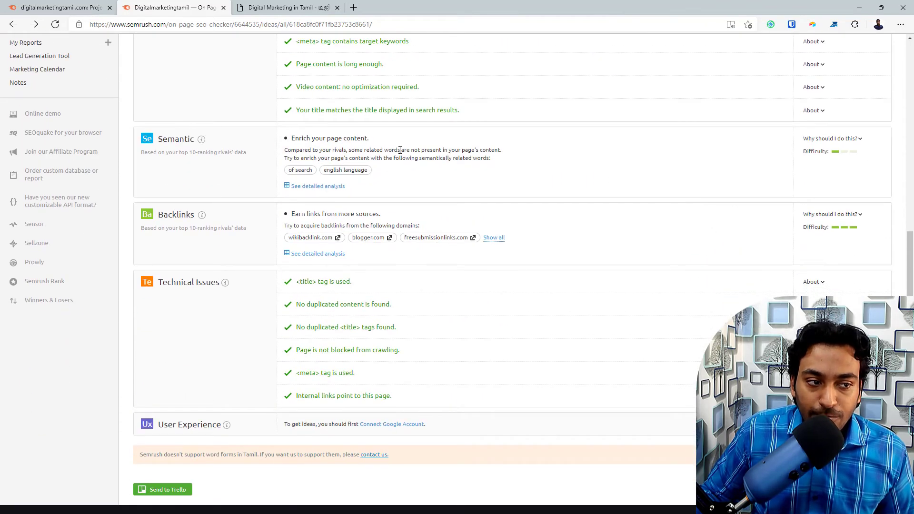
Step: Read why the page's content should be semantically enriched, and check the remaining backlink and technical suggestions
left_click(856, 139)
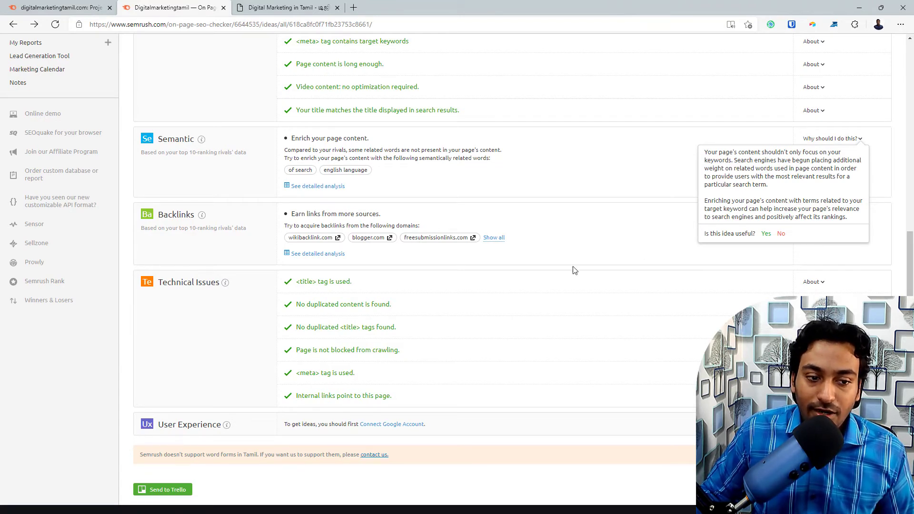
left_click(559, 268)
scroll(559, 268, "down", 2)
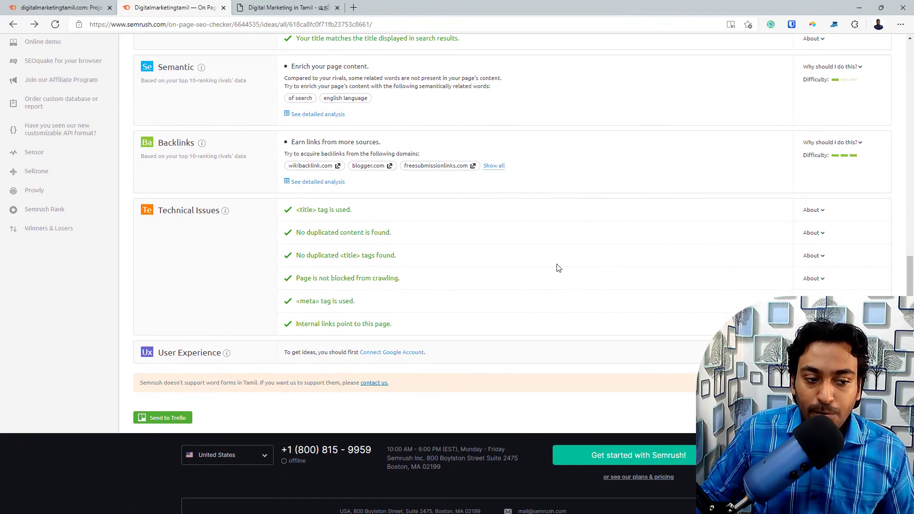
scroll(558, 268, "up", 5)
scroll(558, 268, "up", 7)
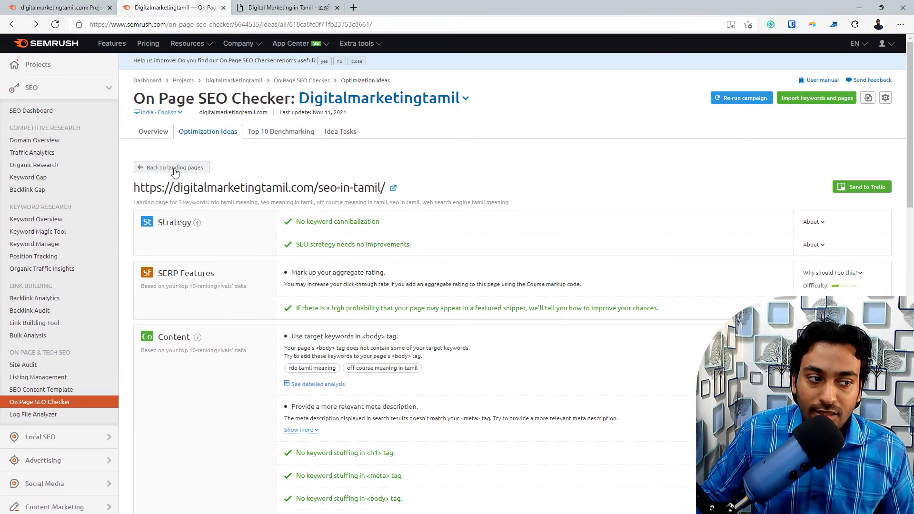
Step: Return to the landing page list, review the Top 10 Benchmarking analysis for the target keywords, and open Idea Tasks
left_click(210, 133)
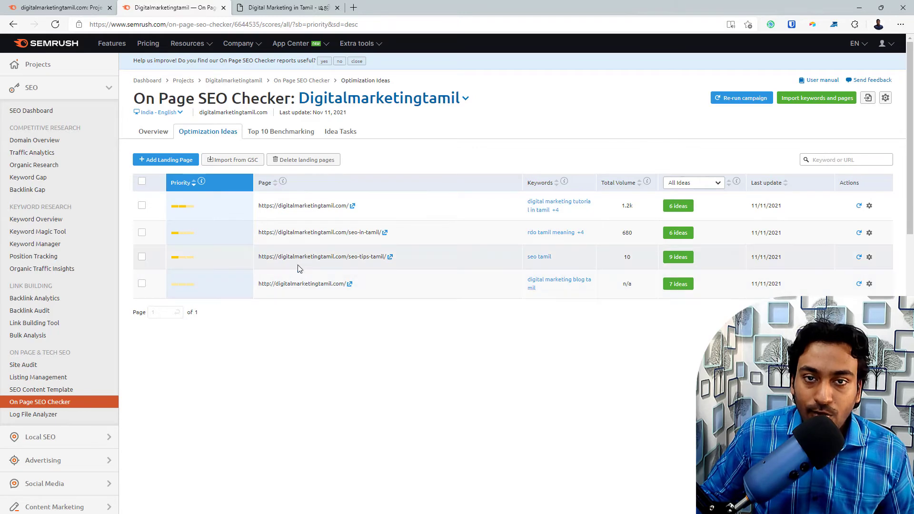
left_click(258, 139)
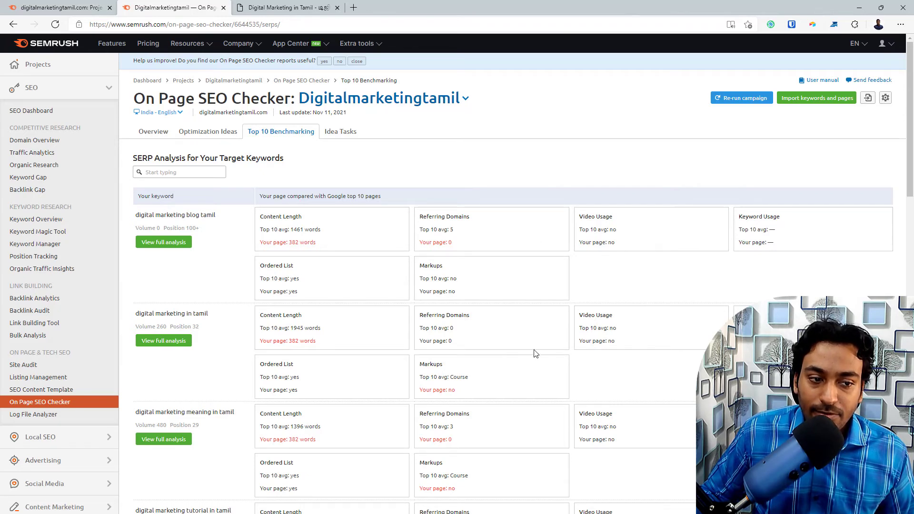
scroll(518, 359, "down", 3)
scroll(518, 359, "up", 3)
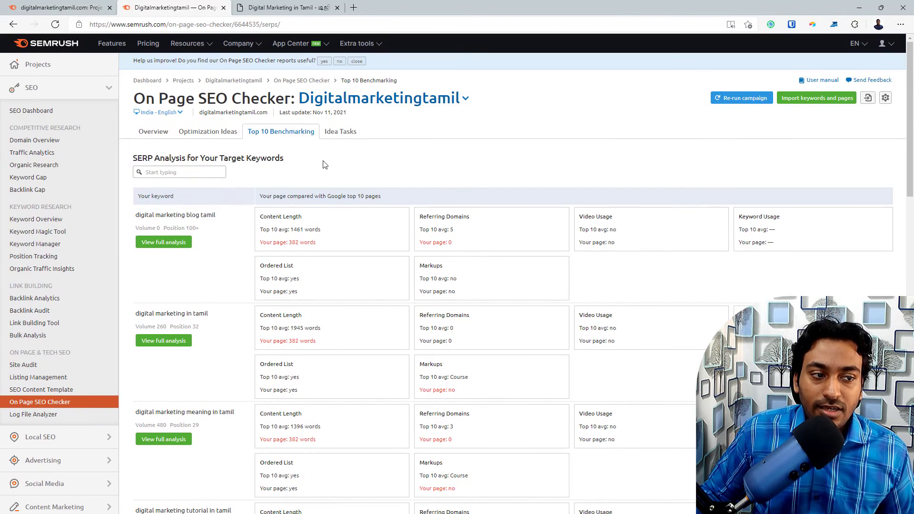
left_click(340, 135)
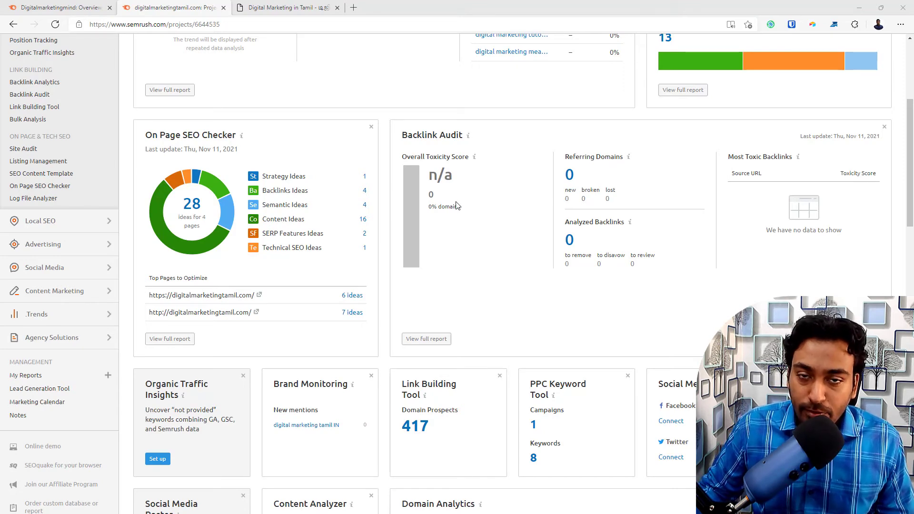
Step: View the Backlink Audit overview of the Digitalmarketingmind project, and switch back to the Digitalmarketingtamil project dashboard
left_click(39, 5)
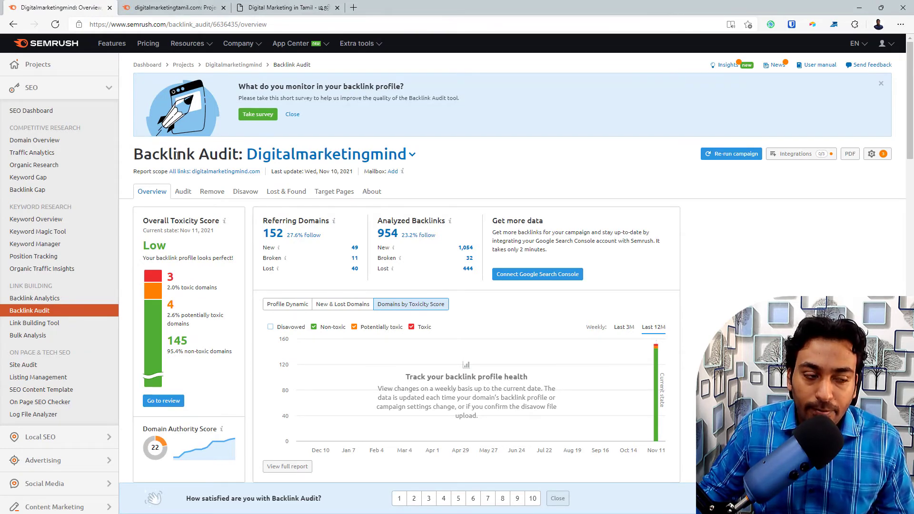
left_click(161, 9)
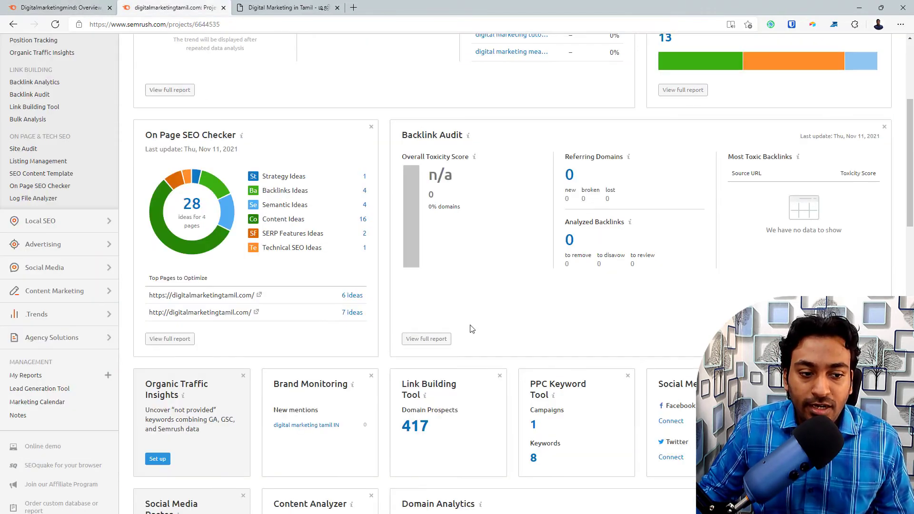
Step: Switch to the Digitalmarketingmind Backlink Audit and review its toxicity score, referring domains, analyzed backlinks and backlinks to review
left_click(94, 5)
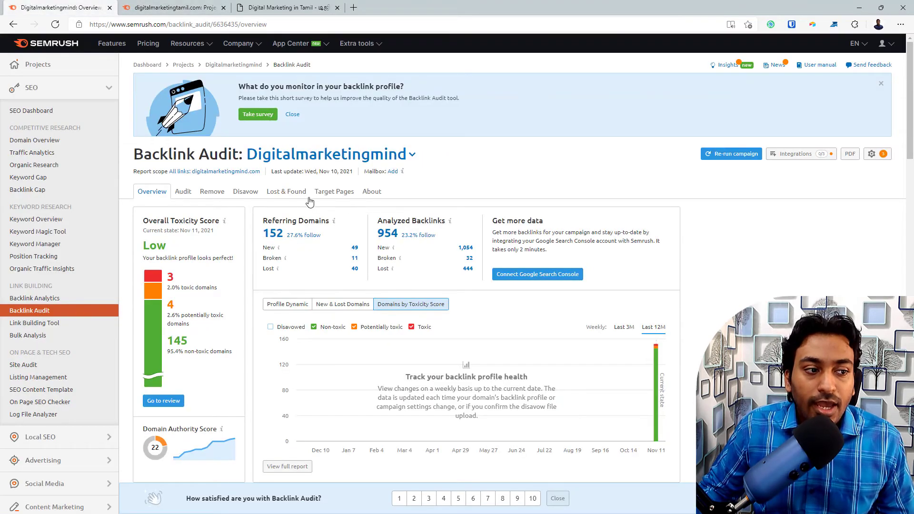
scroll(289, 201, "down", 2)
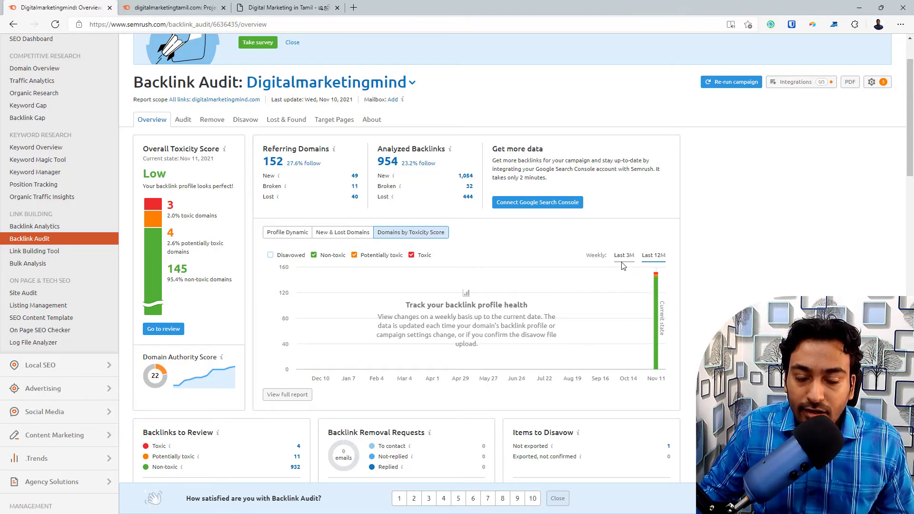
scroll(623, 266, "down", 6)
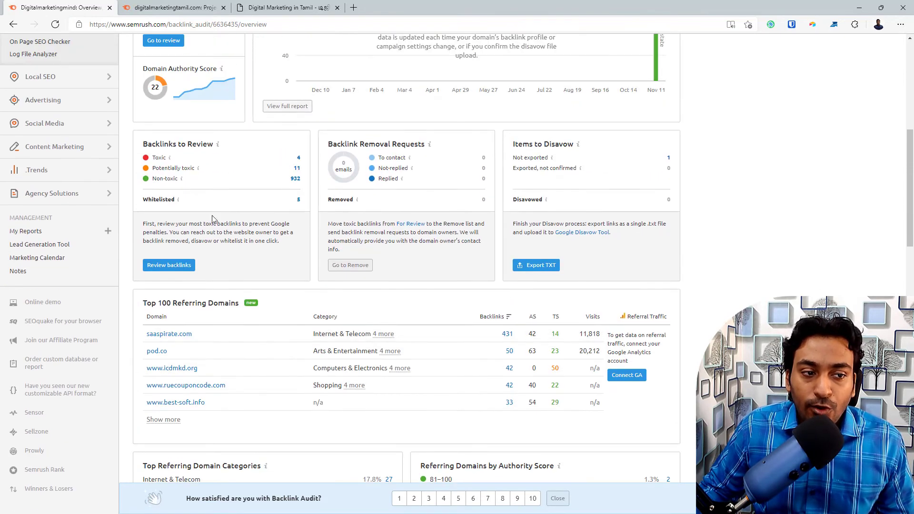
scroll(202, 212, "up", 8)
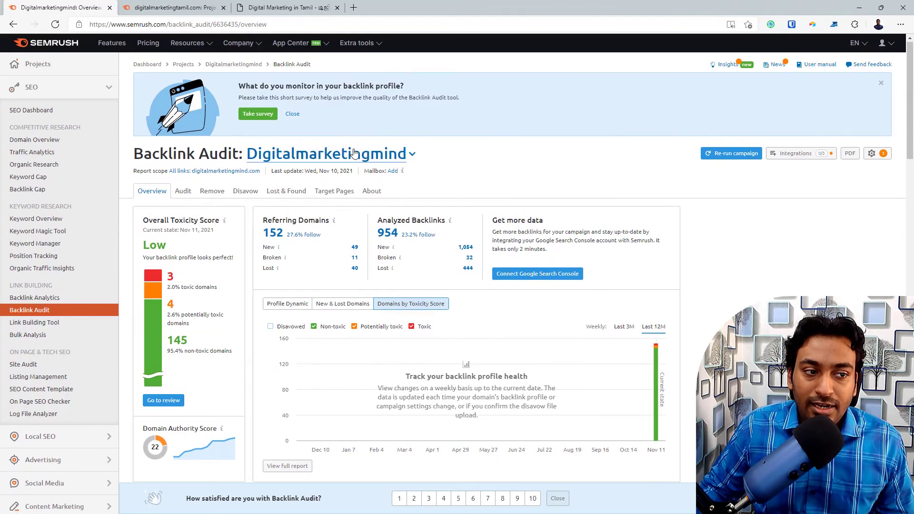
Step: Examine the overview's top referring domains, domain categories, authority scores, anchor types, top anchors and top target pages
scroll(265, 217, "down", 9)
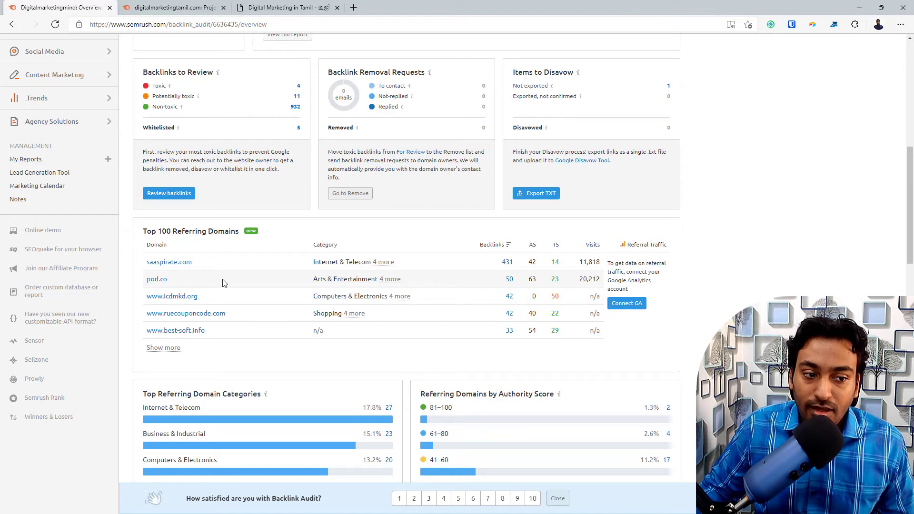
scroll(224, 282, "down", 3)
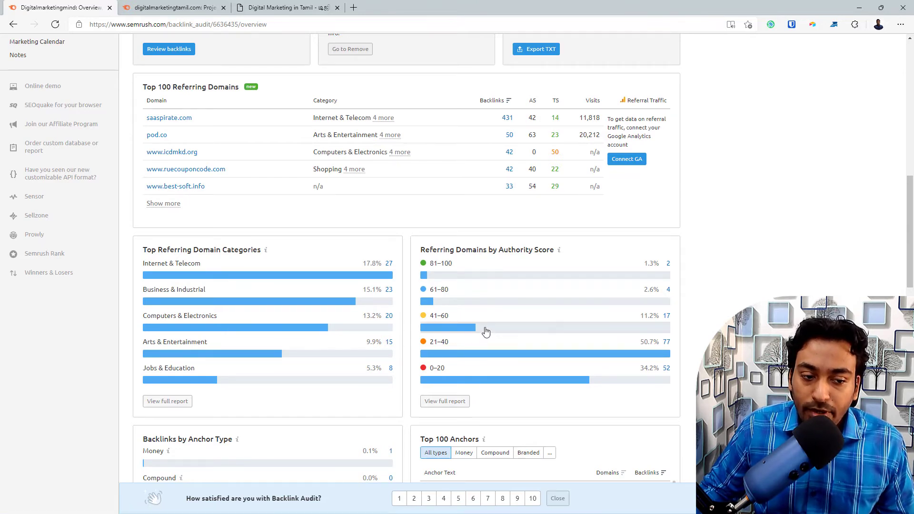
scroll(483, 321, "down", 5)
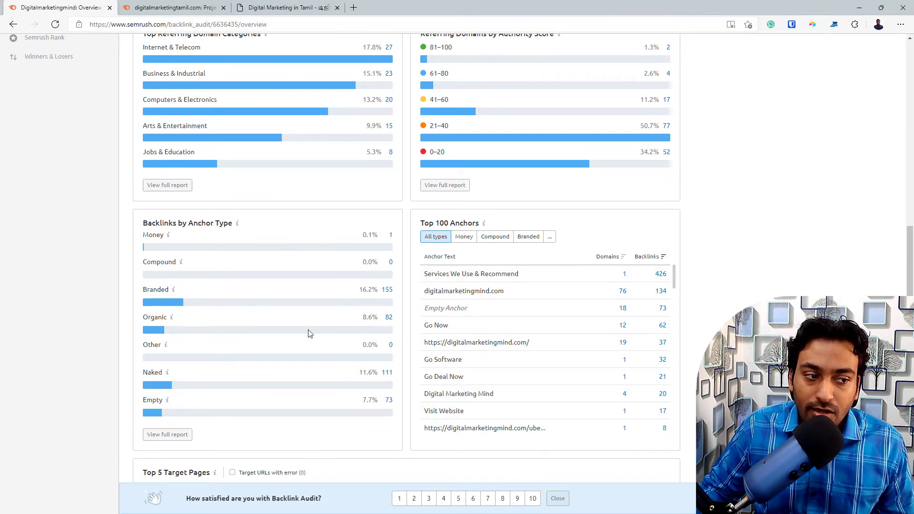
scroll(213, 263, "down", 3)
scroll(214, 262, "down", 2)
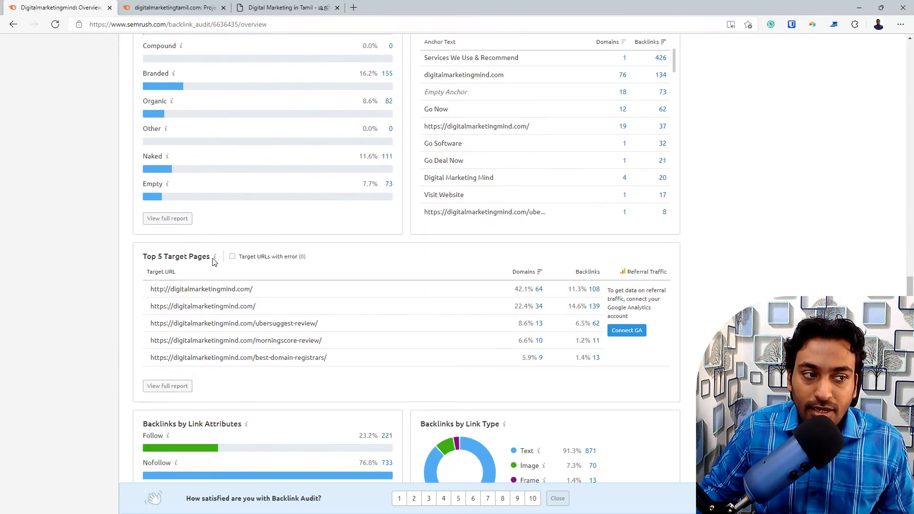
scroll(215, 262, "up", 2)
scroll(218, 346, "down", 2)
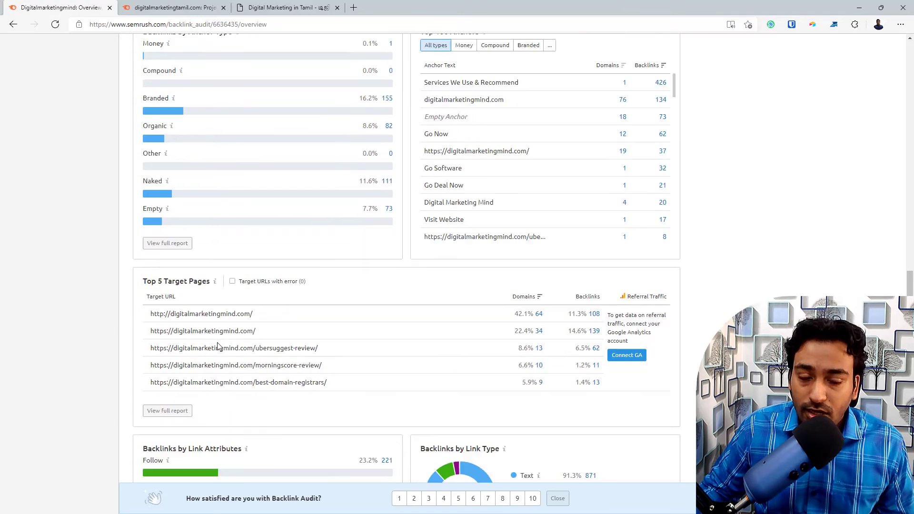
scroll(216, 343, "up", 15)
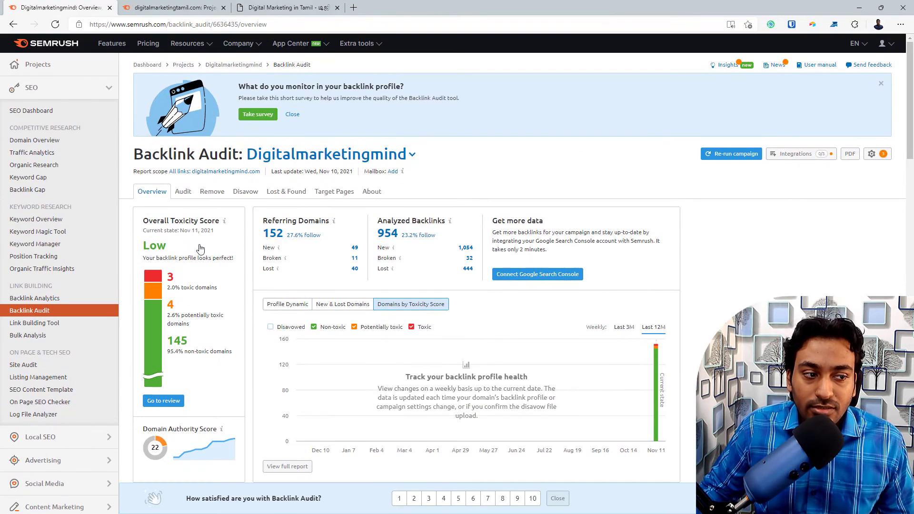
Step: From the Audit report's for-review list, move the mytechs.live domain to the Remove list and the gamesbx3.tech domain to the Disavow list
left_click(182, 191)
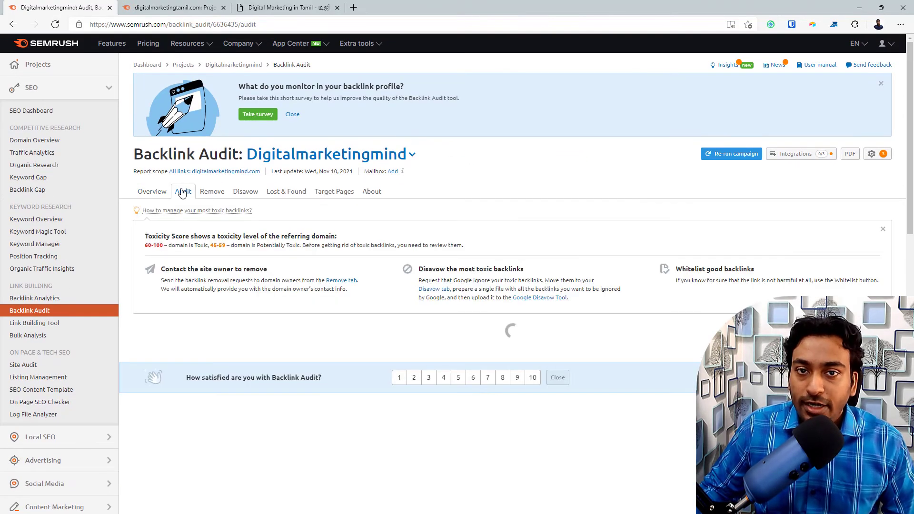
scroll(183, 191, "down", 2)
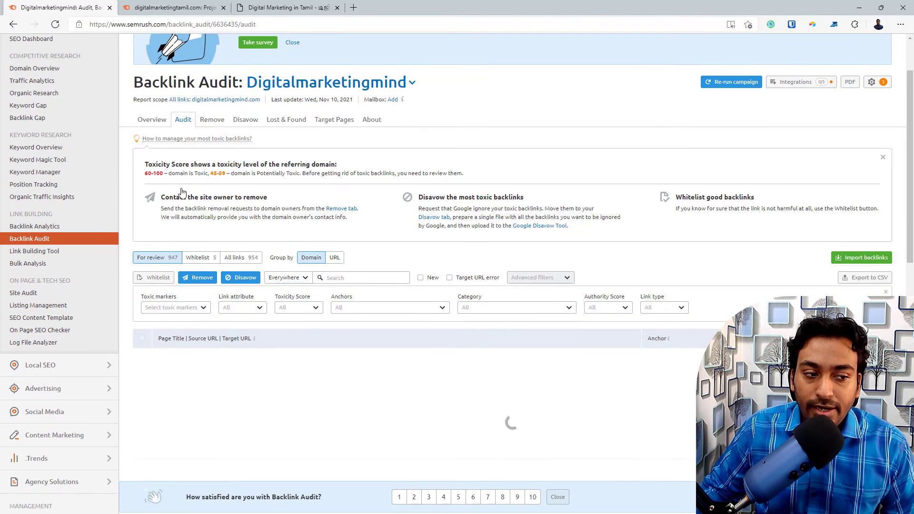
scroll(183, 191, "down", 2)
scroll(182, 191, "down", 2)
scroll(182, 191, "down", 2)
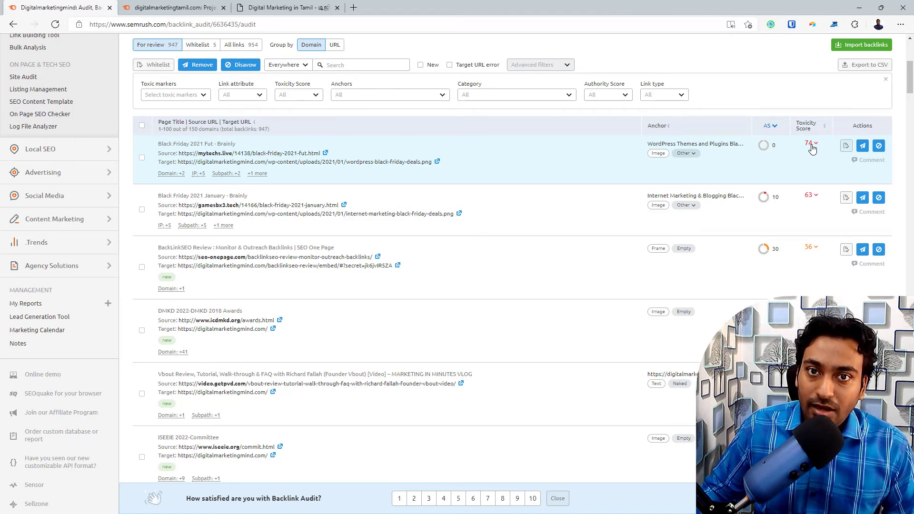
left_click(862, 146)
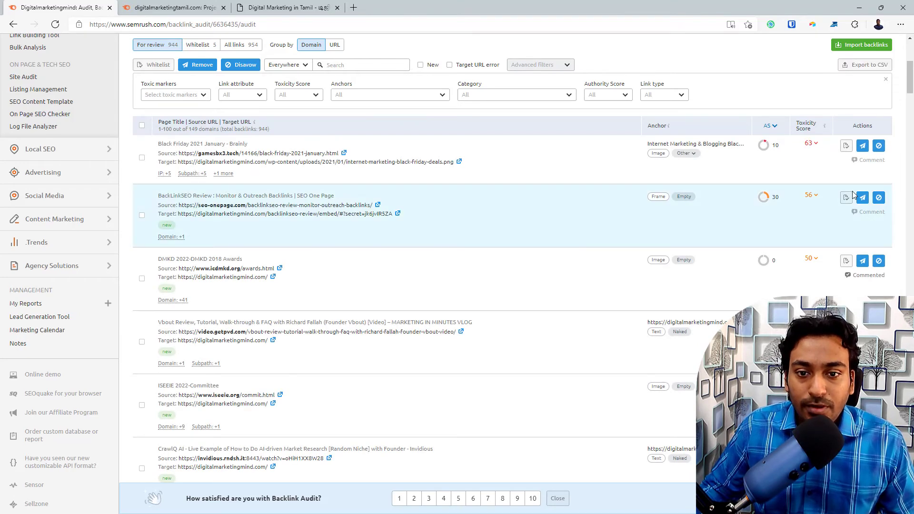
left_click(878, 147)
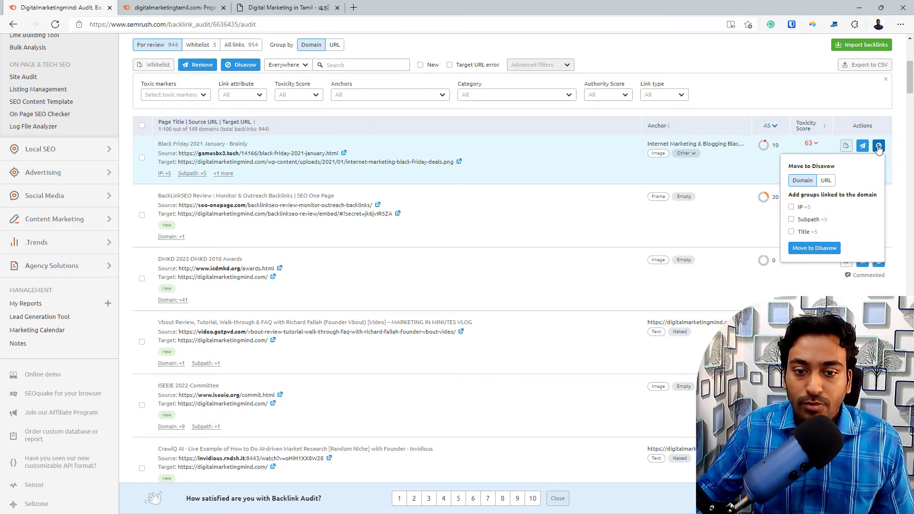
left_click(818, 251)
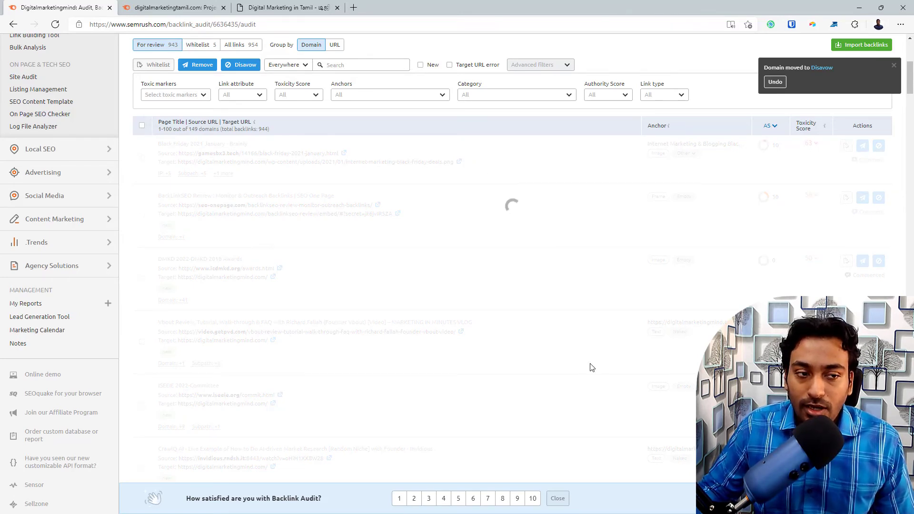
Step: Open the Remove list and bring up the email removal request for the mytechs.live backlink
scroll(278, 310, "up", 6)
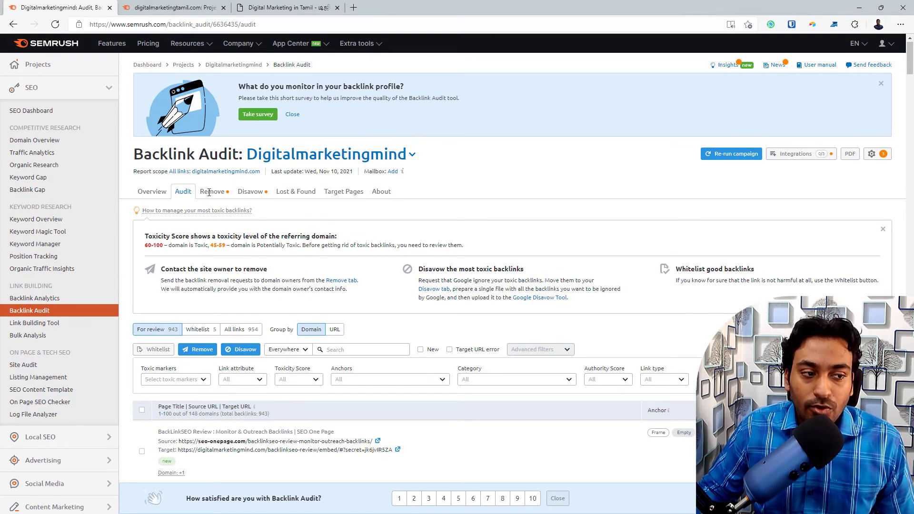
left_click(205, 192)
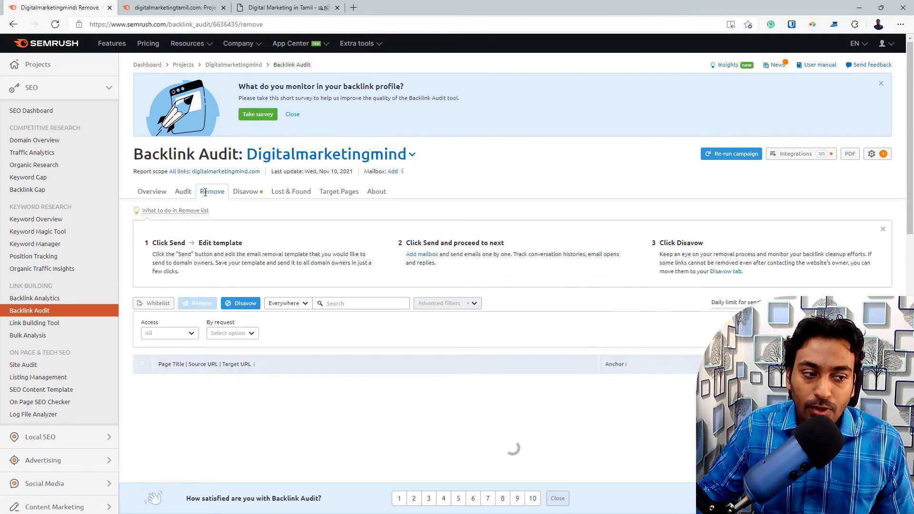
scroll(205, 197, "down", 2)
scroll(205, 197, "down", 1)
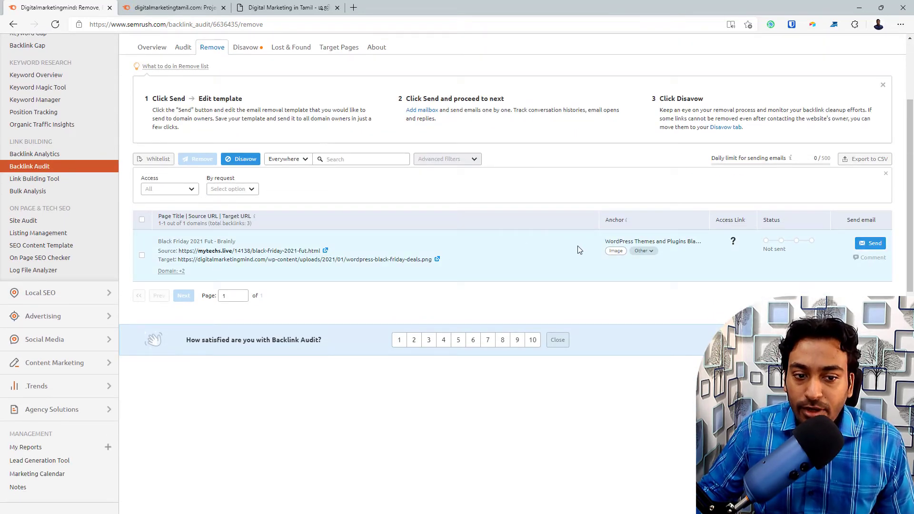
left_click(868, 264)
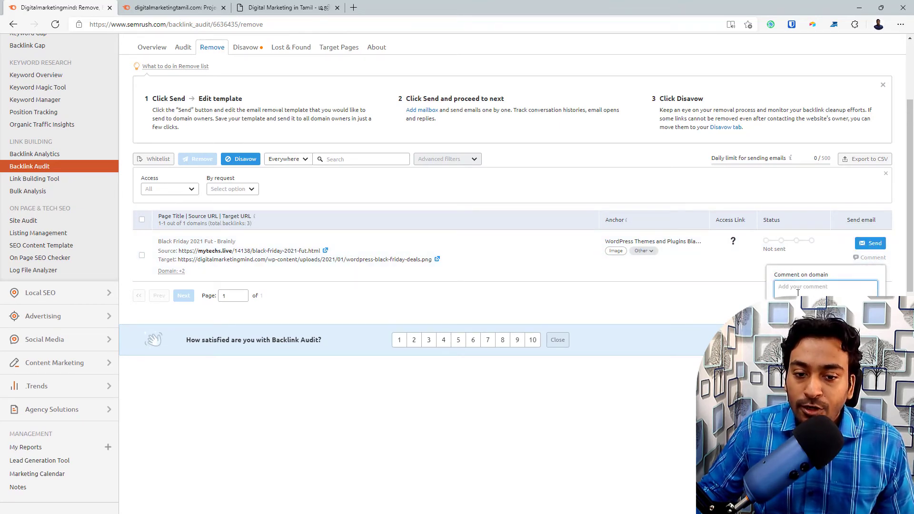
scroll(760, 281, "down", 2)
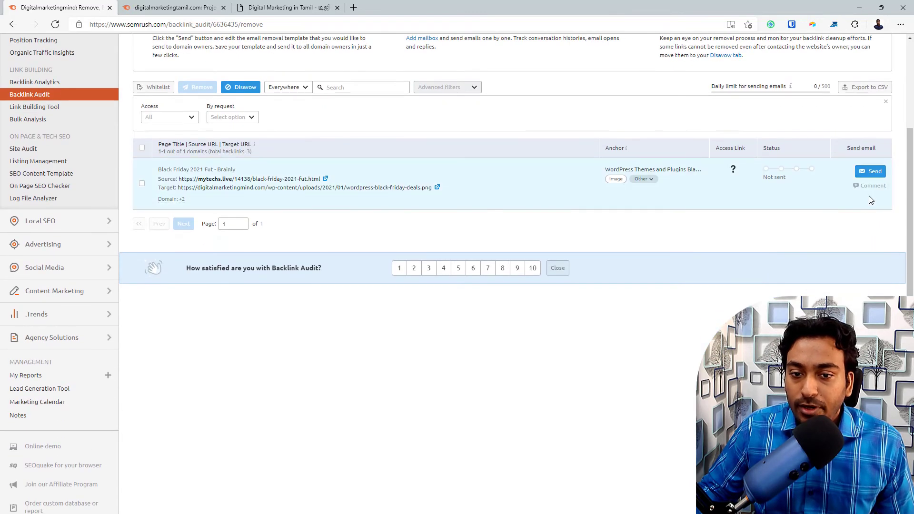
left_click(871, 177)
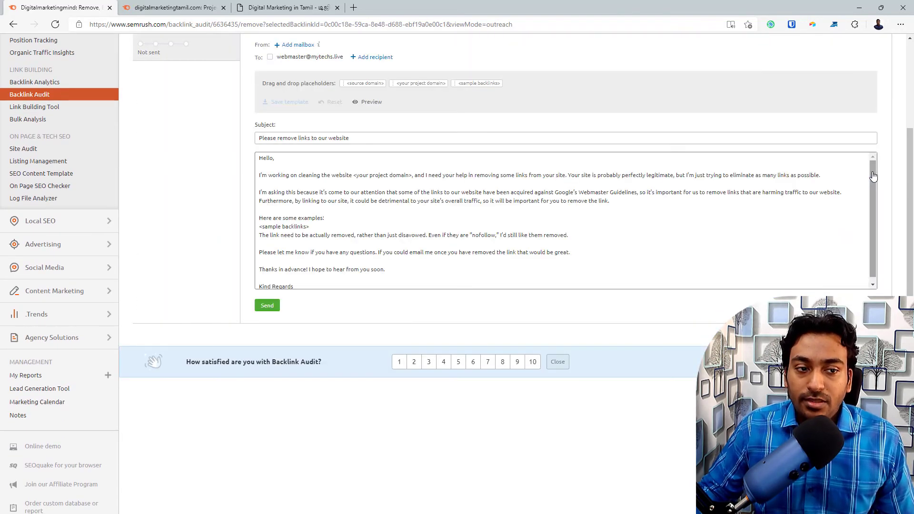
Step: Review the request's recipient options, first email message and follow-up template, and close the email form without sending
scroll(476, 143, "up", 2)
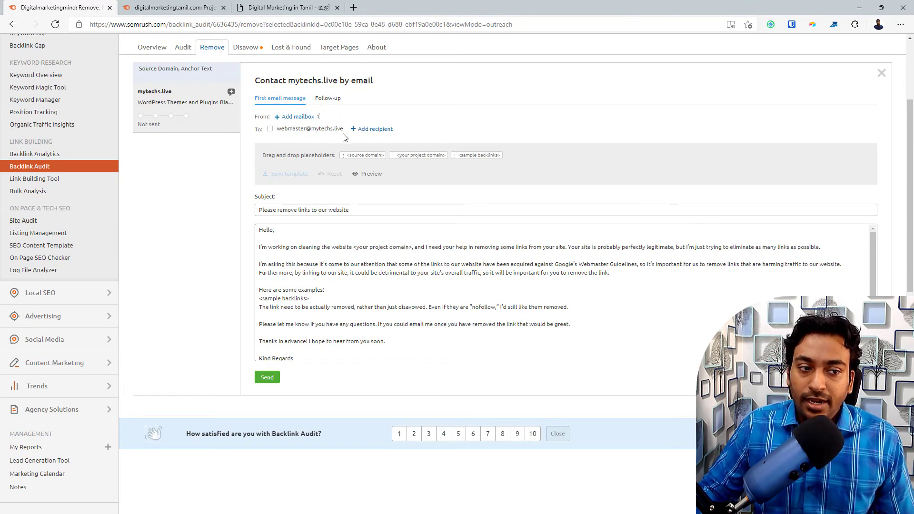
left_click(360, 131)
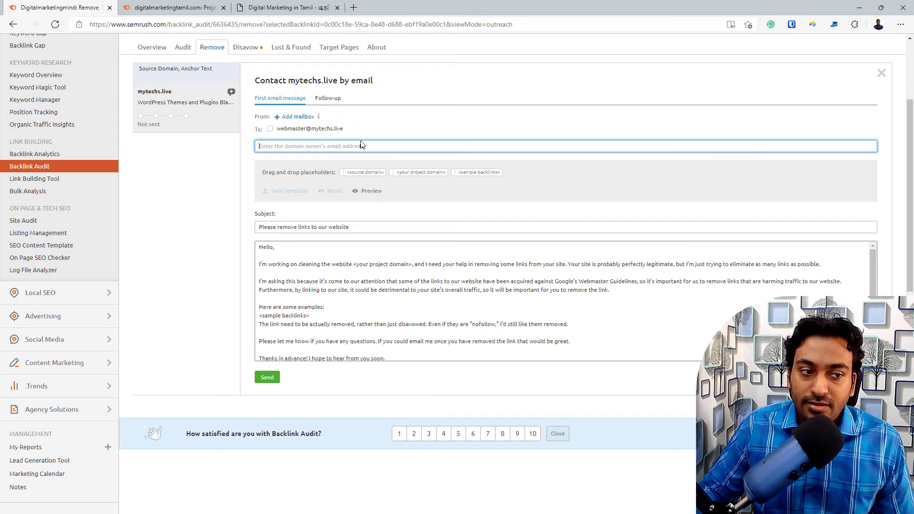
left_click(404, 135)
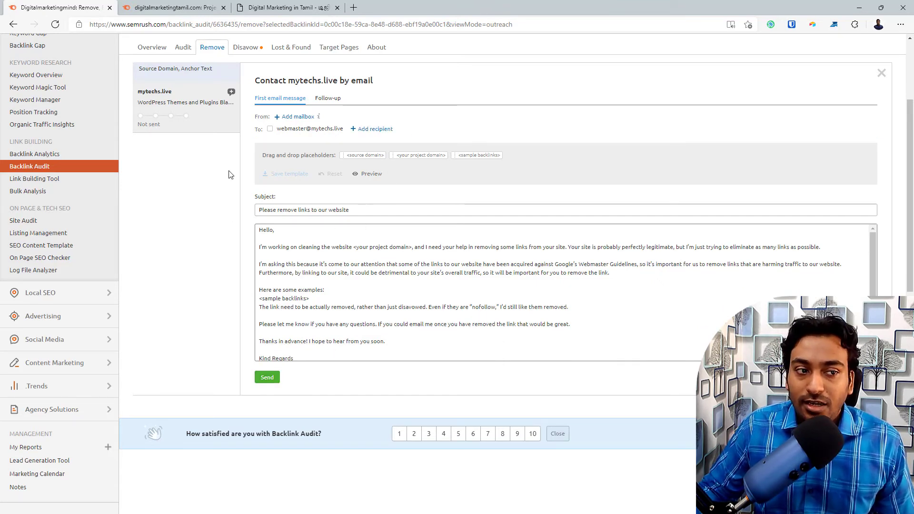
left_click(337, 100)
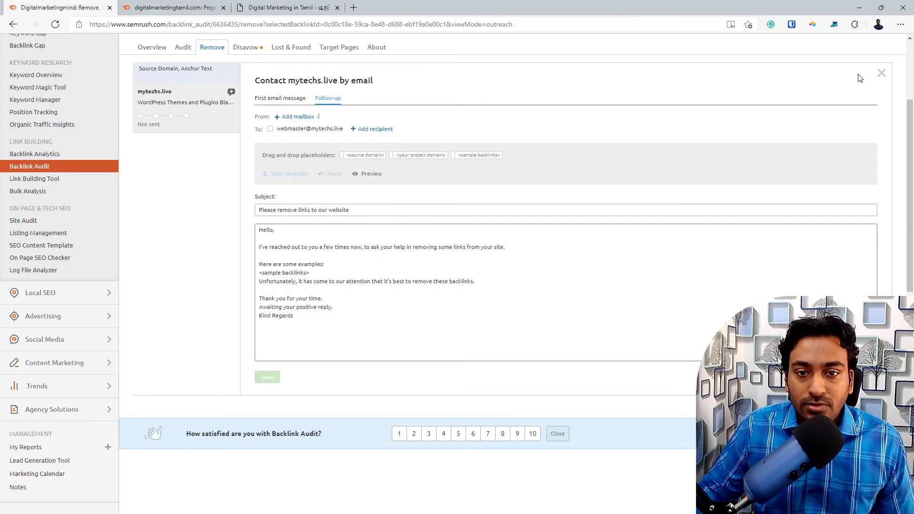
left_click(881, 72)
left_click(502, 83)
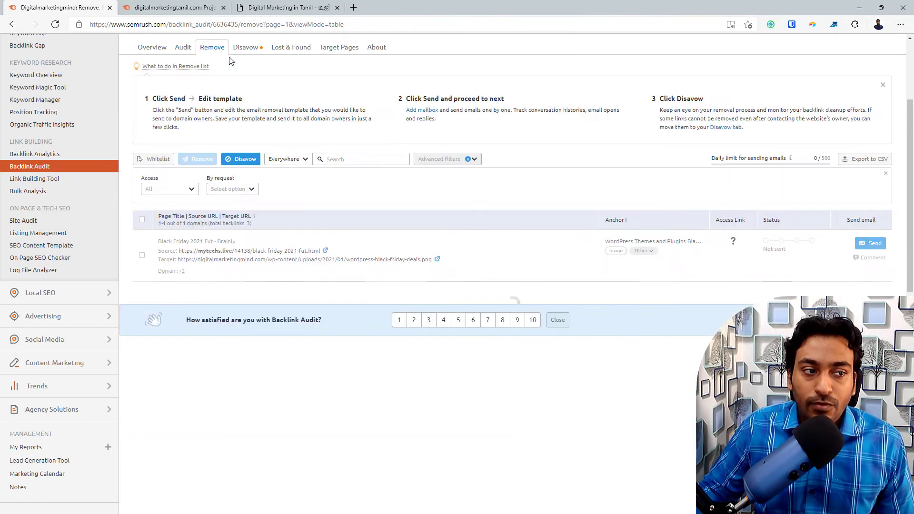
Step: View the Disavow list, open the Google Disavow Tool in a separate tab, and return to the Backlink Audit
left_click(246, 51)
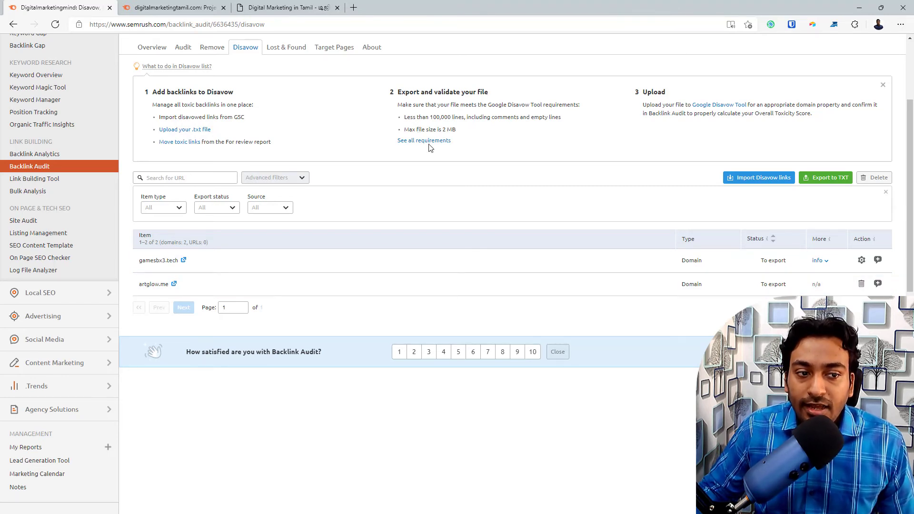
right_click(718, 105)
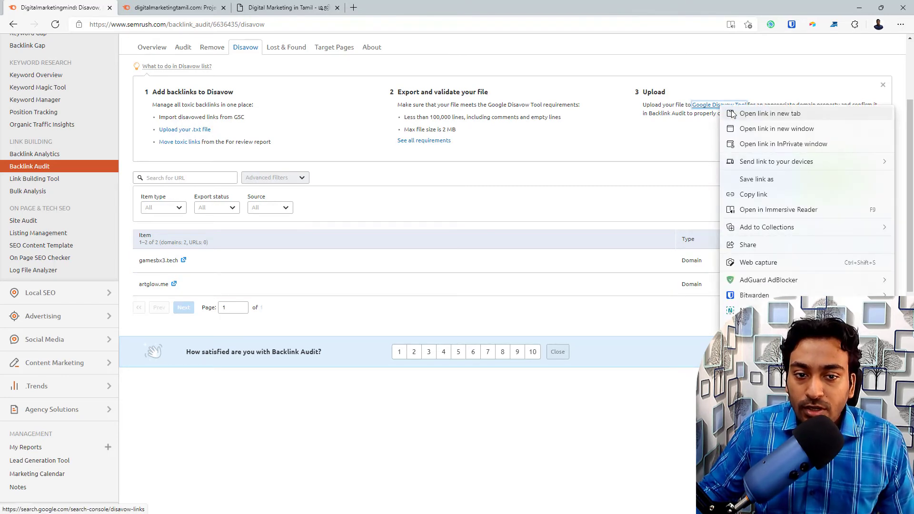
left_click(763, 112)
left_click_drag(275, 12, 188, 12)
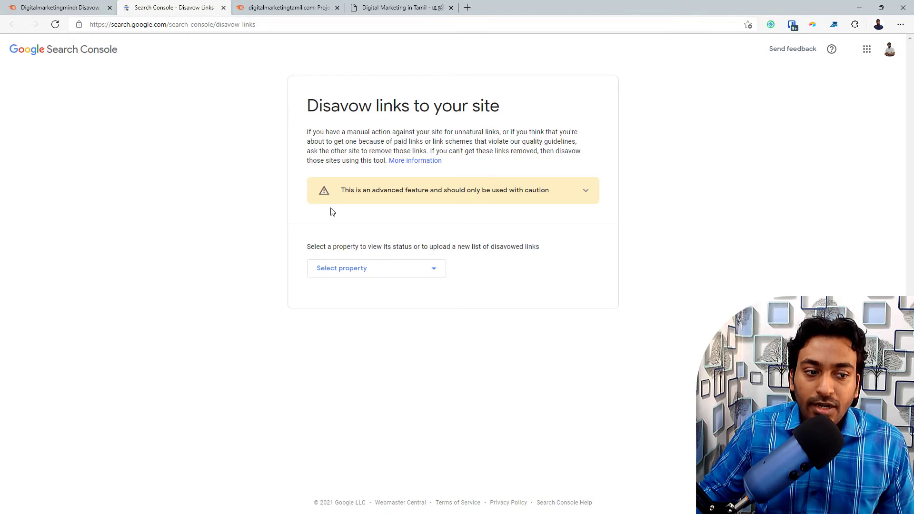
left_click(20, 3)
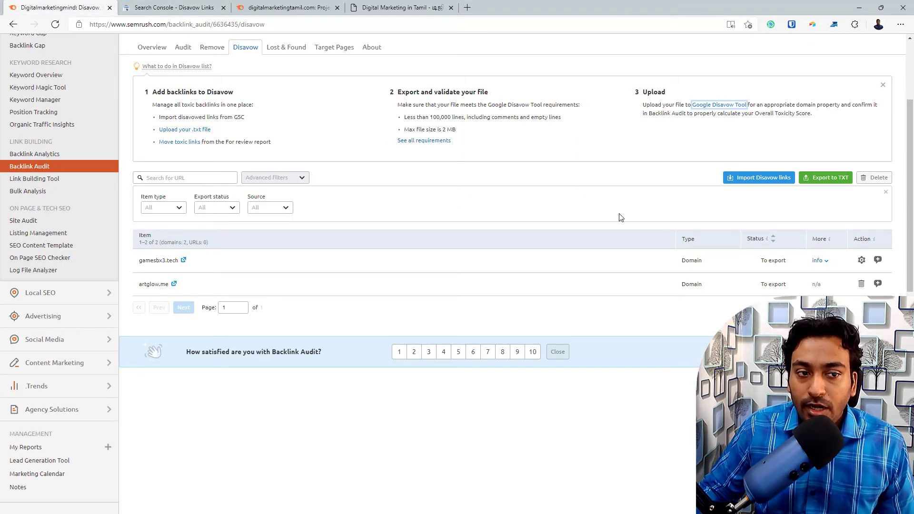
Step: View the Lost & Found report's chart of new, broken and lost domains and its list of new backlinks
scroll(620, 217, "up", 2)
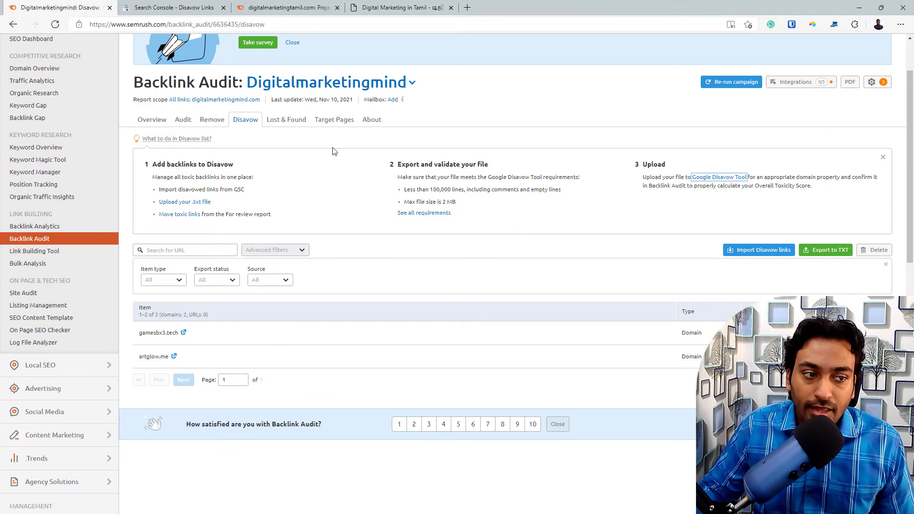
left_click(278, 122)
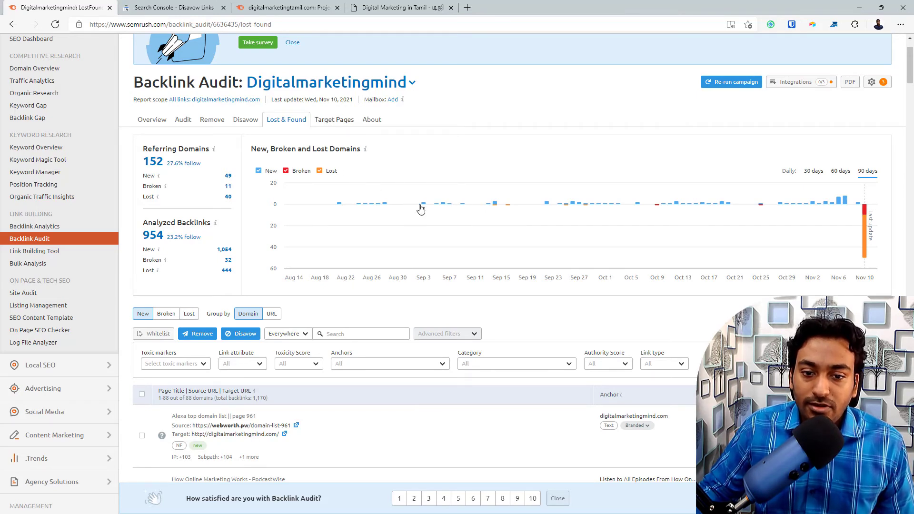
scroll(419, 206, "down", 5)
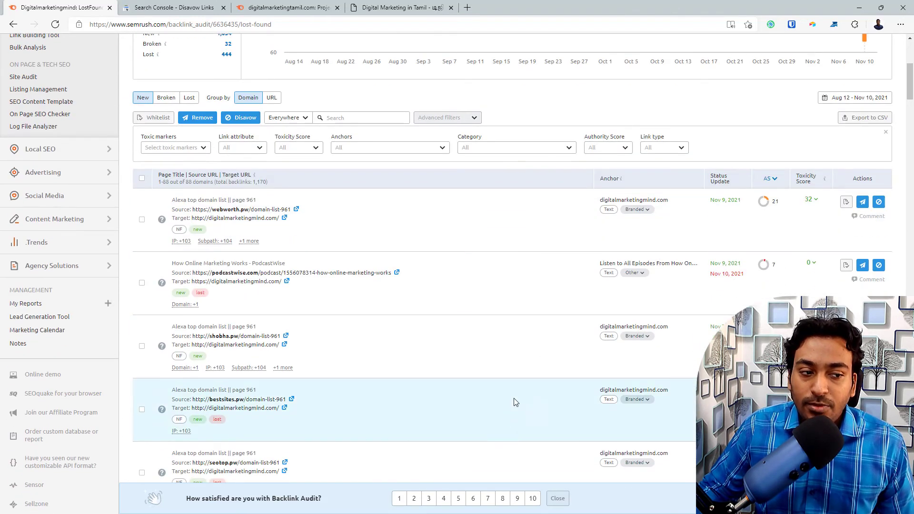
scroll(510, 421, "down", 2)
scroll(510, 421, "up", 8)
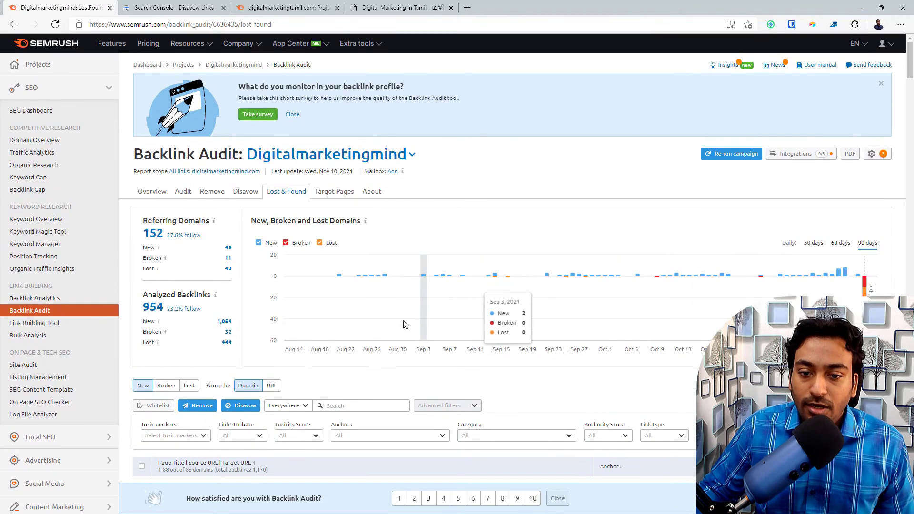
Step: View the Target Pages report's URLs with their referring domains and referral traffic columns in Digitalmarketingmind's Backlink Audit
left_click(321, 197)
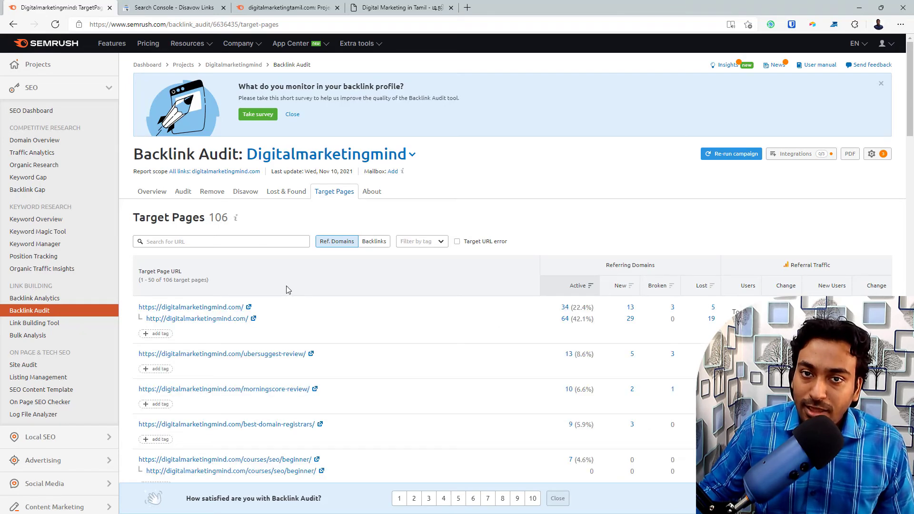
scroll(304, 238, "down", 2)
scroll(325, 189, "down", 1)
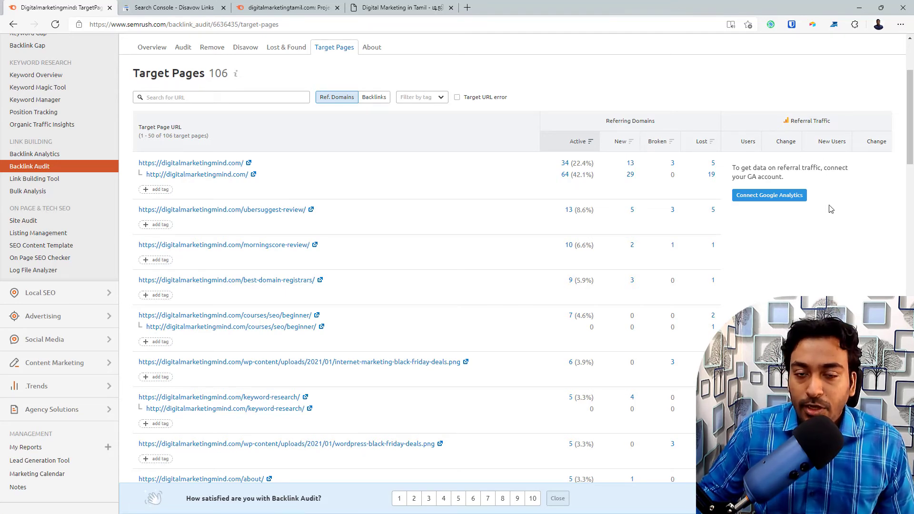
scroll(754, 209, "up", 3)
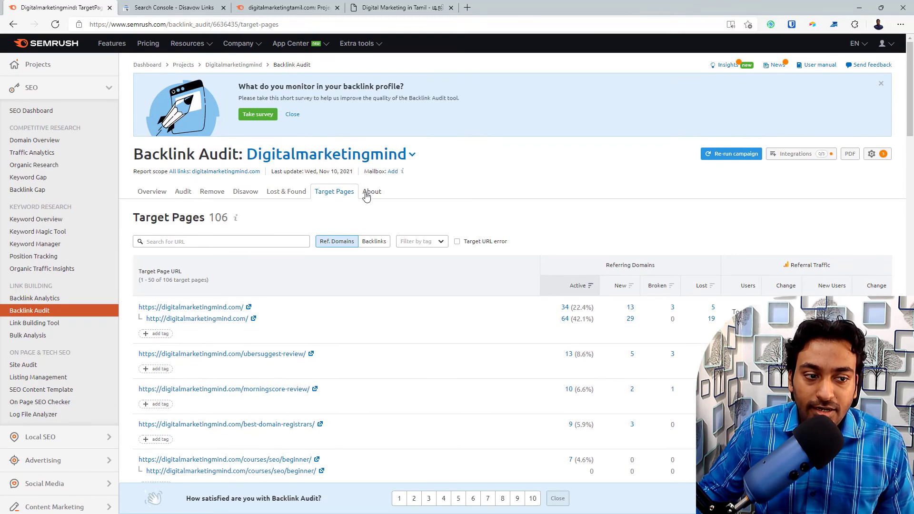
Step: Look at the Organic Traffic Insights widget on the digitalmarketingtamil.com dashboard and bring up the Digitalmarketingmind project dashboard
left_click(285, 8)
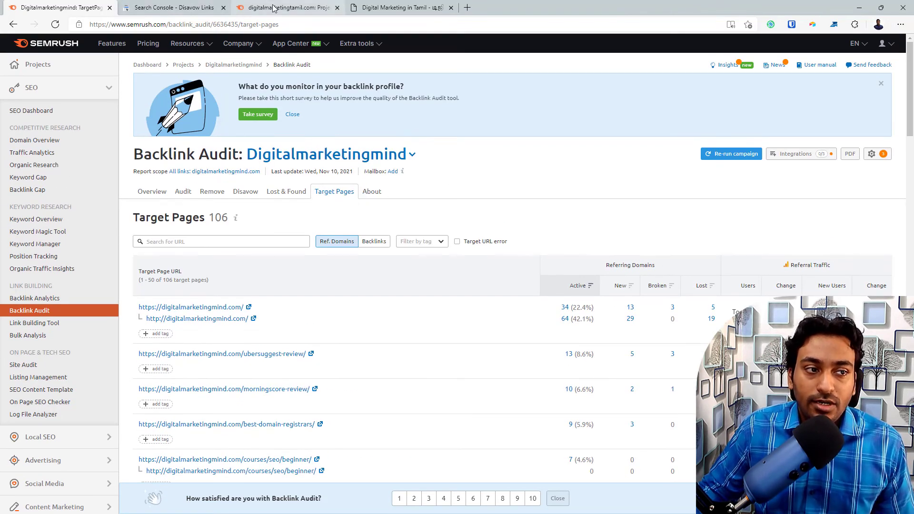
scroll(452, 154, "down", 3)
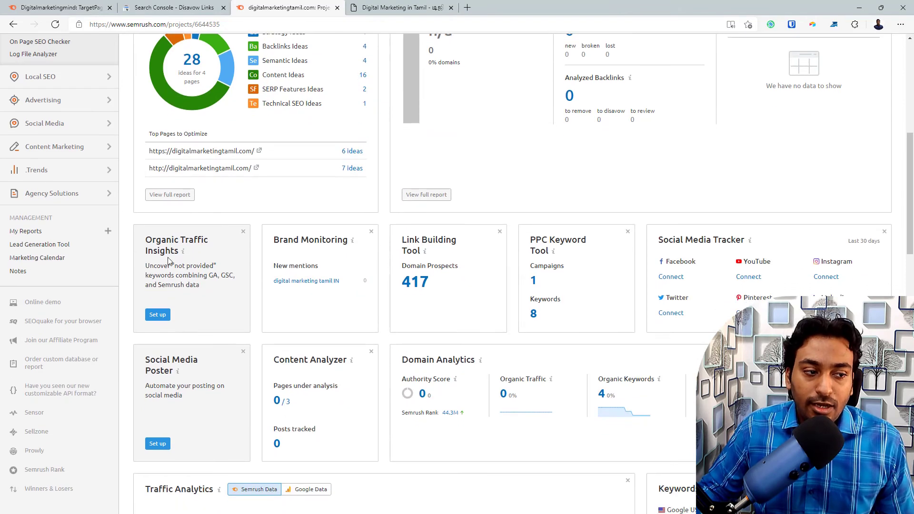
left_click(57, 7)
left_click(248, 65)
left_click(285, 7)
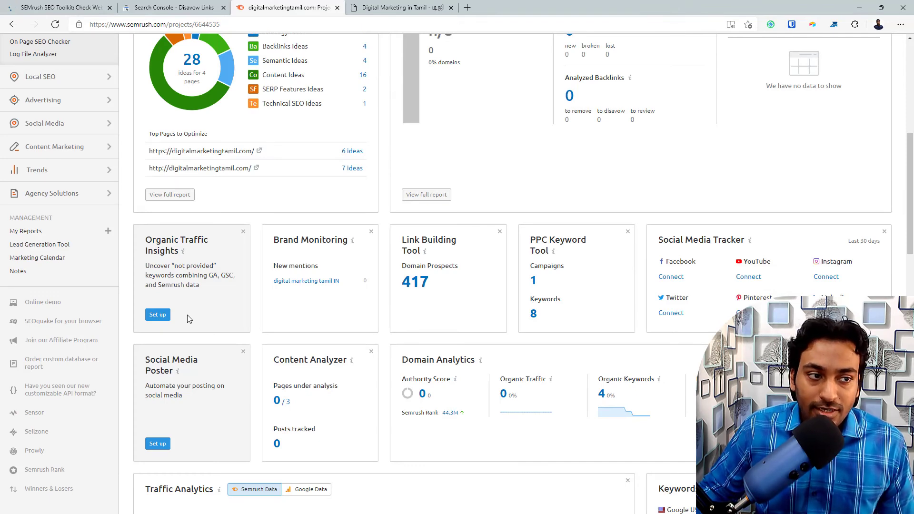
left_click(69, 7)
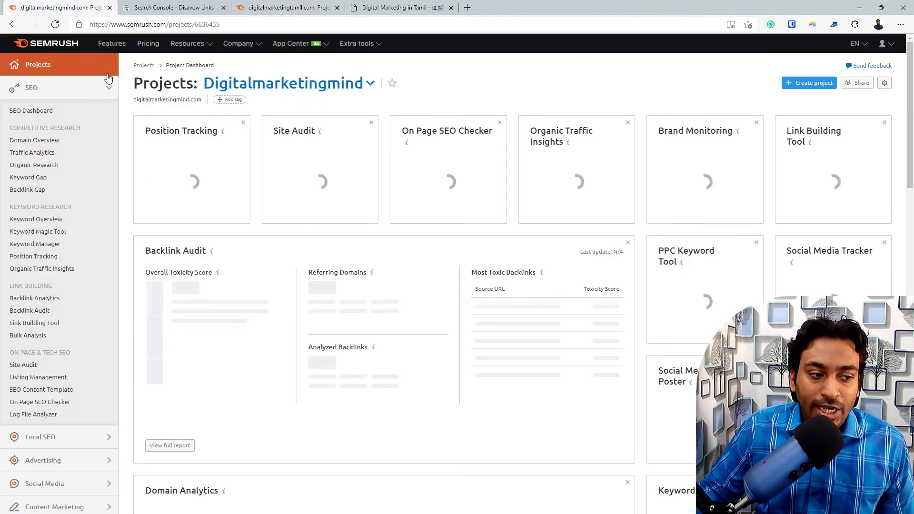
Step: Open Organic Traffic Insights from the dashboard and view the Digitalmarketingmind report's organic search traffic and landing pages
scroll(182, 212, "down", 5)
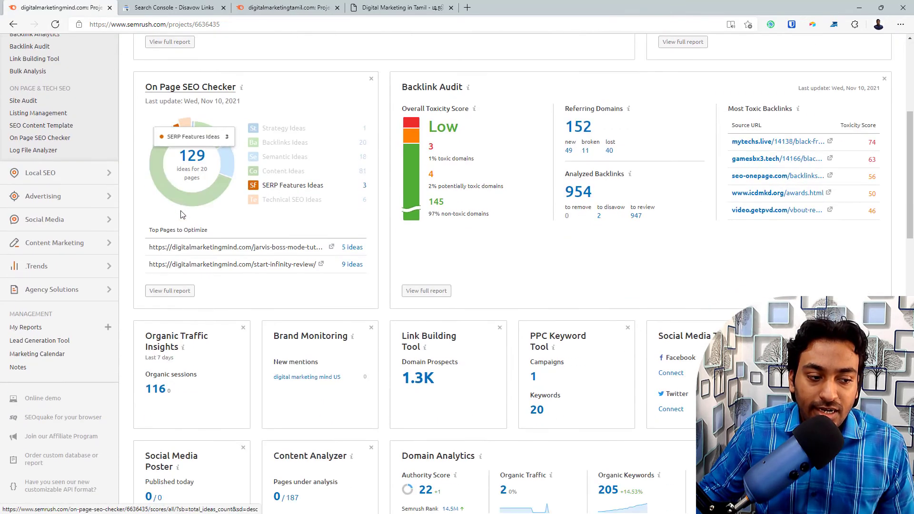
left_click(163, 329)
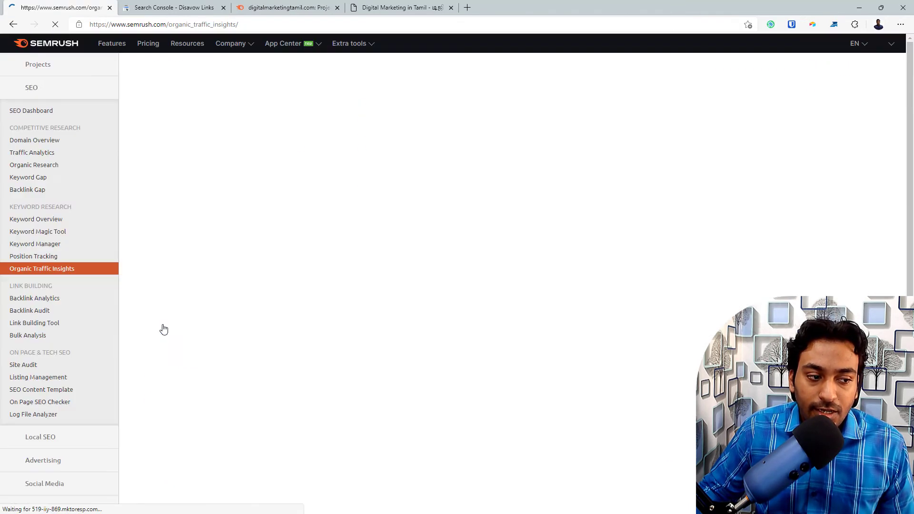
left_click(286, 7)
left_click(68, 4)
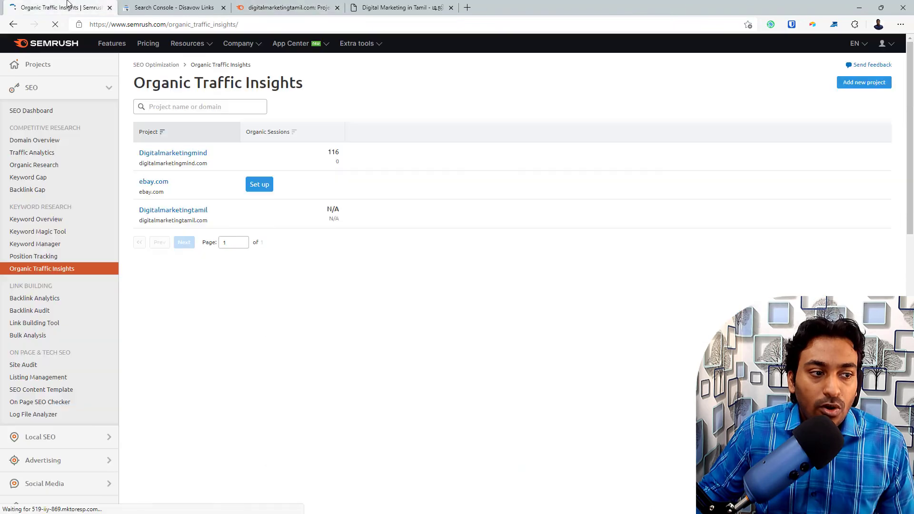
left_click(165, 159)
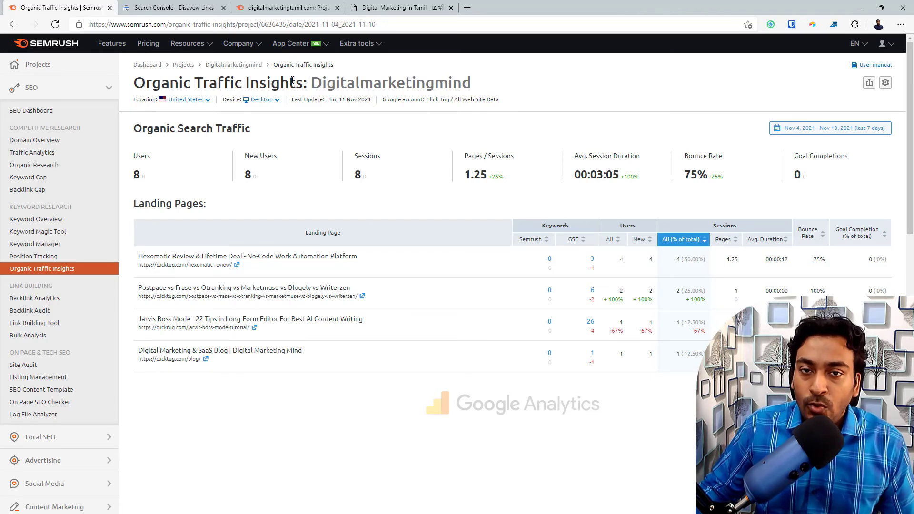
Step: Open Brand Monitoring for digitalmarketingtamil.com from its project dashboard in a separate tab and check its web mentions
left_click(310, 6)
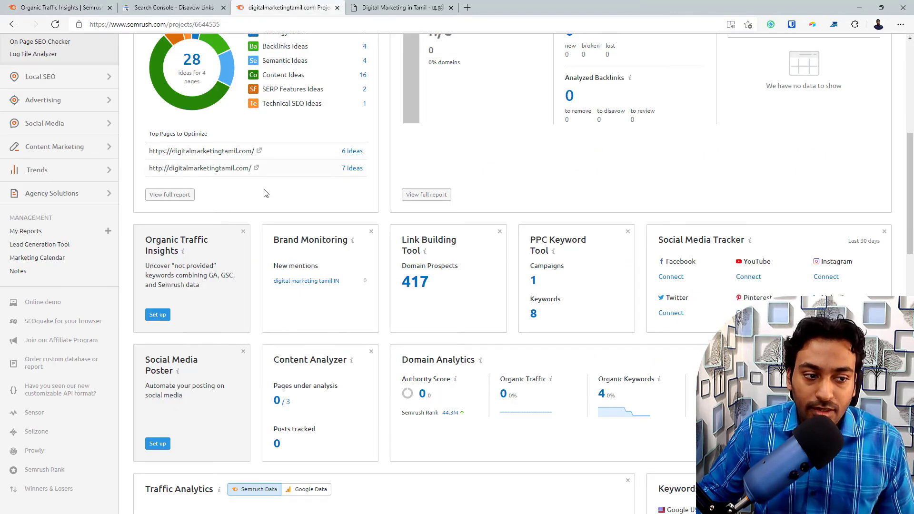
left_click(295, 233)
left_click(564, 8)
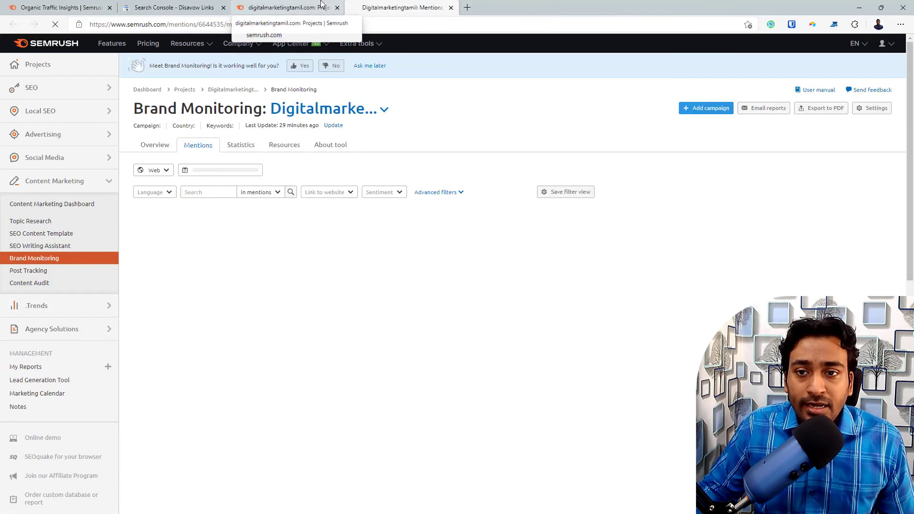
scroll(316, 143, "down", 3)
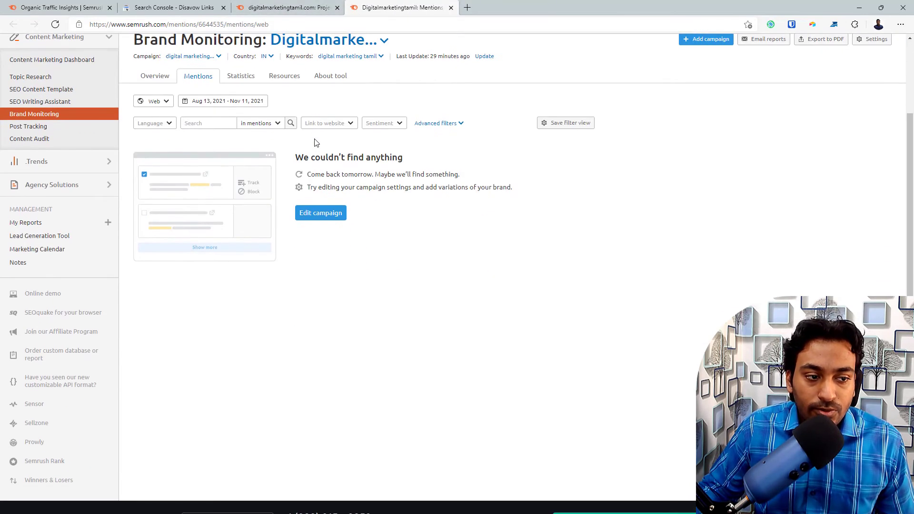
scroll(316, 143, "up", 3)
Step: Return to the Digitalmarketingmind project dashboard, close the digitalmarketingtamil.com mentions tab, and open Digitalmarketingmind's Brand Monitoring report
left_click(88, 4)
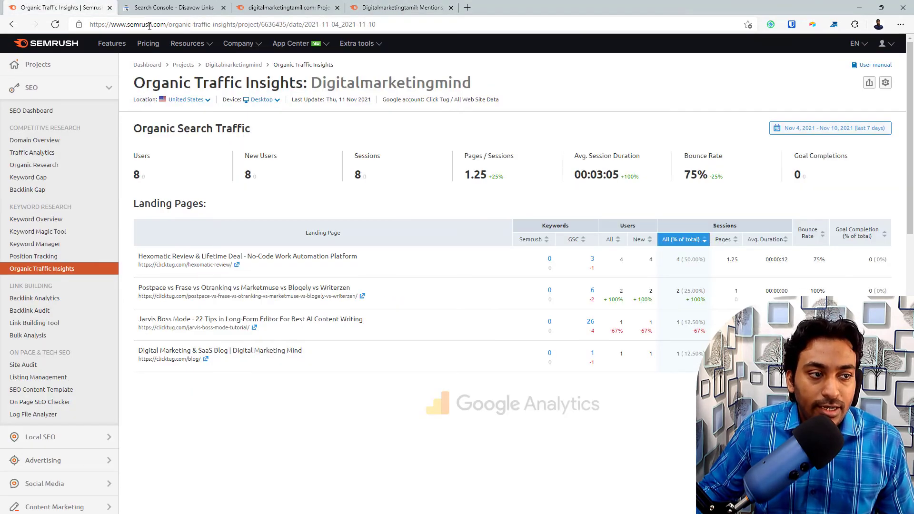
left_click(234, 65)
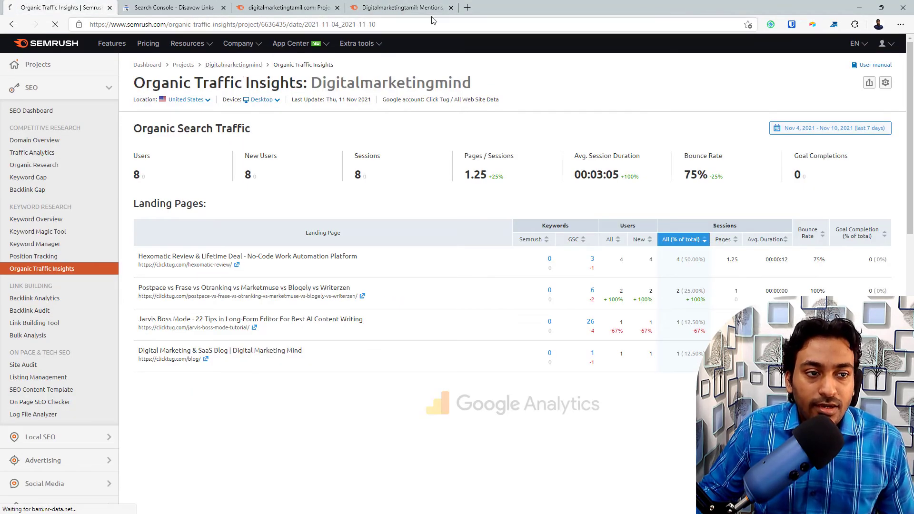
left_click(450, 8)
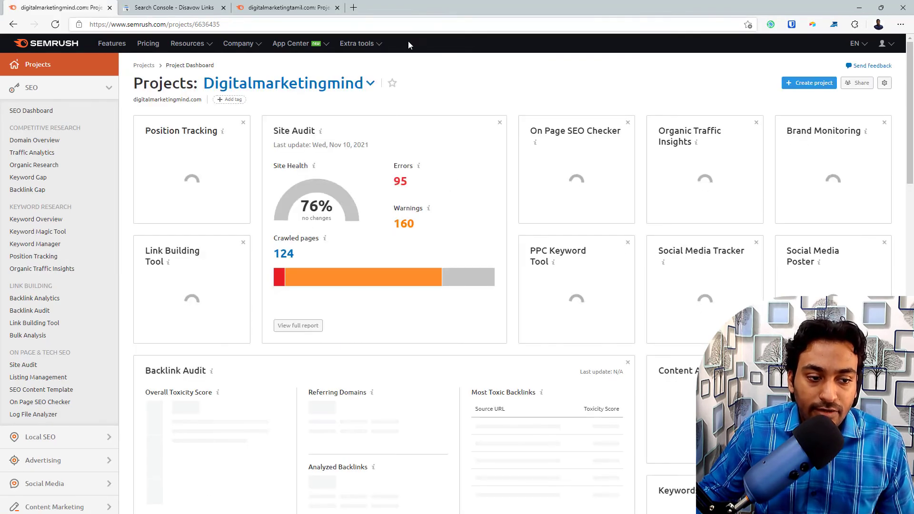
scroll(365, 153, "down", 5)
scroll(305, 231, "down", 2)
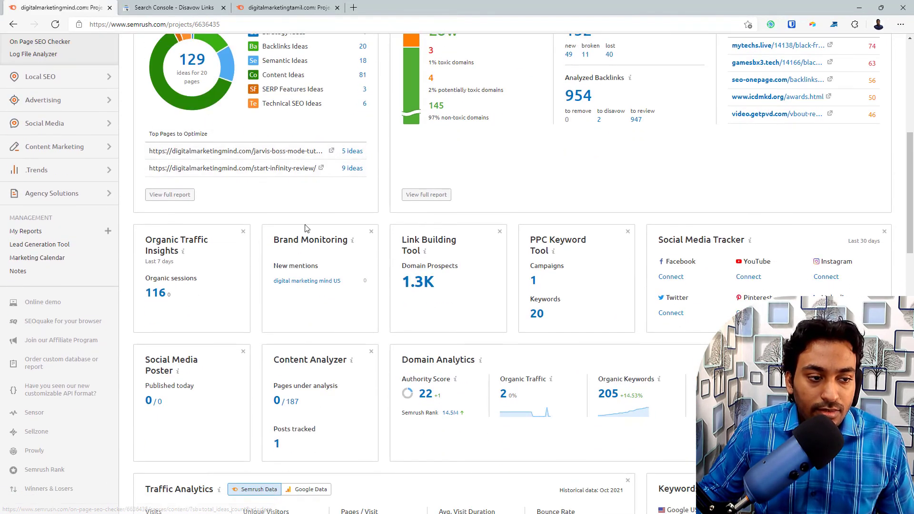
left_click(297, 245)
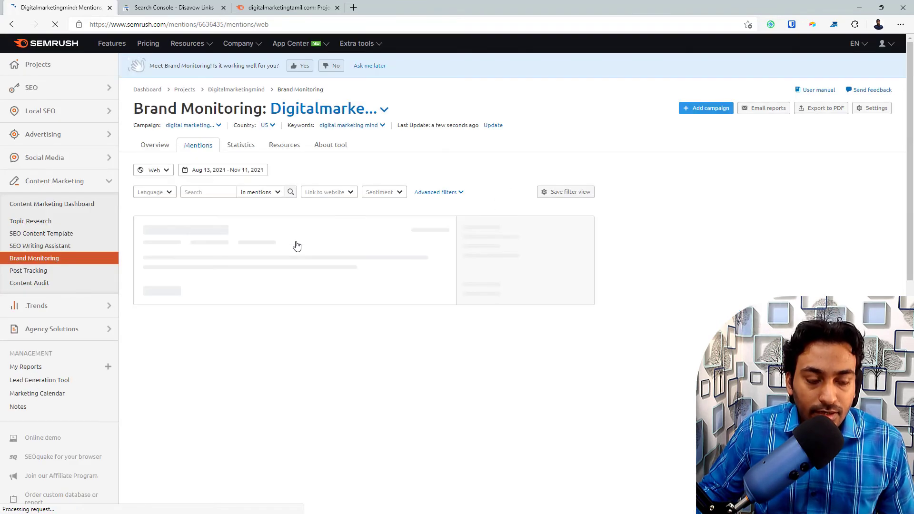
Step: Review the web mentions of "digital marketing mind", including each mention's source domain, sentiment and backlink status
scroll(297, 246, "down", 2)
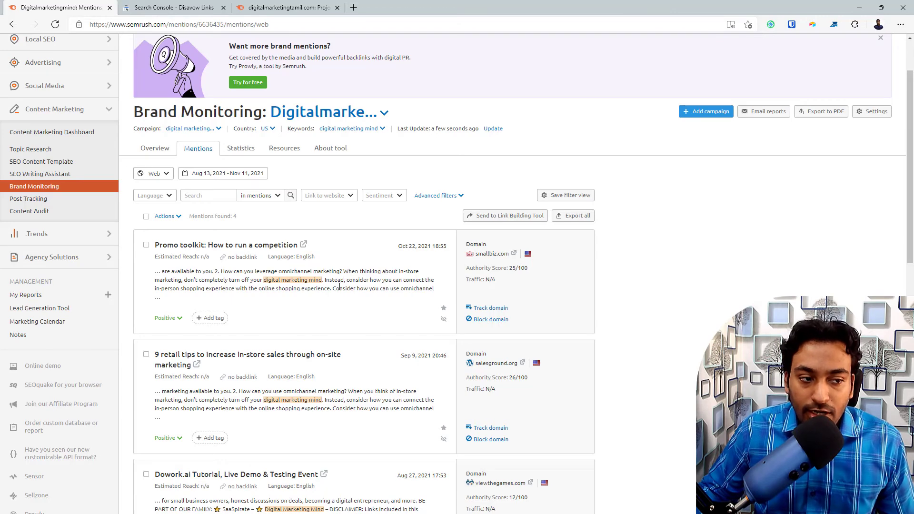
scroll(333, 290, "down", 2)
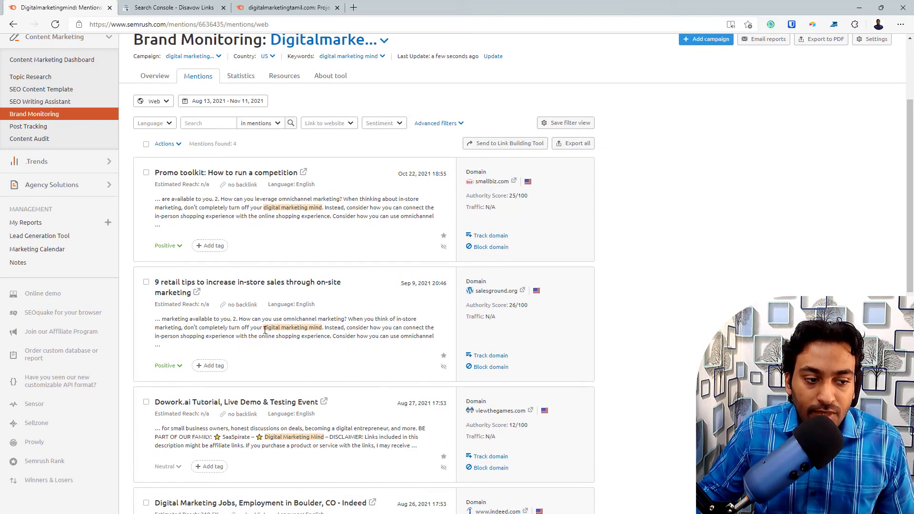
scroll(296, 325, "down", 2)
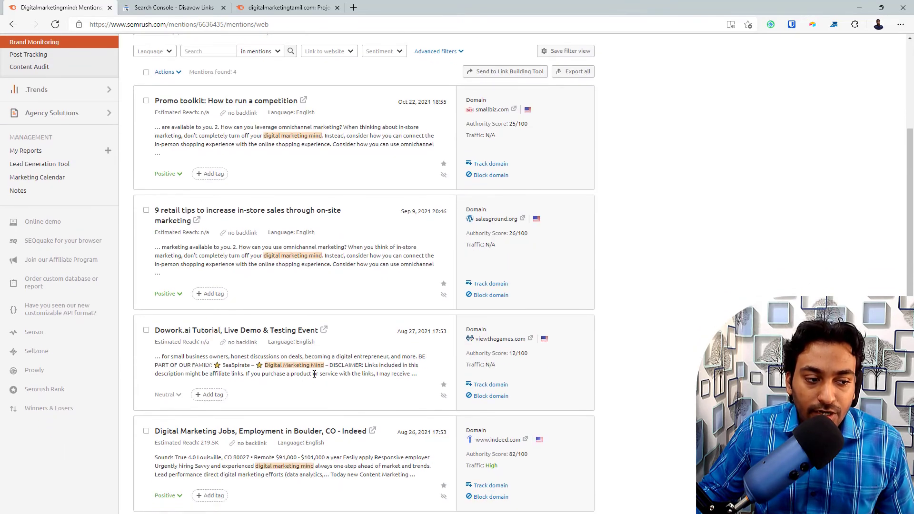
scroll(314, 374, "down", 2)
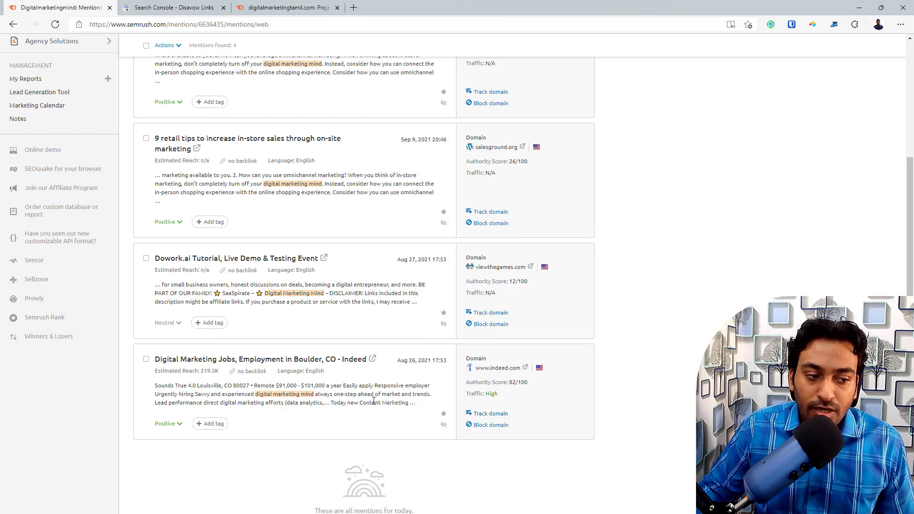
scroll(360, 333, "up", 6)
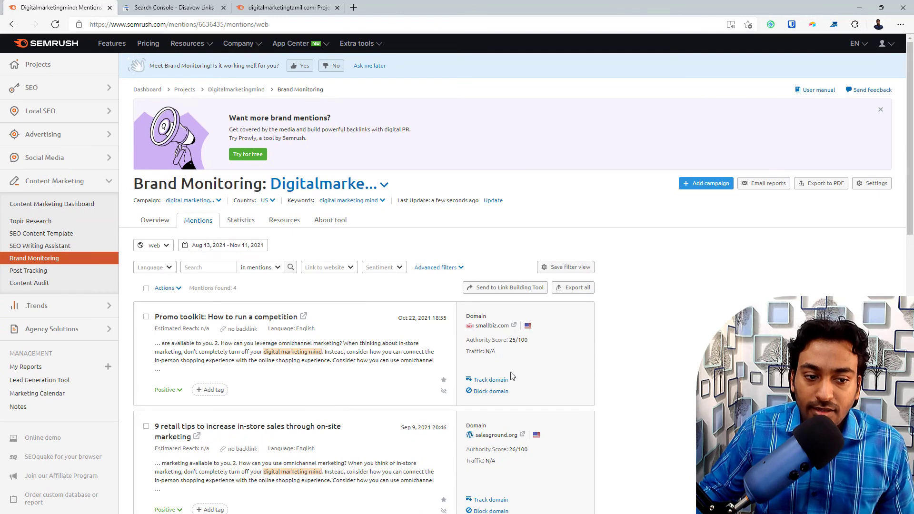
Step: View Brand Monitoring's mention volume trend and top domains, and look through its Resources and About tool pages
left_click(241, 220)
scroll(244, 226, "down", 5)
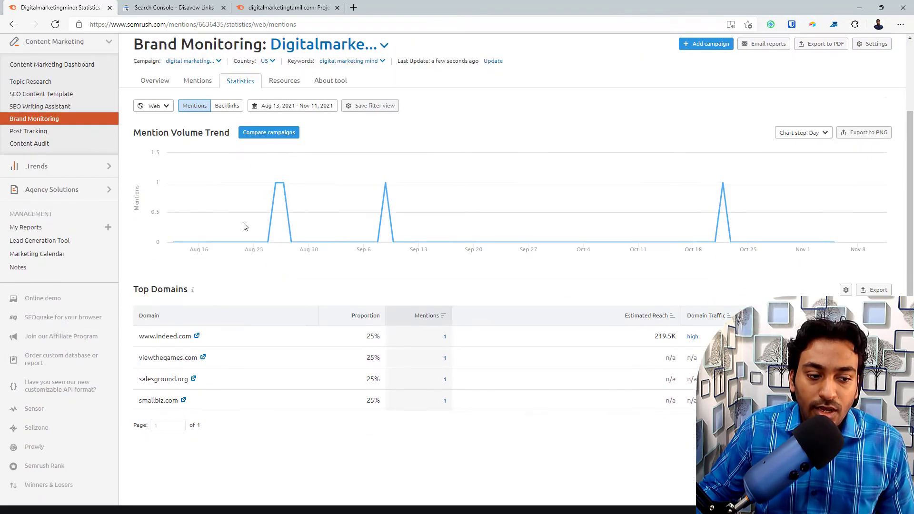
scroll(243, 226, "up", 2)
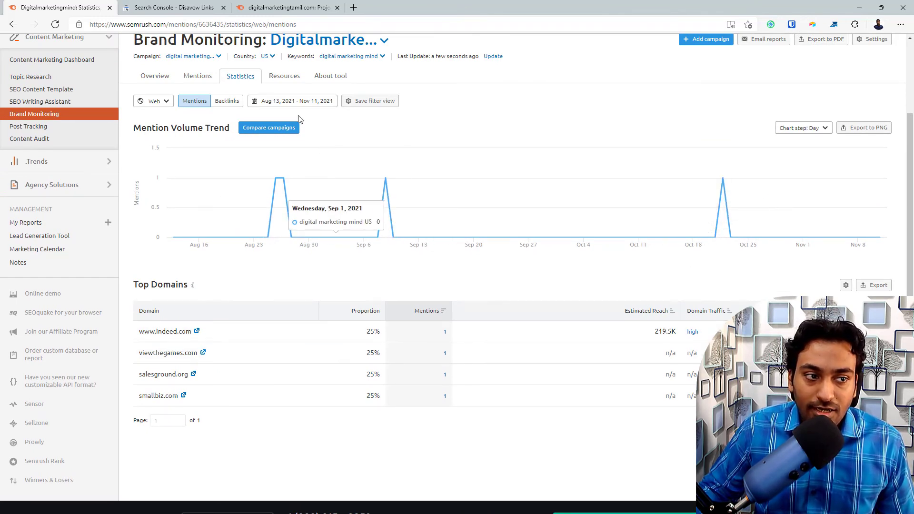
left_click(280, 82)
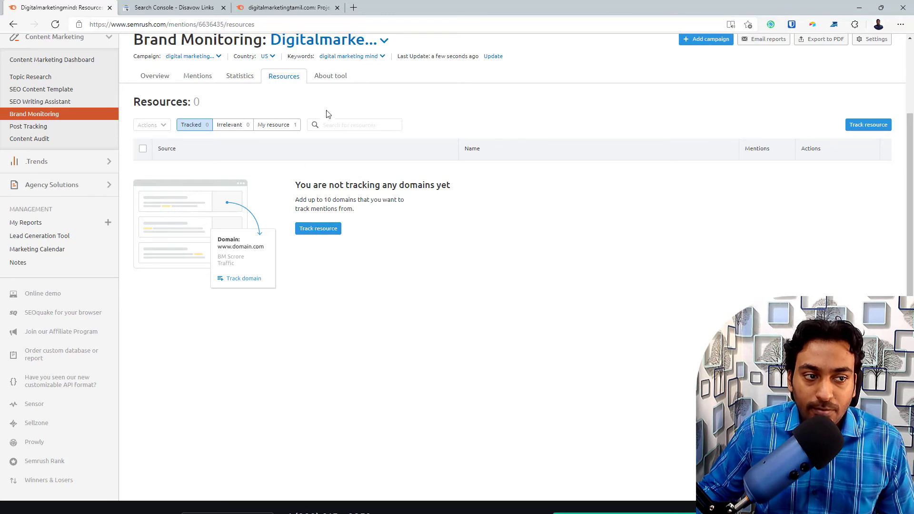
left_click(332, 82)
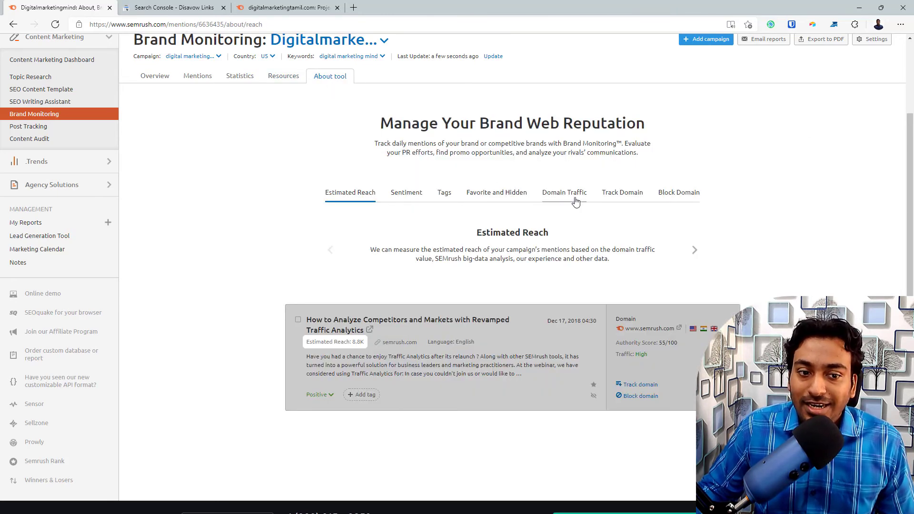
Step: Open the Link Building Tool for digitalmarketingtamil.com in a separate tab and review its overview of domain prospects and monitored domains
left_click(299, 6)
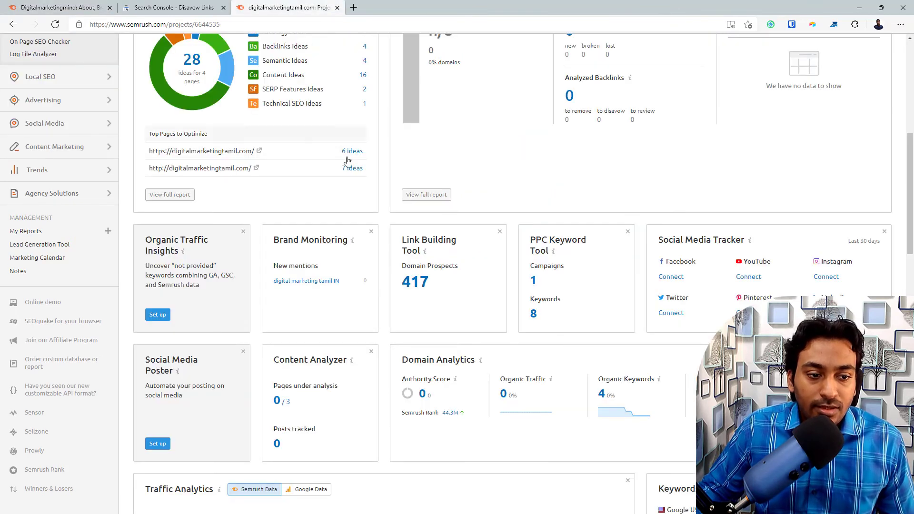
middle_click(417, 244)
left_click(371, 6)
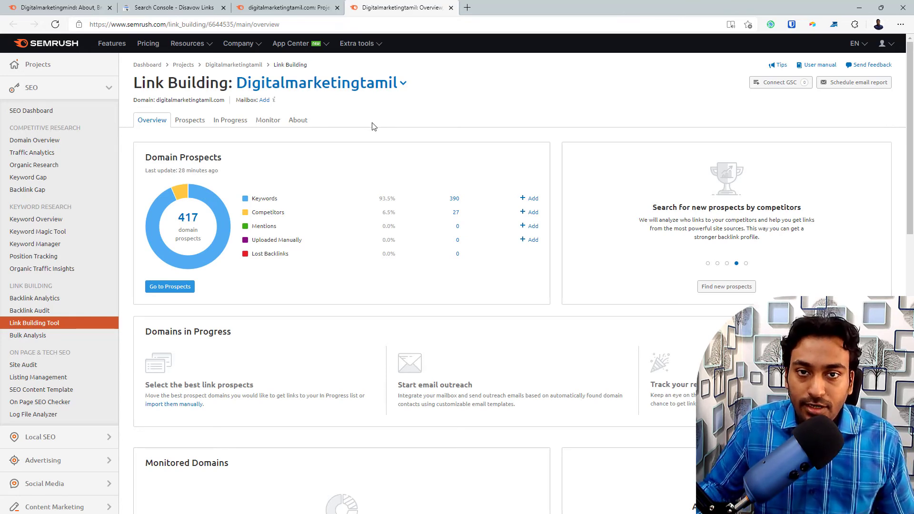
scroll(373, 126, "down", 6)
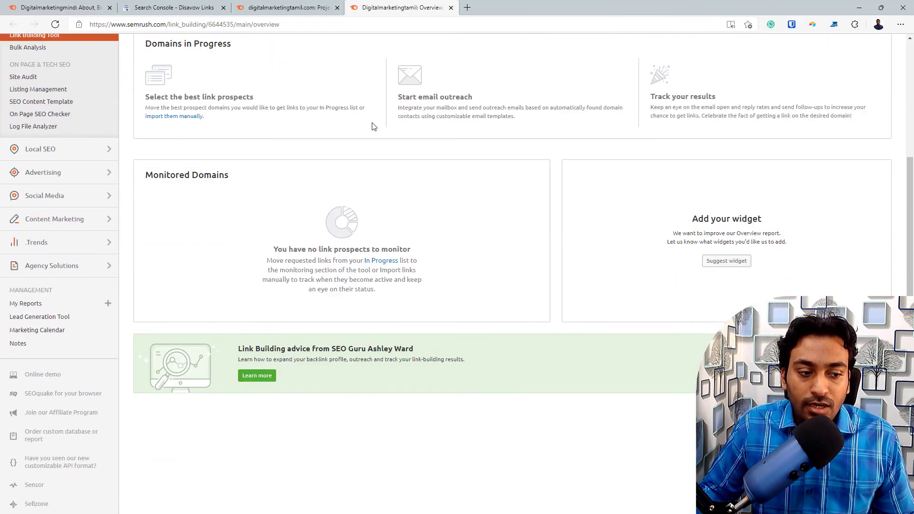
scroll(373, 126, "up", 6)
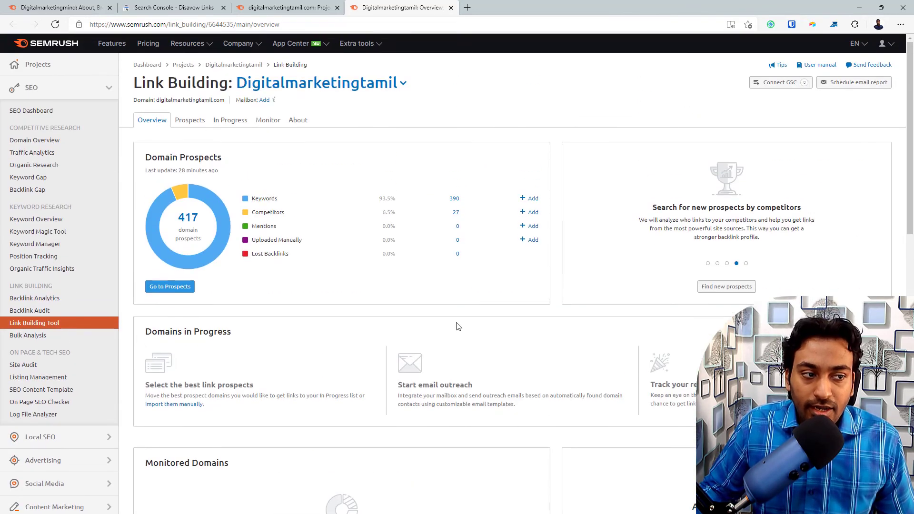
Step: Go to Digitalmarketingtamil's domain prospects and open the outreach strategy customization from the timesofindia.indiatimes.com prospect
left_click(195, 123)
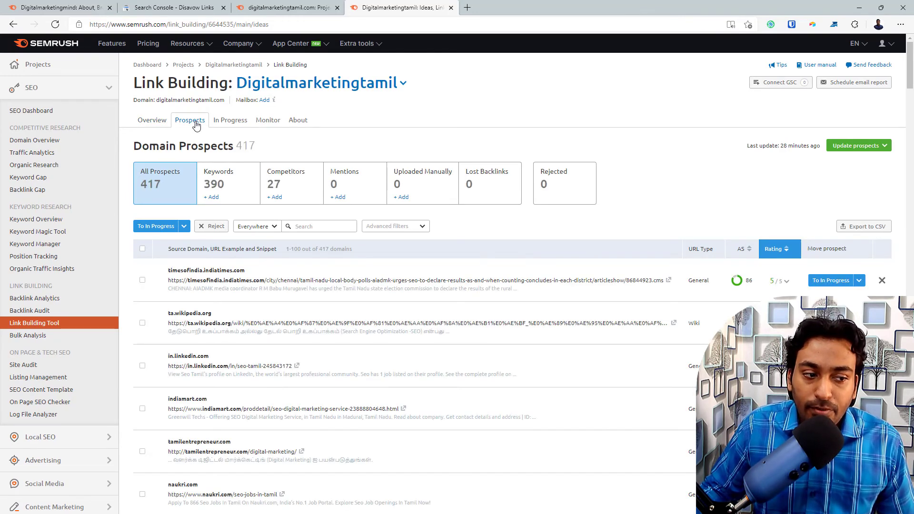
scroll(204, 152, "down", 3)
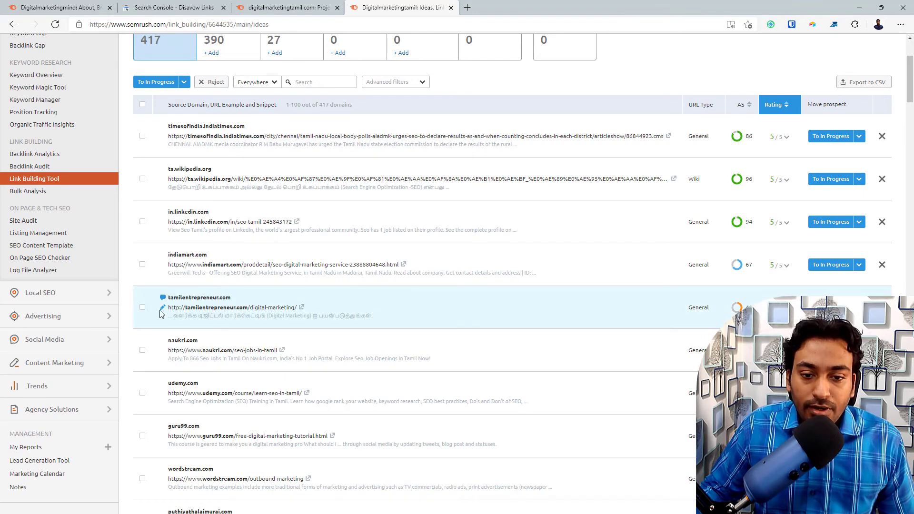
left_click(859, 137)
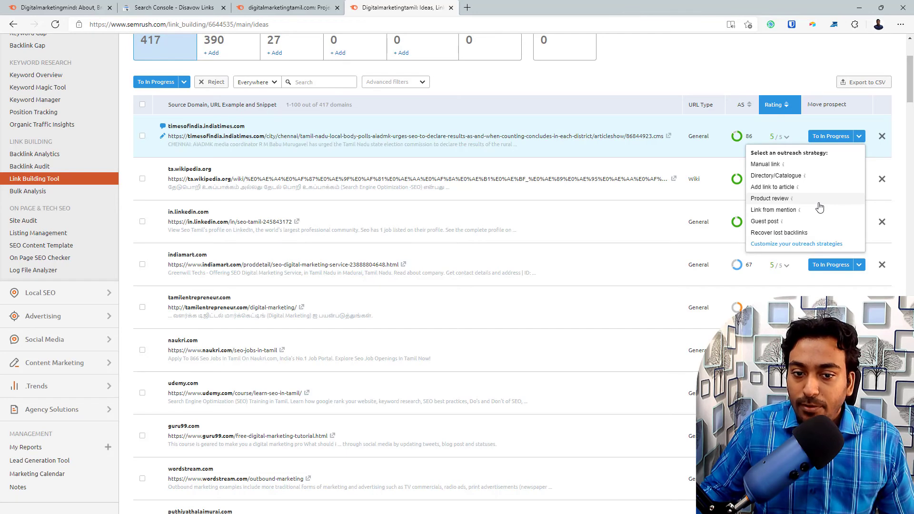
left_click(803, 247)
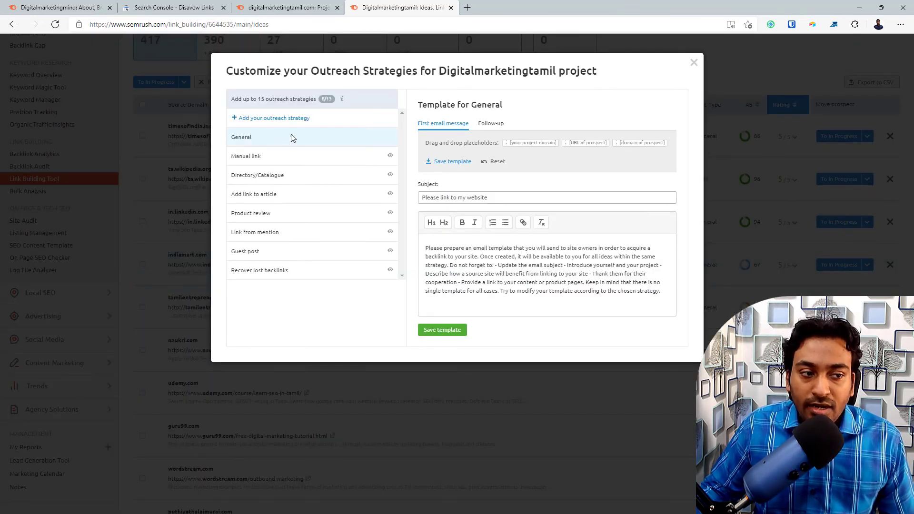
Step: Look through the outreach strategies' email templates, view the Directory/Catalogue first message and follow-up, and close the customization dialog
left_click(253, 156)
left_click(255, 177)
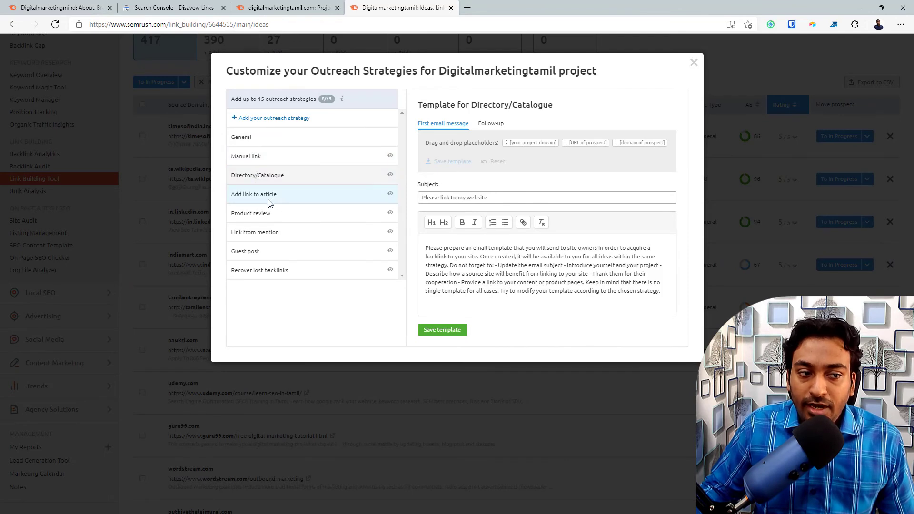
left_click(269, 203)
left_click(265, 232)
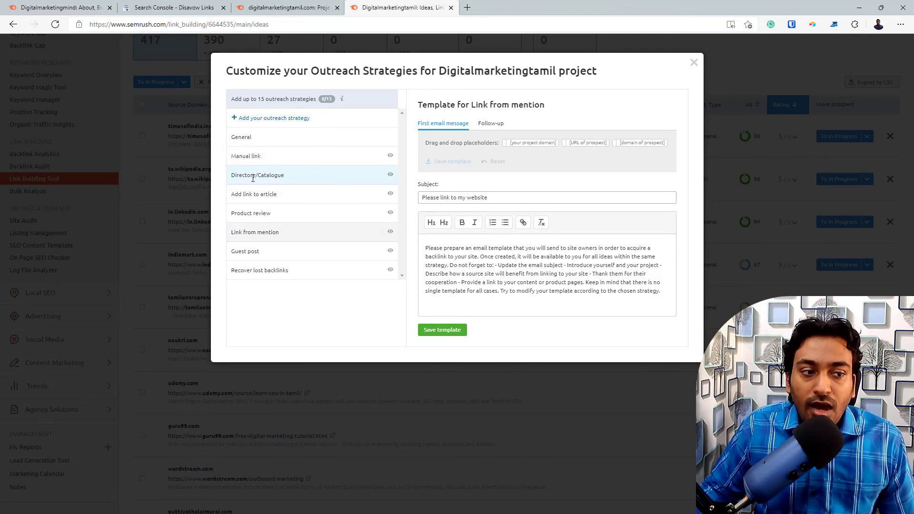
left_click(330, 179)
left_click(489, 125)
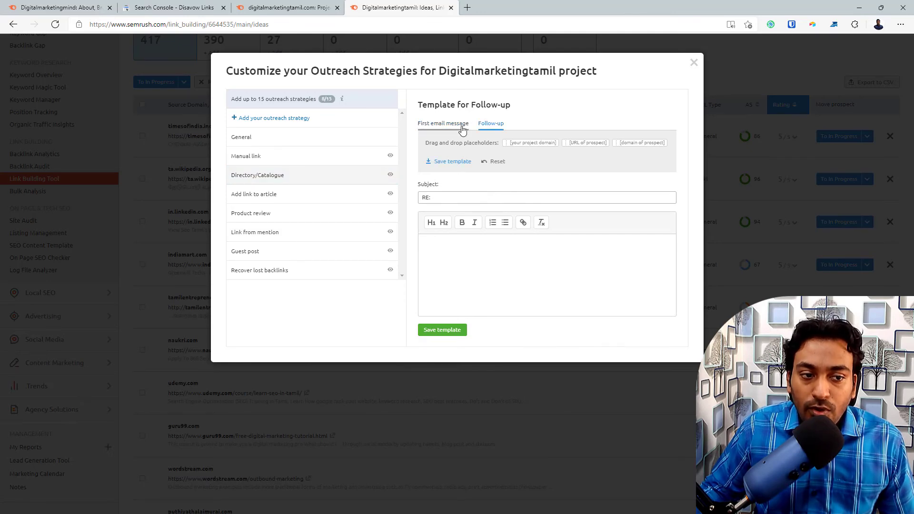
left_click(459, 124)
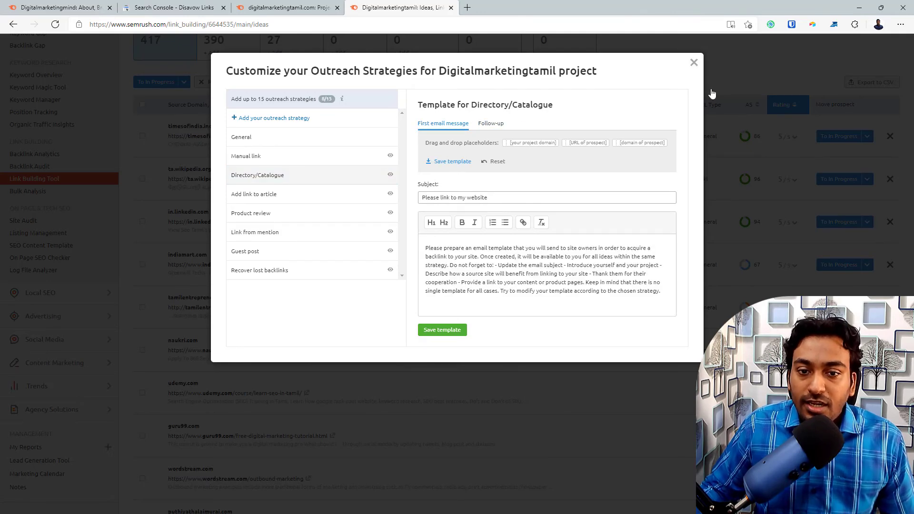
left_click(867, 138)
Step: Move the timesofindia.indiatimes.com prospect to In Progress with the Guest post outreach strategy
left_click(855, 140)
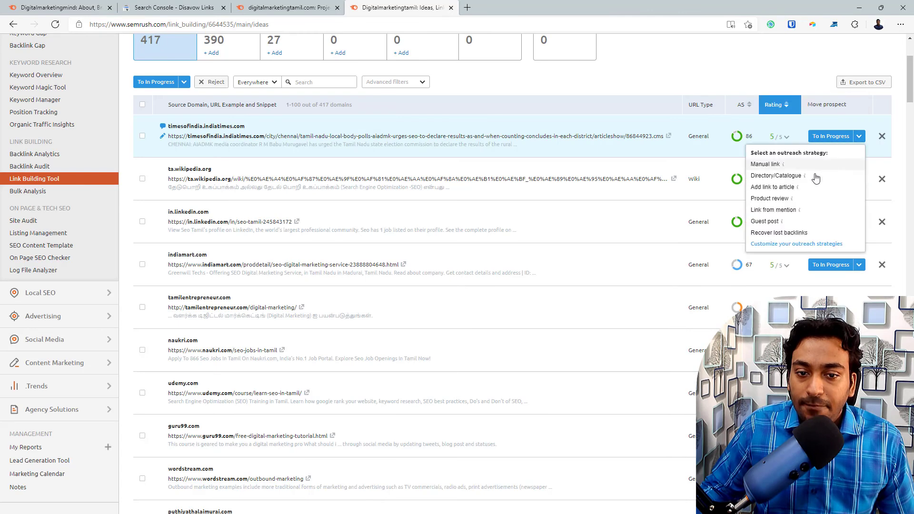
left_click(766, 221)
left_click(841, 139)
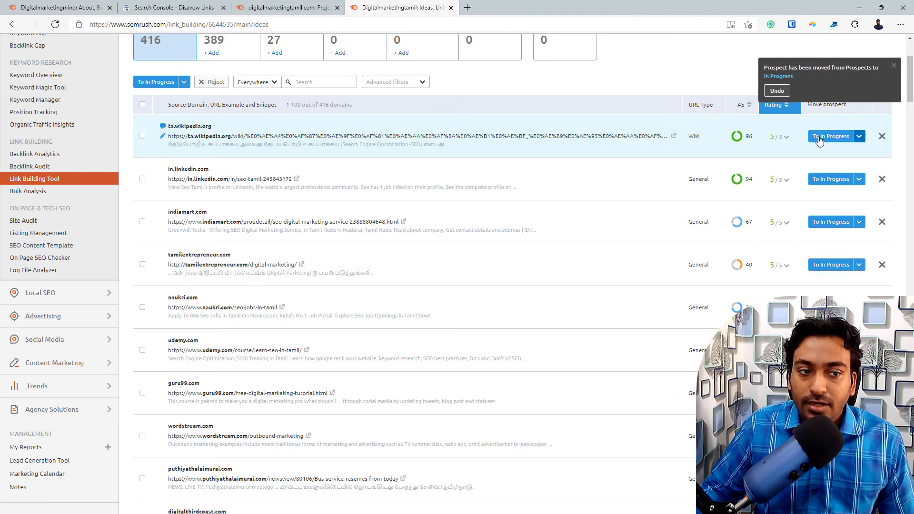
Step: Review the remaining domain prospects, including naukri.com's rating breakdown, and go to the In Progress list
scroll(454, 144, "up", 3)
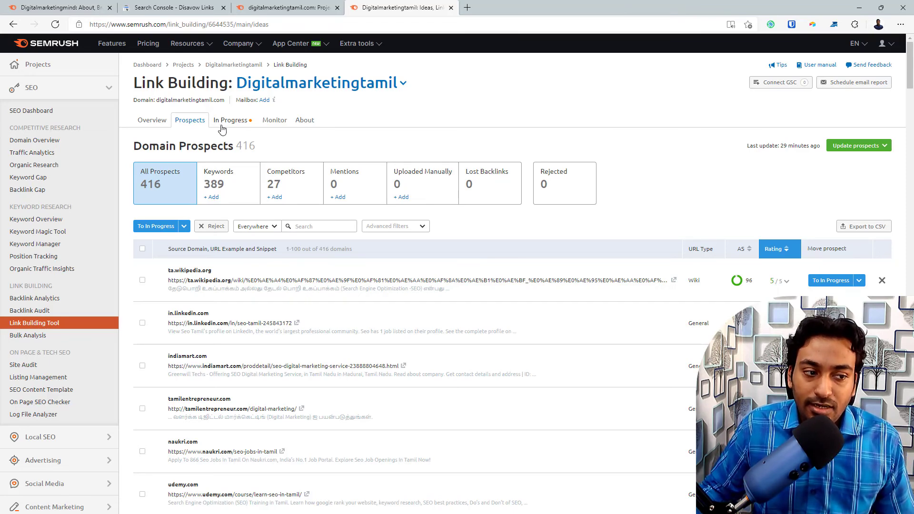
scroll(255, 251, "down", 3)
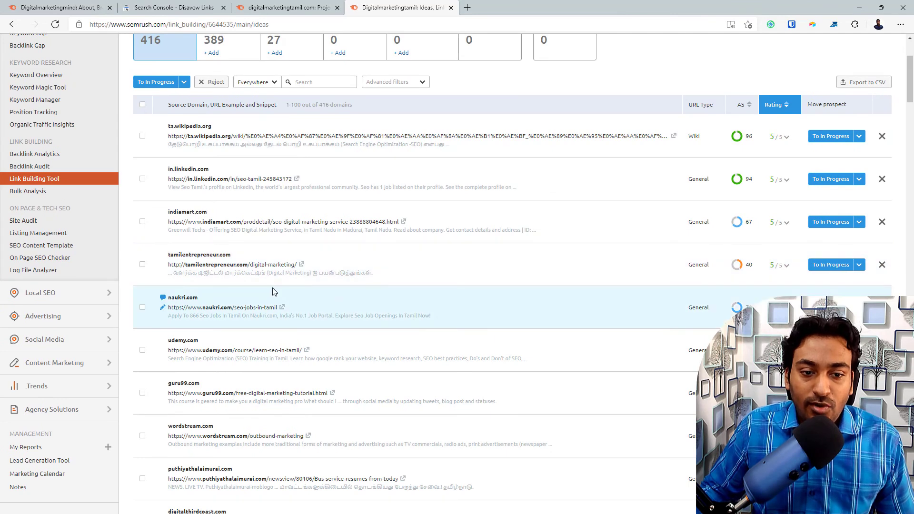
scroll(273, 280, "down", 2)
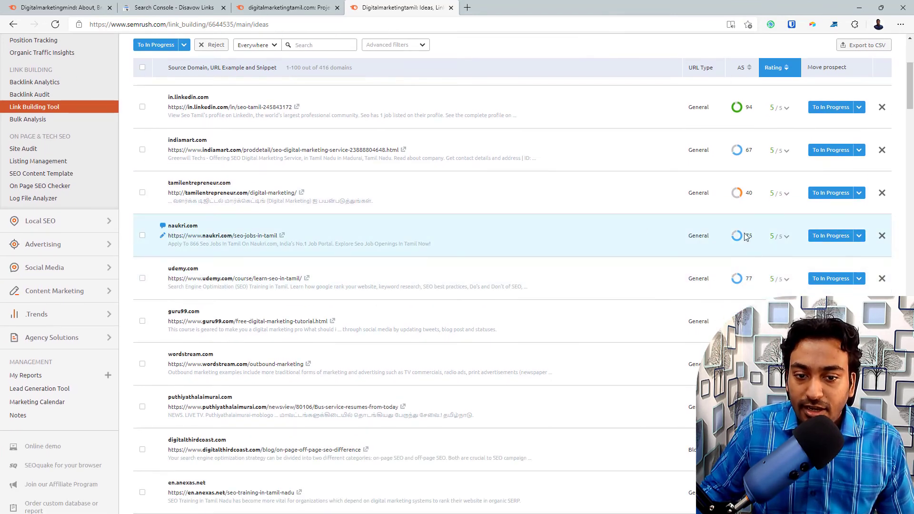
left_click(786, 237)
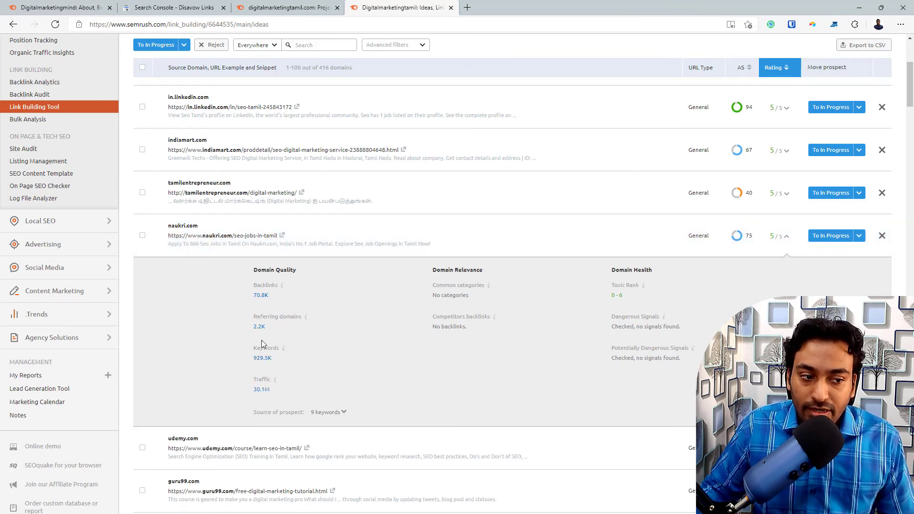
left_click(785, 238)
scroll(393, 252, "down", 9)
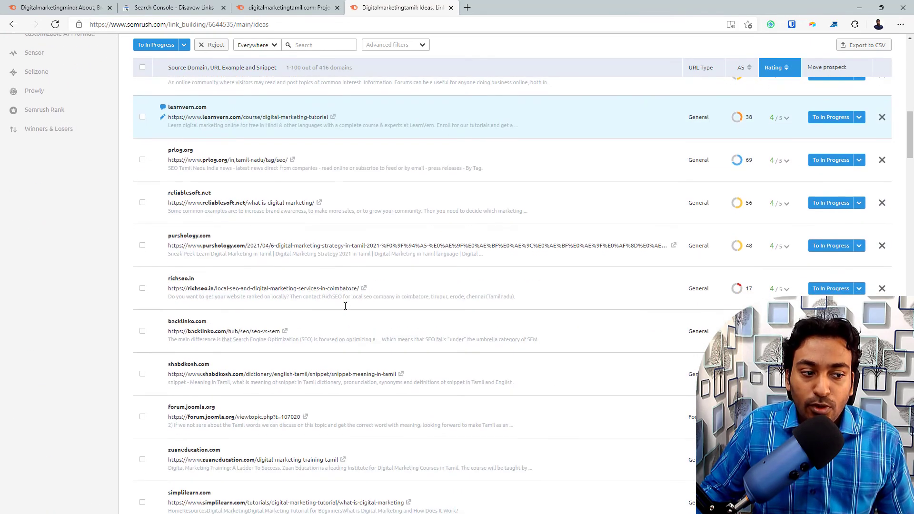
scroll(379, 306, "up", 7)
scroll(346, 310, "up", 6)
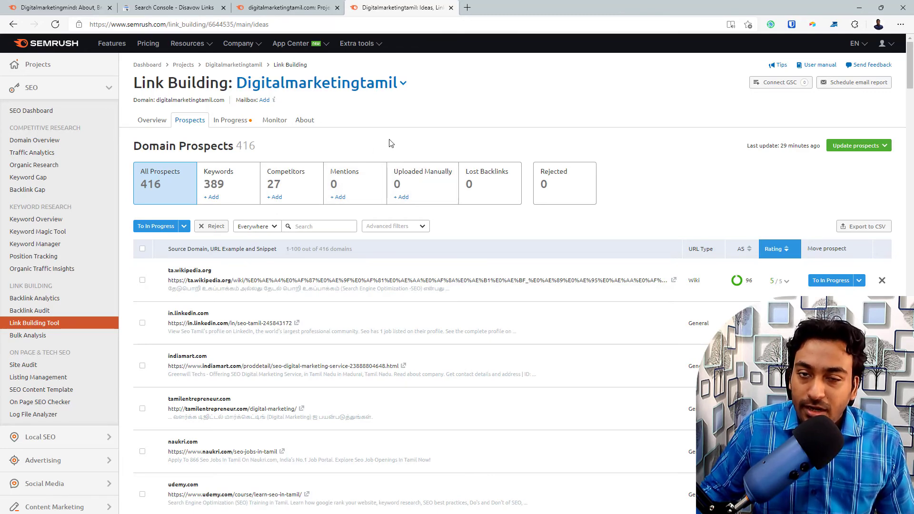
left_click(230, 120)
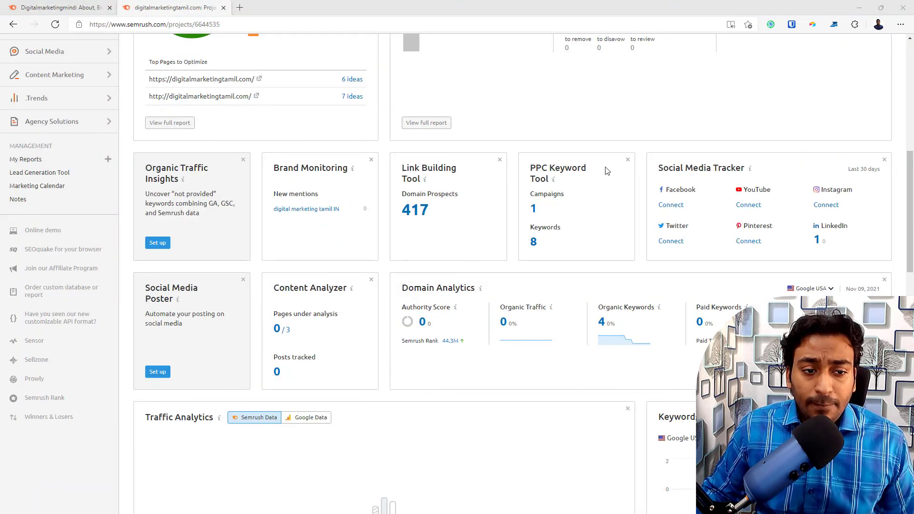
Step: From the digitalmarketingtamil.com project dashboard, open the PPC Keyword Tool in a separate tab and show the Digitalmarketingtamil project
right_click(569, 174)
left_click(585, 178)
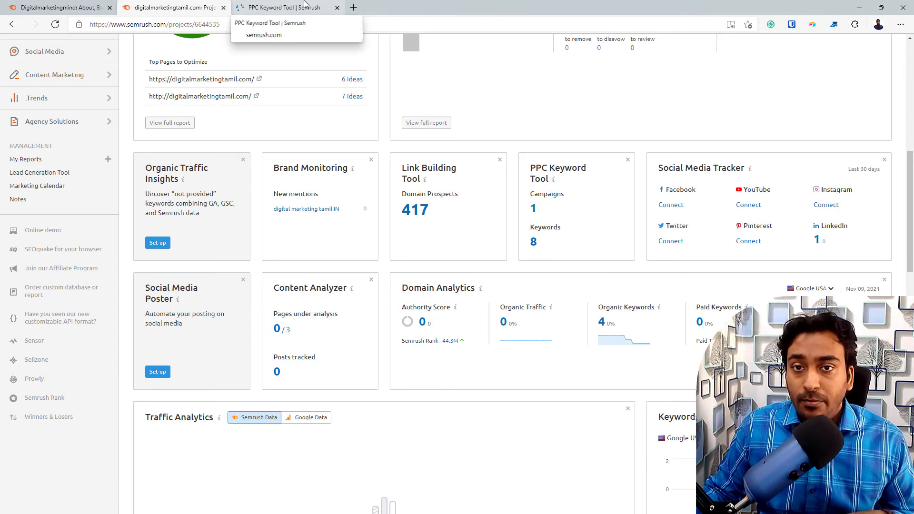
left_click(305, 6)
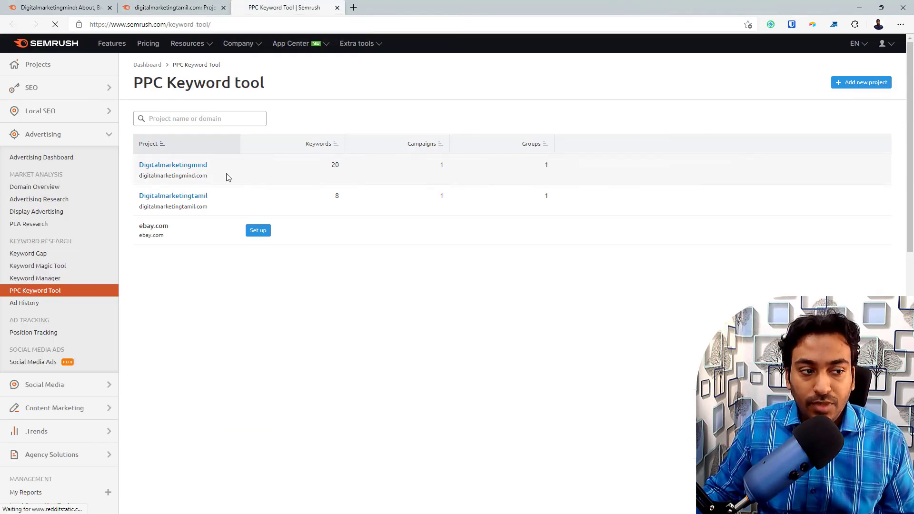
left_click(201, 197)
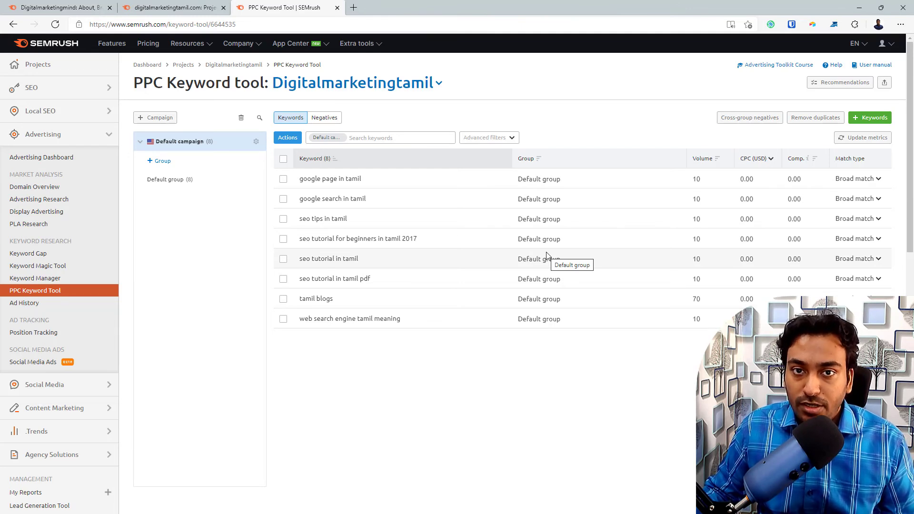
Step: View the match type options for "google page in tamil", check the negative keywords, and return to the keyword list
left_click(856, 179)
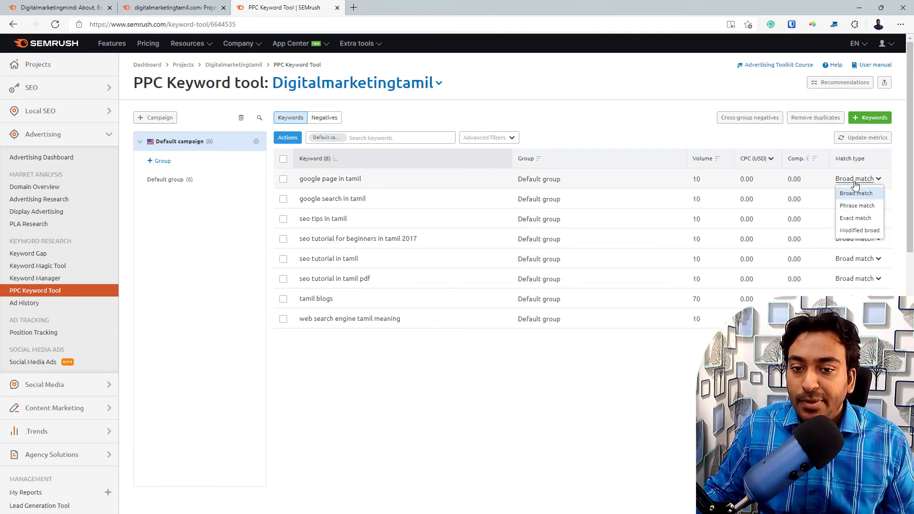
left_click(541, 112)
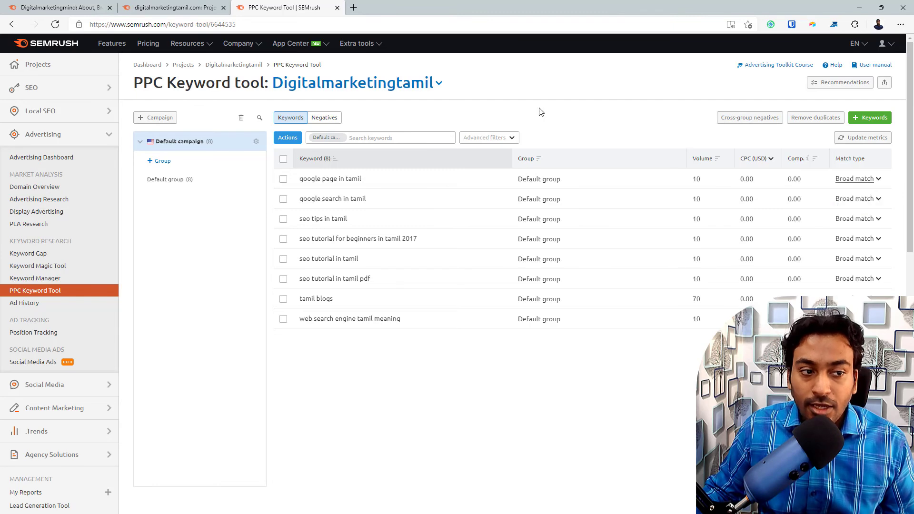
left_click(321, 119)
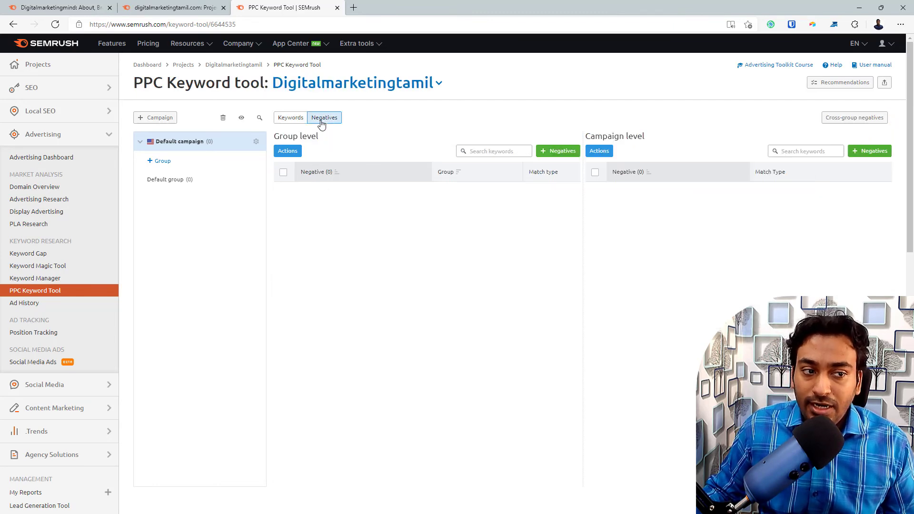
left_click(295, 118)
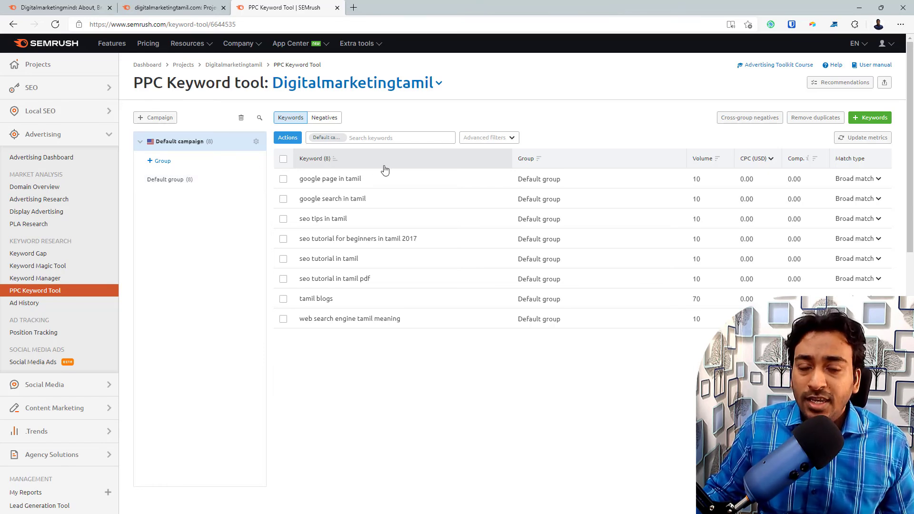
Step: Return to the project dashboard, close the PPC Keyword Tool tab, and open the Social Media Tracker in a separate tab
left_click(202, 8)
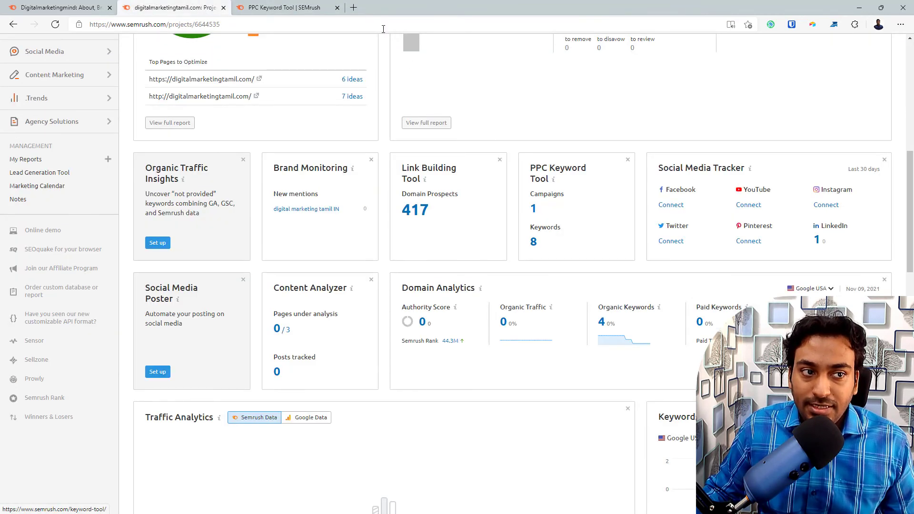
left_click(338, 7)
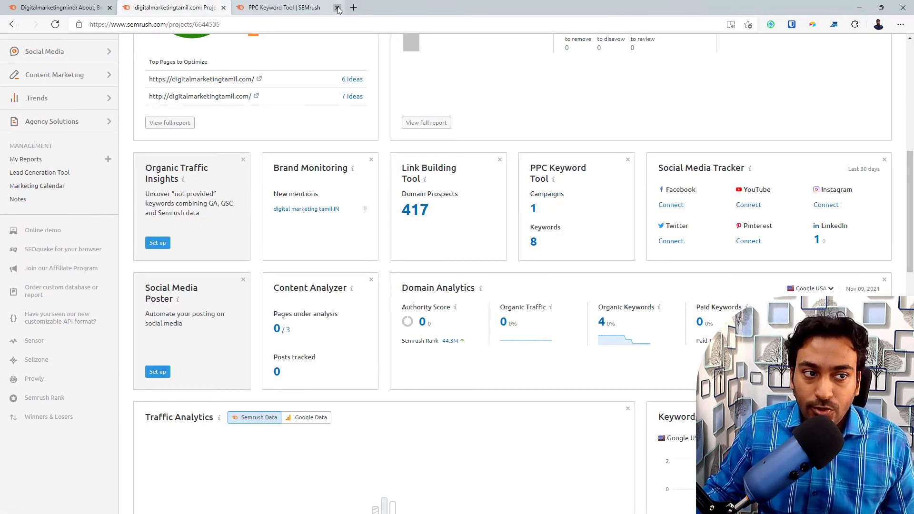
right_click(693, 174)
left_click(713, 178)
left_click(307, 8)
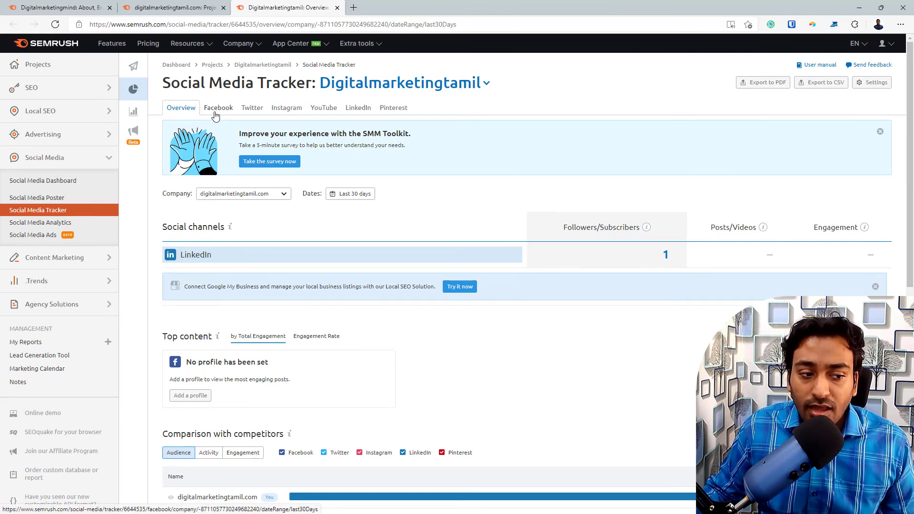
Step: Review the Social Media Tracker overview with its competitor comparison, and view the Facebook report
scroll(224, 143, "down", 3)
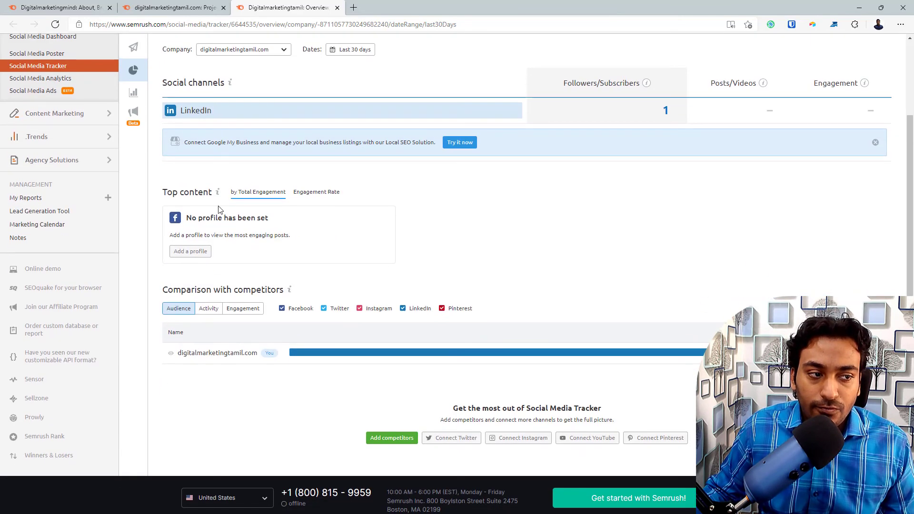
scroll(236, 159, "up", 1)
scroll(431, 230, "up", 2)
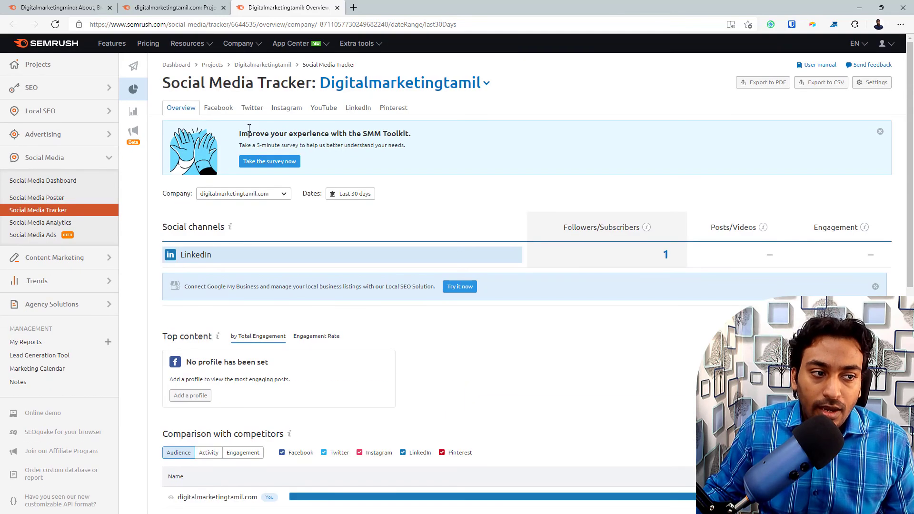
left_click(218, 108)
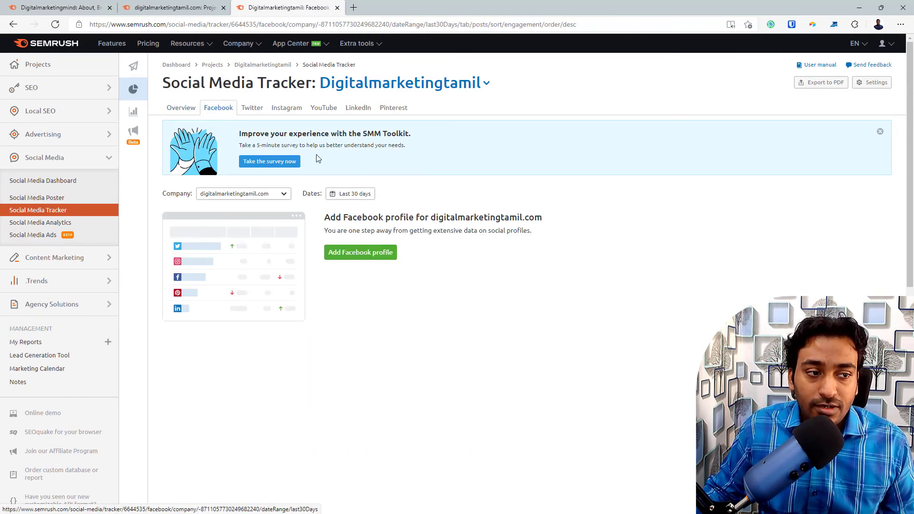
Step: Review the LinkedIn report's audience figures, followers trend and follower comparison with competitors
left_click(359, 109)
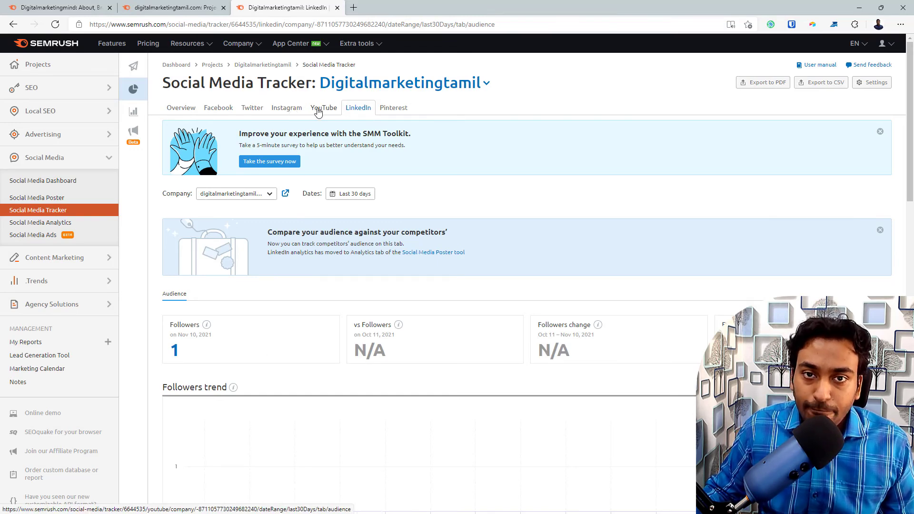
scroll(324, 157, "down", 5)
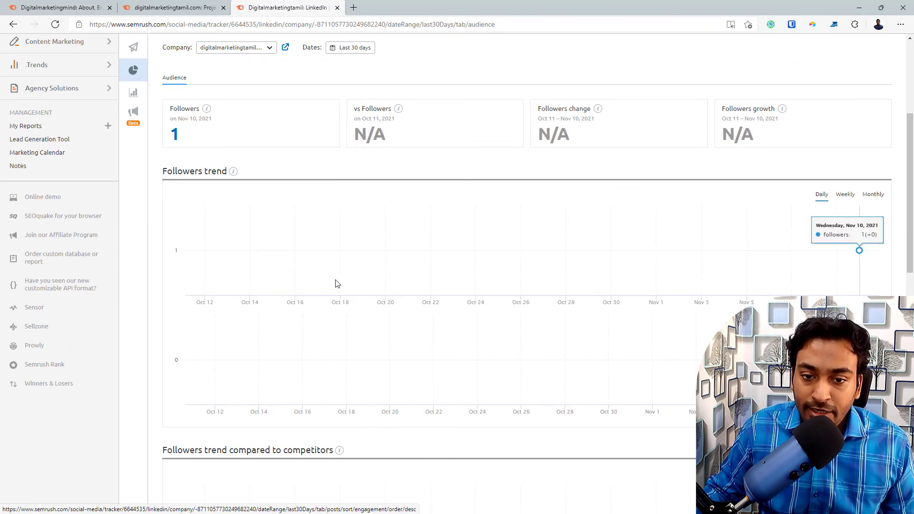
scroll(623, 265, "down", 6)
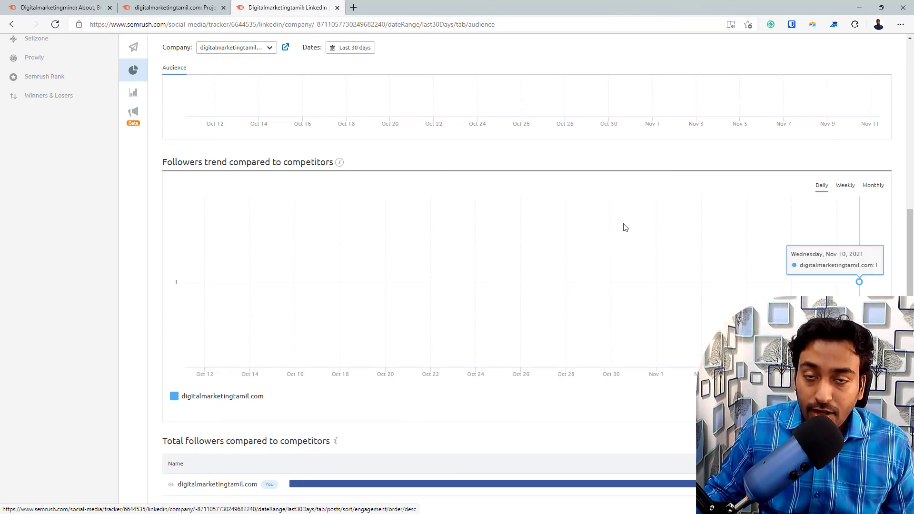
scroll(625, 228, "down", 3)
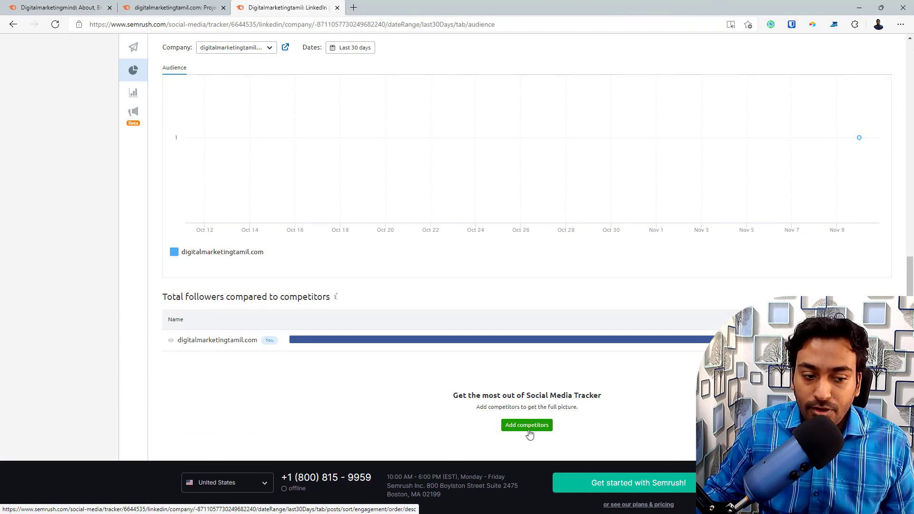
scroll(529, 434, "up", 15)
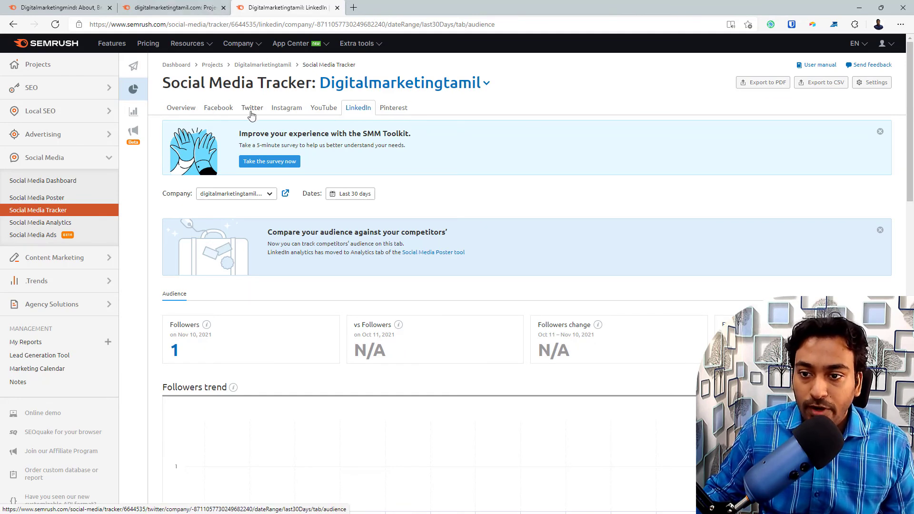
Step: Close the Social Media Tracker tab and open the Digitalmarketingmind project dashboard from its Brand Monitoring report
key("ctrl+w")
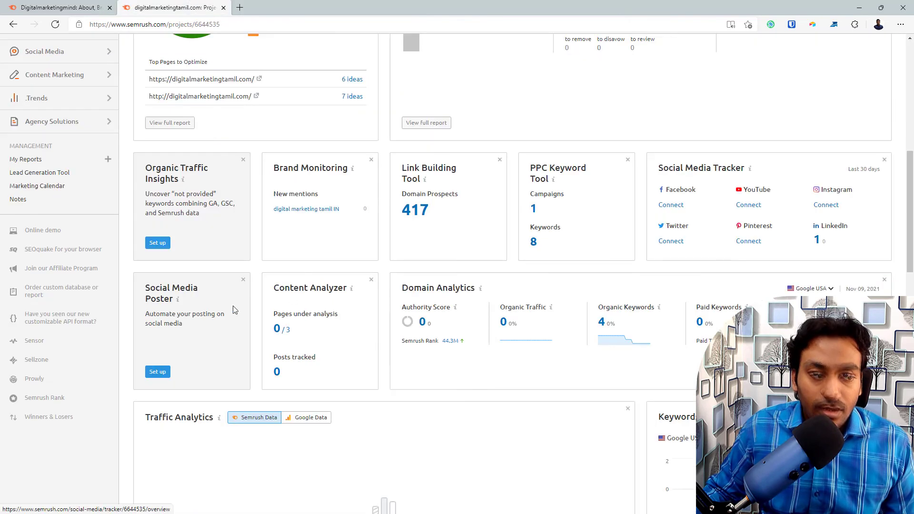
right_click(181, 293)
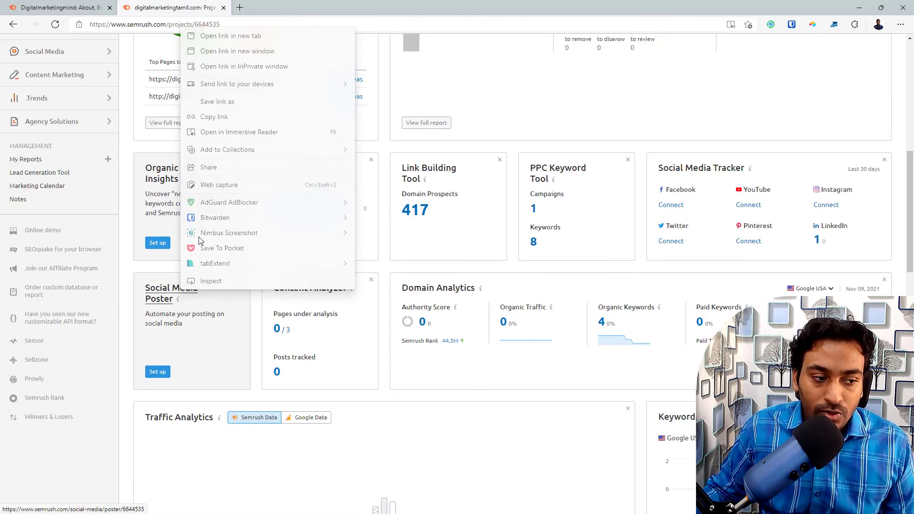
left_click(54, 4)
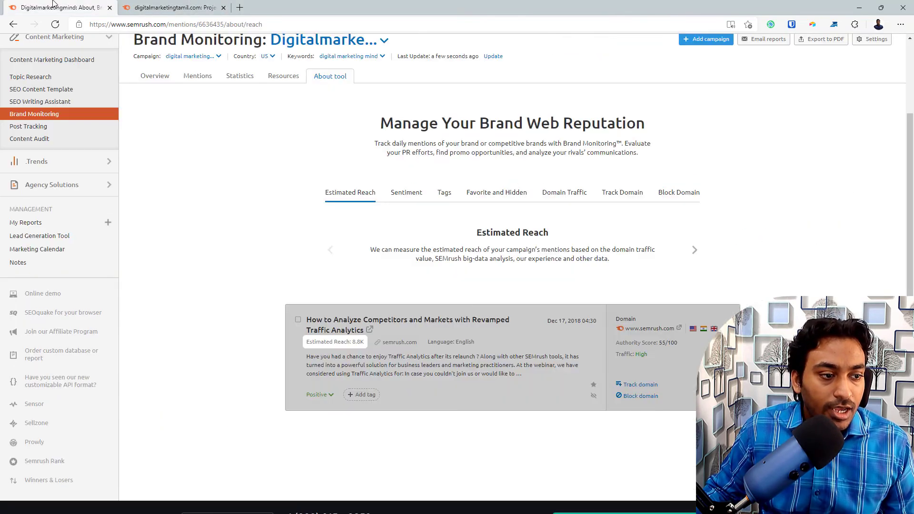
scroll(190, 92, "up", 3)
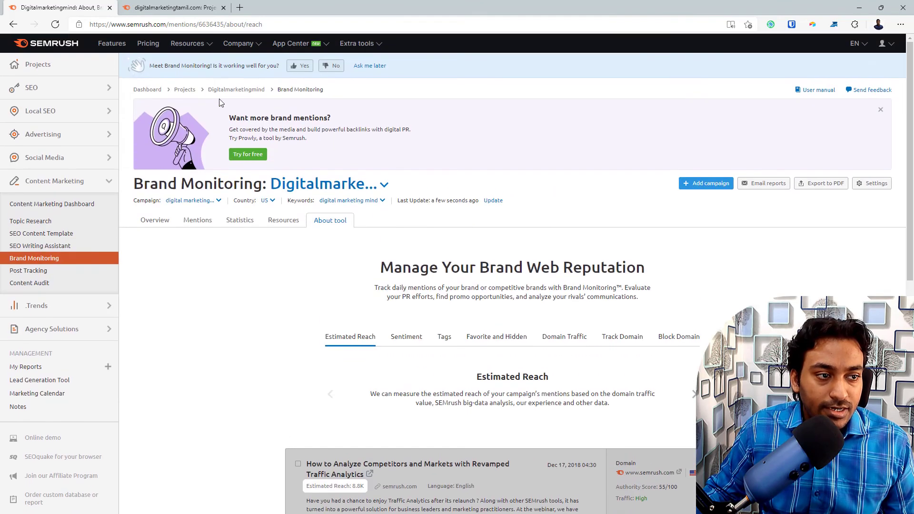
left_click(253, 92)
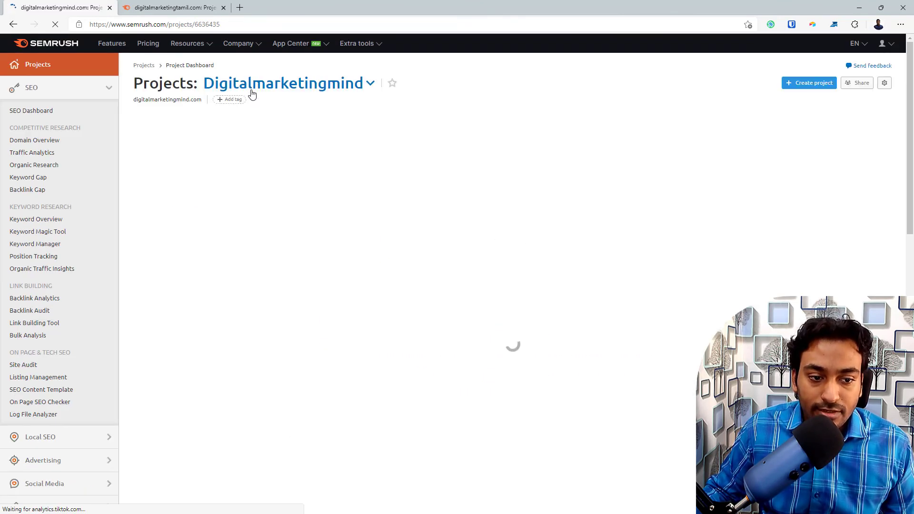
Step: Open the Digitalmarketingmind project's Social Media Poster in a separate tab and switch to it
scroll(313, 165, "down", 10)
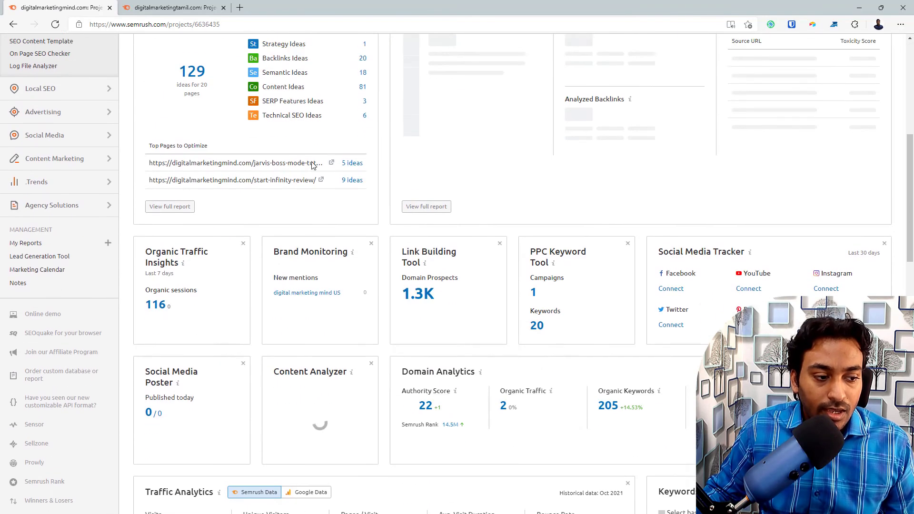
scroll(312, 165, "down", 2)
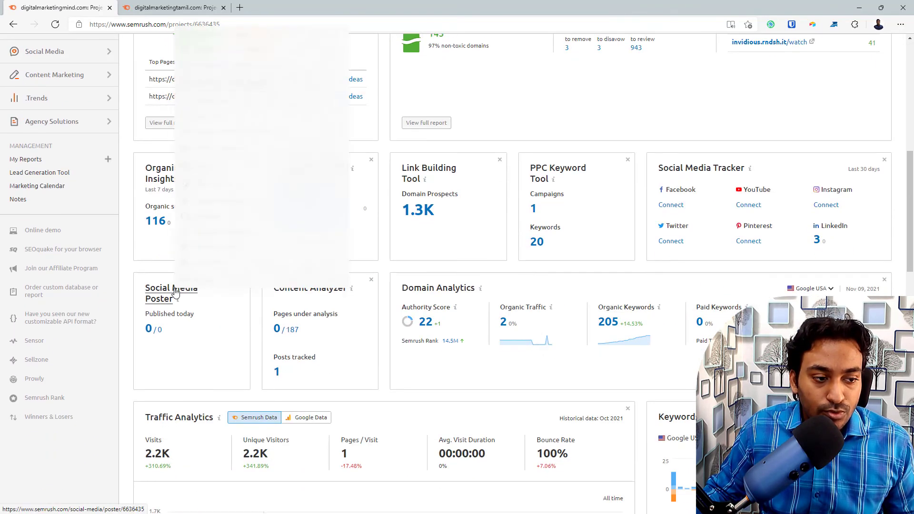
left_click(228, 35)
left_click(281, 5)
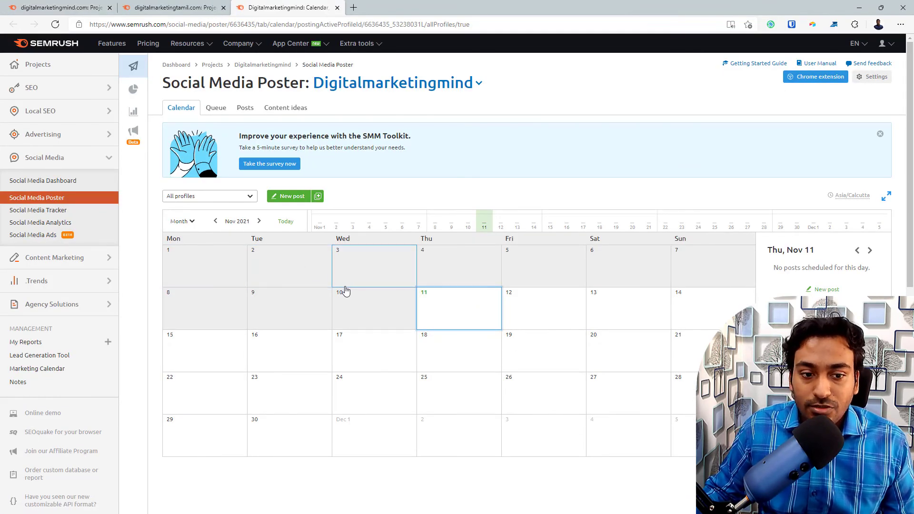
Step: Start a new post for Friday, November 19 from the calendar and view the Publish regularly and Post now options
scroll(432, 309, "down", 2)
scroll(431, 308, "up", 2)
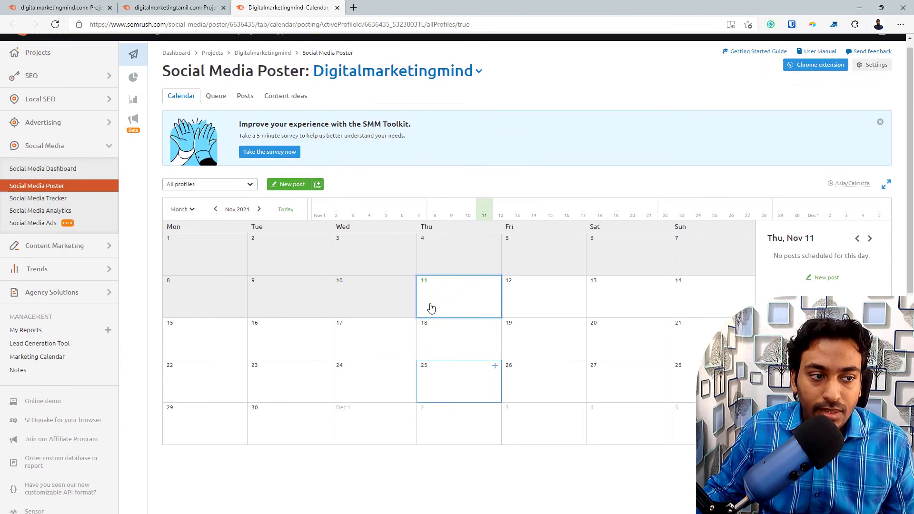
scroll(306, 248, "up", 1)
scroll(272, 190, "down", 3)
scroll(273, 216, "up", 2)
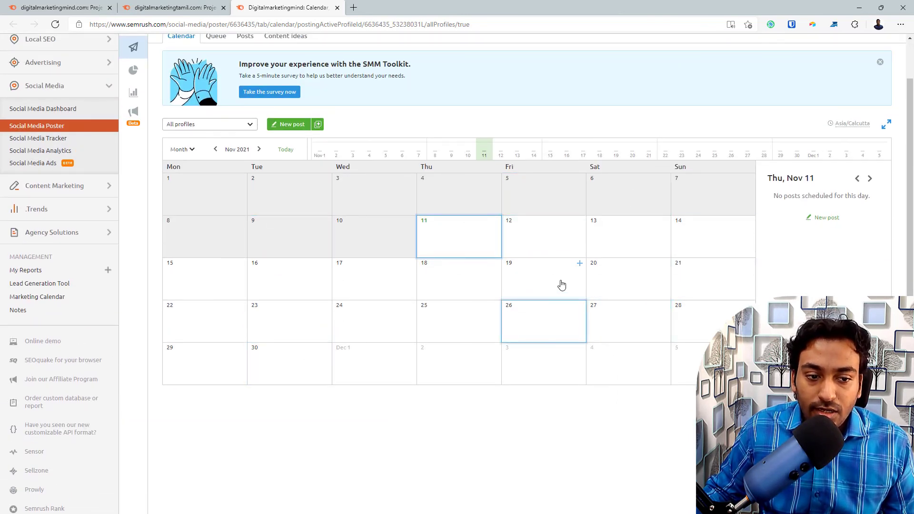
left_click(578, 264)
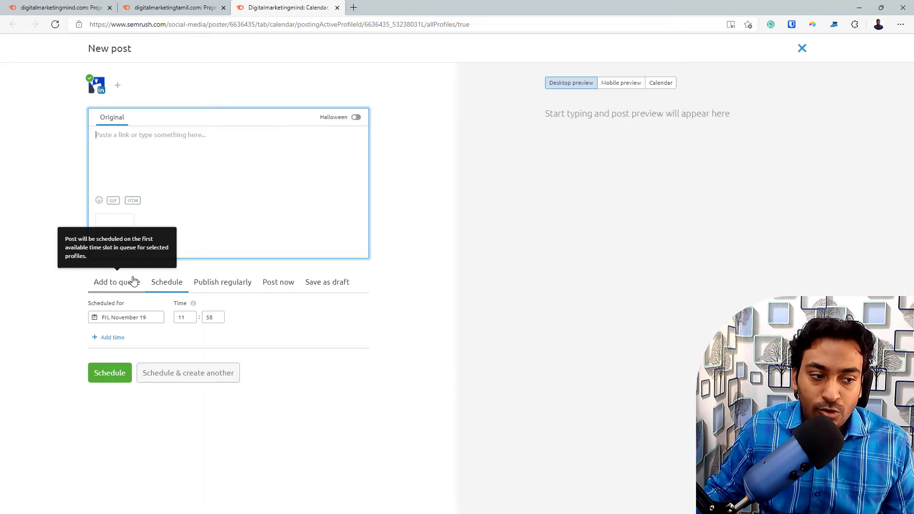
left_click(216, 285)
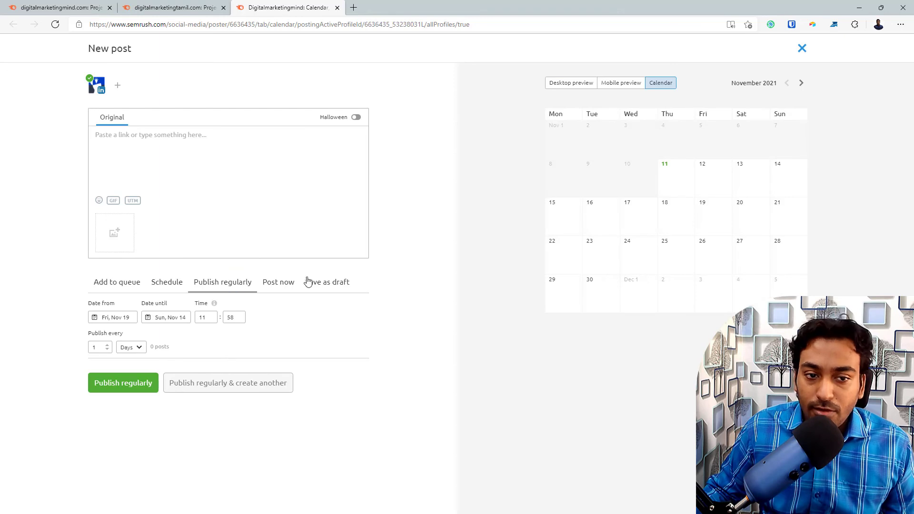
left_click(291, 283)
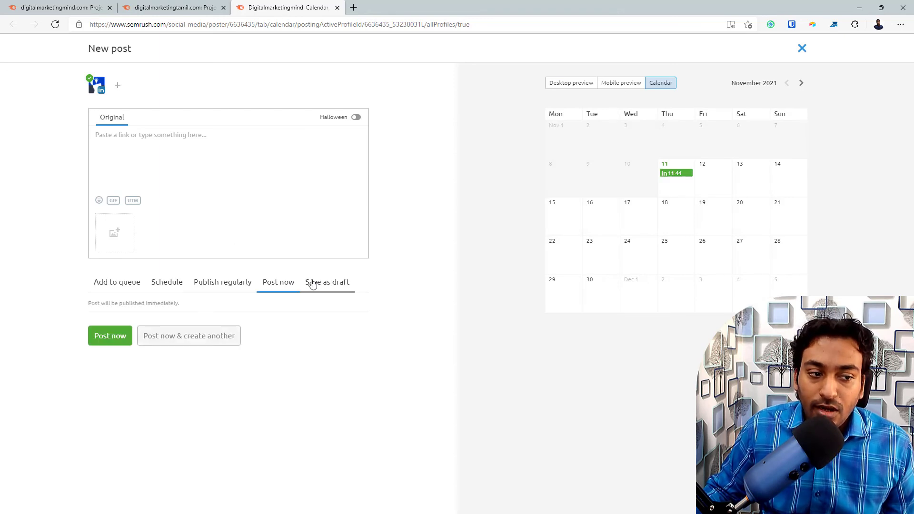
left_click(134, 136)
left_click(208, 11)
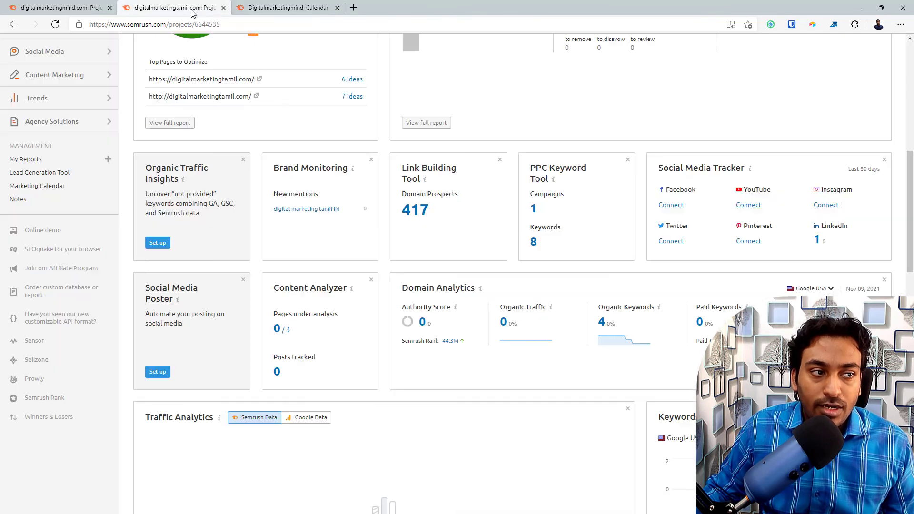
left_click_drag(166, 24, 88, 24)
key("ctrl+c")
left_click(256, 15)
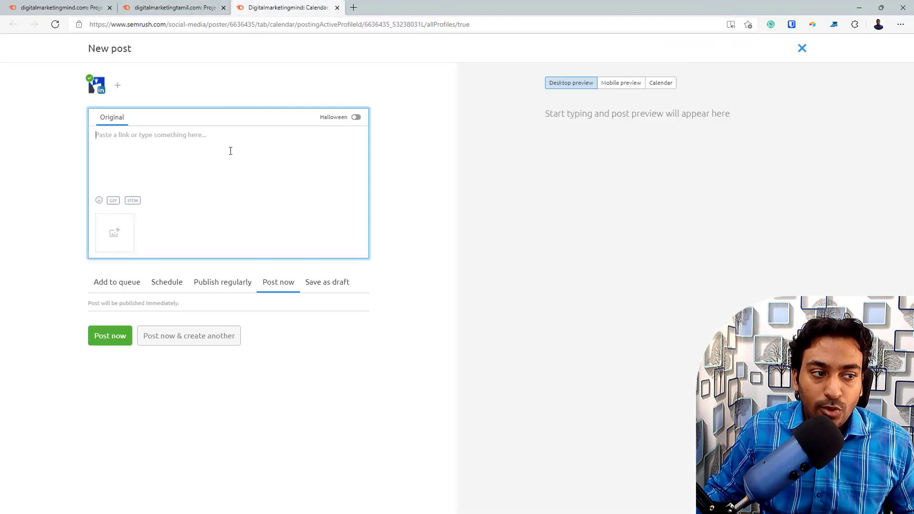
key("ctrl+v")
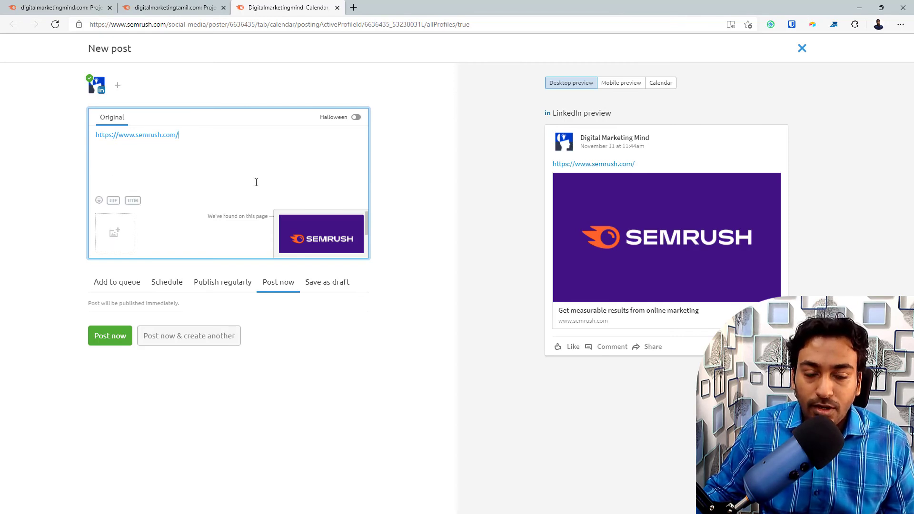
Step: View the post's mobile preview and close the new post without saving it
left_click(643, 92)
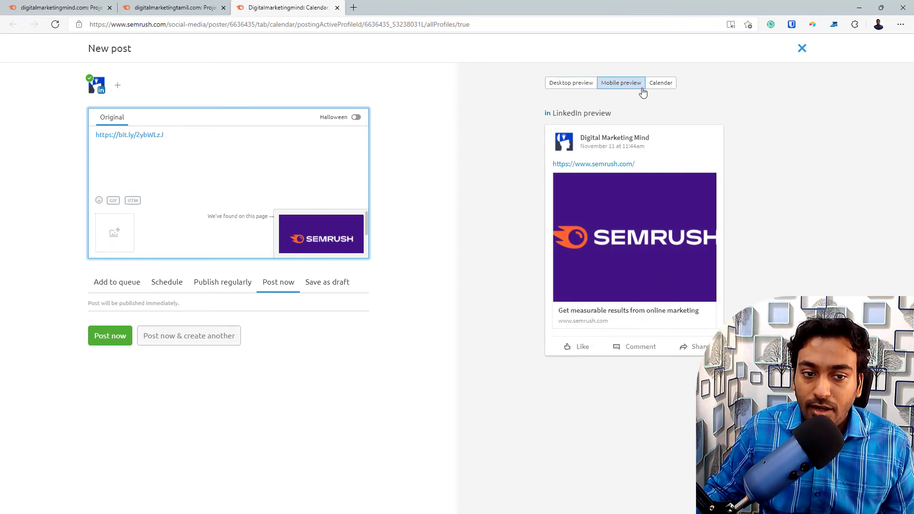
left_click(802, 50)
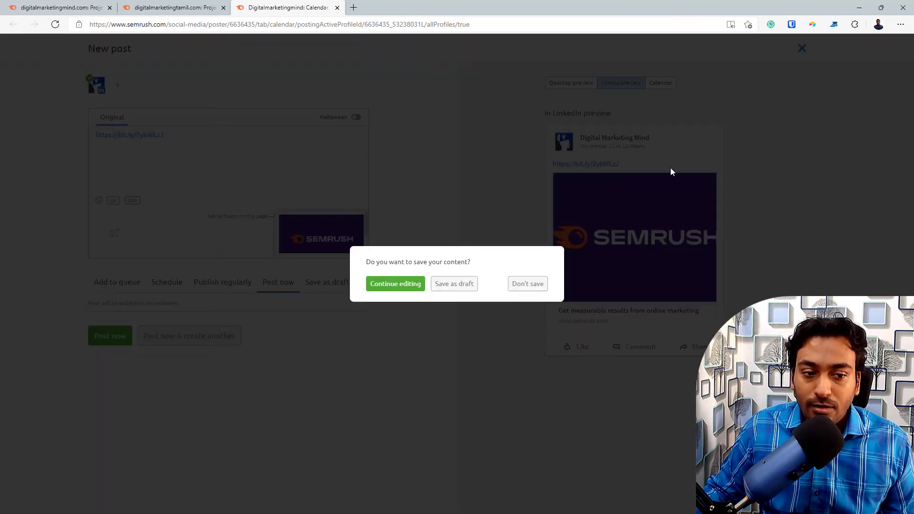
left_click(529, 284)
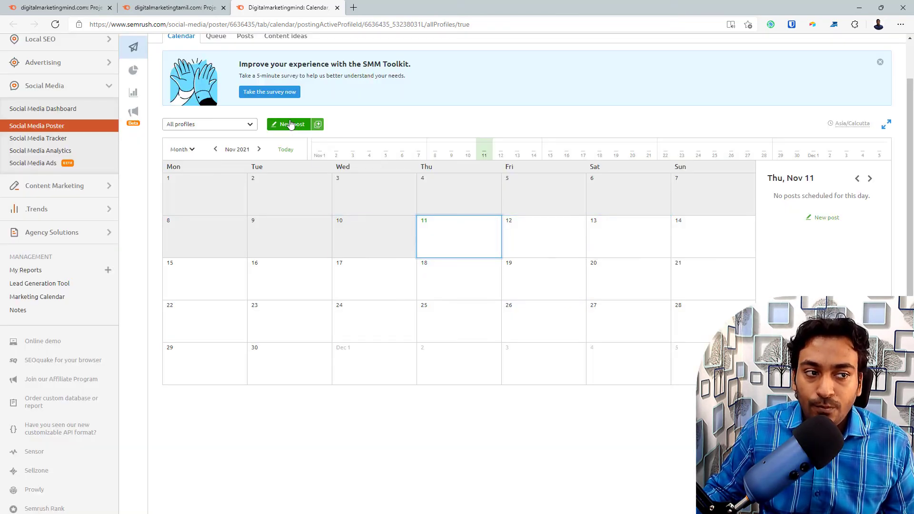
Step: Review the queue's posting time slots for the coming days and view the published posts list
scroll(288, 126, "up", 2)
left_click(213, 108)
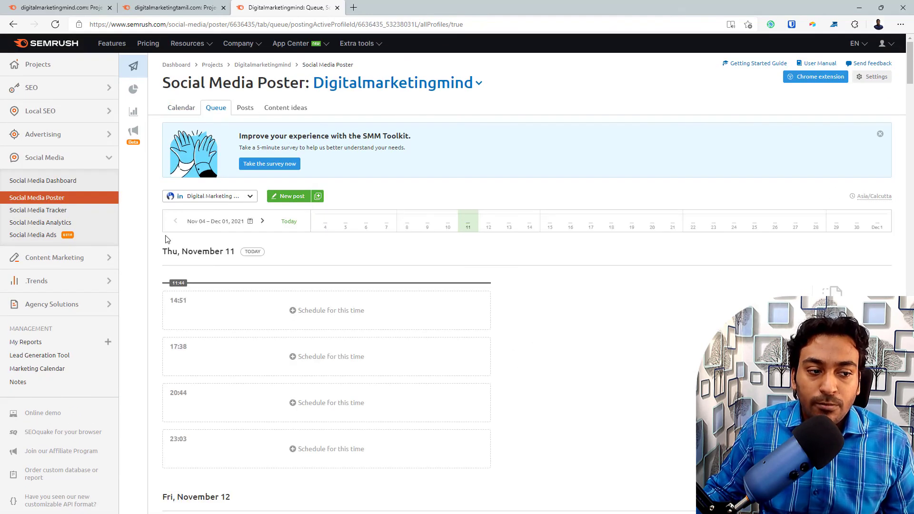
scroll(199, 314, "down", 2)
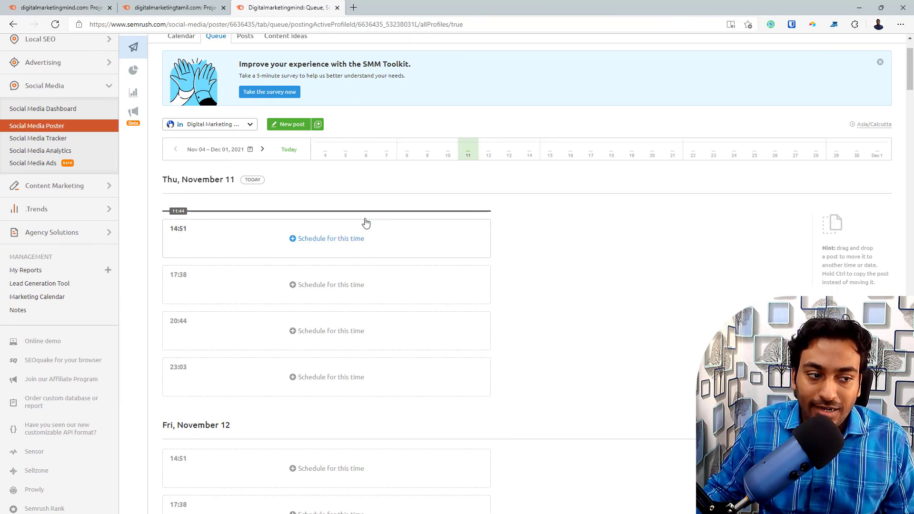
scroll(370, 218, "up", 2)
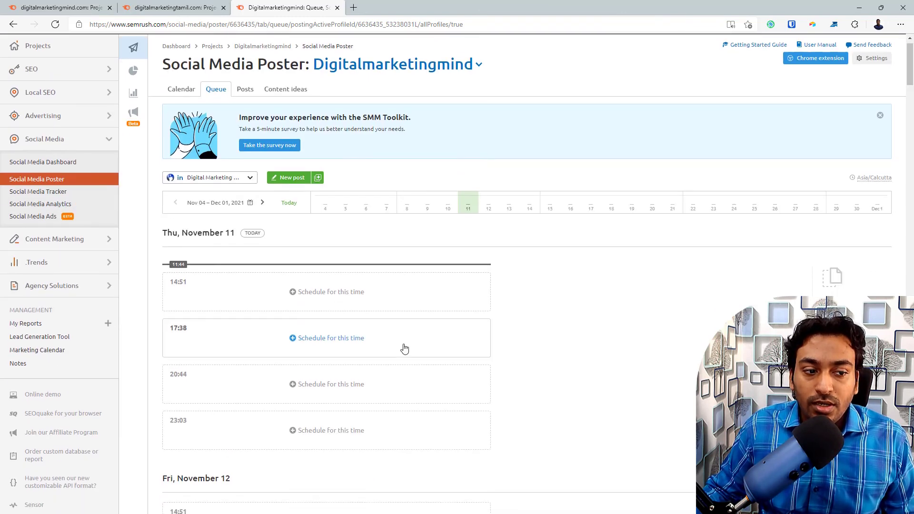
scroll(404, 347, "down", 5)
scroll(404, 349, "down", 2)
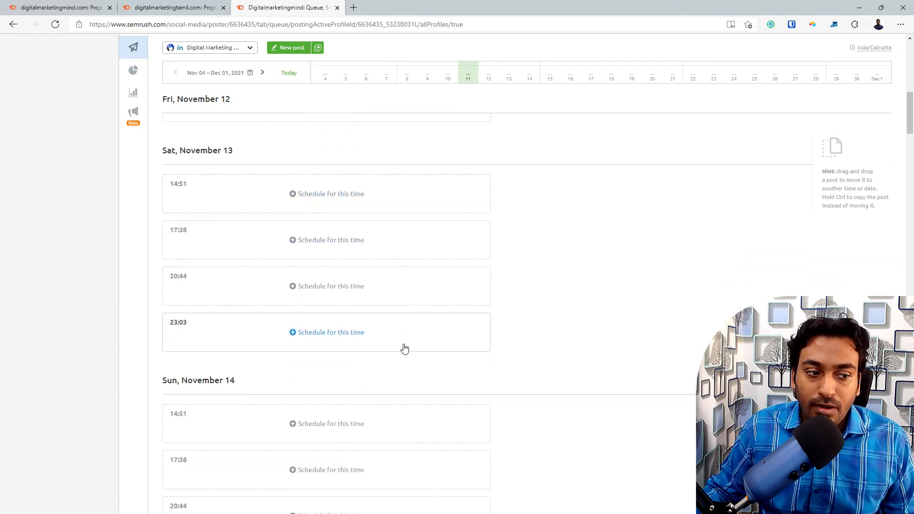
scroll(404, 349, "up", 10)
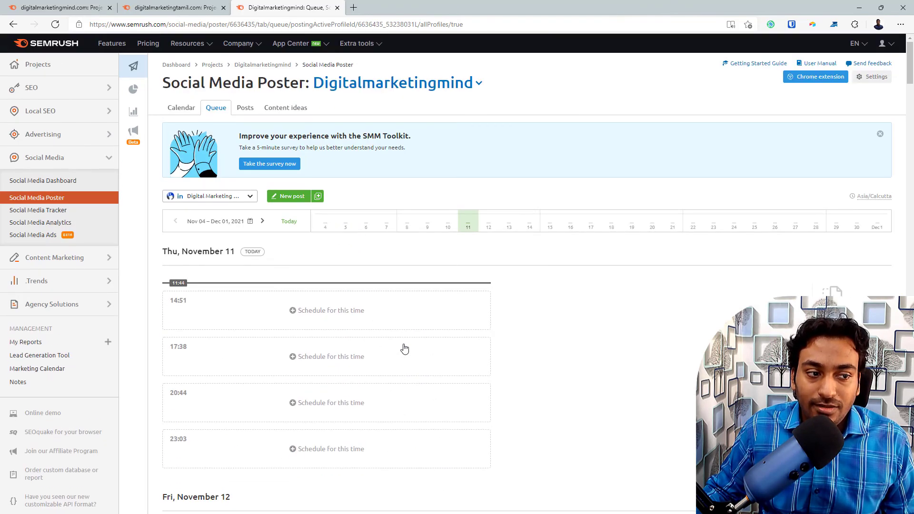
left_click(238, 116)
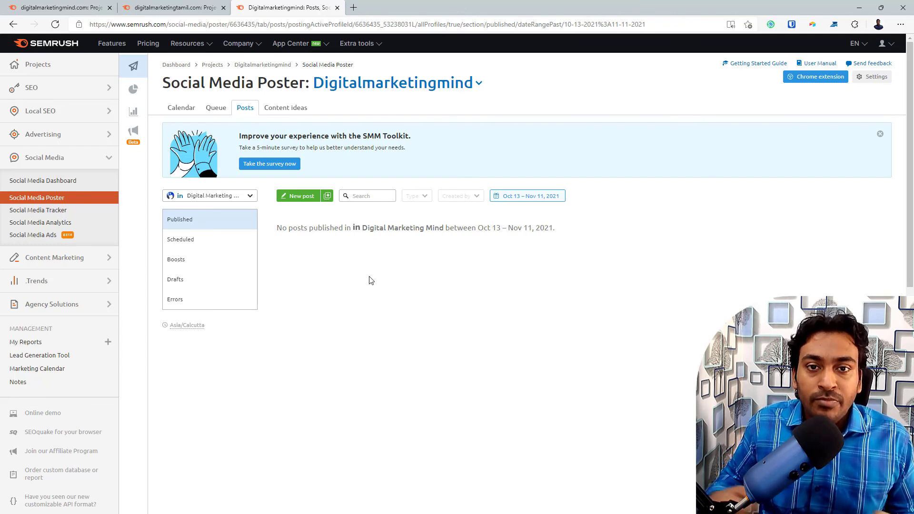
left_click(291, 112)
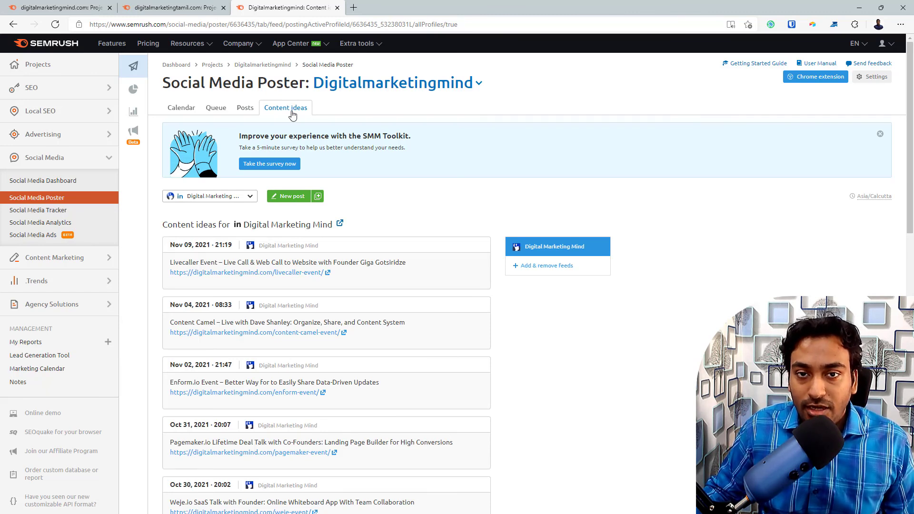
left_click(547, 266)
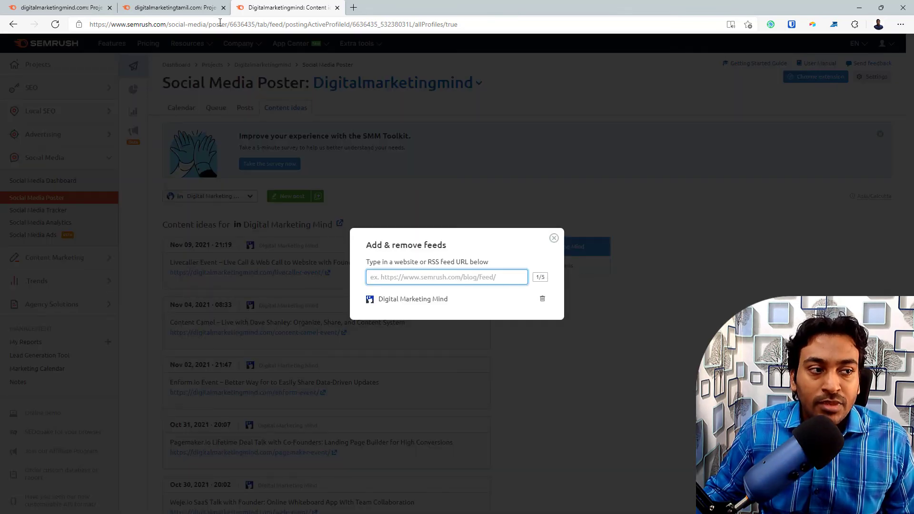
left_click(205, 2)
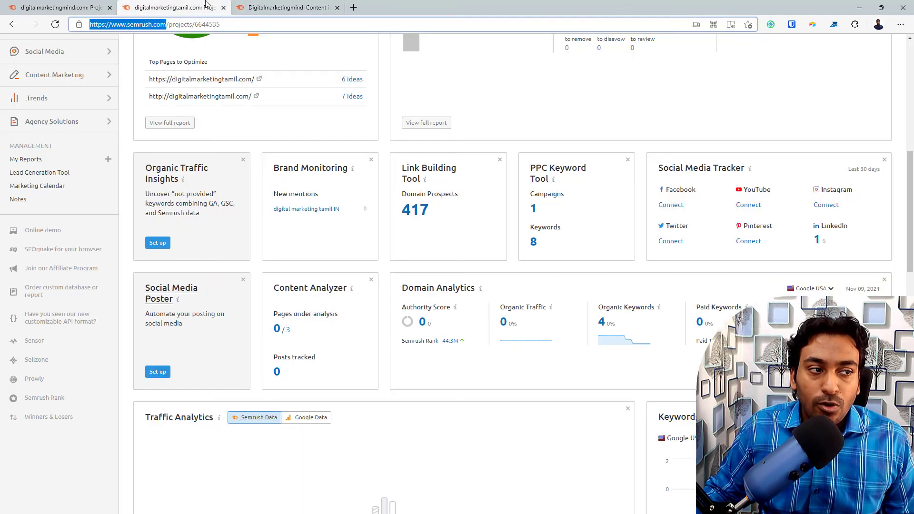
left_click(263, 7)
key("ctrl+v")
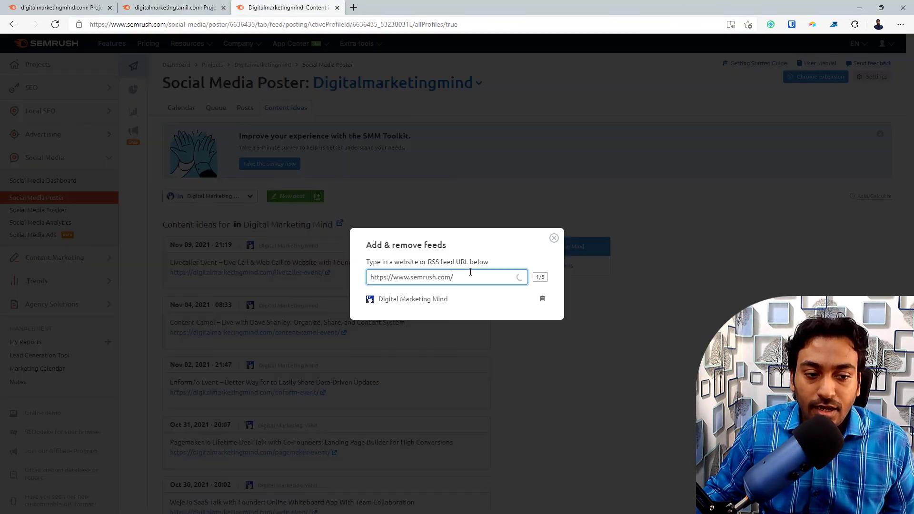
key("BackSpace")
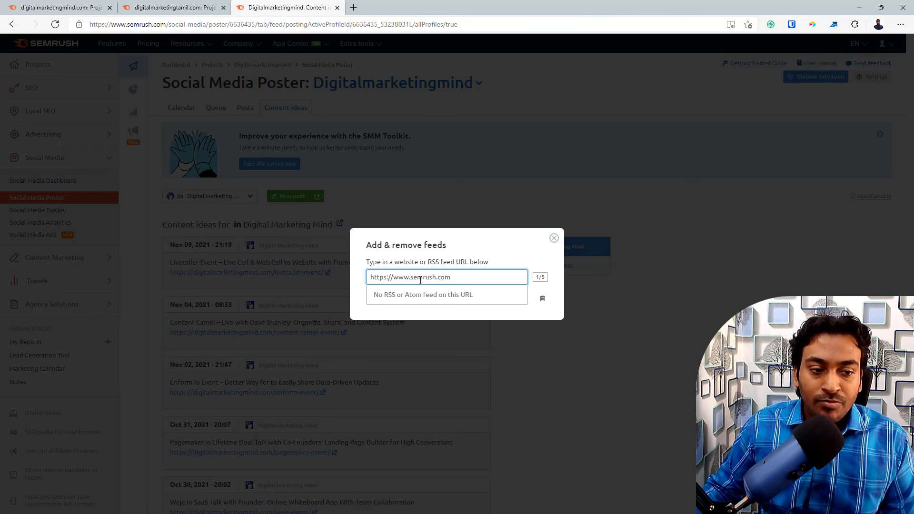
type("log")
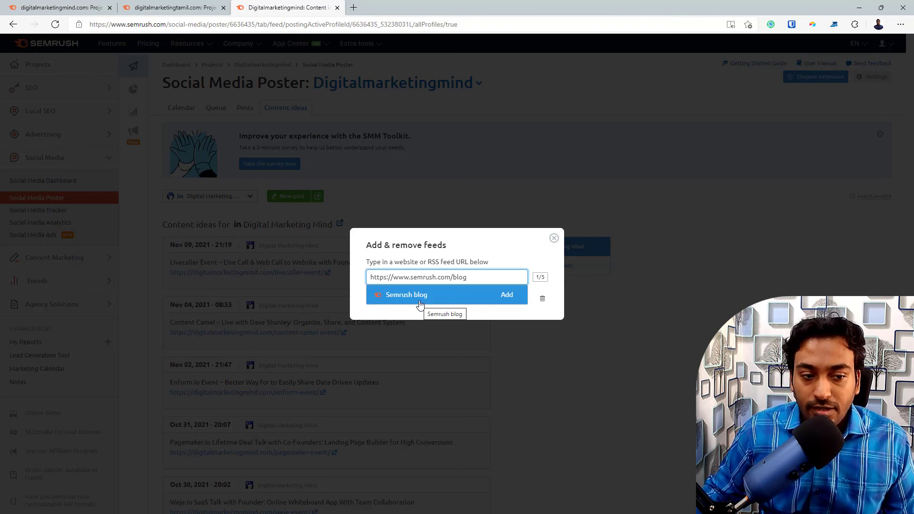
left_click(420, 302)
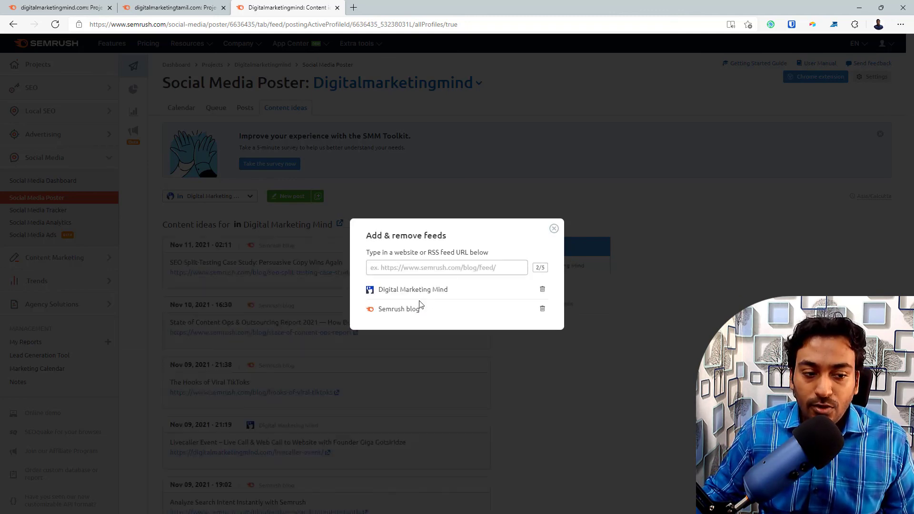
left_click(554, 229)
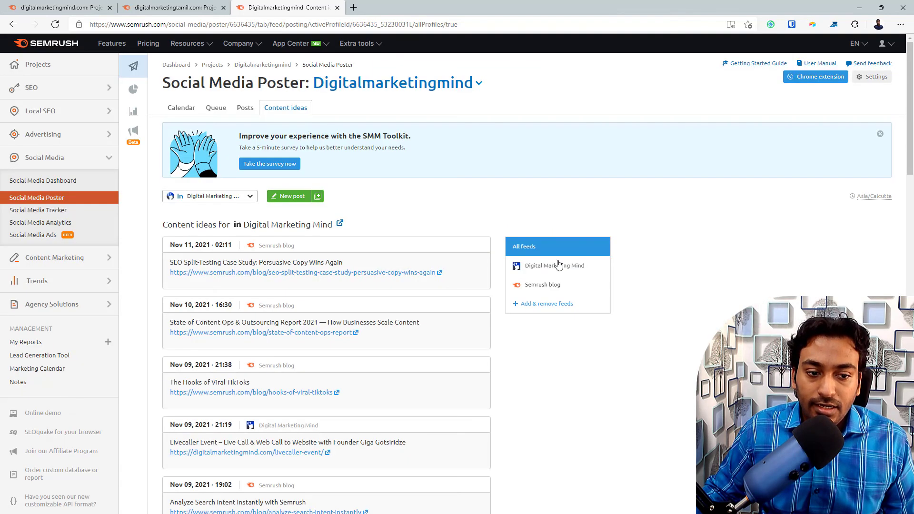
Step: Show only the Semrush blog ideas, open the SEO Split-Testing Case Study idea as a new post, and close it without saving
left_click(552, 285)
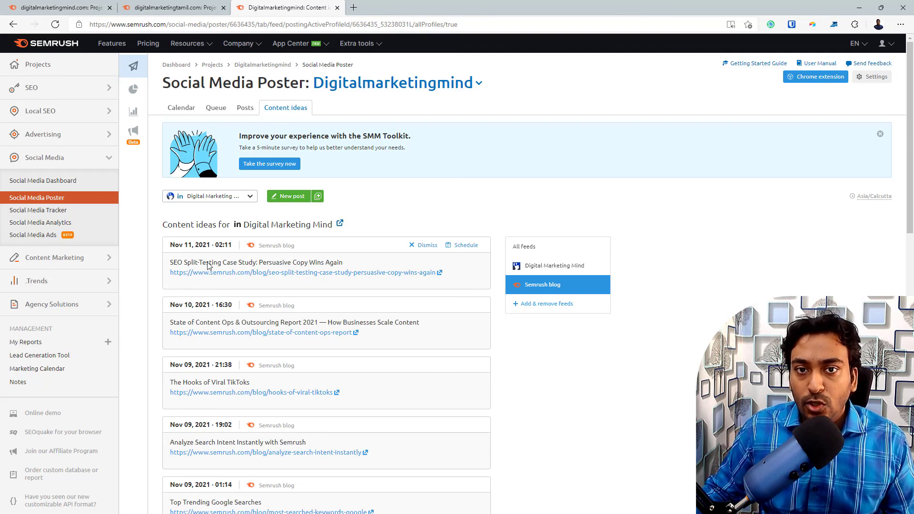
left_click(460, 245)
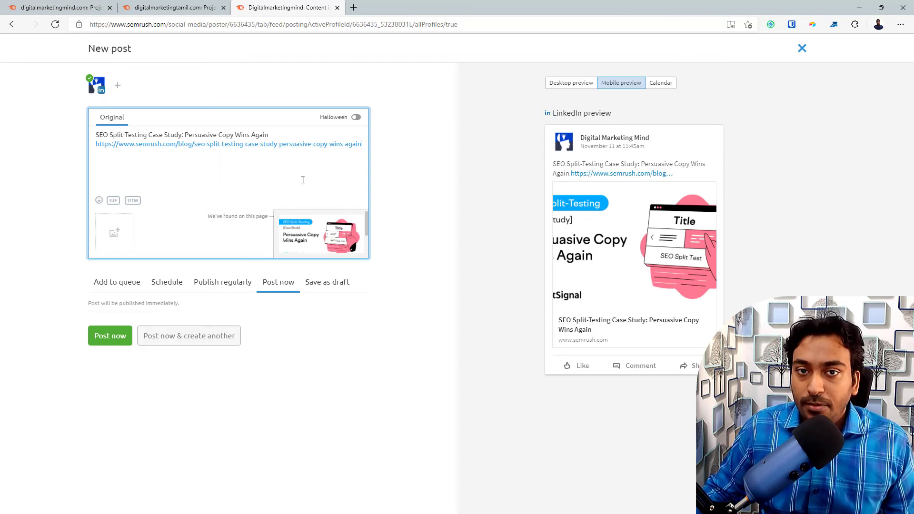
left_click(803, 49)
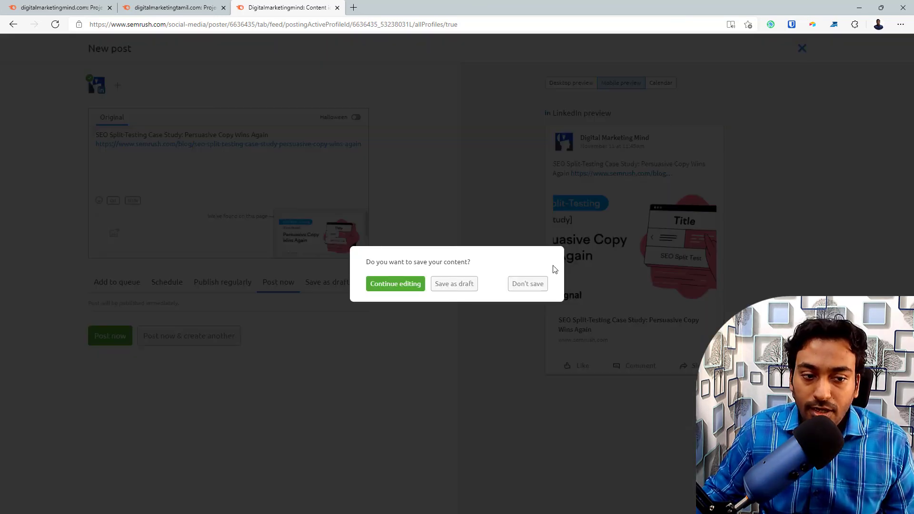
left_click(514, 286)
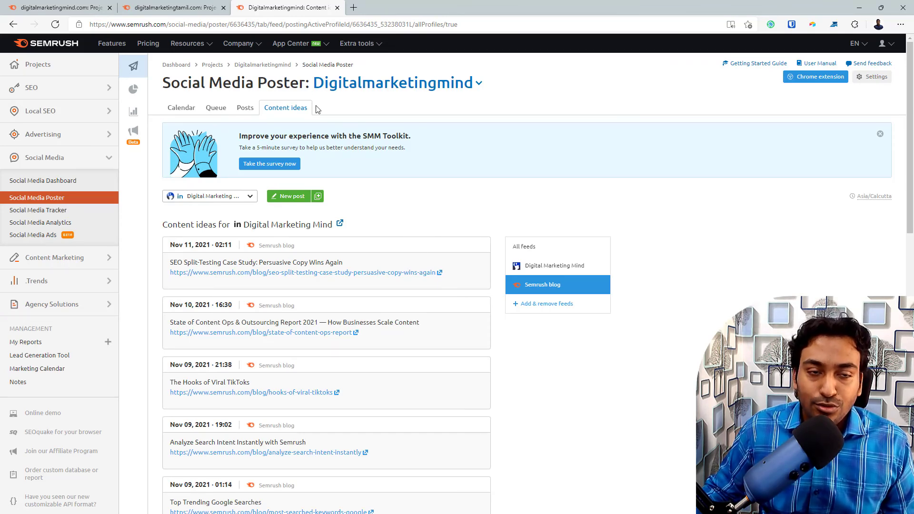
Step: Open Content Analyzer from the digitalmarketingtamil.com project, close the Social Media Poster page, and review the Content Audit table
left_click(190, 5)
scroll(304, 224, "down", 2)
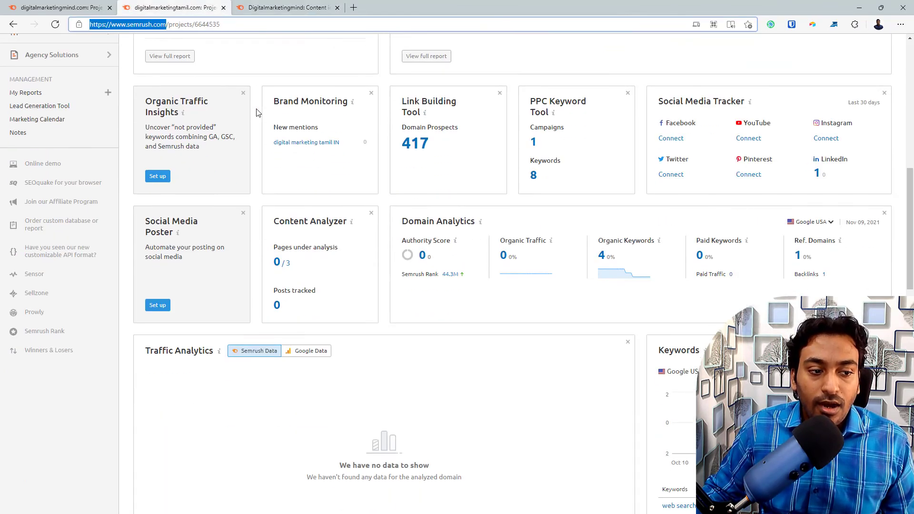
left_click(304, 223)
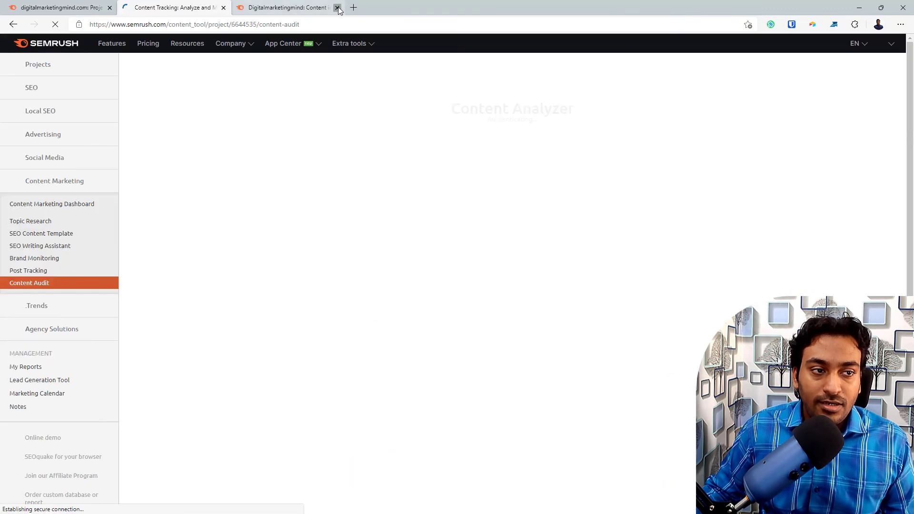
left_click(338, 8)
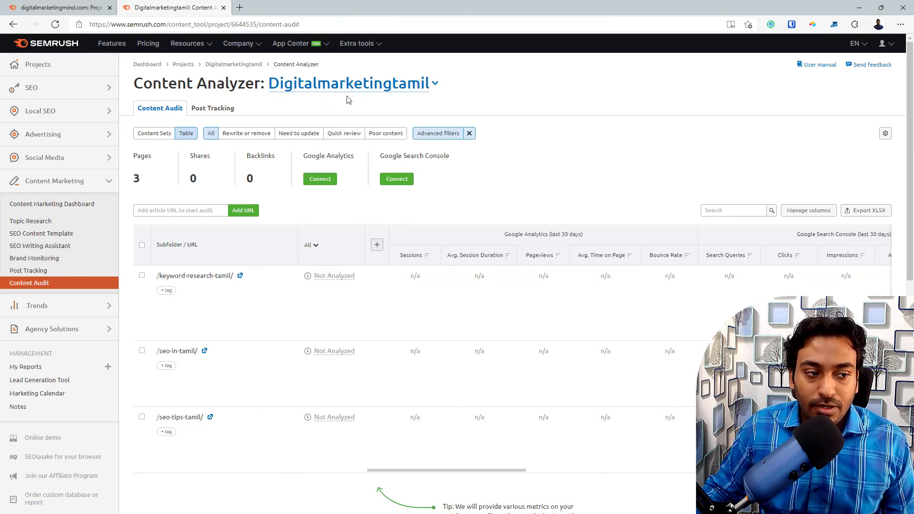
scroll(349, 100, "down", 2)
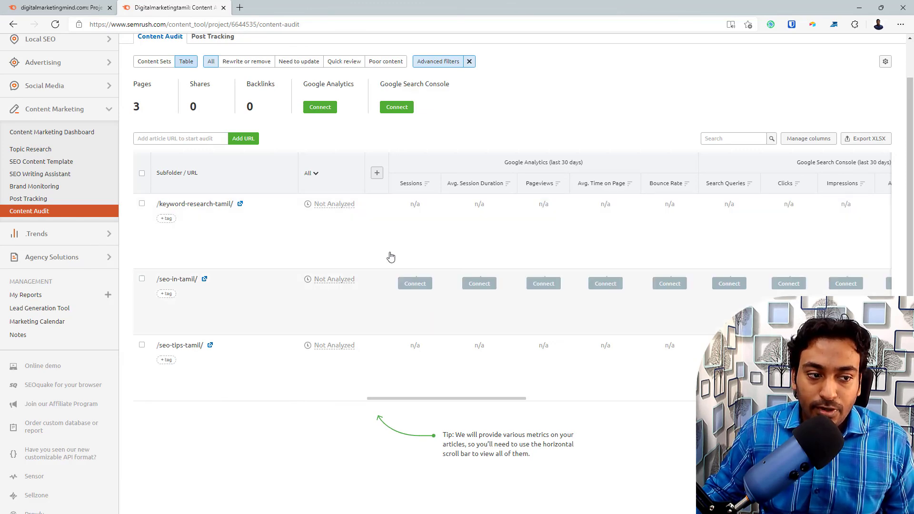
scroll(355, 208, "up", 2)
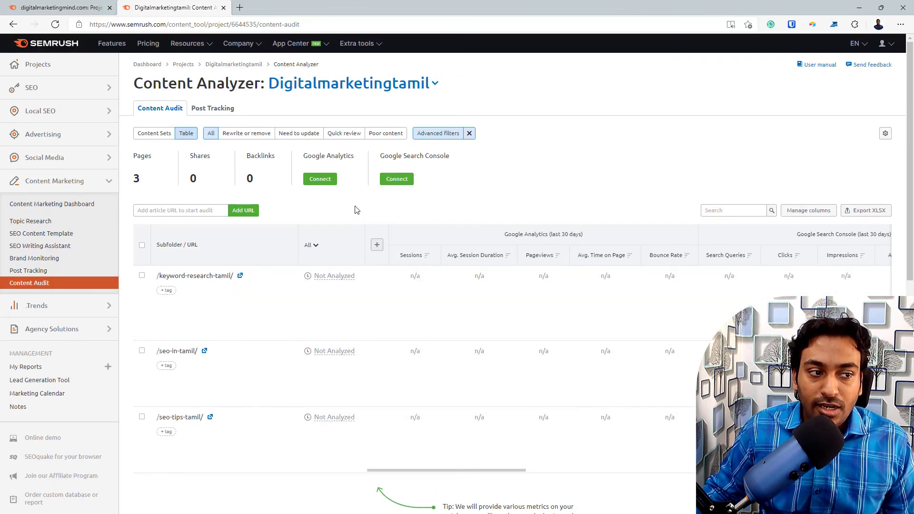
Step: Open the audit details of /keyword-research-tamil/, review its content, collaboration options and metrics, and close the details
left_click(331, 277)
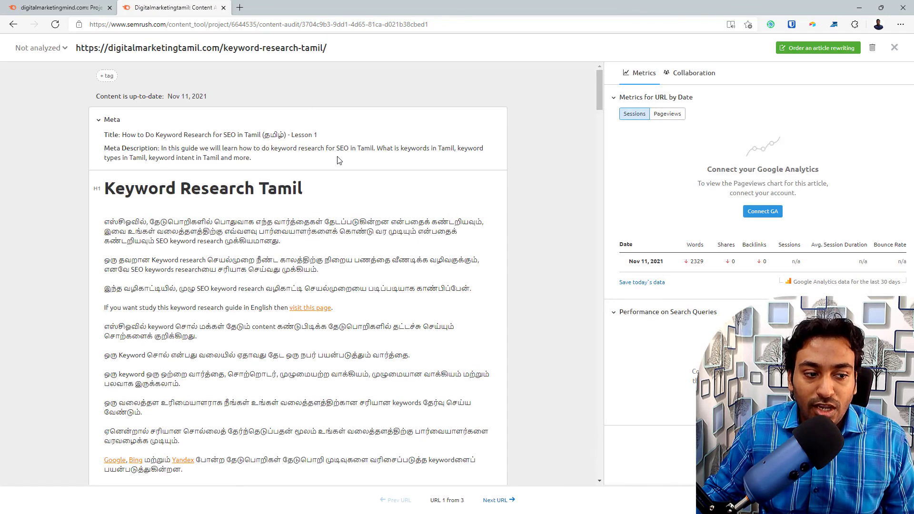
scroll(497, 205, "down", 10)
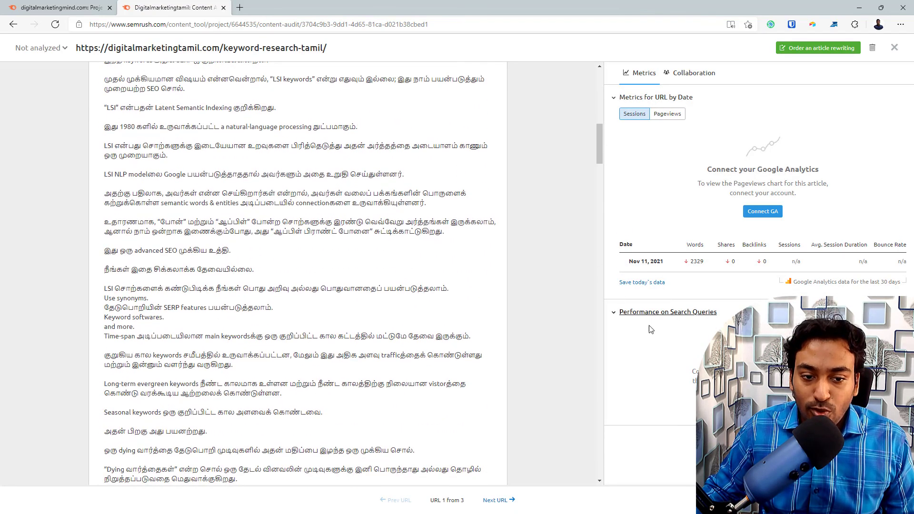
left_click(691, 72)
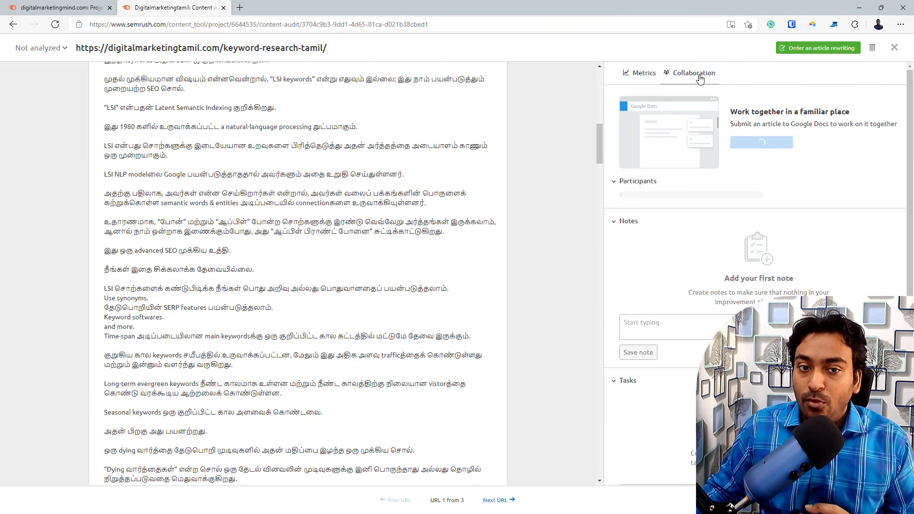
left_click(649, 74)
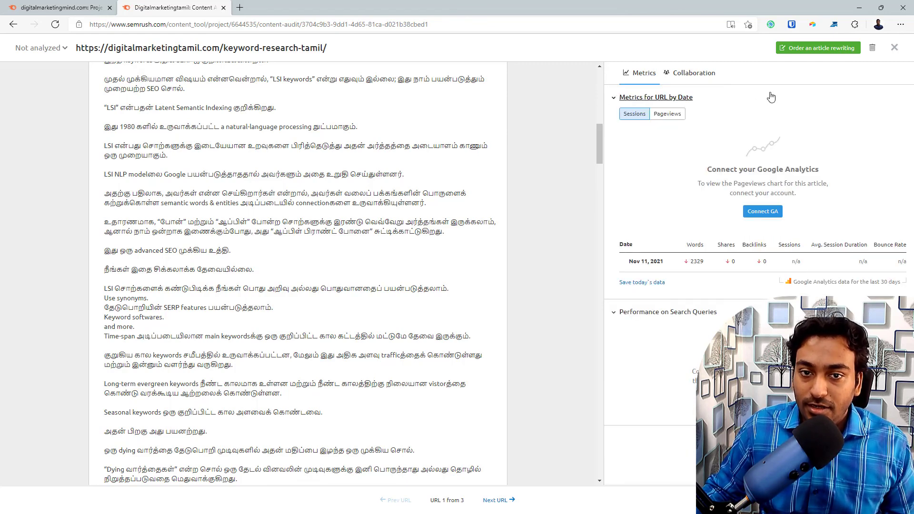
left_click(893, 49)
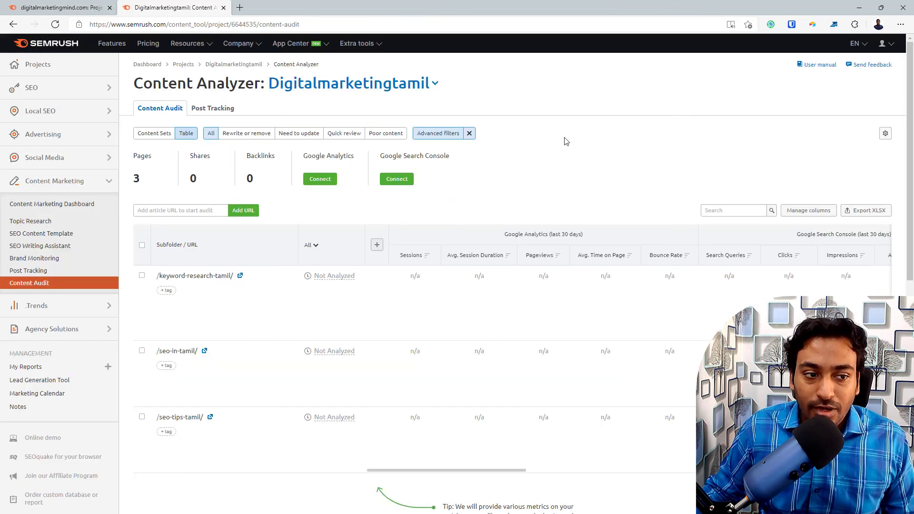
Step: Filter the audited pages by Rewrite or remove and by Need to update, and view Post Tracking's article URL entry
left_click(246, 139)
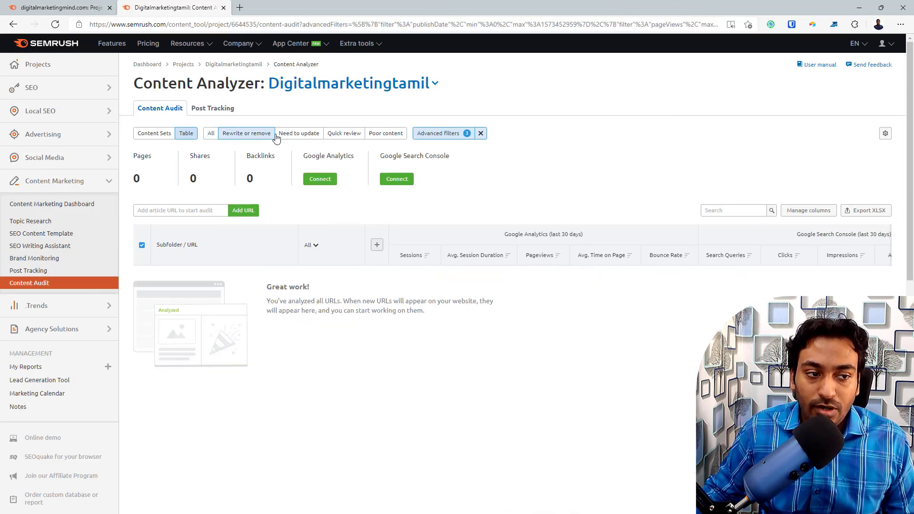
left_click(292, 137)
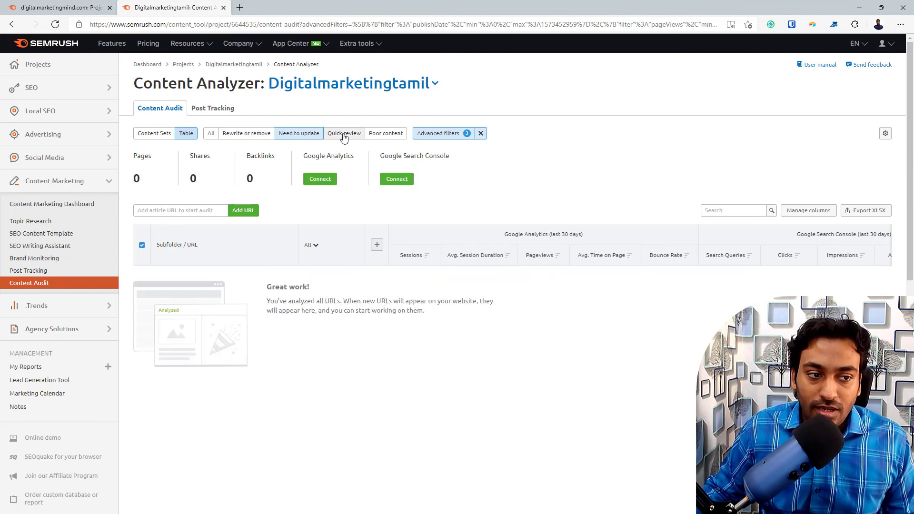
left_click(233, 109)
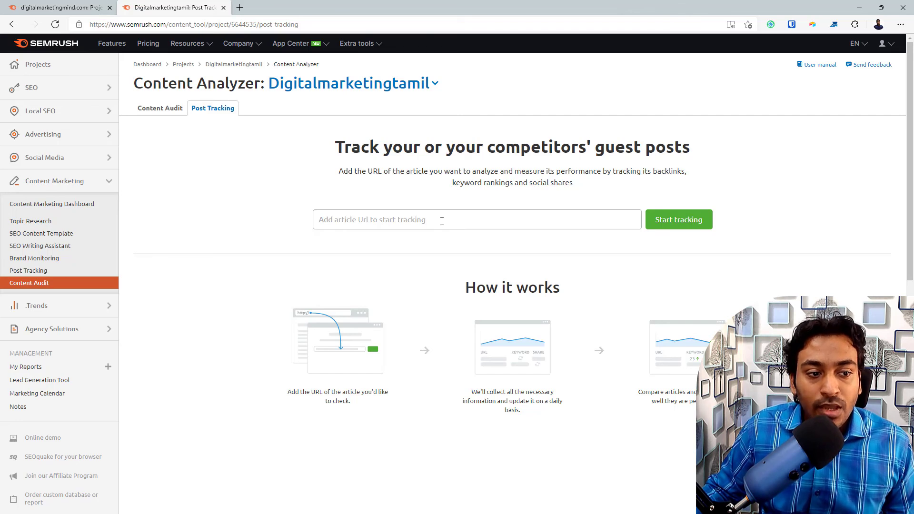
left_click(442, 221)
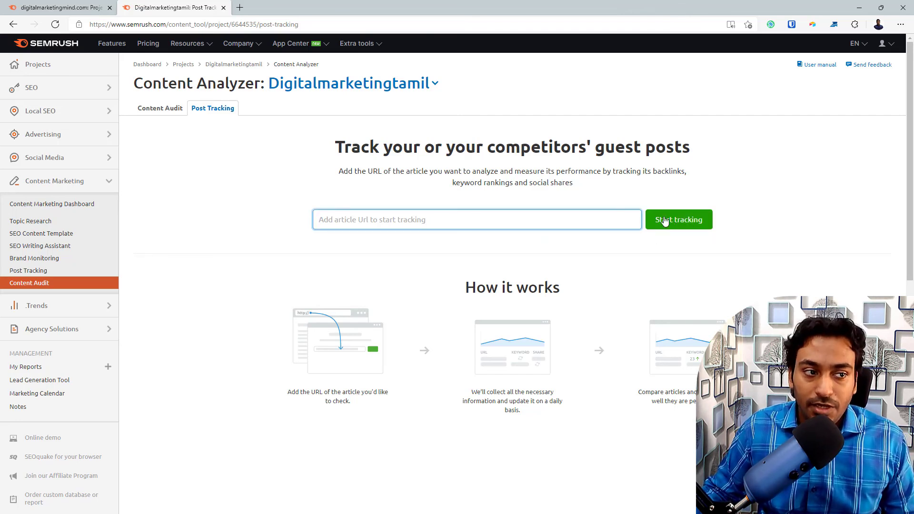
Step: Return to the Digitalmarketingtamil project dashboard and look over its tool widgets
left_click(227, 69)
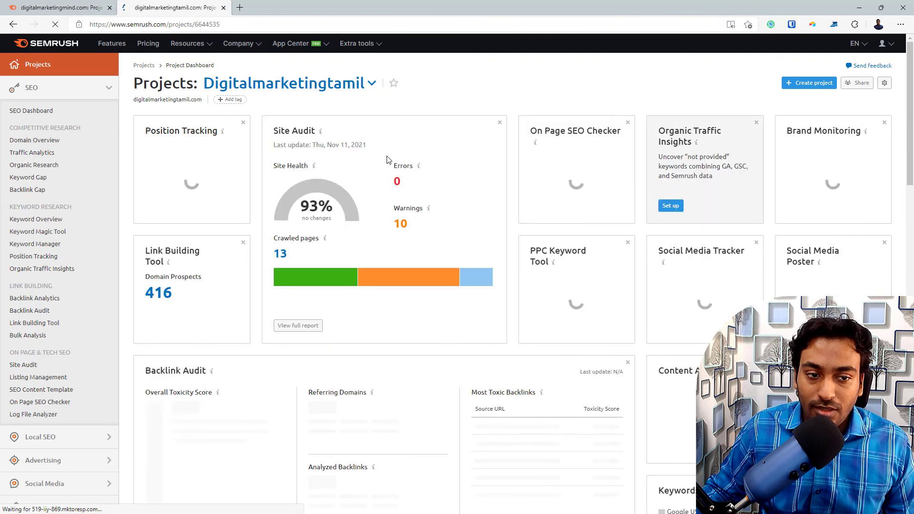
scroll(387, 160, "down", 8)
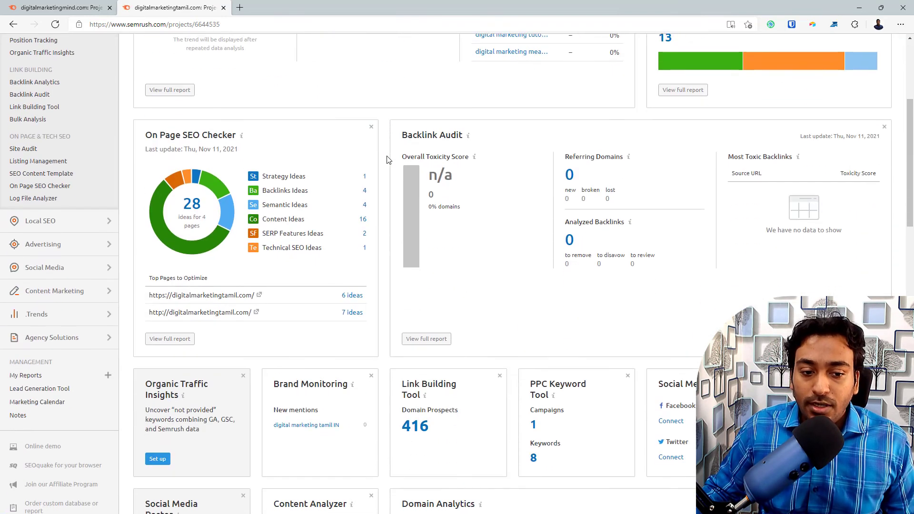
scroll(387, 160, "down", 8)
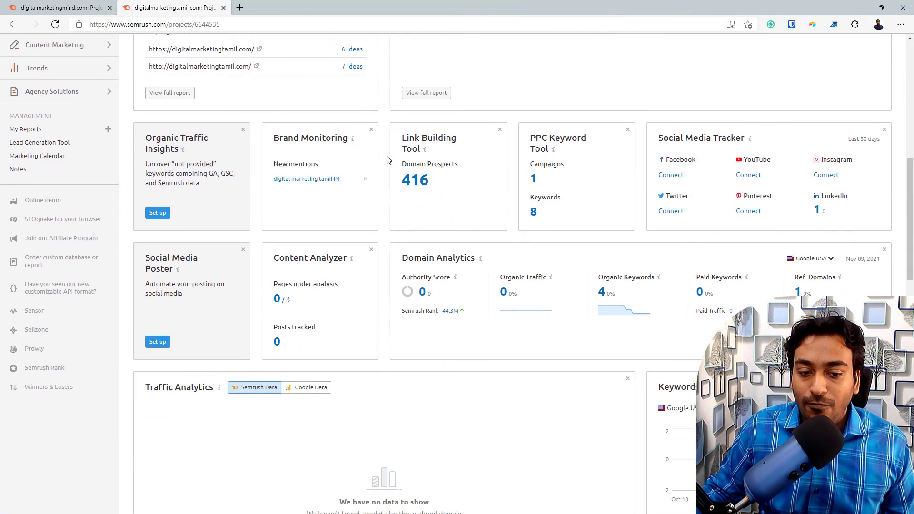
scroll(387, 160, "up", 16)
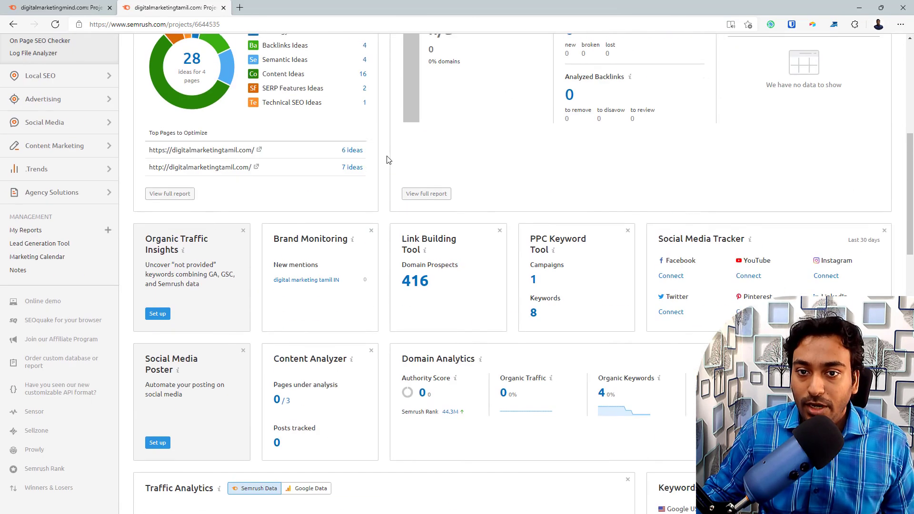